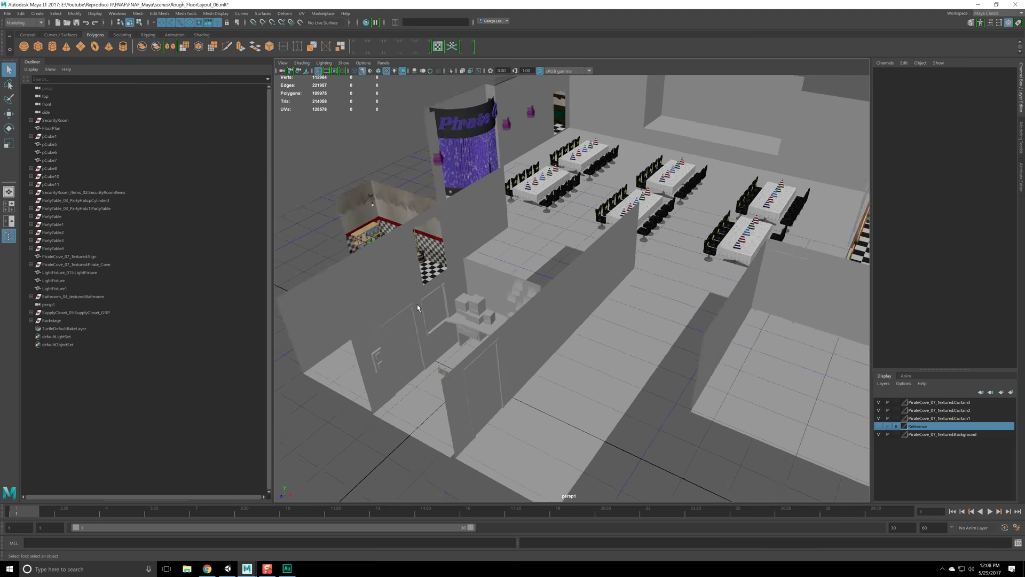
- Examine the restaurant floor layout and the interior of the security room with its desk, boxes and speaker
{"action": "left_click_drag", "start_coordinate": [481, 295], "coordinate": [529, 288]}
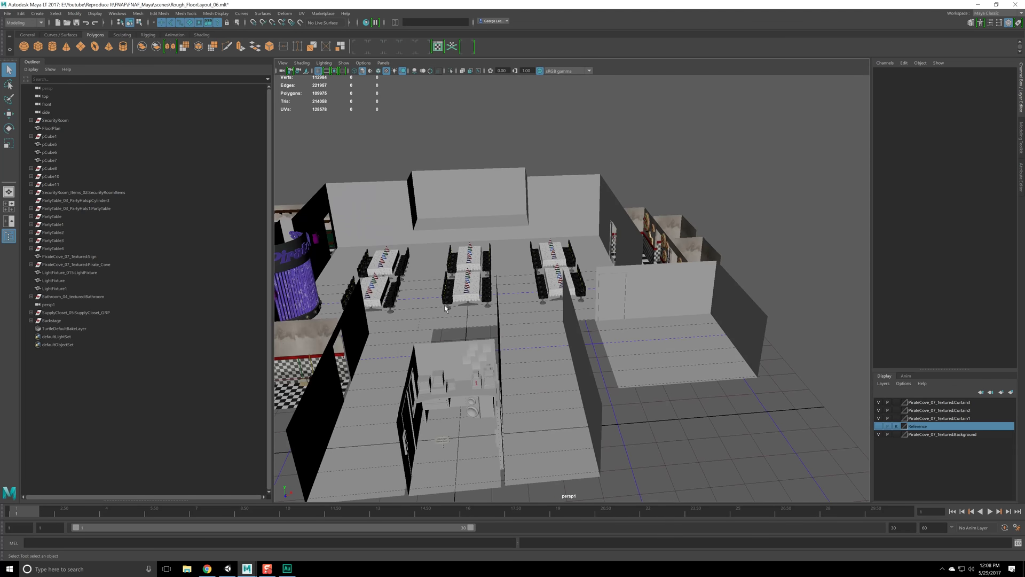
{"action": "scroll", "coordinate": [530, 288], "scroll_direction": "up", "scroll_amount": 4}
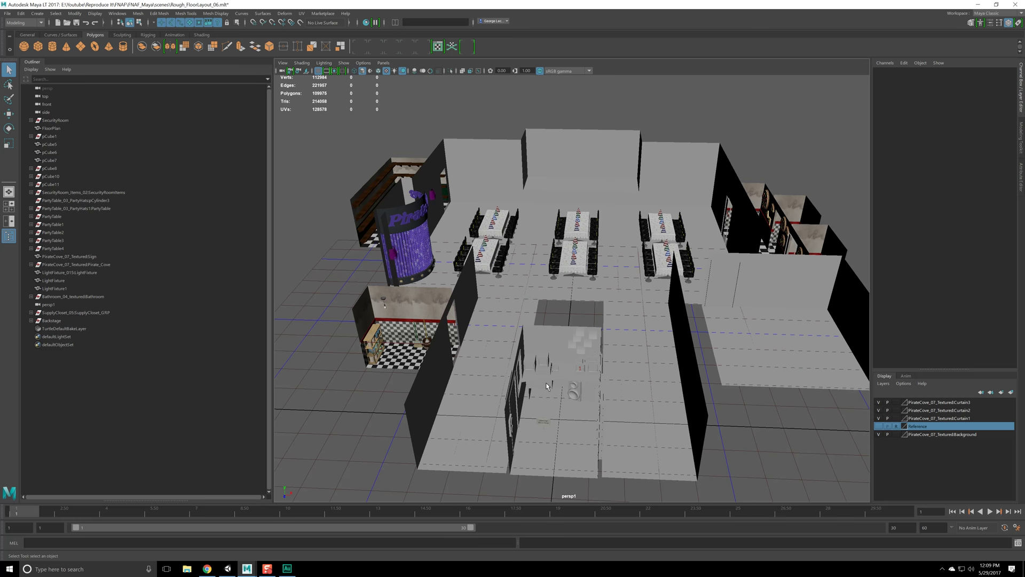
{"action": "scroll", "coordinate": [534, 352], "scroll_direction": "up", "scroll_amount": 6}
{"action": "left_click_drag", "start_coordinate": [529, 338], "coordinate": [549, 196]}
{"action": "left_click_drag", "start_coordinate": [526, 315], "coordinate": [474, 417]}
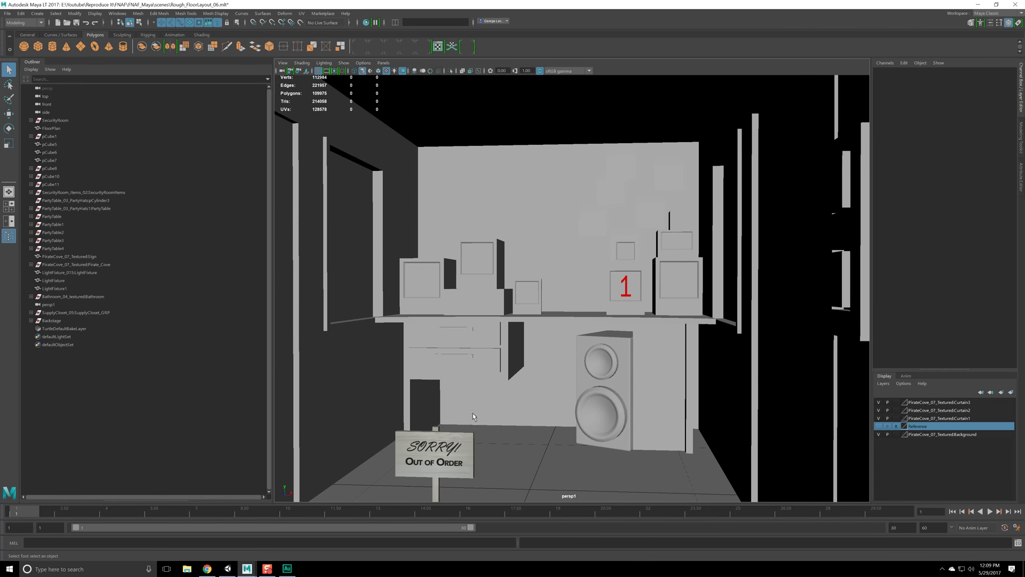
{"action": "left_click", "coordinate": [473, 430]}
{"action": "scroll", "coordinate": [472, 430], "scroll_direction": "down", "scroll_amount": 3}
{"action": "scroll", "coordinate": [465, 401], "scroll_direction": "up", "scroll_amount": 3}
{"action": "scroll", "coordinate": [460, 370], "scroll_direction": "down", "scroll_amount": 3}
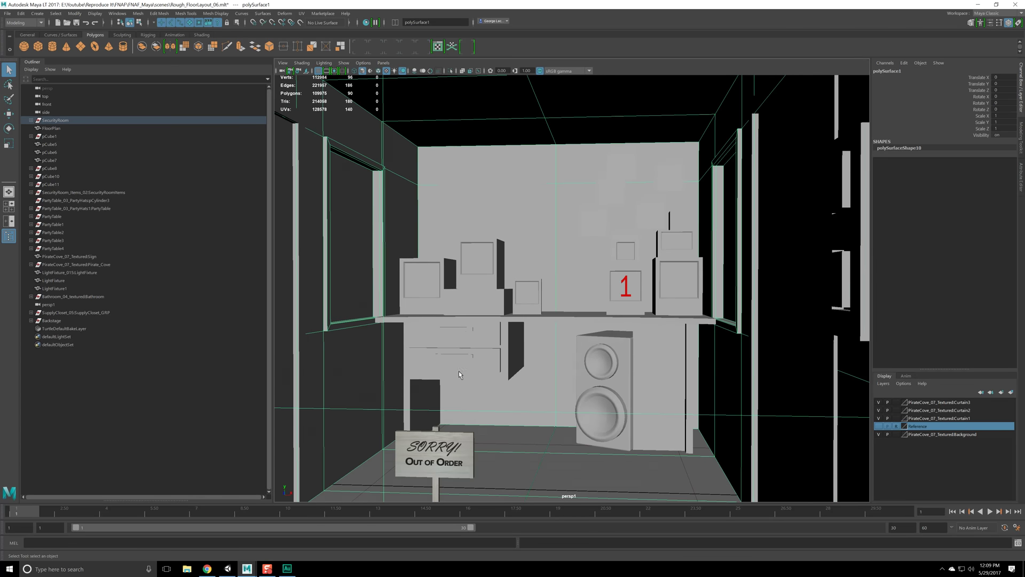
- Move the "Sorry! Out of Order" sign out of the security room to the Pirate Cove curtain
{"action": "scroll", "coordinate": [553, 289], "scroll_direction": "up", "scroll_amount": 5}
{"action": "scroll", "coordinate": [554, 289], "scroll_direction": "up", "scroll_amount": 6}
{"action": "left_click_drag", "start_coordinate": [553, 288], "coordinate": [477, 353]}
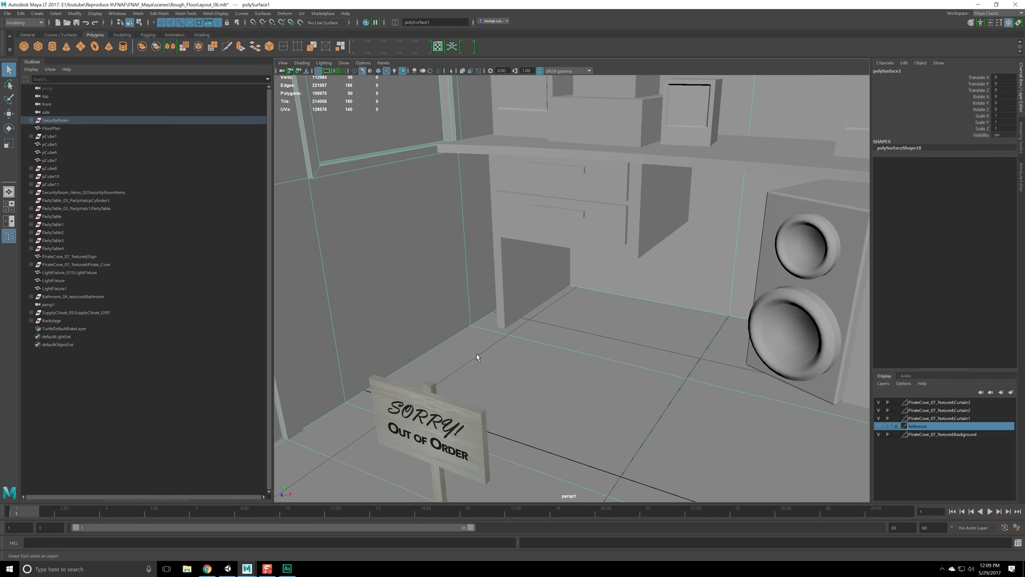
{"action": "left_click", "coordinate": [452, 425]}
{"action": "scroll", "coordinate": [451, 426], "scroll_direction": "down", "scroll_amount": 10}
{"action": "key", "text": "w"}
{"action": "left_click_drag", "start_coordinate": [451, 426], "coordinate": [567, 174]}
{"action": "left_click", "coordinate": [391, 410]}
{"action": "scroll", "coordinate": [391, 410], "scroll_direction": "up", "scroll_amount": 6}
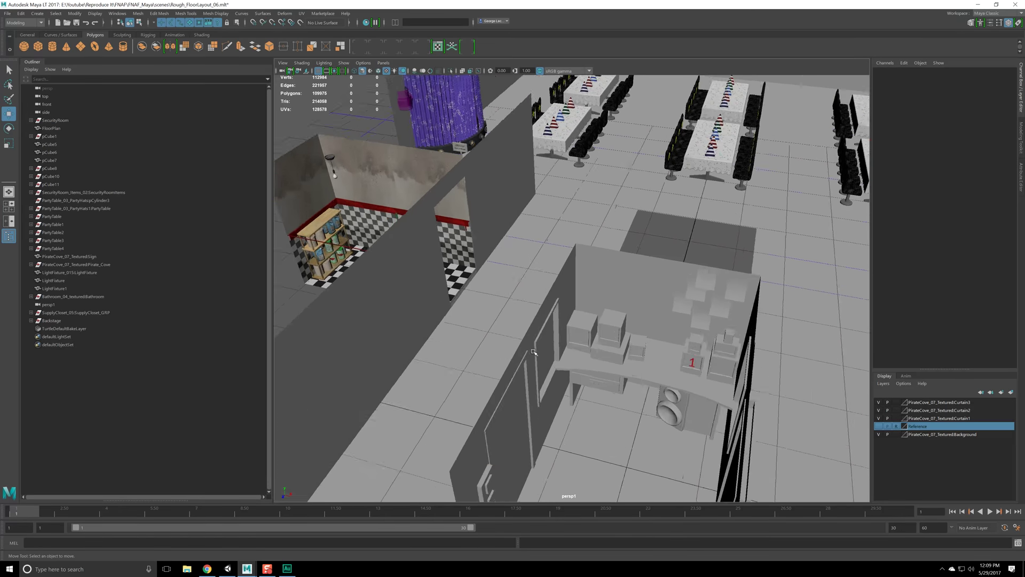
- Check the security room reference image in the browser, and return to the Maya scene
{"action": "key", "text": "alt+Tab"}
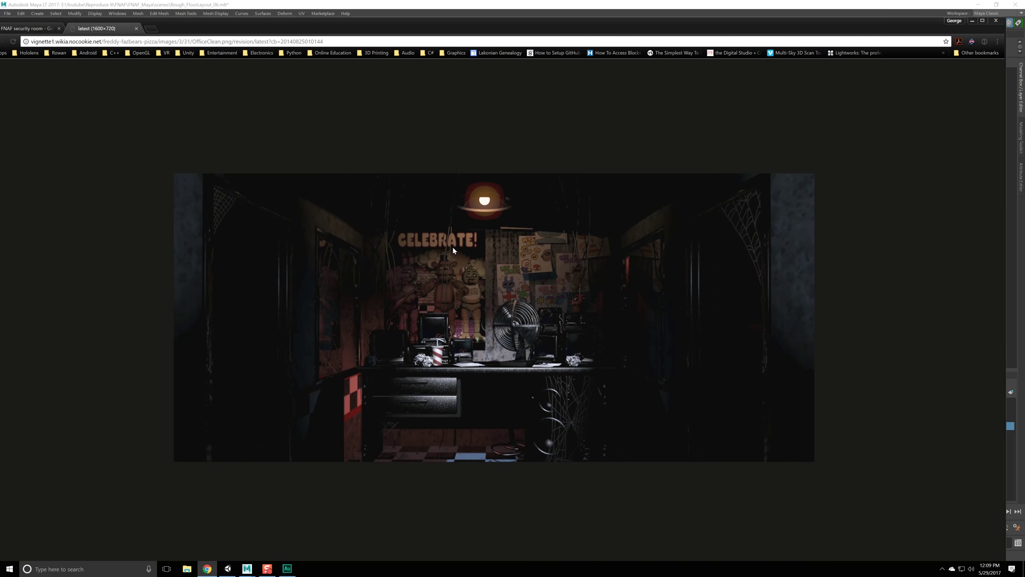
{"action": "key", "text": "alt+Tab"}
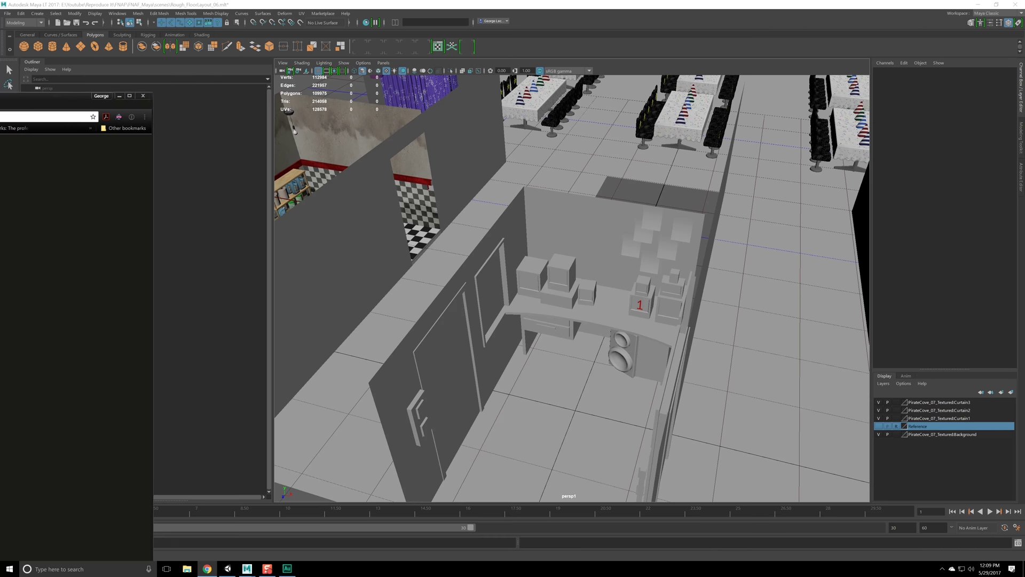
- Select the complete security room with all of its furniture and items, and group the selection
{"action": "scroll", "coordinate": [649, 340], "scroll_direction": "down", "scroll_amount": 4}
{"action": "left_click_drag", "start_coordinate": [649, 340], "coordinate": [531, 282]}
{"action": "left_click_drag", "start_coordinate": [455, 183], "coordinate": [652, 415]}
{"action": "left_click", "coordinate": [708, 268], "text": "ctrl"}
{"action": "left_click_drag", "start_coordinate": [437, 433], "coordinate": [716, 297]}
{"action": "scroll", "coordinate": [534, 277], "scroll_direction": "down", "scroll_amount": 6}
{"action": "scroll", "coordinate": [588, 321], "scroll_direction": "up", "scroll_amount": 5}
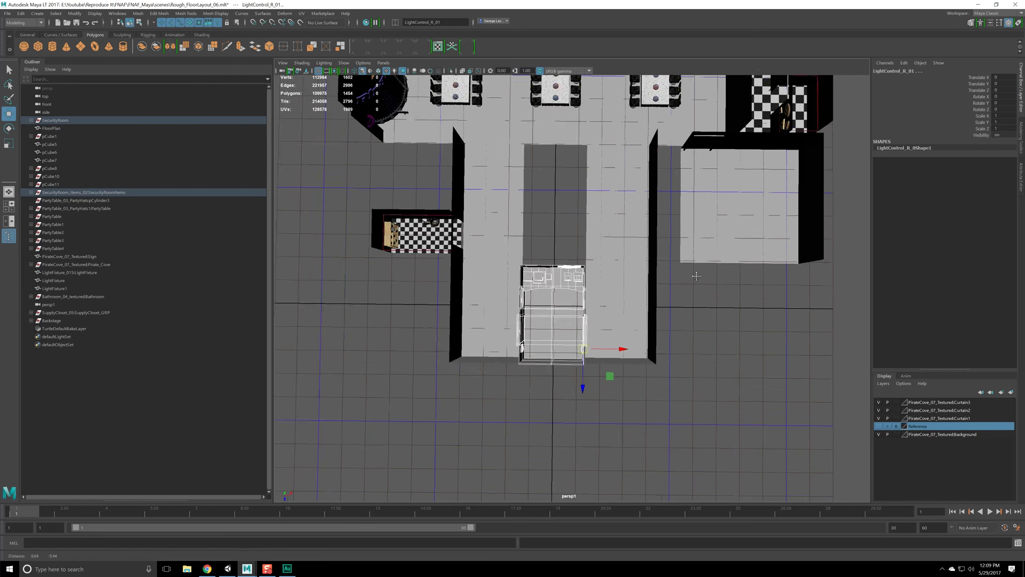
{"action": "left_click_drag", "start_coordinate": [588, 321], "coordinate": [668, 401]}
{"action": "key", "text": "ctrl+s"}
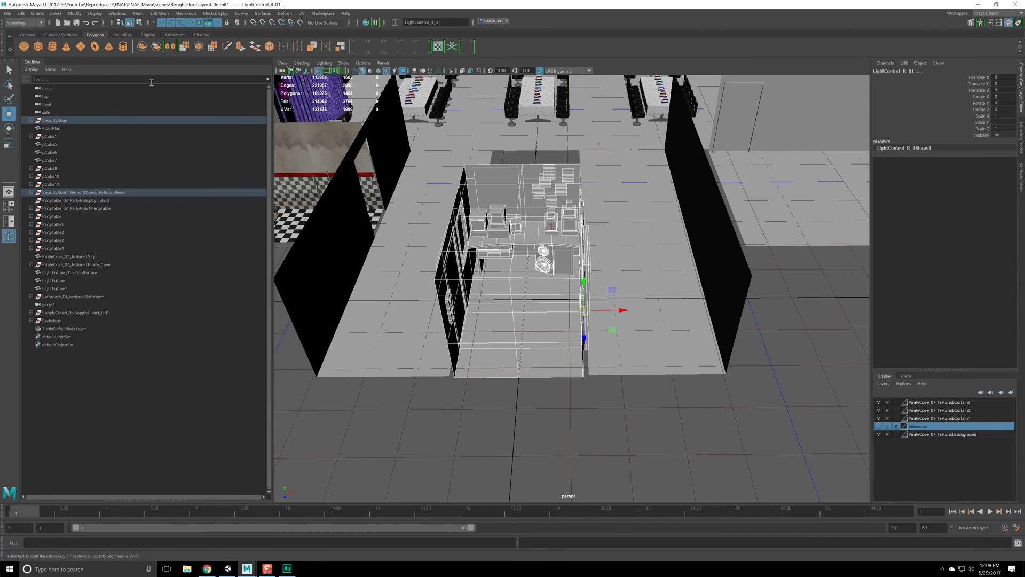
{"action": "key", "text": "ctrl+g"}
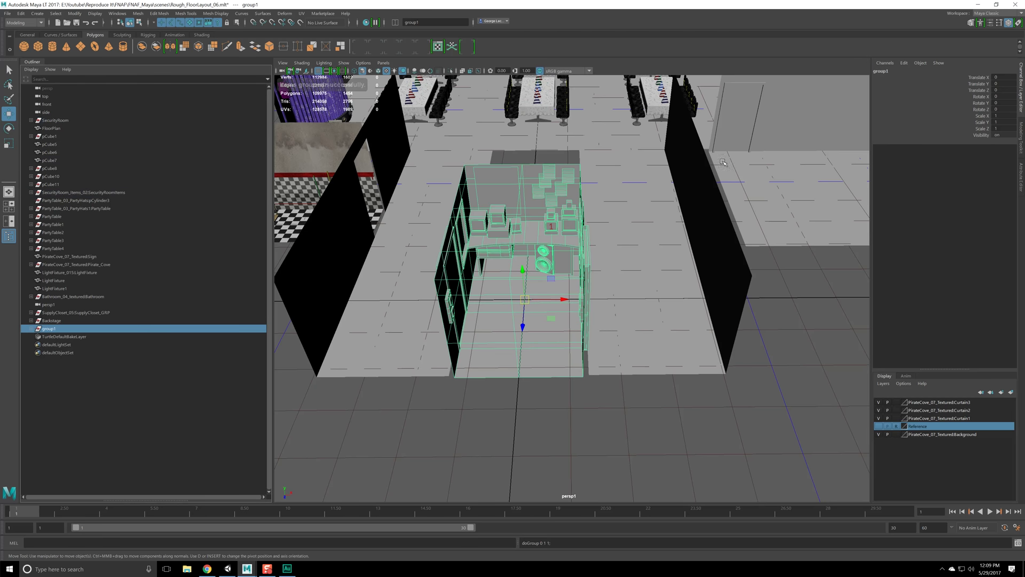
- Rename the new security room group as SecurityRoom_G and save the scene
{"action": "left_click", "coordinate": [888, 75]}
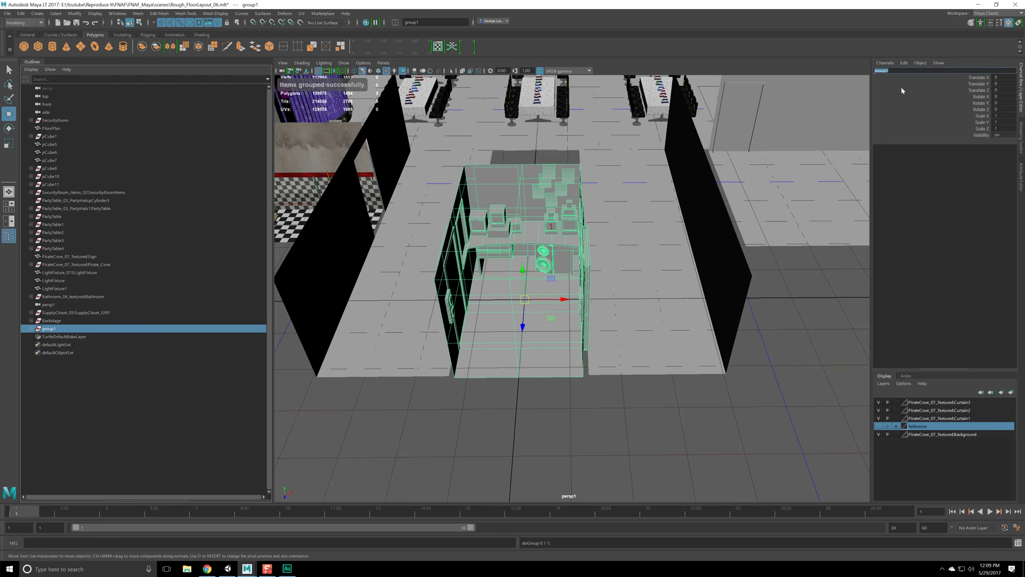
{"action": "type", "text": "Security"}
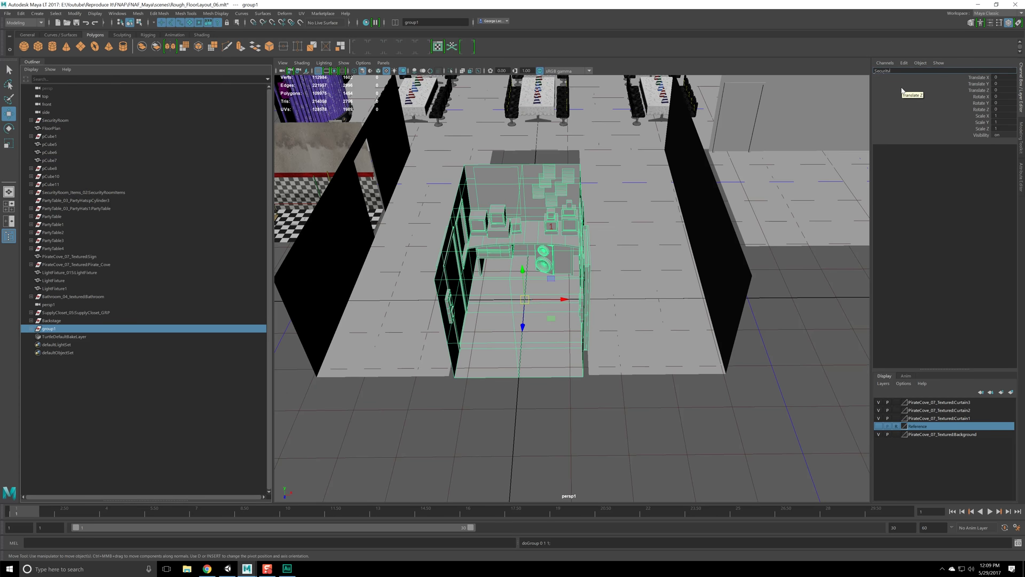
{"action": "type", "text": "Room_G"}
{"action": "key", "text": "Return"}
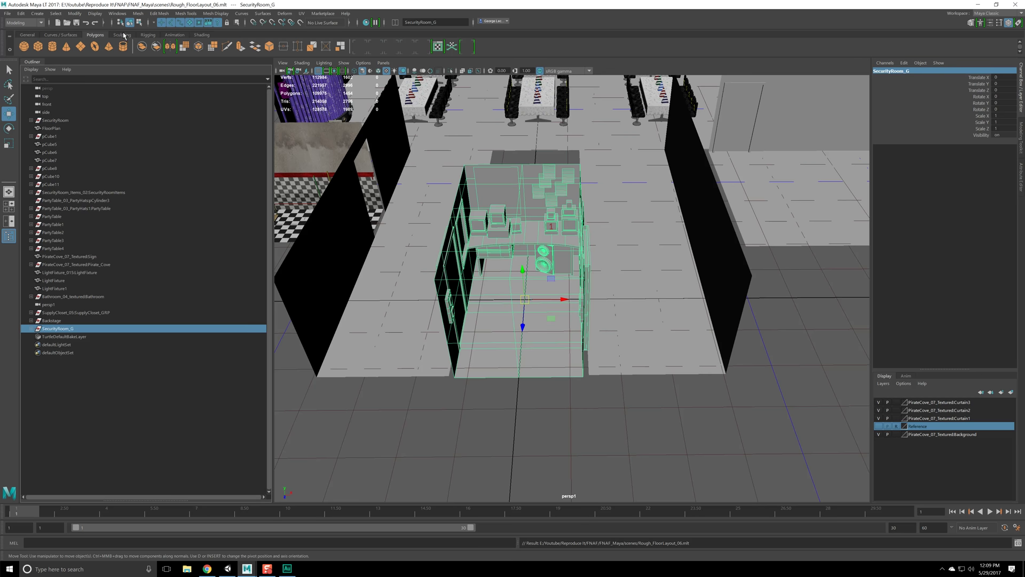
- Start exporting the selected security room group, with the file type set to Maya LT
{"action": "left_click", "coordinate": [7, 13]}
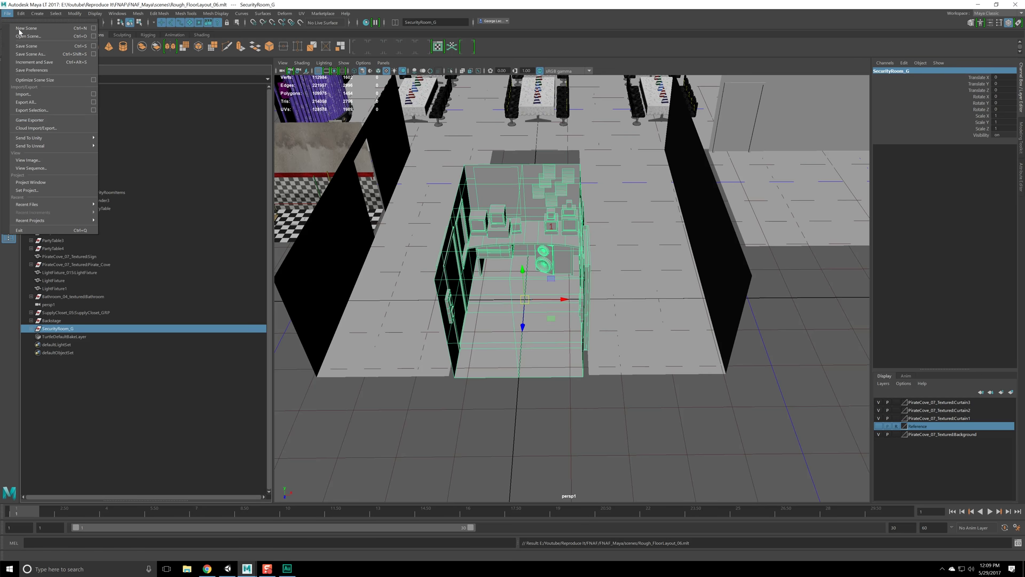
{"action": "left_click", "coordinate": [57, 110]}
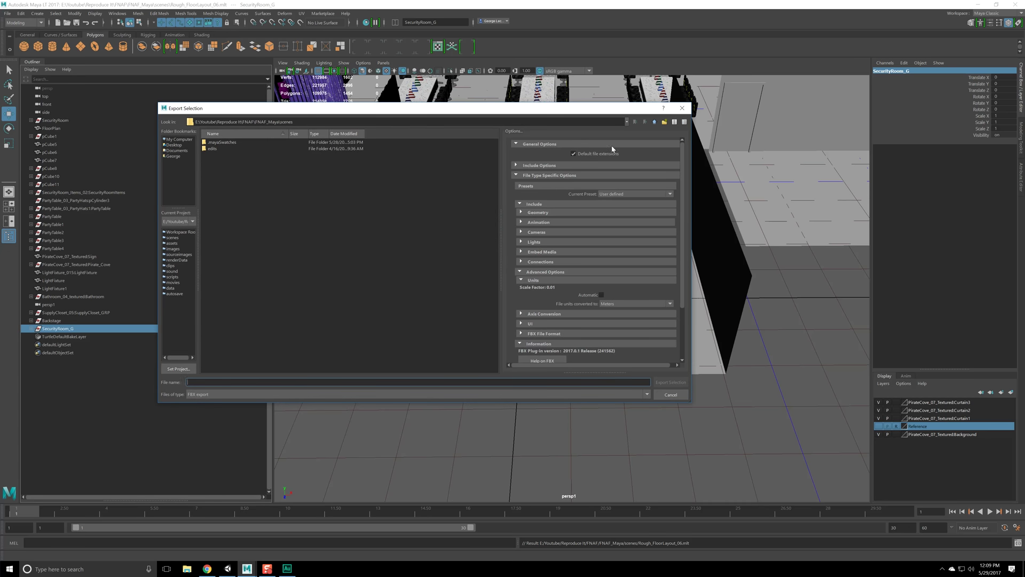
{"action": "left_click", "coordinate": [319, 394]}
{"action": "left_click", "coordinate": [306, 403]}
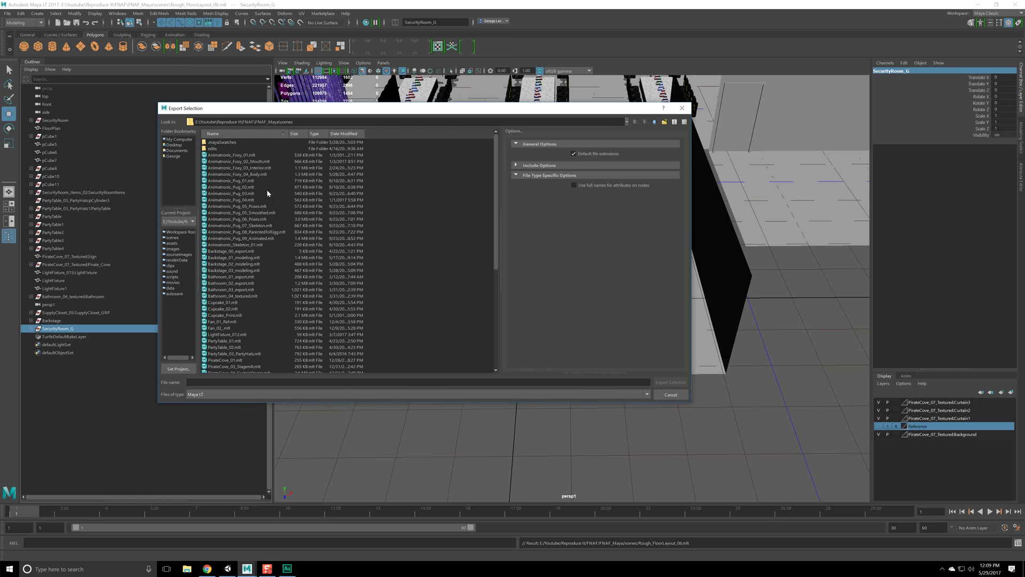
{"action": "scroll", "coordinate": [316, 291], "scroll_direction": "down", "scroll_amount": 9}
- Export the selection under the file name SecurityRoom_04_Reexport, based on the existing SecurityRoom_02.mlt name
{"action": "left_click", "coordinate": [264, 386]}
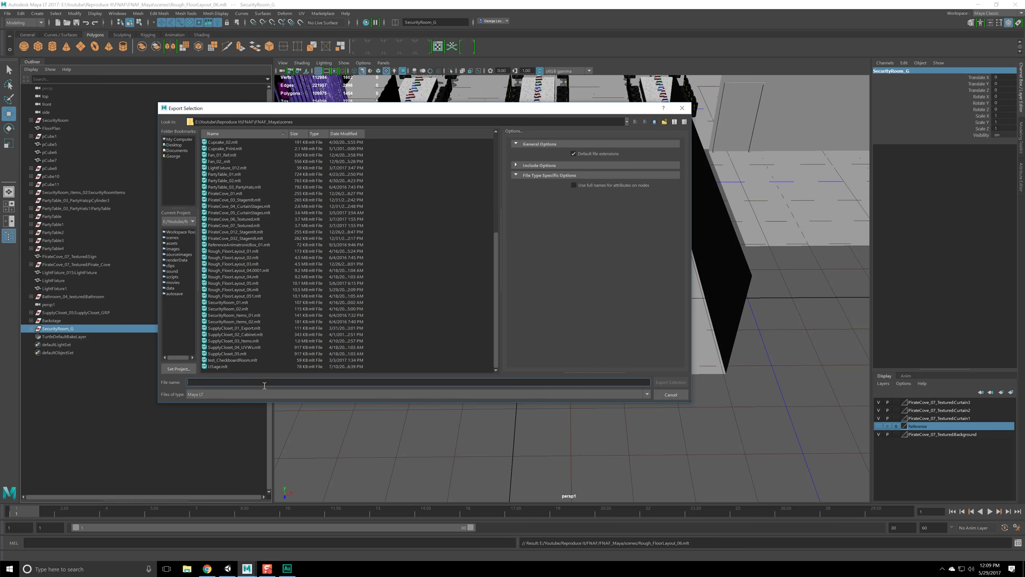
{"action": "left_click", "coordinate": [224, 310]}
{"action": "left_click", "coordinate": [221, 382]}
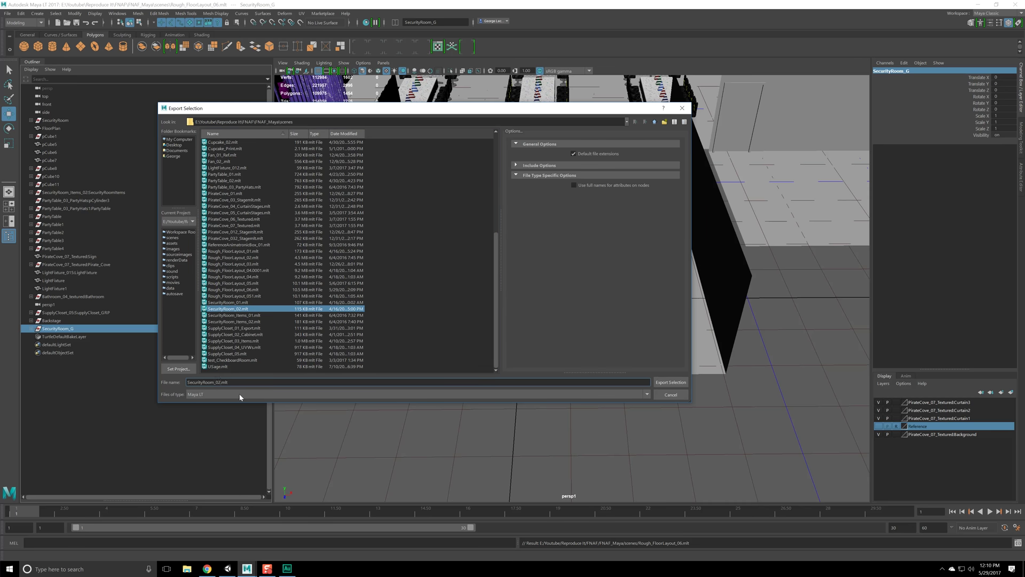
{"action": "key", "text": "BackSpace"}
{"action": "type", "text": "4"}
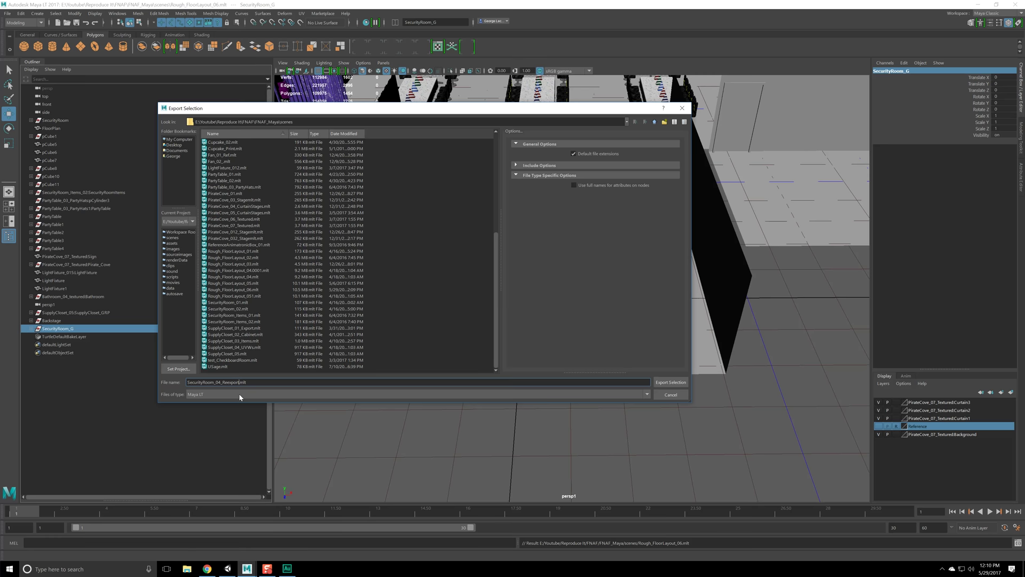
{"action": "type", "text": "_Reexport"}
{"action": "key", "text": "Return"}
- Open the exported SecurityRoom_04_Reexport scene and frame the whole security room in the perspective view
{"action": "left_click", "coordinate": [7, 14]}
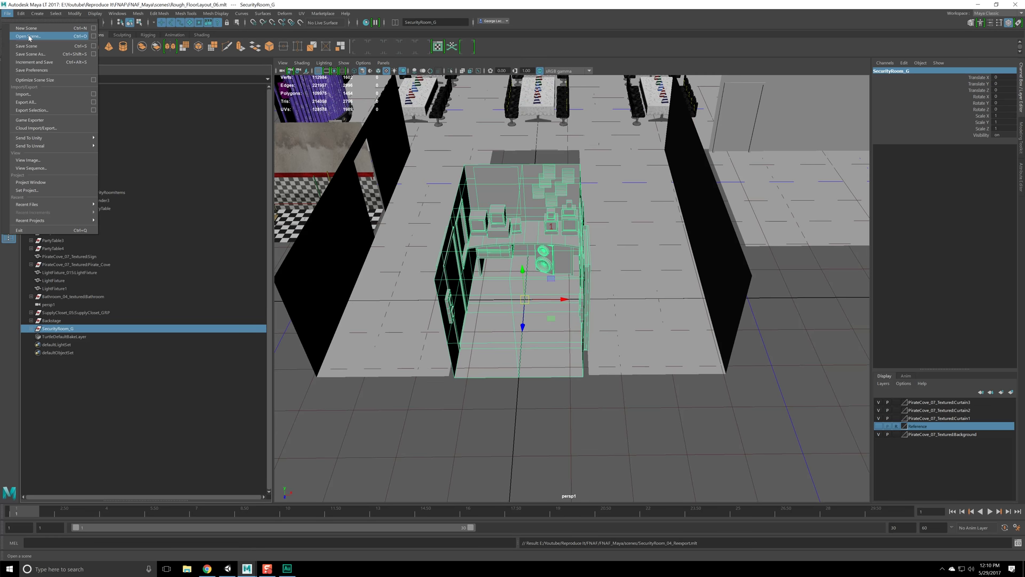
{"action": "left_click", "coordinate": [27, 36]}
{"action": "scroll", "coordinate": [256, 296], "scroll_direction": "down", "scroll_amount": 9}
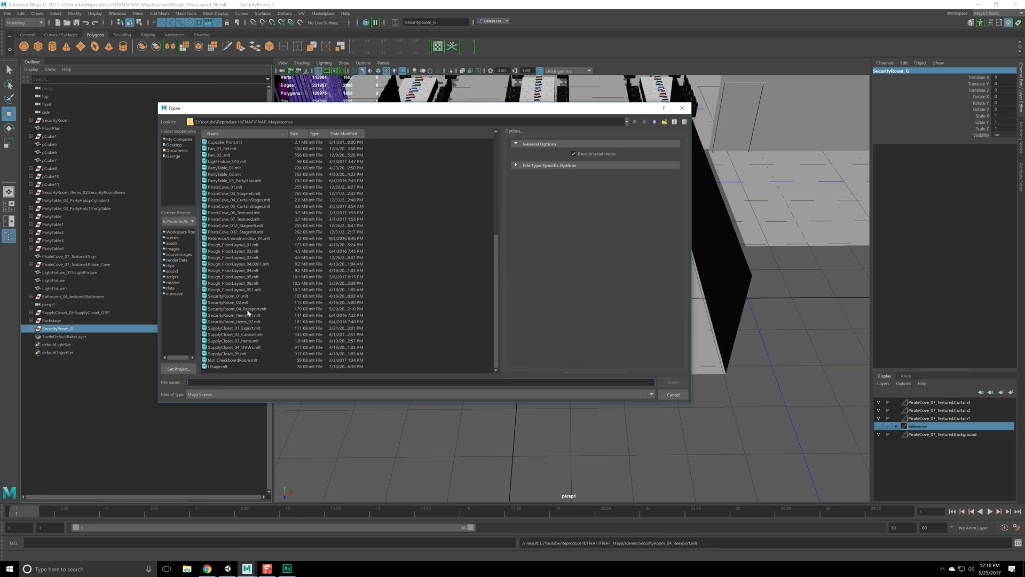
{"action": "double_click", "coordinate": [247, 311]}
{"action": "left_click", "coordinate": [567, 319]}
{"action": "key", "text": "f"}
{"action": "left_click_drag", "start_coordinate": [566, 317], "coordinate": [705, 341]}
{"action": "left_click", "coordinate": [713, 342]}
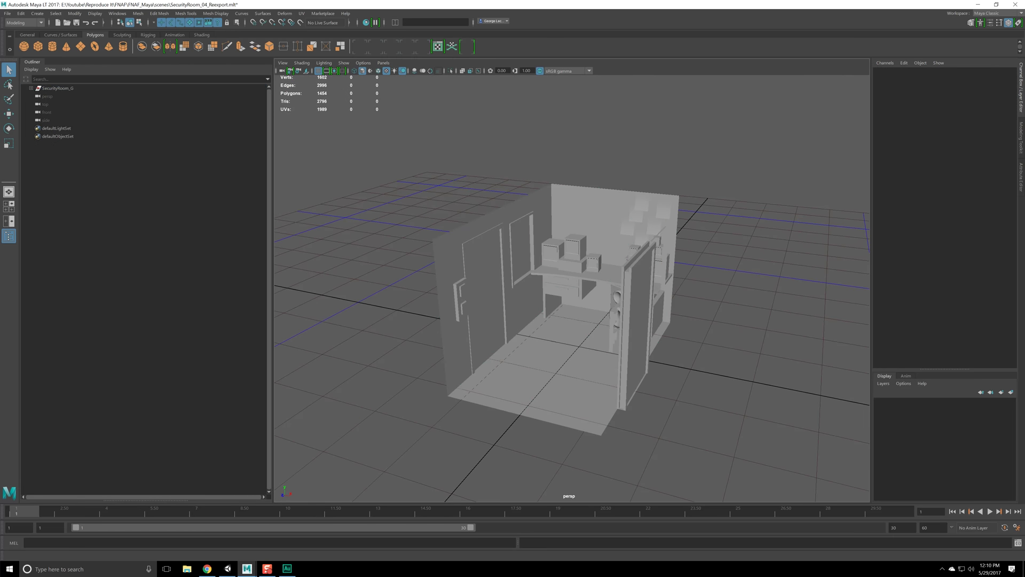
- Switch to Chrome with the security room reference image and move its window clear of the Maya viewport
{"action": "left_click", "coordinate": [207, 568]}
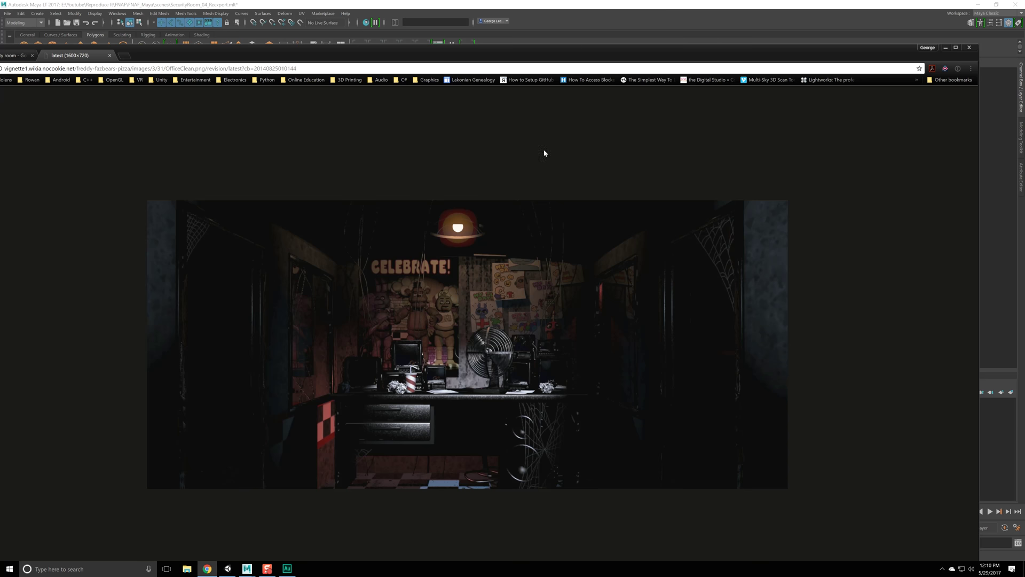
{"action": "left_click_drag", "start_coordinate": [596, 59], "coordinate": [0, 22]}
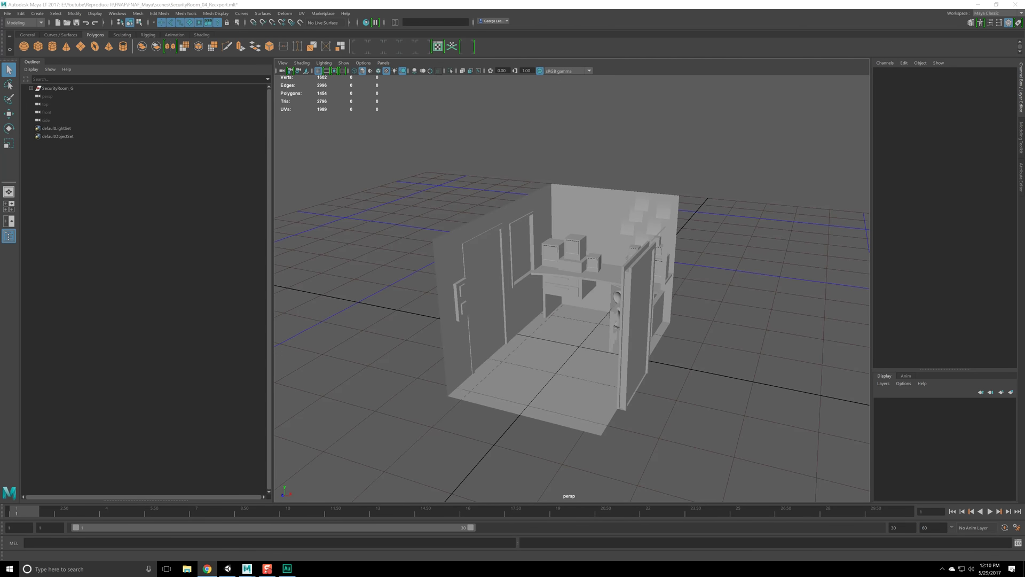
- Examine the security room's desk, stacked monitors and back wall up close
{"action": "left_click_drag", "start_coordinate": [510, 270], "coordinate": [587, 224]}
{"action": "scroll", "coordinate": [587, 224], "scroll_direction": "up", "scroll_amount": 3}
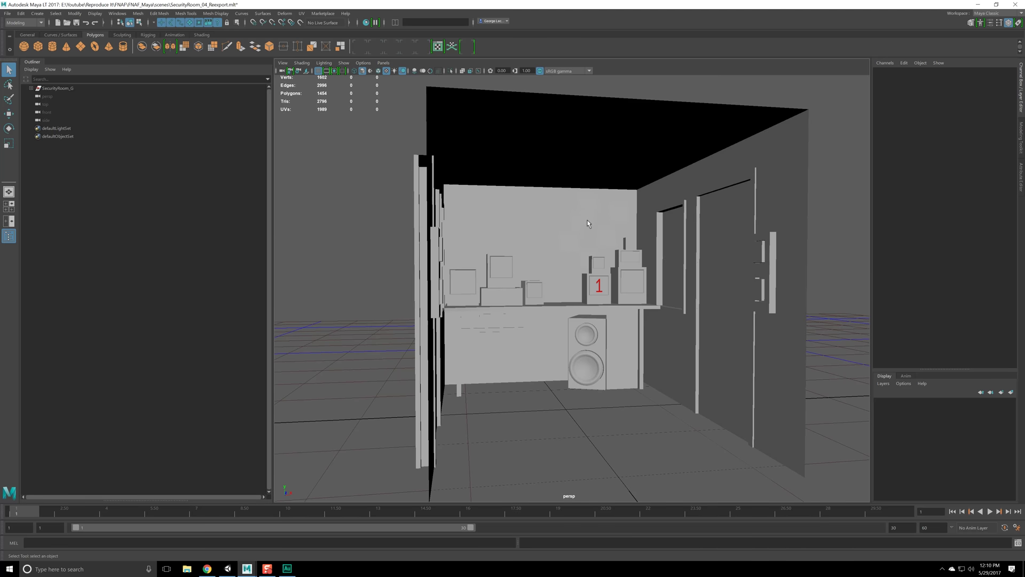
{"action": "left_click", "coordinate": [588, 223]}
{"action": "key", "text": "f"}
{"action": "scroll", "coordinate": [599, 223], "scroll_direction": "up", "scroll_amount": 5}
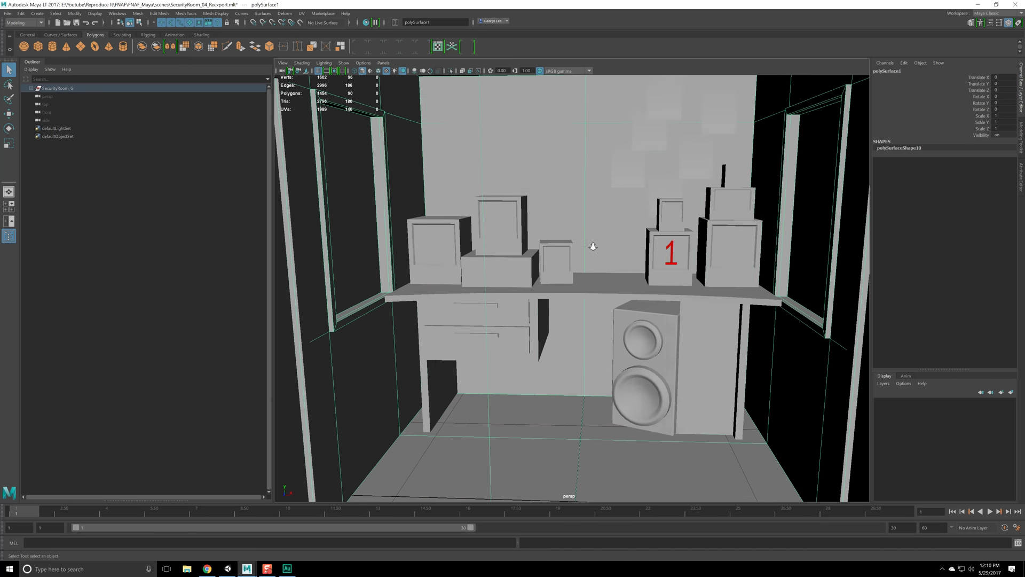
{"action": "scroll", "coordinate": [593, 246], "scroll_direction": "up", "scroll_amount": 3}
{"action": "left_click_drag", "start_coordinate": [593, 246], "coordinate": [568, 200]}
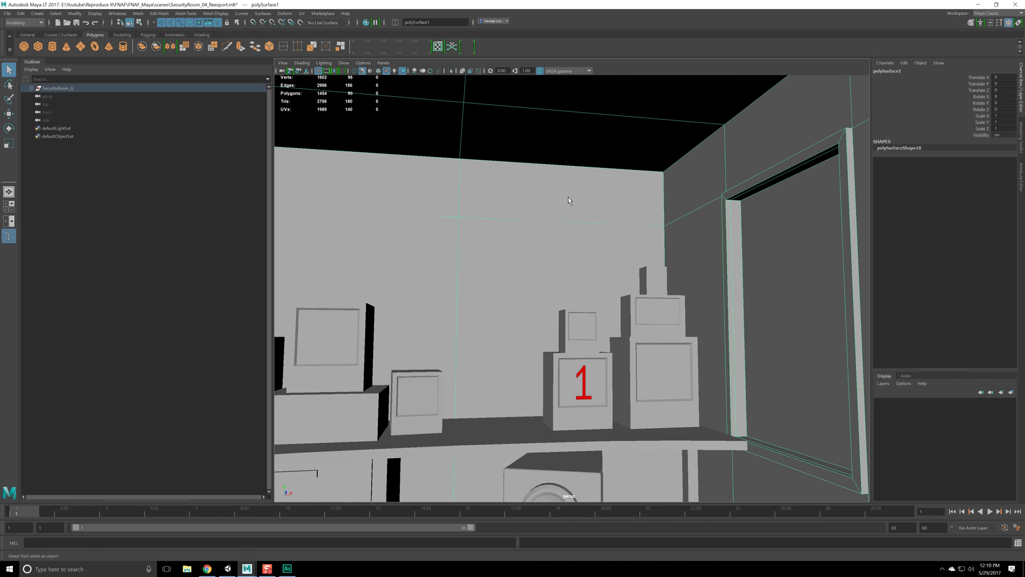
- Inspect the fan art sheets on the back wall by selecting them, ending with the room's wall mesh selected
{"action": "left_click", "coordinate": [552, 235]}
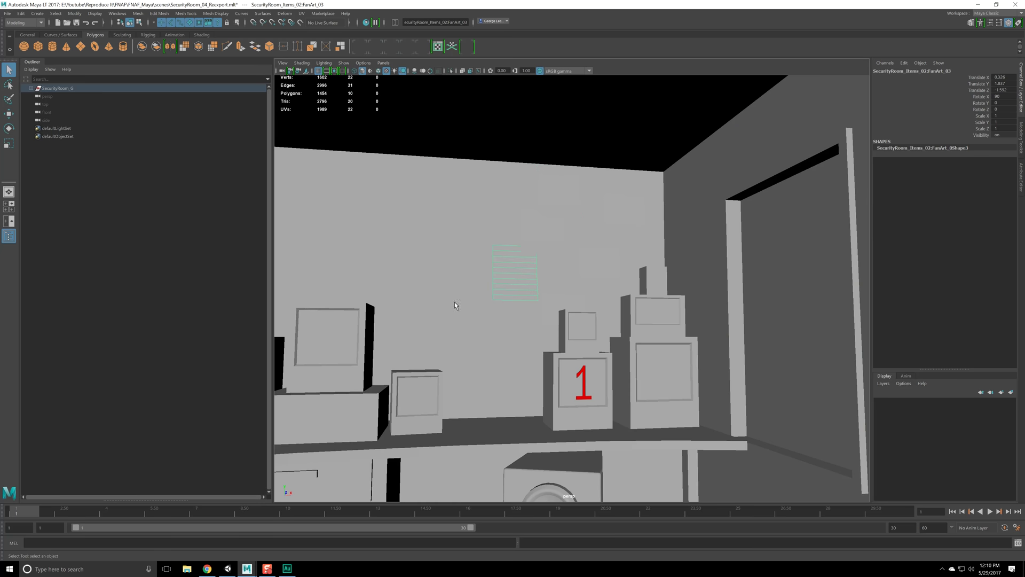
{"action": "scroll", "coordinate": [551, 257], "scroll_direction": "down", "scroll_amount": 3}
{"action": "left_click", "coordinate": [583, 207]}
{"action": "left_click", "coordinate": [662, 196]}
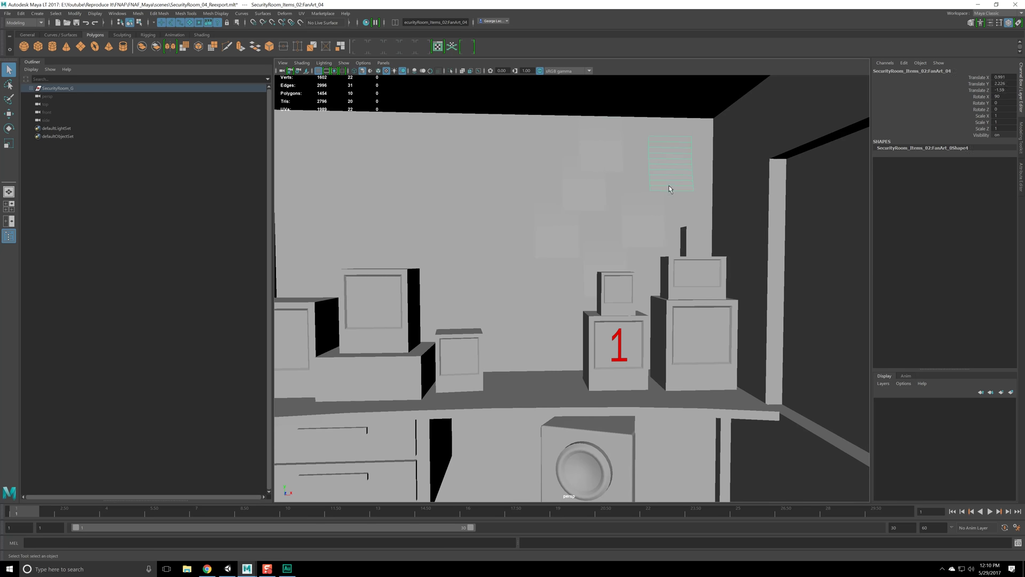
{"action": "left_click", "coordinate": [604, 251]}
{"action": "left_click", "coordinate": [667, 139]}
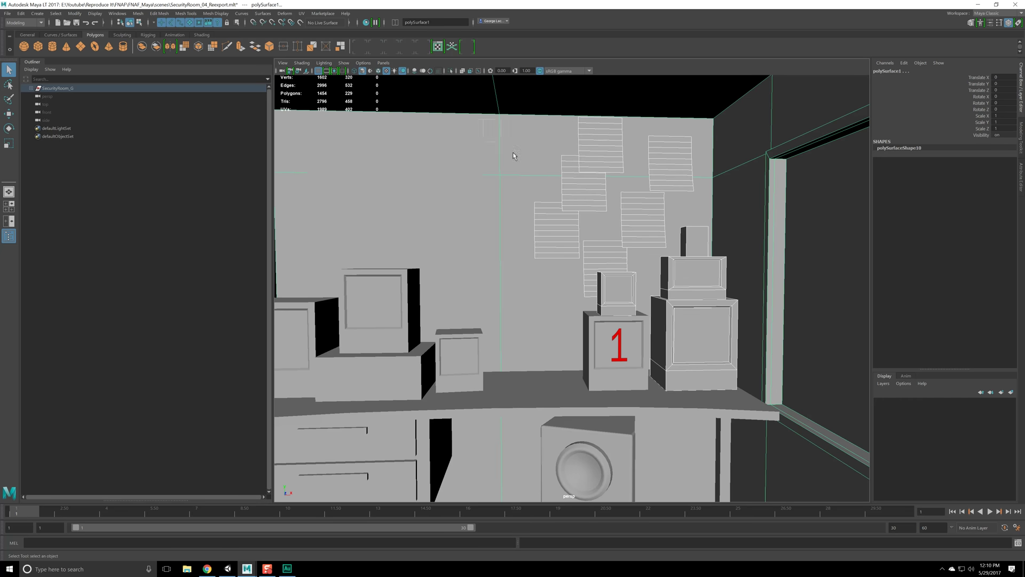
{"action": "left_click", "coordinate": [618, 147]}
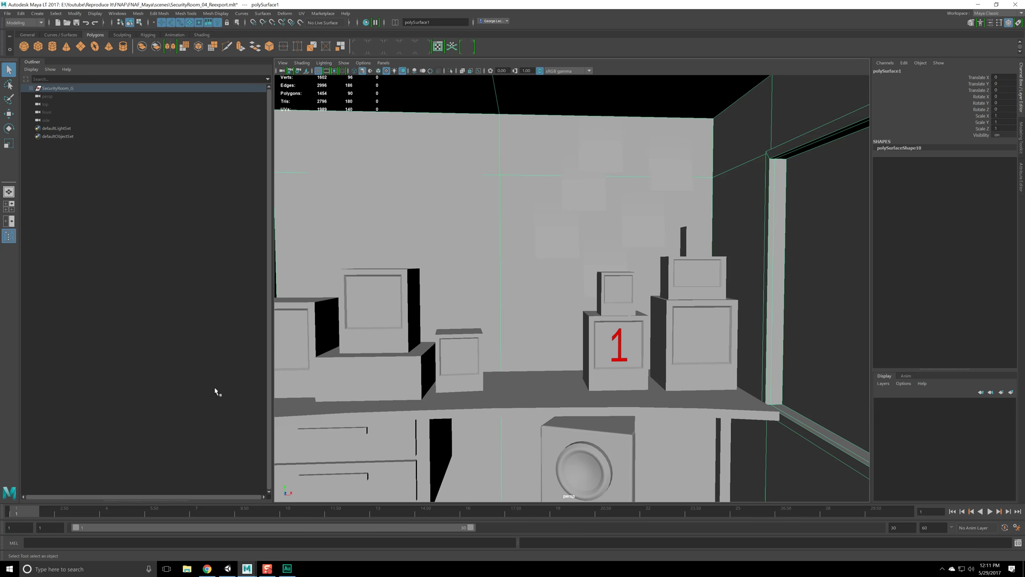
- Launch Photoshop and create a new 2048 x 2048 pixel document
{"action": "left_click", "coordinate": [9, 569]}
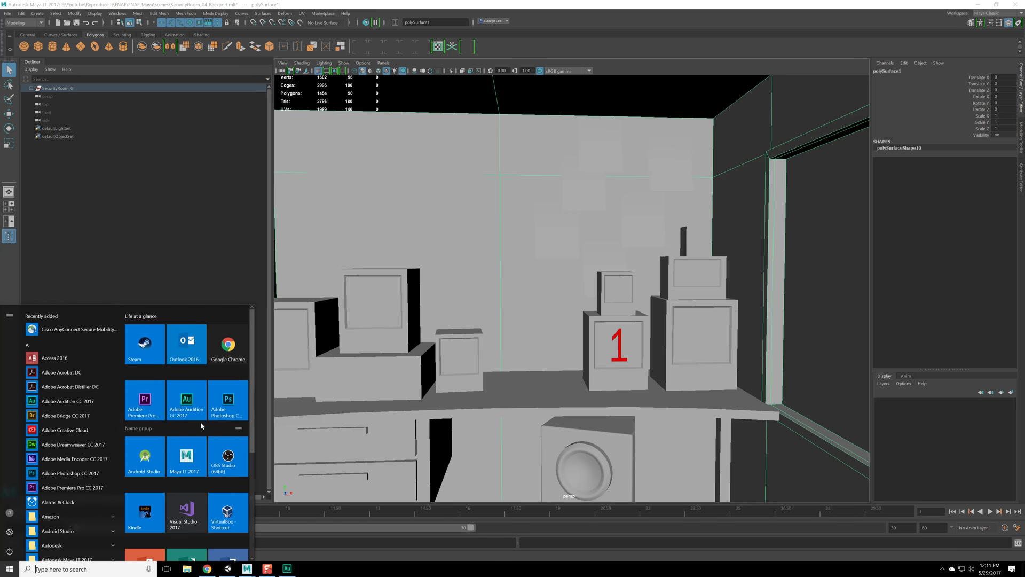
{"action": "left_click", "coordinate": [284, 402]}
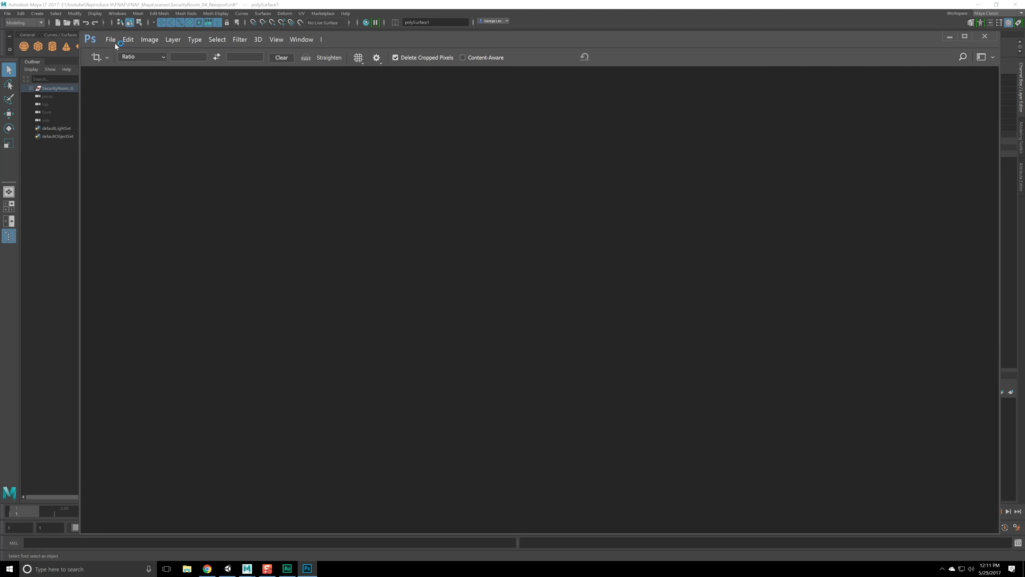
{"action": "left_click", "coordinate": [110, 40]}
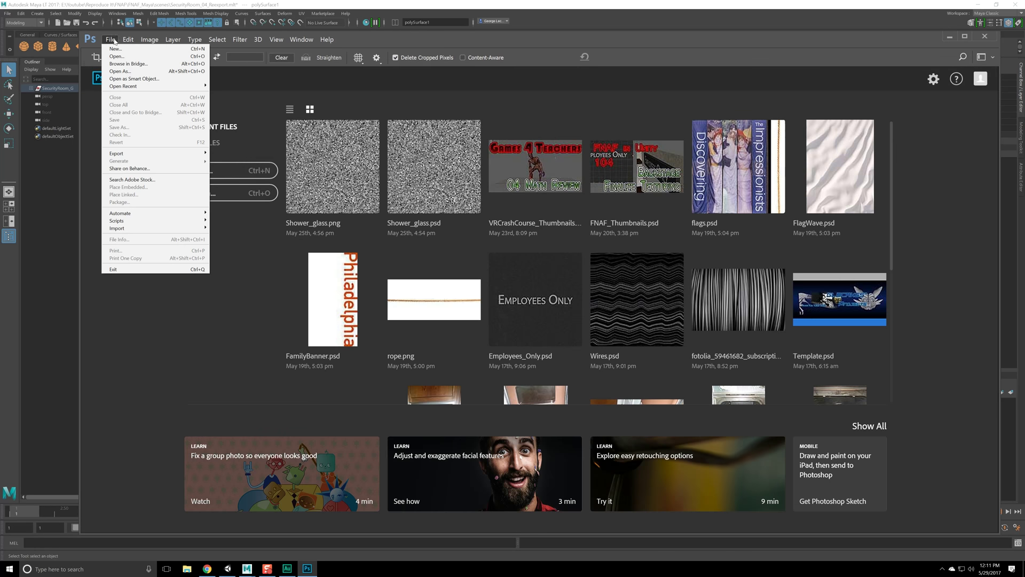
{"action": "left_click", "coordinate": [312, 190]}
{"action": "key", "text": "ctrl+n"}
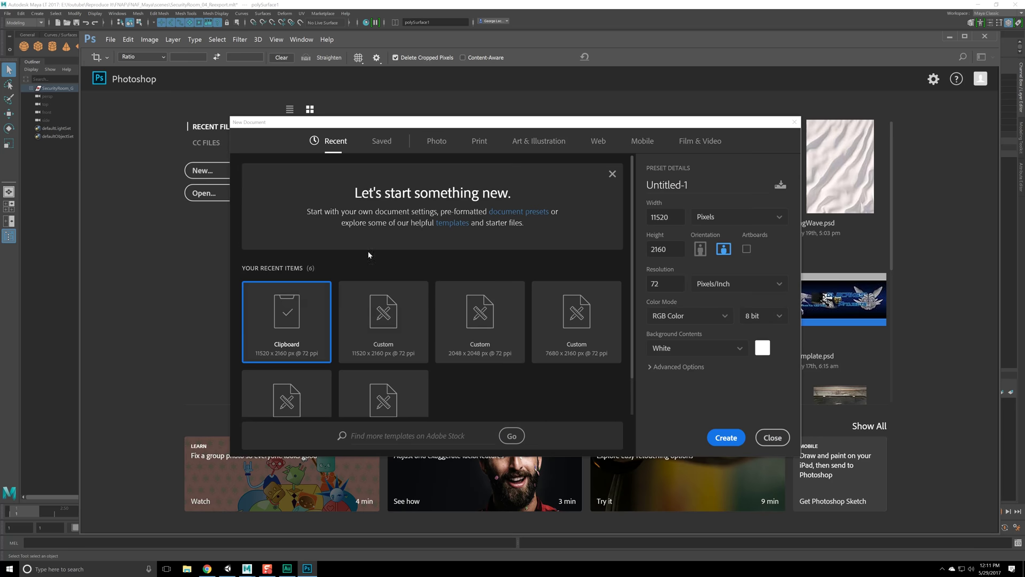
{"action": "type", "text": "2048"}
{"action": "key", "text": "Tab"}
{"action": "key", "text": "Tab"}
{"action": "type", "text": "2048"}
{"action": "key", "text": "Return"}
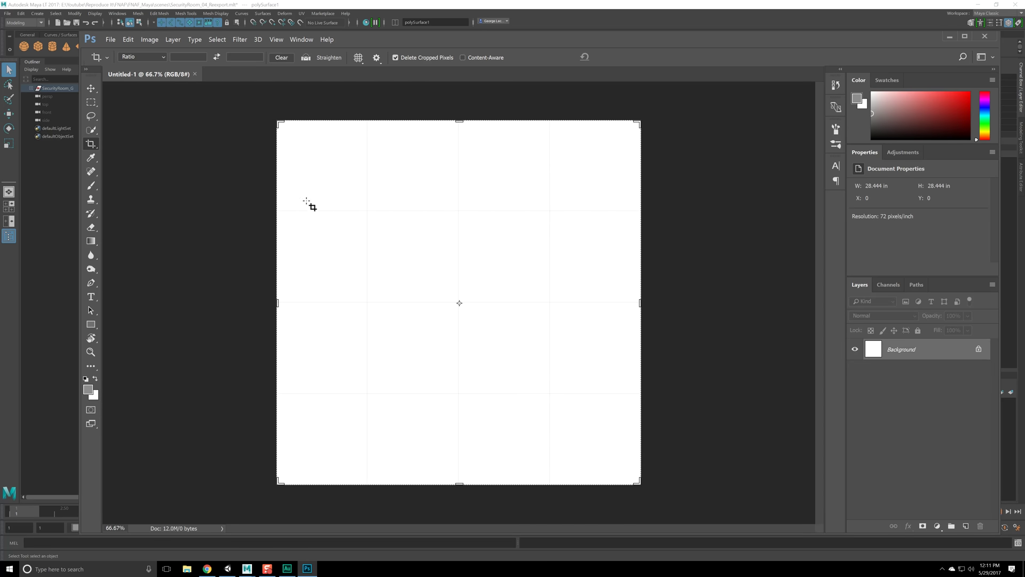
- Set the grid subdivisions to 3 in the Guides, Grid & Slices preferences
{"action": "left_click", "coordinate": [128, 40]}
{"action": "mouse_move", "coordinate": [164, 348]}
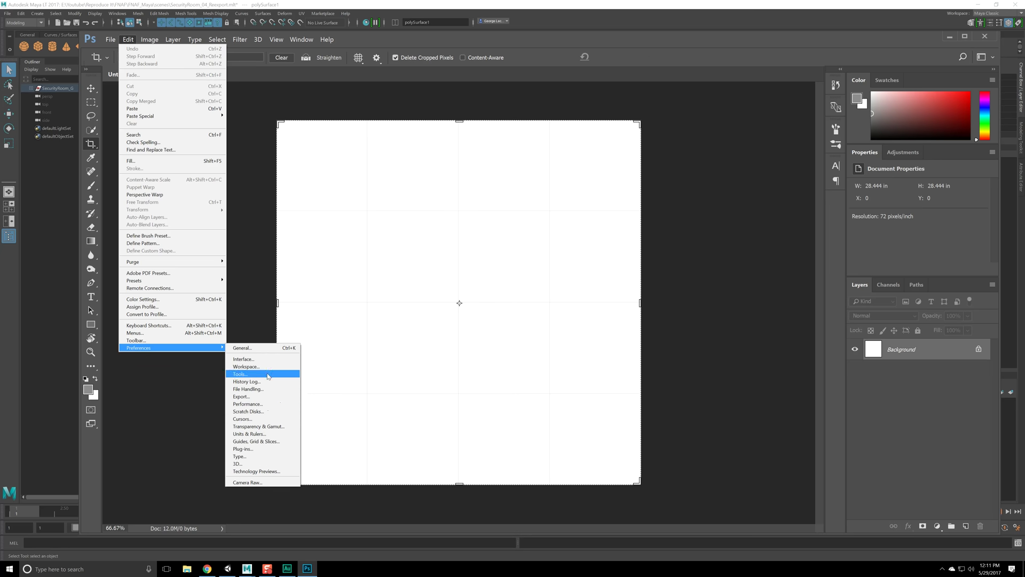
{"action": "left_click", "coordinate": [265, 442]}
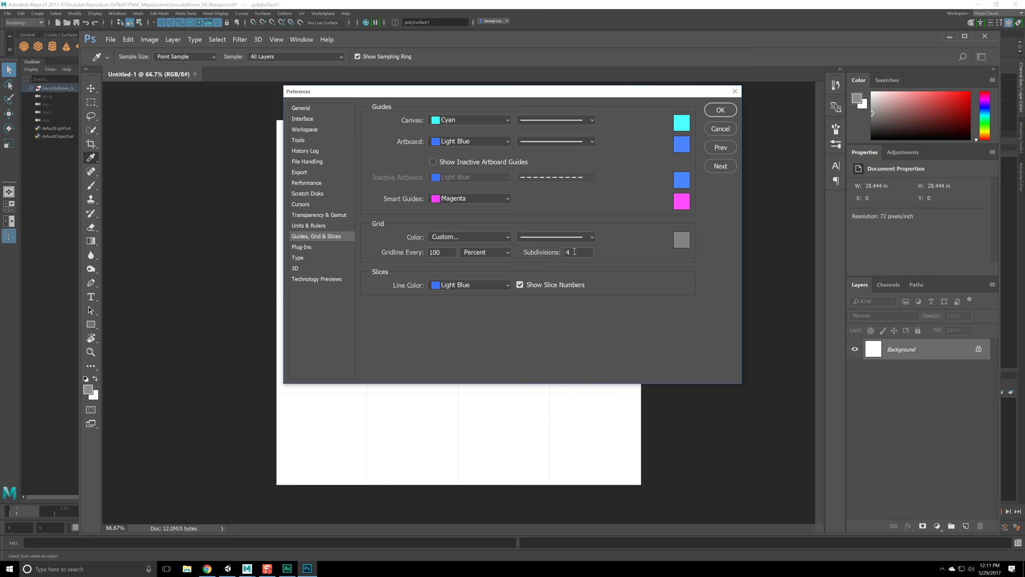
{"action": "type", "text": "3"}
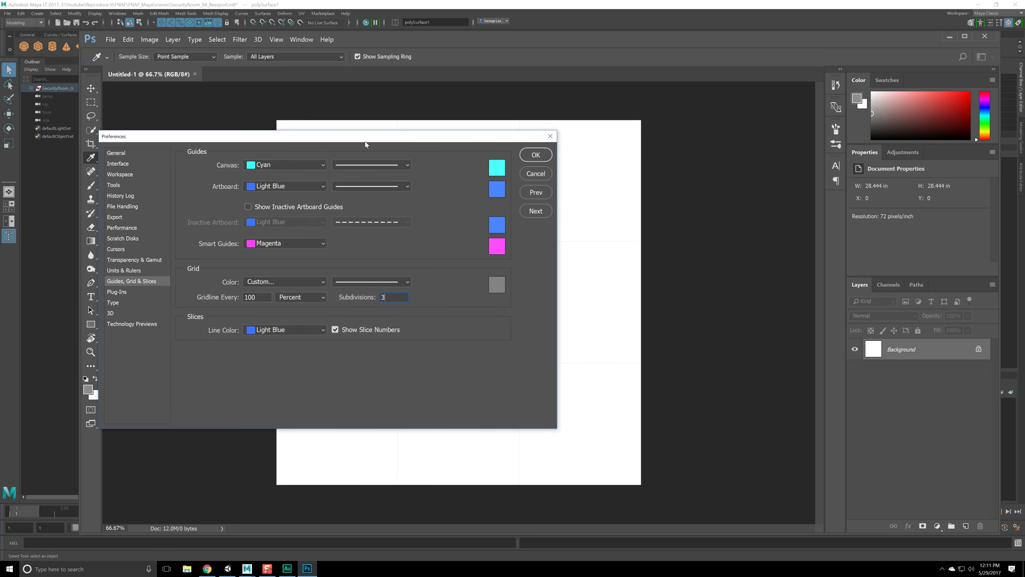
{"action": "key", "text": "Return"}
{"action": "key", "text": "c"}
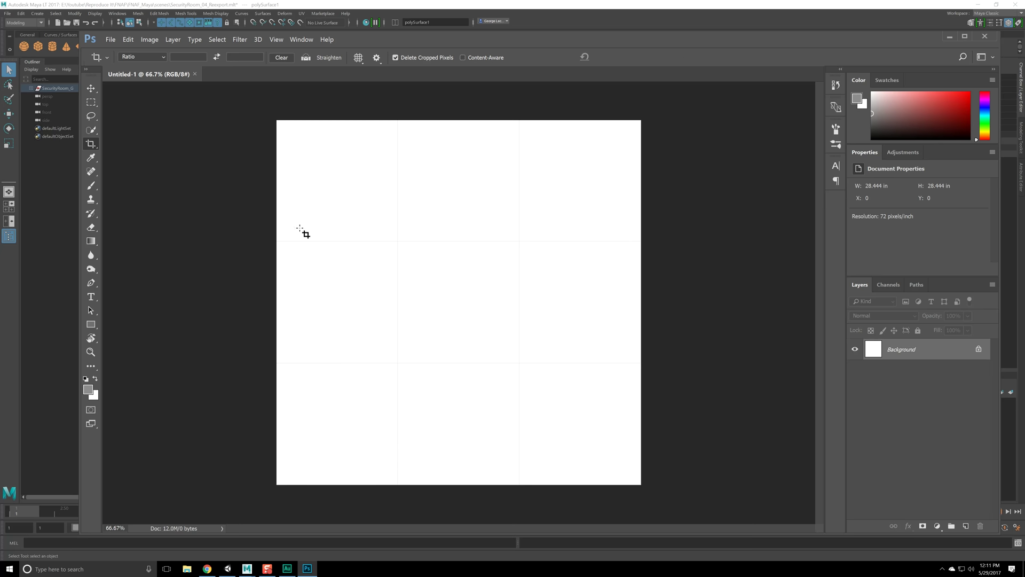
{"action": "left_click", "coordinate": [128, 40]}
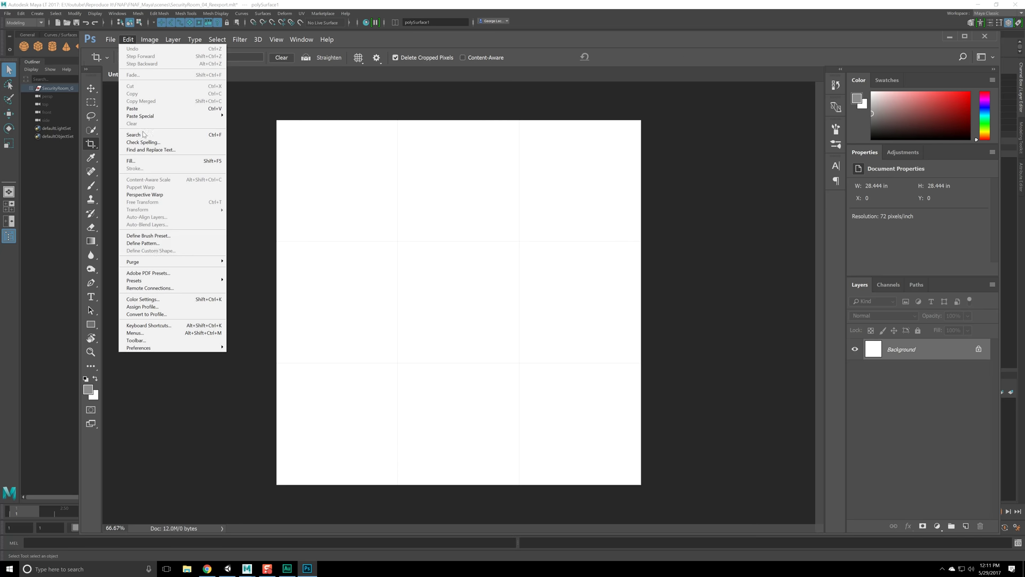
{"action": "mouse_move", "coordinate": [110, 41]}
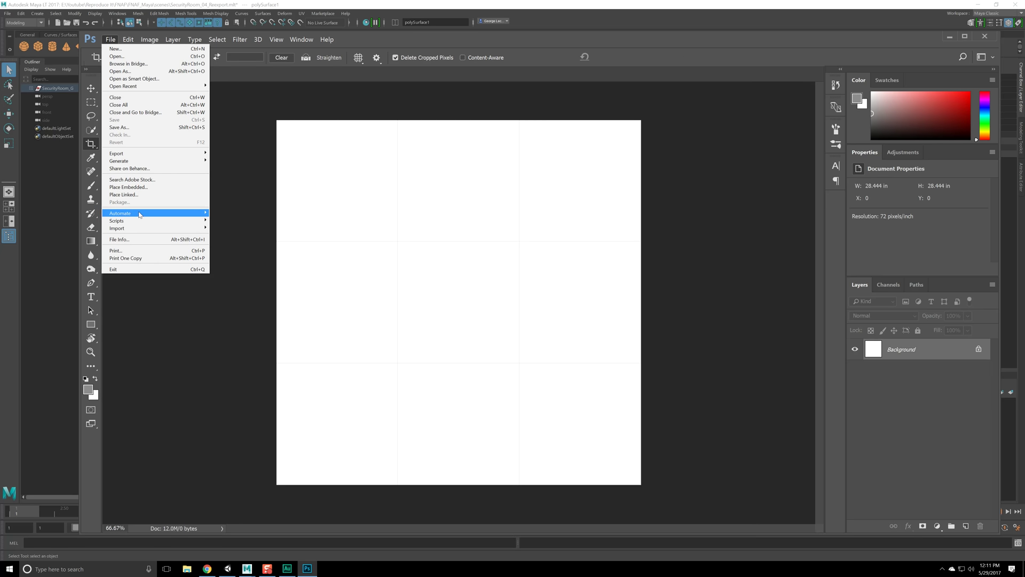
{"action": "mouse_move", "coordinate": [174, 213]}
{"action": "key", "text": "Escape"}
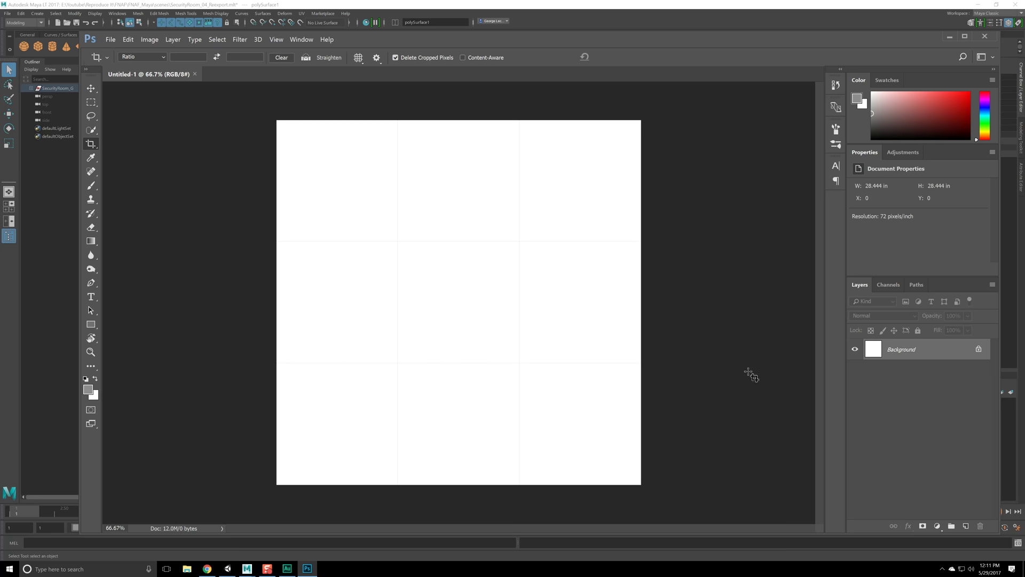
- Set the grid subdivisions to 6 and marquee-select the canvas's upper-left block, two cells wide and three cells high
{"action": "left_click", "coordinate": [128, 39]}
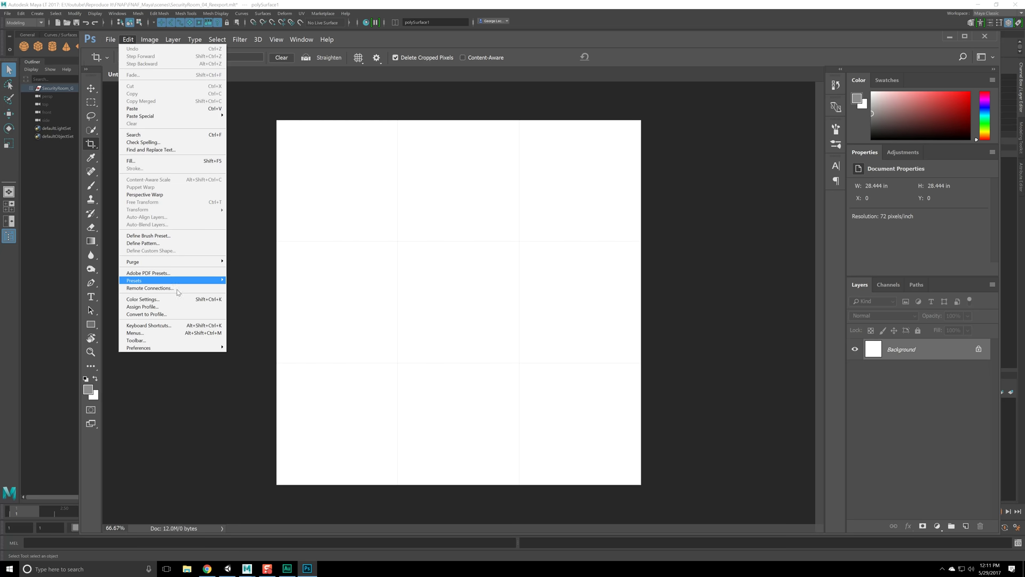
{"action": "mouse_move", "coordinate": [187, 349]}
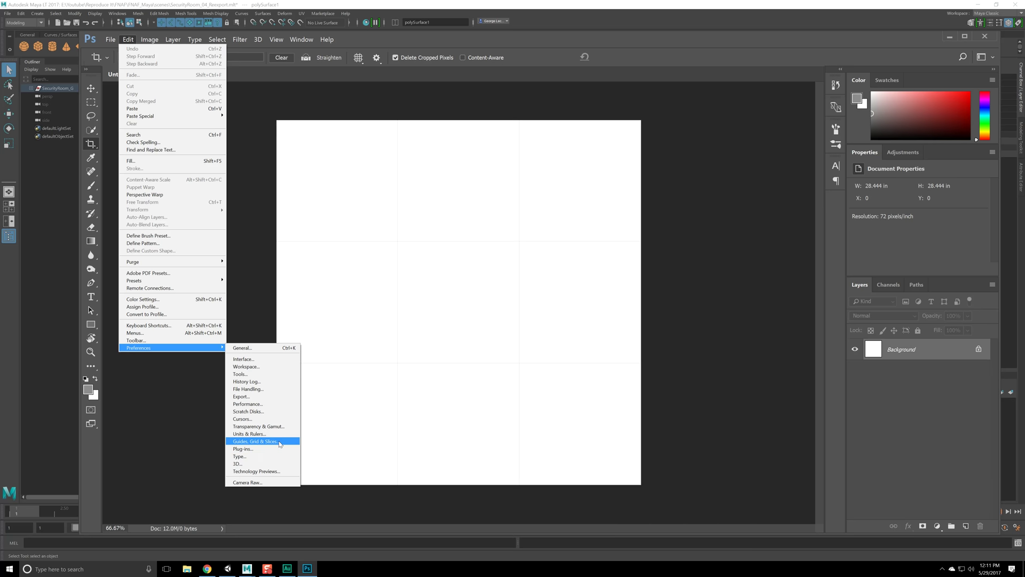
{"action": "left_click", "coordinate": [256, 441]}
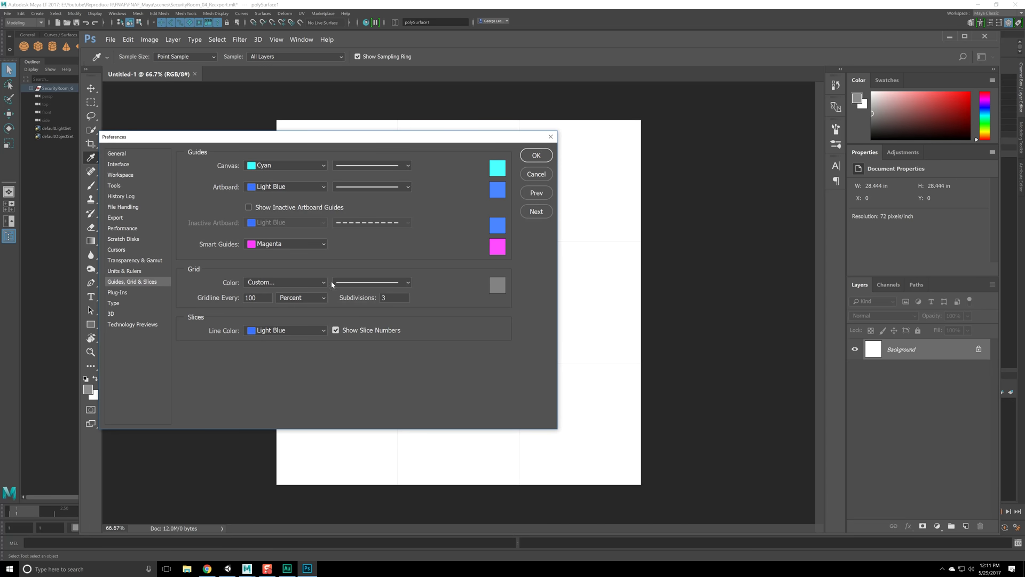
{"action": "left_click", "coordinate": [339, 299]}
{"action": "left_click_drag", "start_coordinate": [389, 144], "coordinate": [222, 131]}
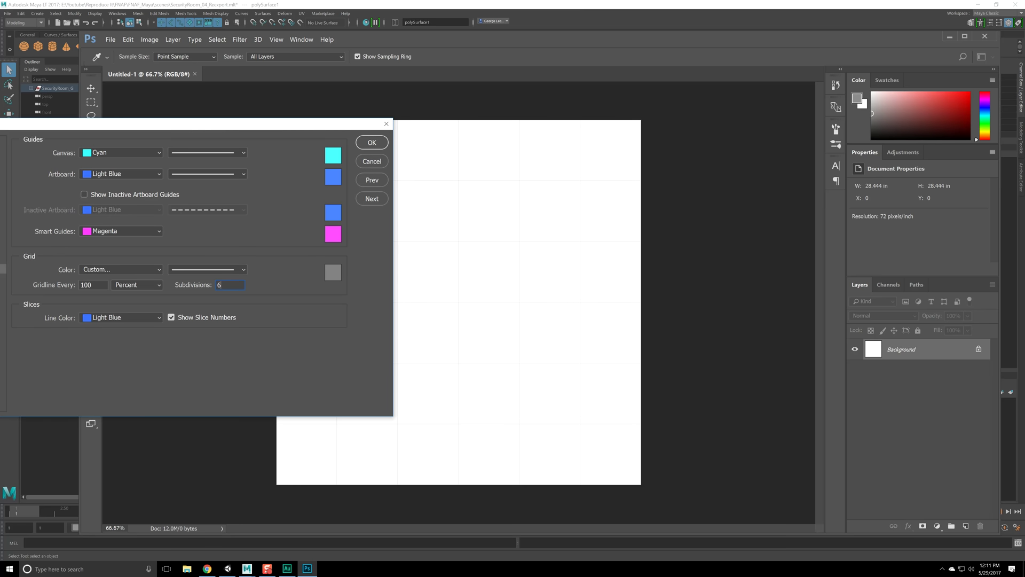
{"action": "left_click", "coordinate": [372, 143]}
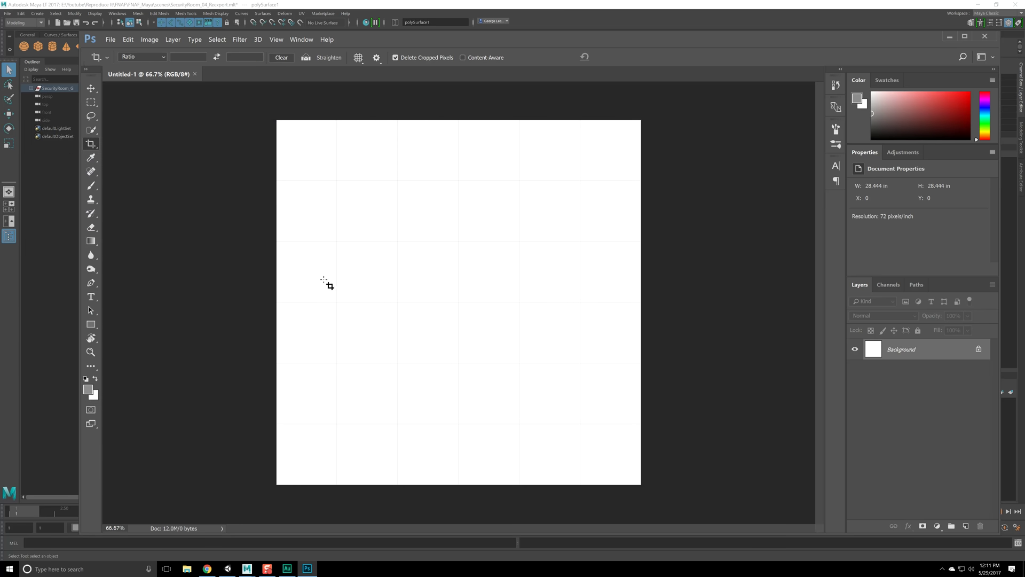
{"action": "left_click", "coordinate": [92, 102]}
{"action": "left_click_drag", "start_coordinate": [277, 116], "coordinate": [398, 302]}
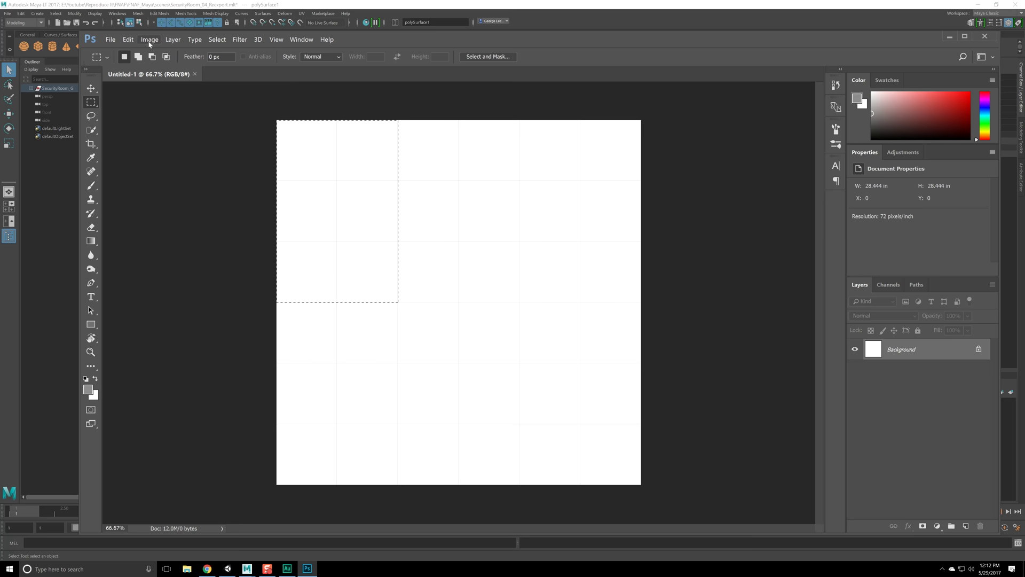
- Start saving the document under a new name and browse to Youtube\Reproduce It\FNAF\Photoshop on the Speed (E:) drive
{"action": "left_click", "coordinate": [113, 41]}
{"action": "left_click", "coordinate": [120, 127]}
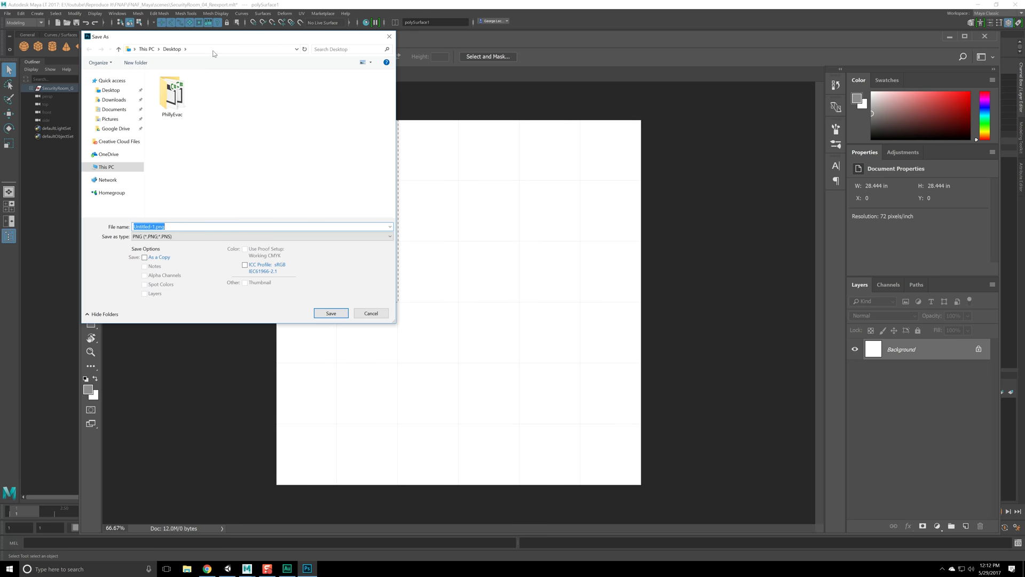
{"action": "left_click", "coordinate": [288, 197]}
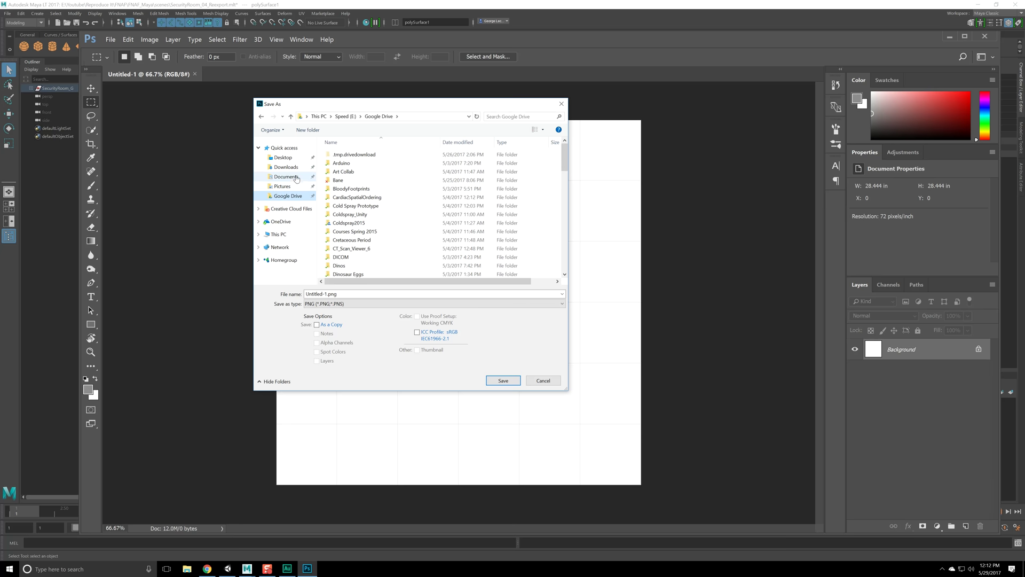
{"action": "left_click", "coordinate": [282, 157]}
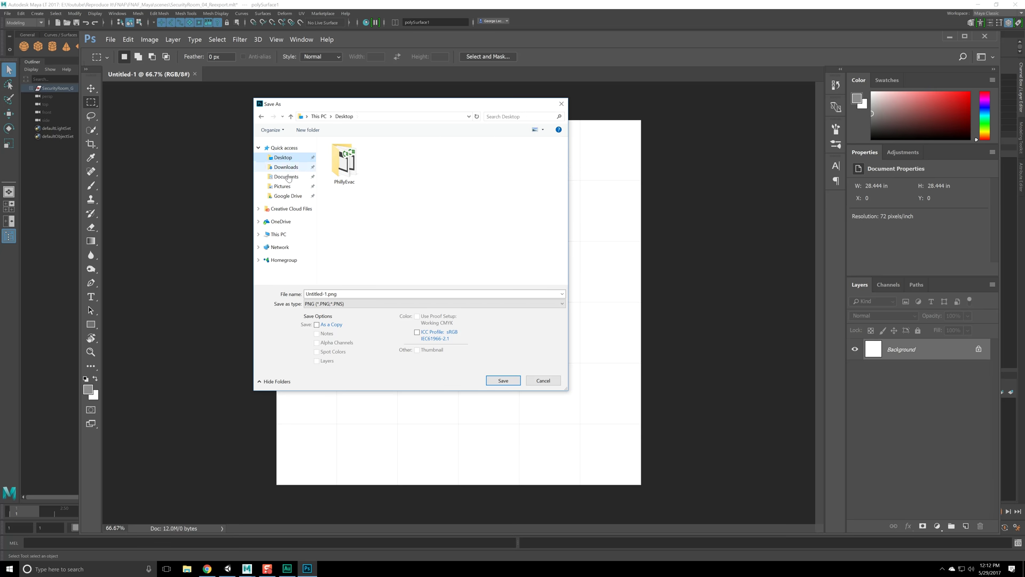
{"action": "left_click", "coordinate": [279, 234]}
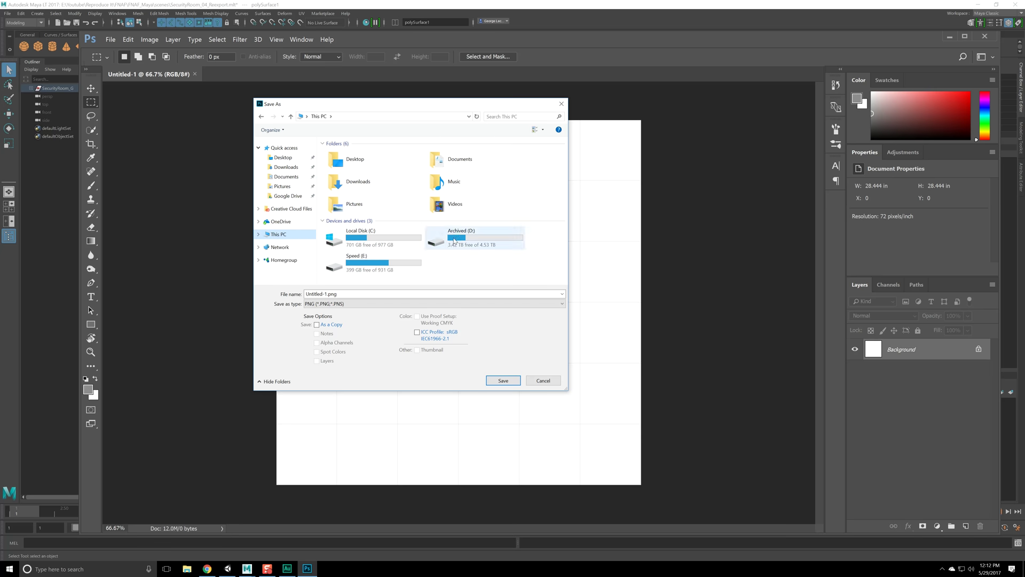
{"action": "double_click", "coordinate": [368, 262]}
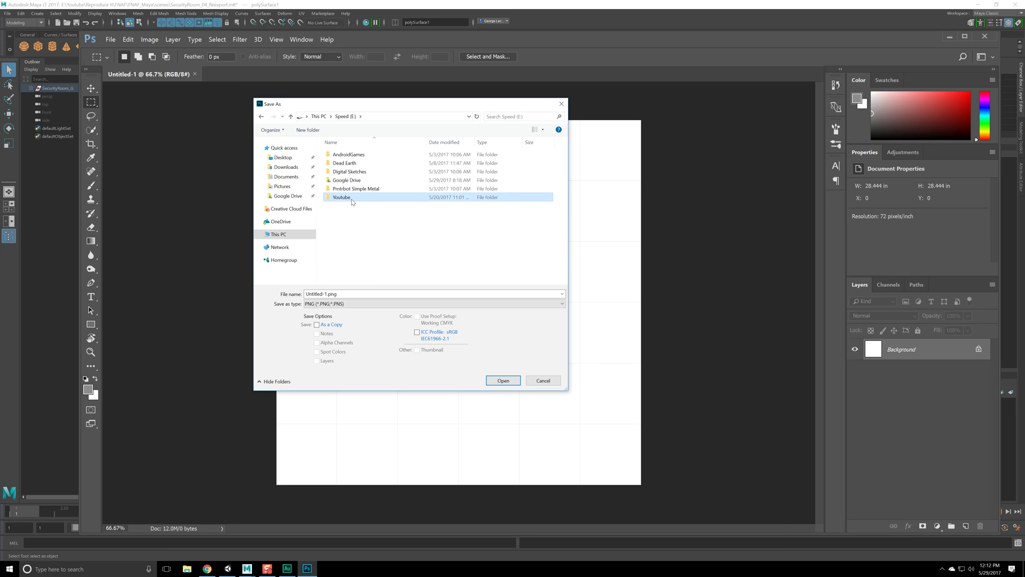
{"action": "double_click", "coordinate": [344, 197]}
{"action": "scroll", "coordinate": [350, 249], "scroll_direction": "down", "scroll_amount": 1}
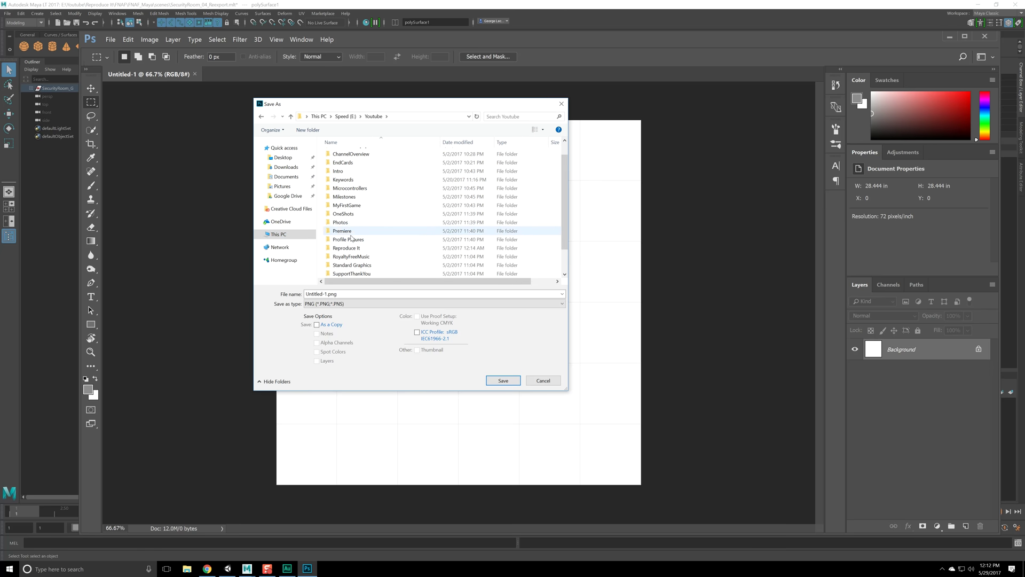
{"action": "double_click", "coordinate": [347, 249]}
{"action": "double_click", "coordinate": [344, 180]}
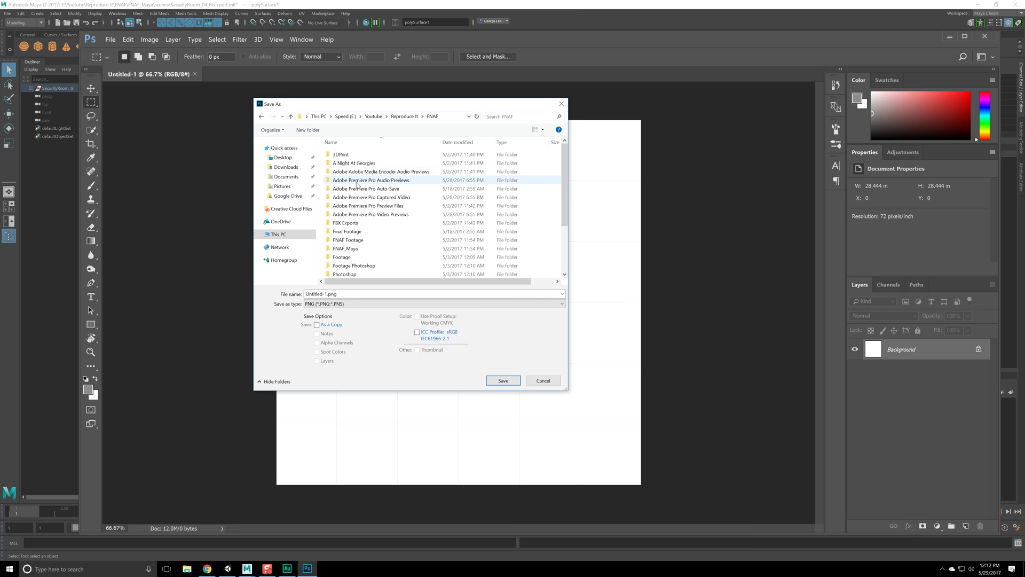
{"action": "scroll", "coordinate": [361, 229], "scroll_direction": "down", "scroll_amount": 1}
{"action": "scroll", "coordinate": [363, 248], "scroll_direction": "down", "scroll_amount": 2}
{"action": "left_click", "coordinate": [365, 206]}
{"action": "double_click", "coordinate": [365, 207]}
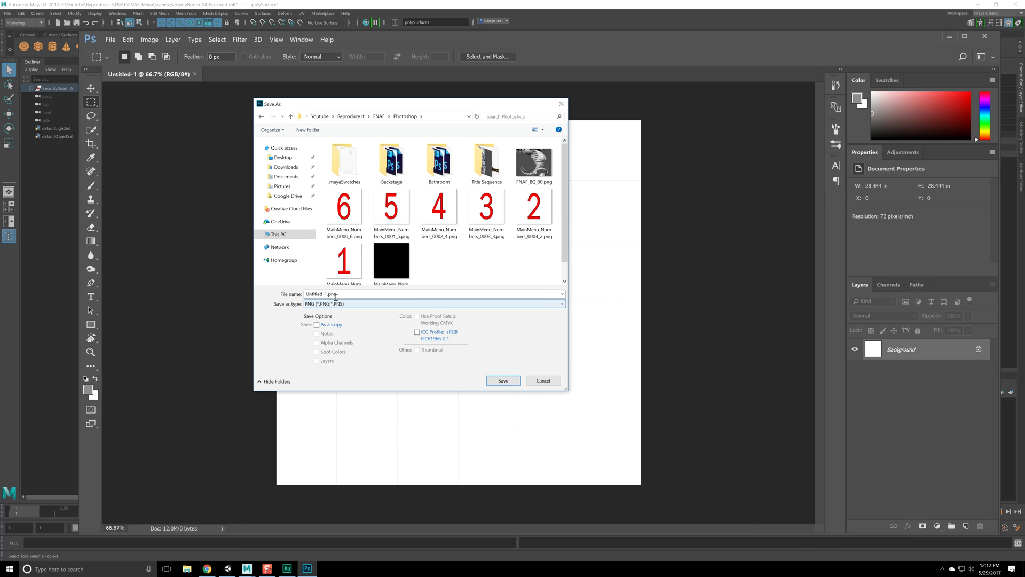
- Create a folder named SecurityRoom inside the Photoshop folder and open it
{"action": "right_click", "coordinate": [468, 264]}
{"action": "mouse_move", "coordinate": [510, 363]}
{"action": "left_click", "coordinate": [588, 361]}
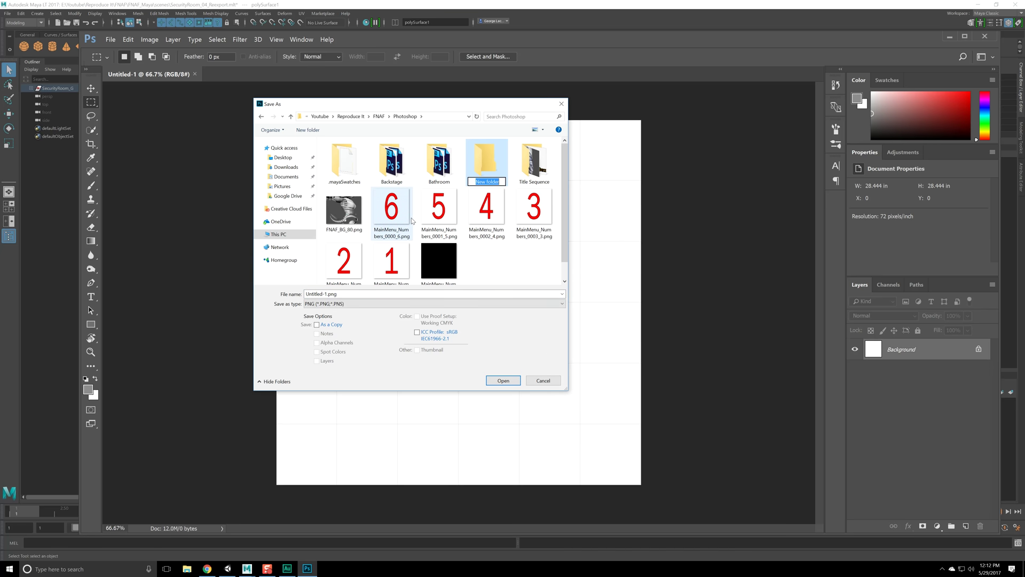
{"action": "type", "text": "SecurityRoom"}
{"action": "key", "text": "Return"}
{"action": "key", "text": "Return"}
- Save the document as ChildrensArt in Photoshop PSD format in the SecurityRoom folder
{"action": "left_click", "coordinate": [341, 295]}
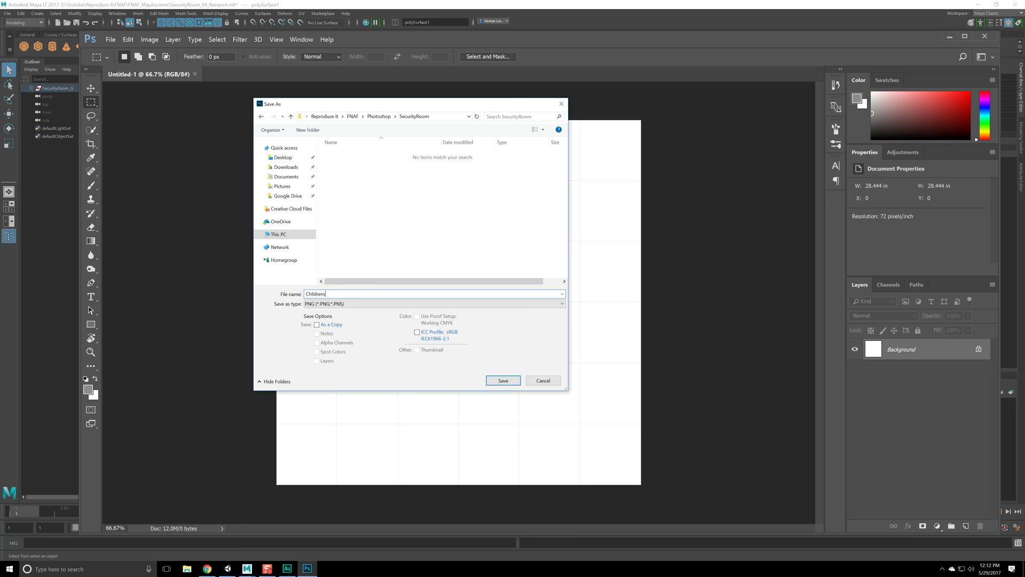
{"action": "type", "text": "ChildrensArt"}
{"action": "left_click", "coordinate": [368, 303]}
{"action": "left_click", "coordinate": [368, 311]}
{"action": "left_click", "coordinate": [503, 380]}
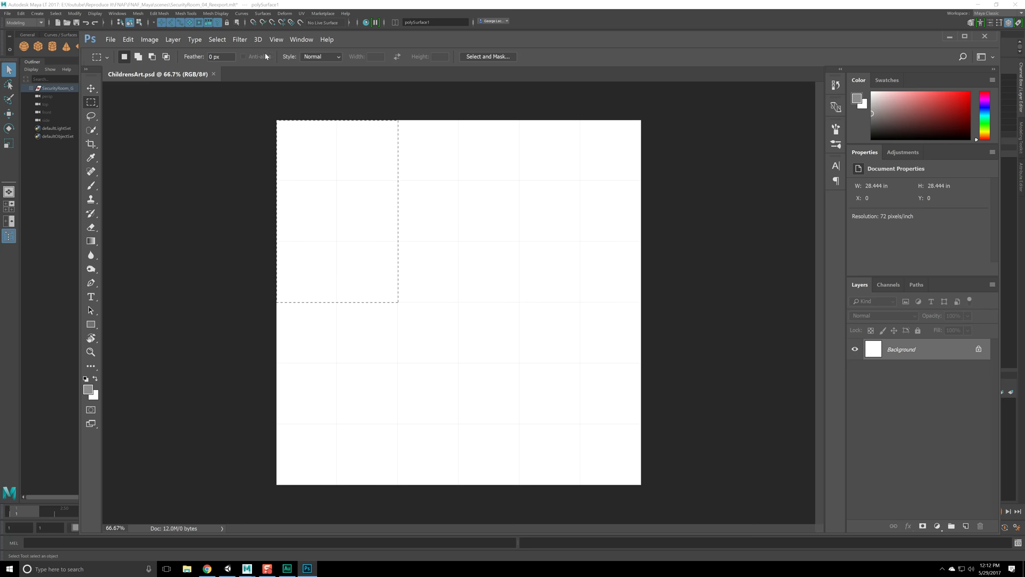
- Show the rulers and place two vertical guides at the canvas's thirds and one horizontal guide across its middle, then clear the selection
{"action": "left_click", "coordinate": [287, 40]}
{"action": "mouse_move", "coordinate": [276, 39]}
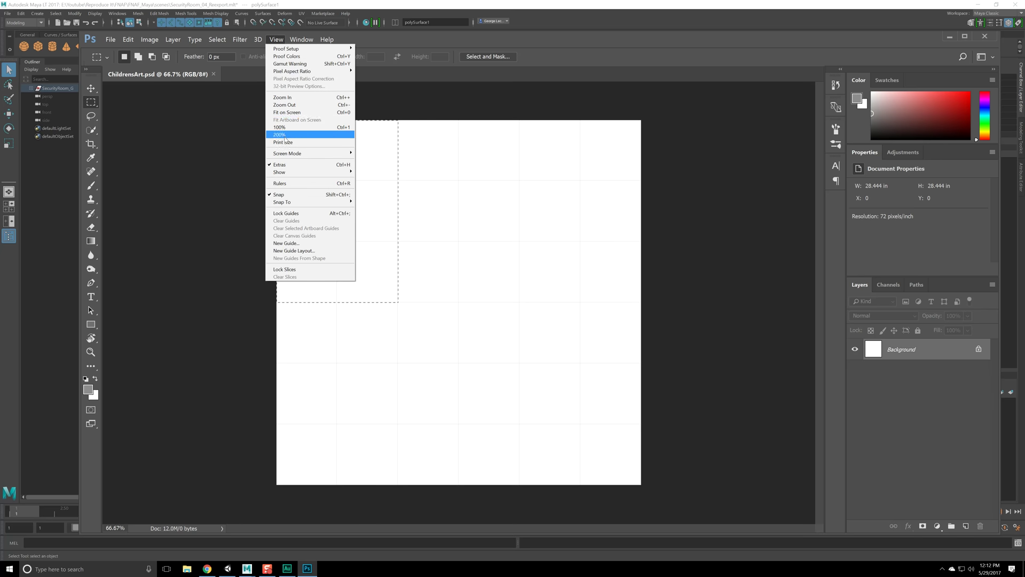
{"action": "left_click", "coordinate": [311, 183]}
{"action": "left_click_drag", "start_coordinate": [109, 148], "coordinate": [402, 213]}
{"action": "left_click_drag", "start_coordinate": [111, 231], "coordinate": [523, 272]}
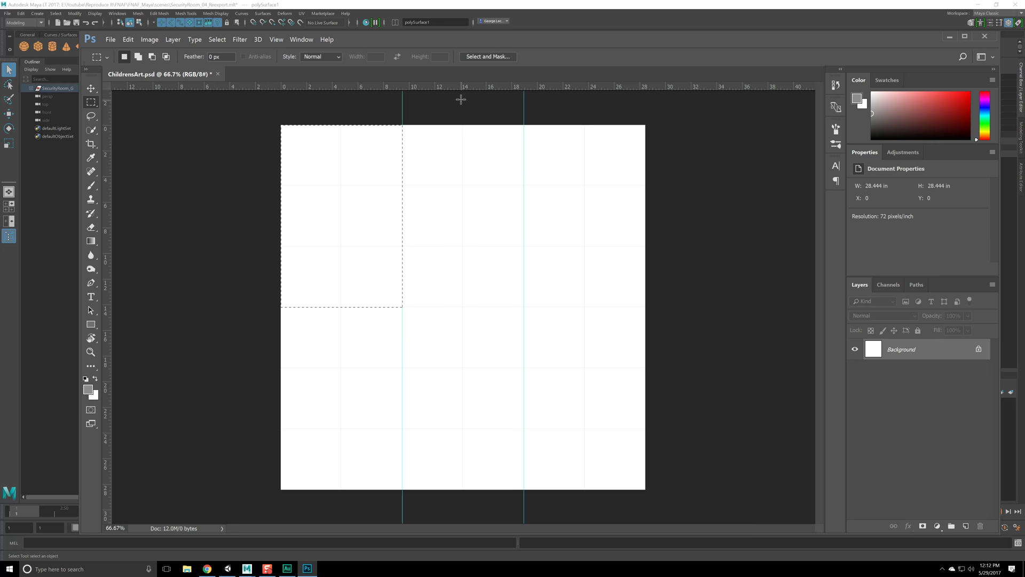
{"action": "left_click_drag", "start_coordinate": [463, 87], "coordinate": [480, 307]}
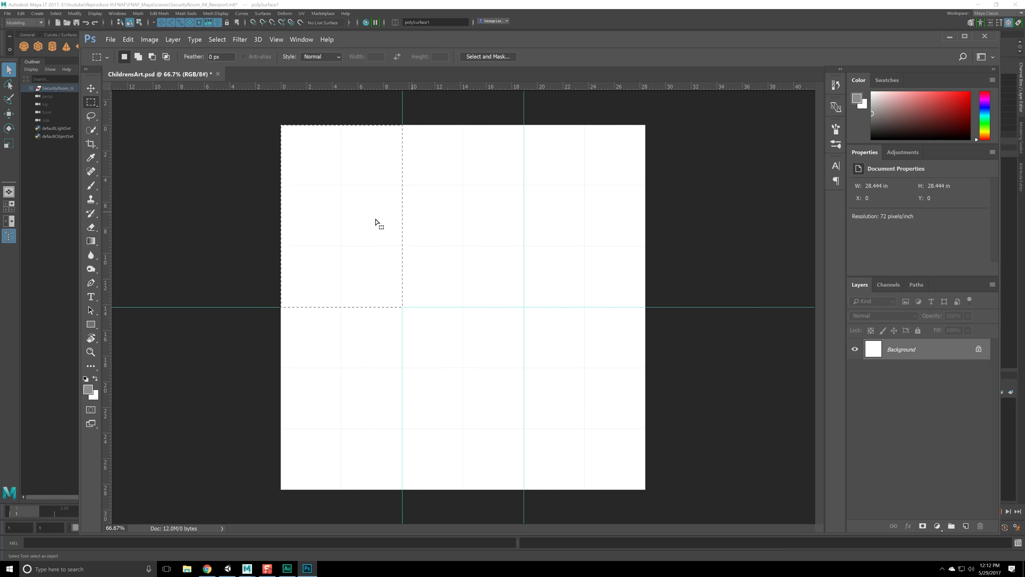
{"action": "left_click", "coordinate": [267, 197]}
- Switch to Chrome and view the whole security room reference image at 200% zoom, moving its window higher on the screen
{"action": "key", "text": "alt+Tab"}
{"action": "scroll", "coordinate": [588, 268], "scroll_direction": "up", "scroll_amount": 8}
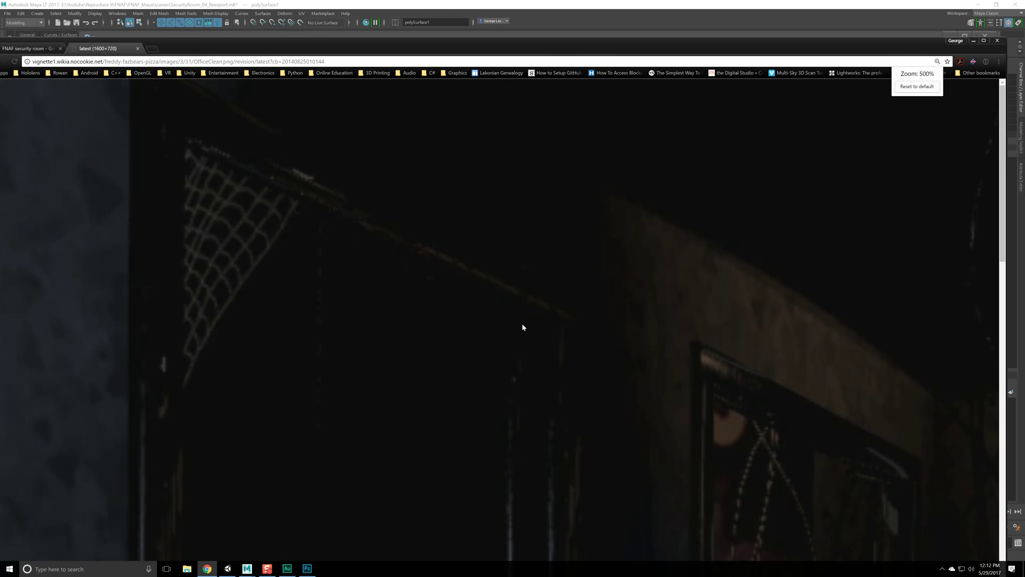
{"action": "scroll", "coordinate": [645, 328], "scroll_direction": "down", "scroll_amount": 4}
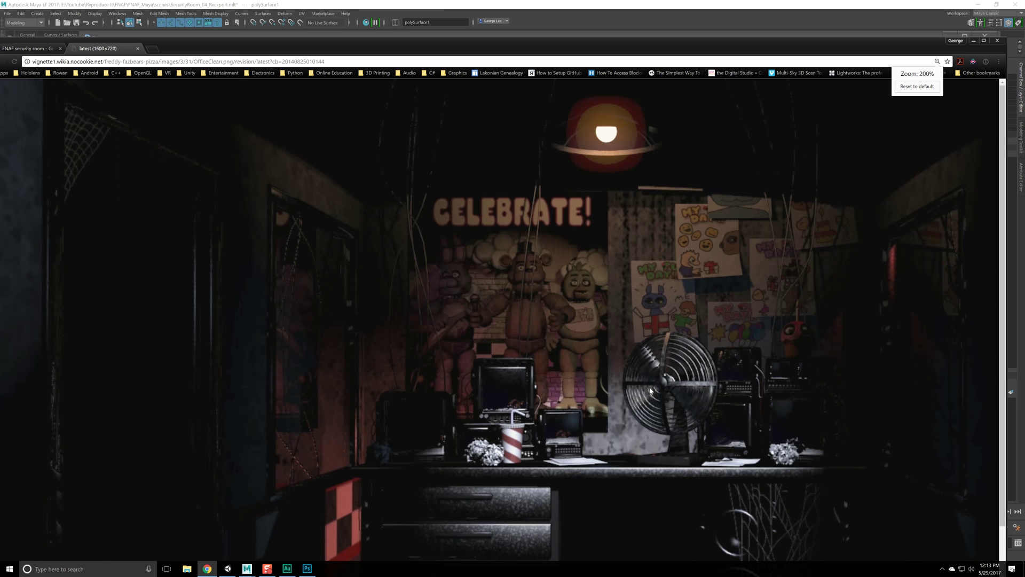
{"action": "left_click_drag", "start_coordinate": [700, 41], "coordinate": [705, 11]}
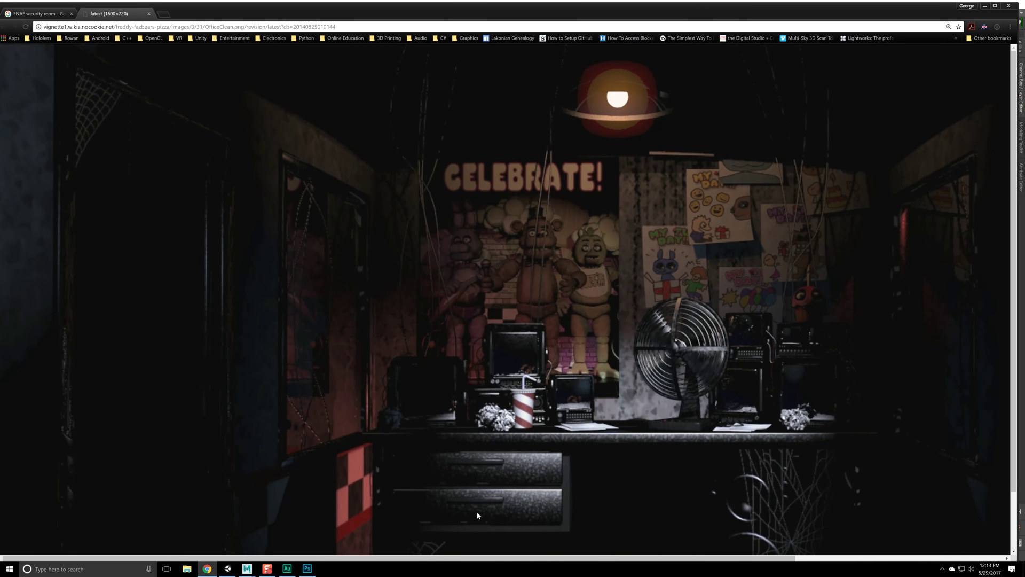
- Examine the children's drawings on the wall behind the fan in the enlarged security room reference image
{"action": "left_click_drag", "start_coordinate": [321, 557], "coordinate": [531, 557]}
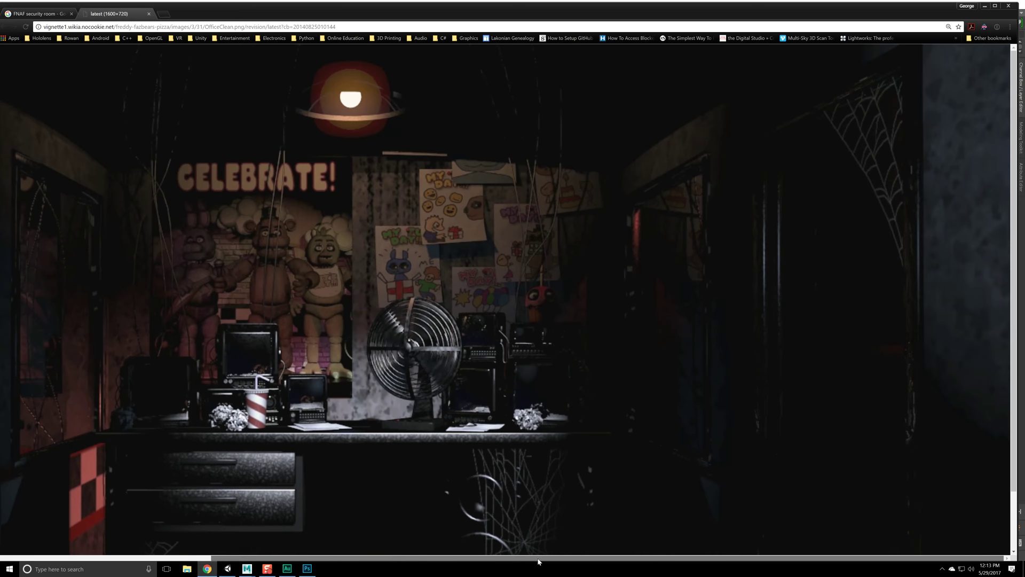
{"action": "scroll", "coordinate": [546, 274], "scroll_direction": "up", "scroll_amount": 3}
{"action": "left_click_drag", "start_coordinate": [347, 558], "coordinate": [641, 558]}
{"action": "scroll", "coordinate": [261, 201], "scroll_direction": "down", "scroll_amount": 5}
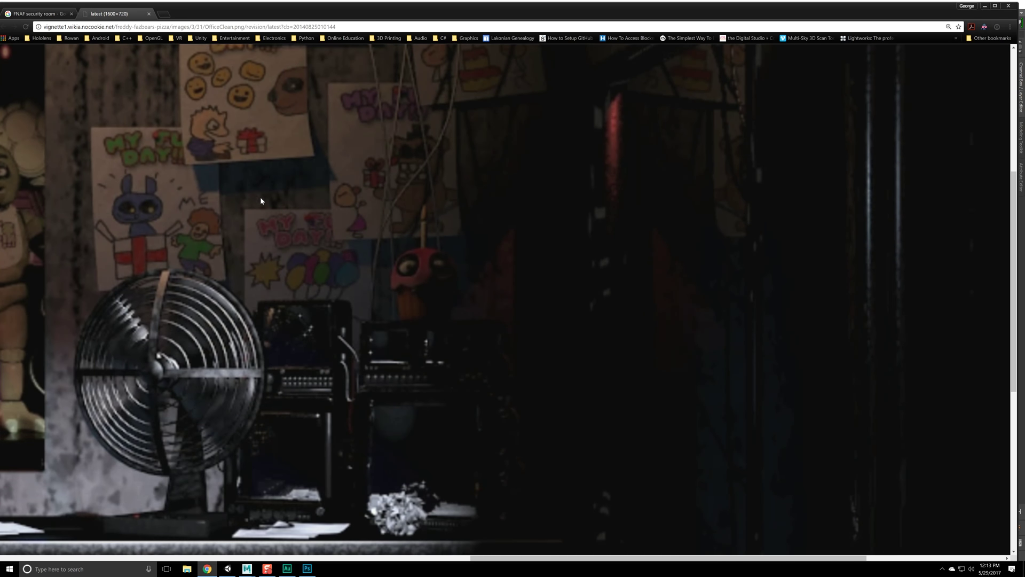
{"action": "scroll", "coordinate": [262, 200], "scroll_direction": "up", "scroll_amount": 2}
{"action": "scroll", "coordinate": [404, 224], "scroll_direction": "up", "scroll_amount": 1}
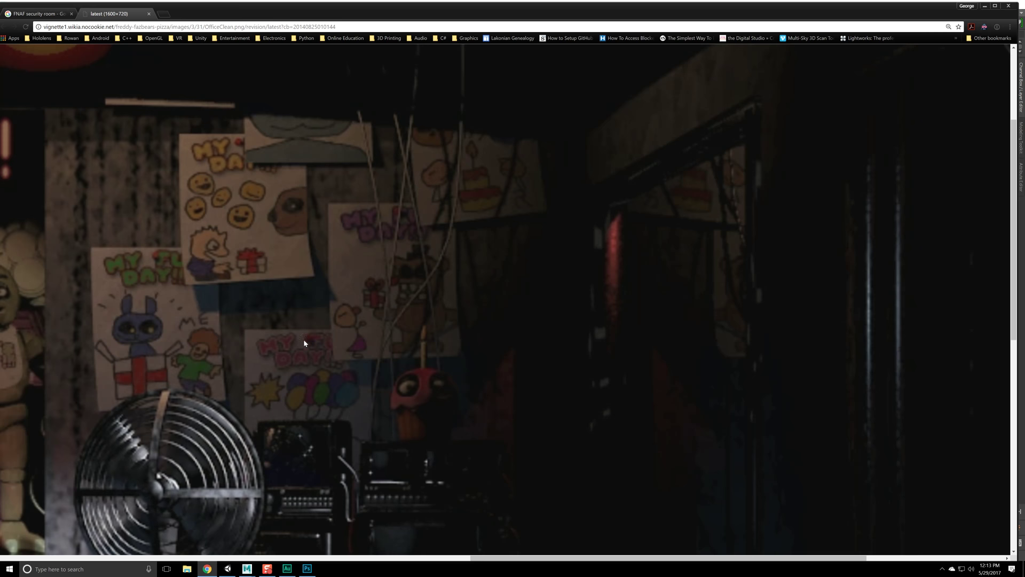
- Switch to Photoshop, add the text "My Fun Day" and move it into the canvas's upper-left cell
{"action": "key", "text": "super+Down"}
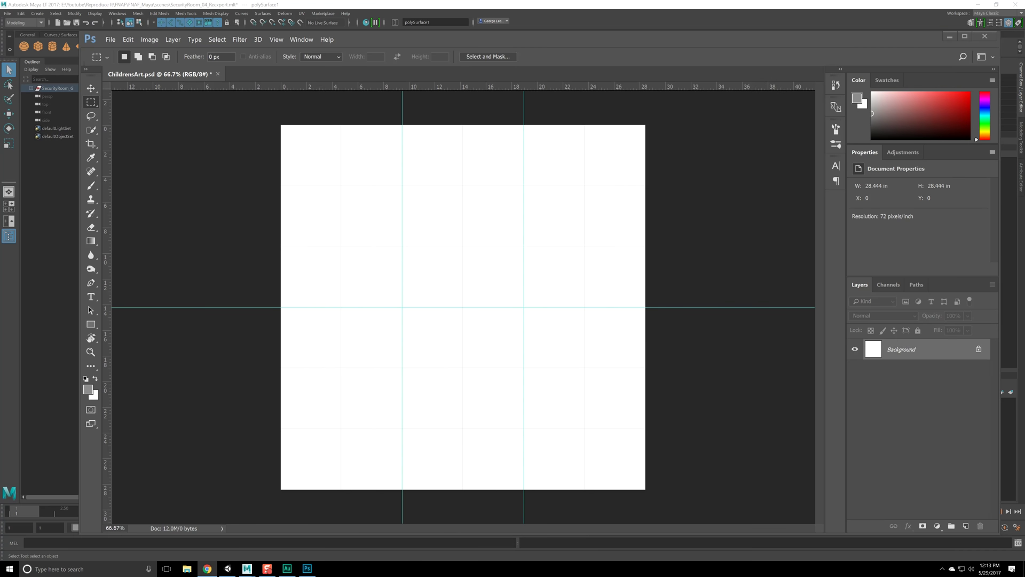
{"action": "left_click", "coordinate": [91, 296]}
{"action": "left_click", "coordinate": [316, 176]}
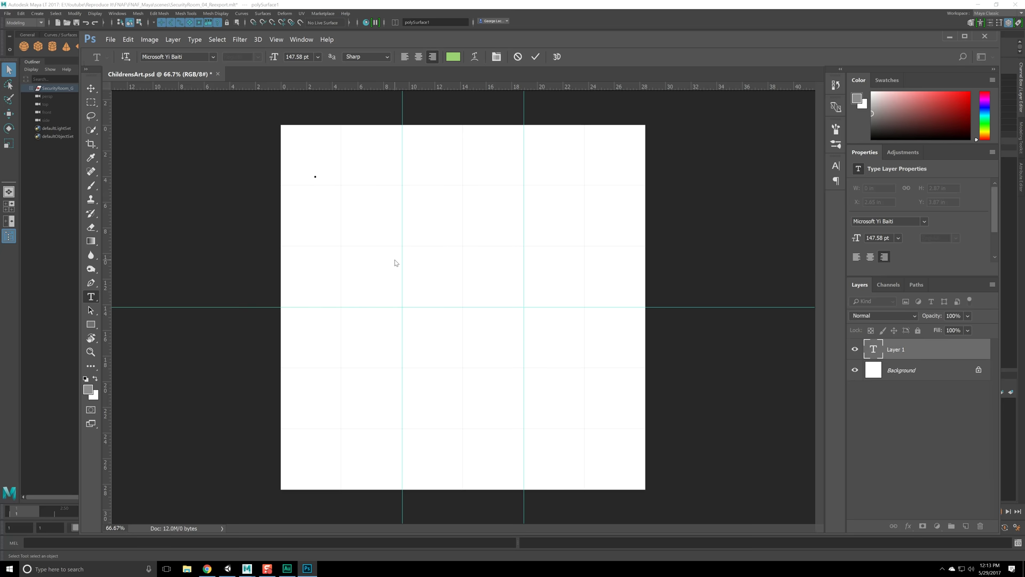
{"action": "type", "text": "My Fun Day"}
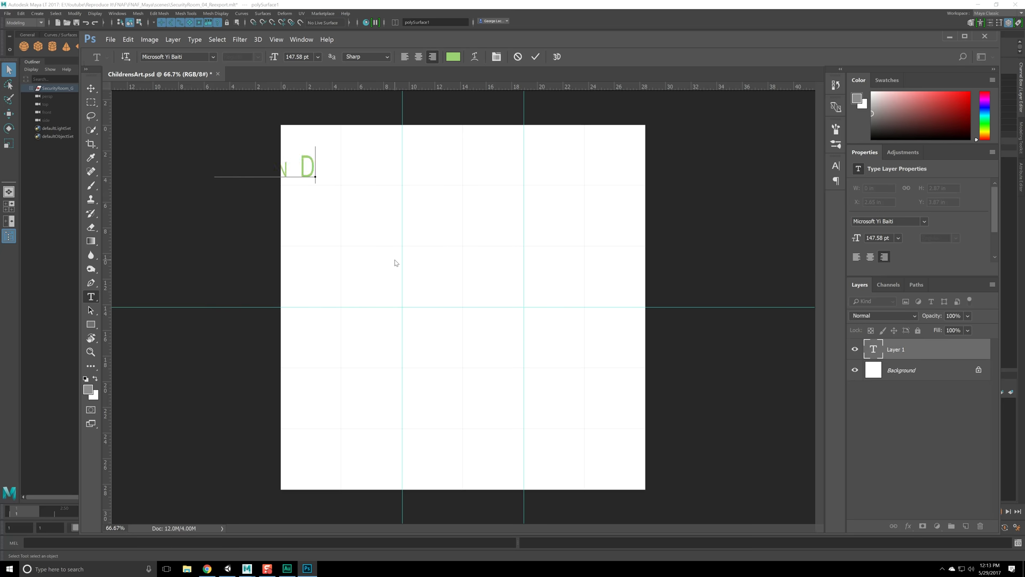
{"action": "key", "text": "ctrl+Return"}
{"action": "key", "text": "v"}
{"action": "left_click", "coordinate": [332, 146]}
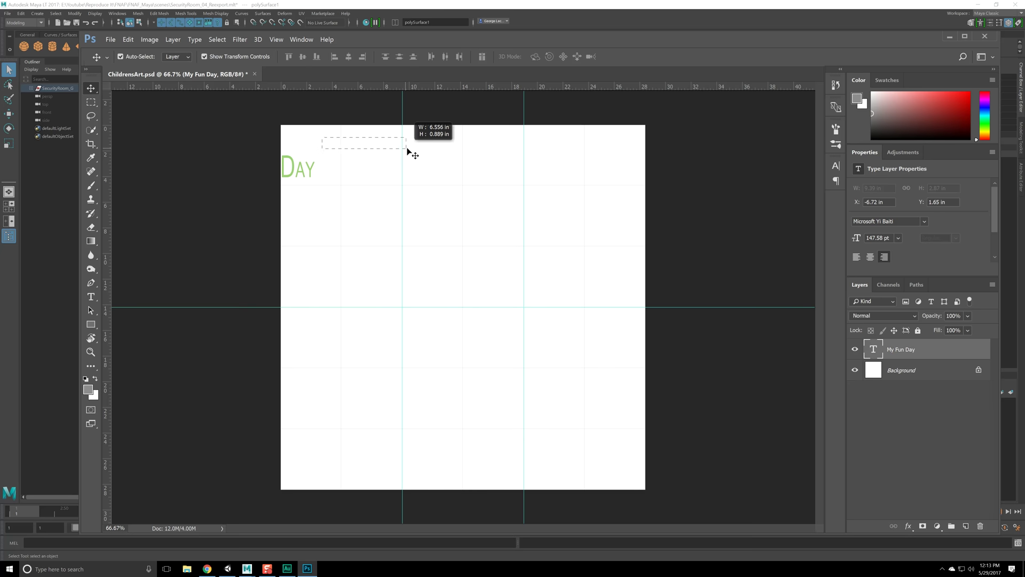
{"action": "left_click_drag", "start_coordinate": [296, 170], "coordinate": [386, 171]}
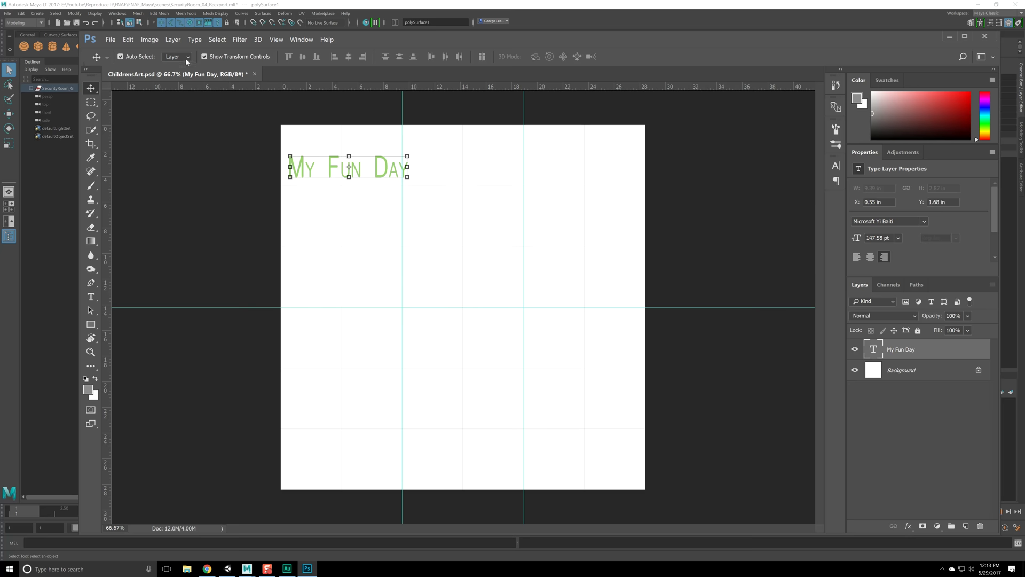
- Select all of the My Fun Day text and set its font to Gill Sans Ultra Bold
{"action": "left_click", "coordinate": [91, 297]}
{"action": "left_click", "coordinate": [303, 178]}
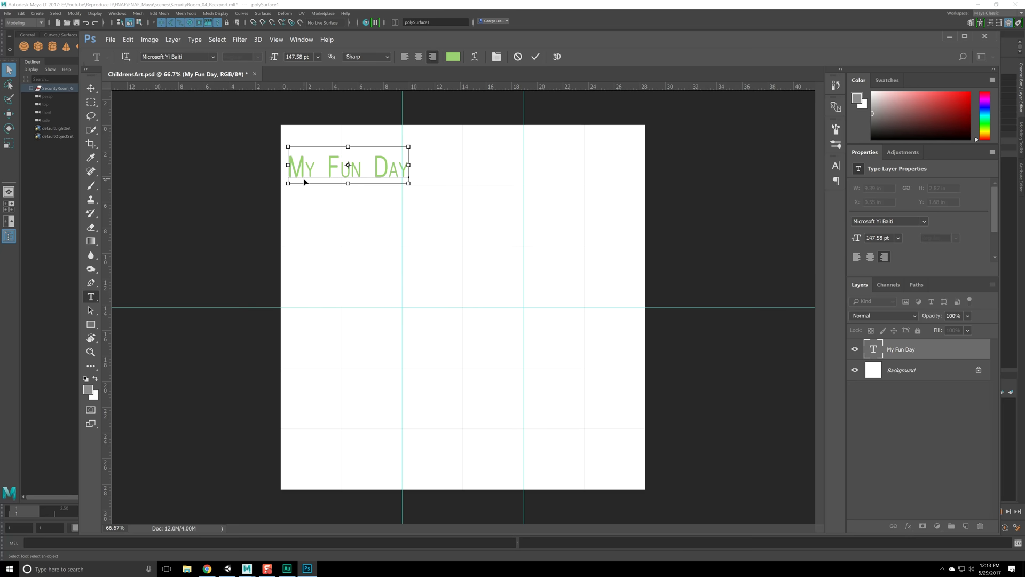
{"action": "key", "text": "ctrl+a"}
{"action": "left_click", "coordinate": [212, 56]}
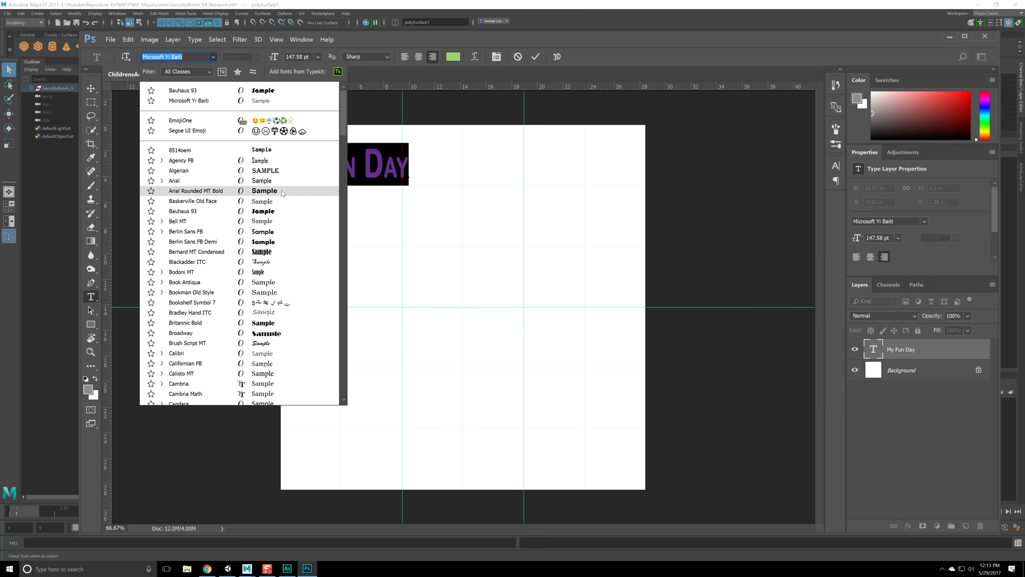
{"action": "scroll", "coordinate": [282, 241], "scroll_direction": "down", "scroll_amount": 10}
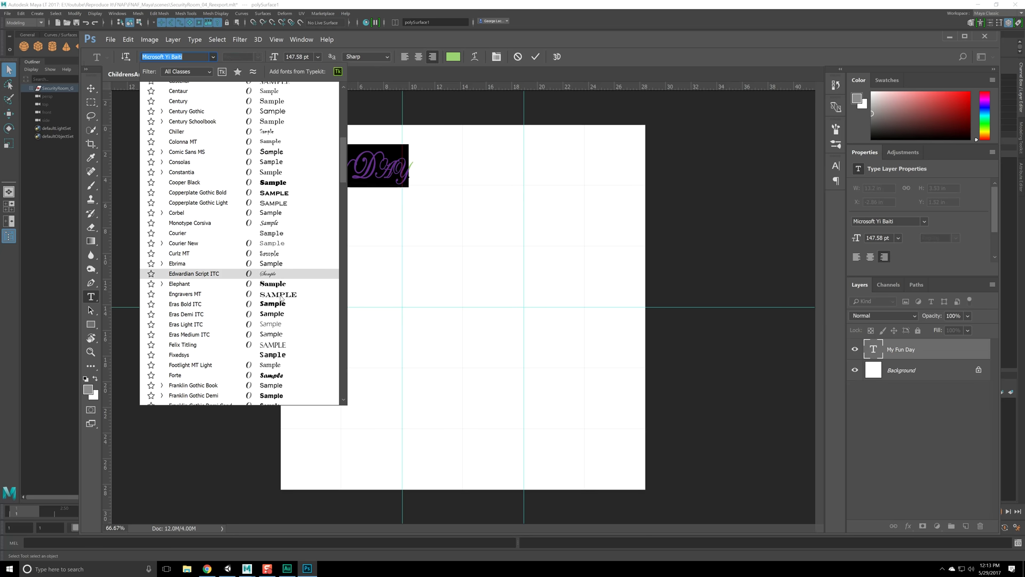
{"action": "scroll", "coordinate": [279, 319], "scroll_direction": "down", "scroll_amount": 7}
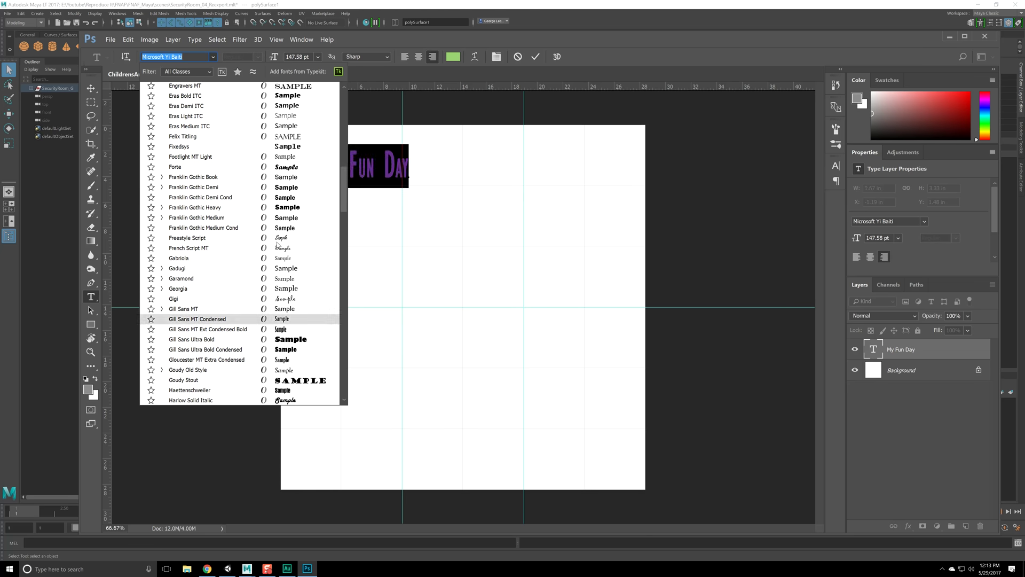
{"action": "scroll", "coordinate": [287, 335], "scroll_direction": "down", "scroll_amount": 1}
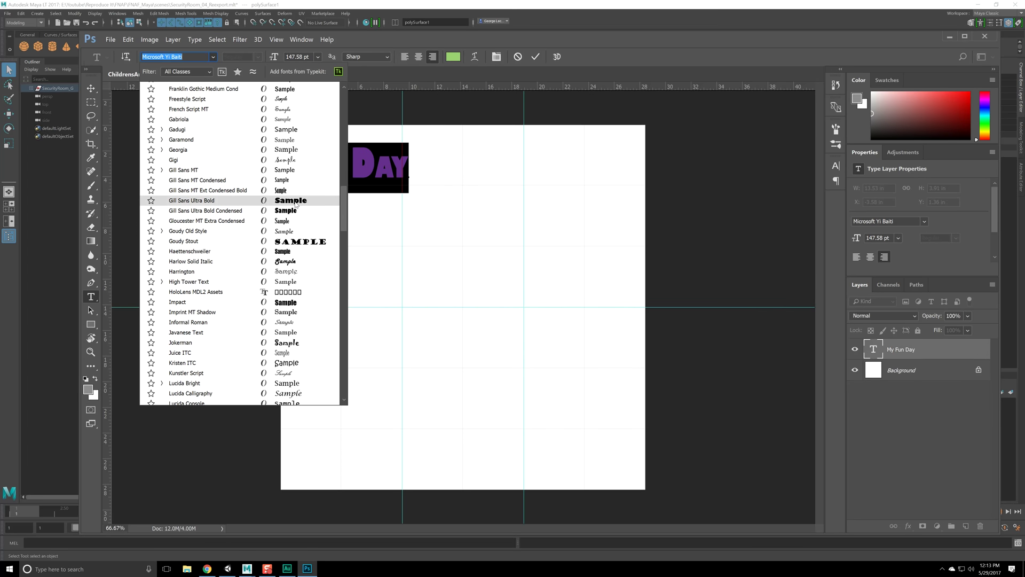
{"action": "left_click", "coordinate": [295, 204]}
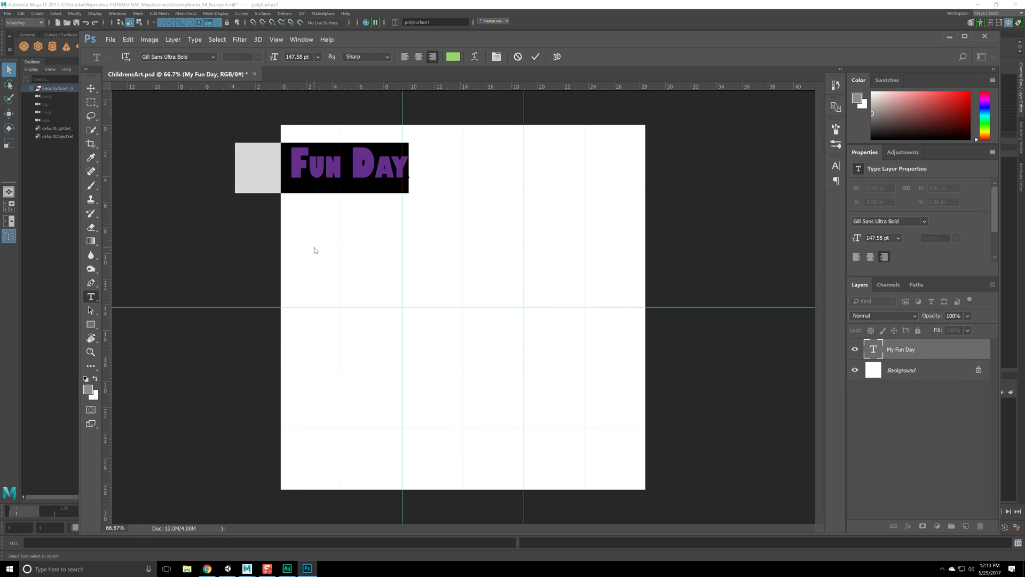
- Browse the fonts for an alternative and try Bauhaus 93 on the My Fun Day text
{"action": "left_click", "coordinate": [213, 57]}
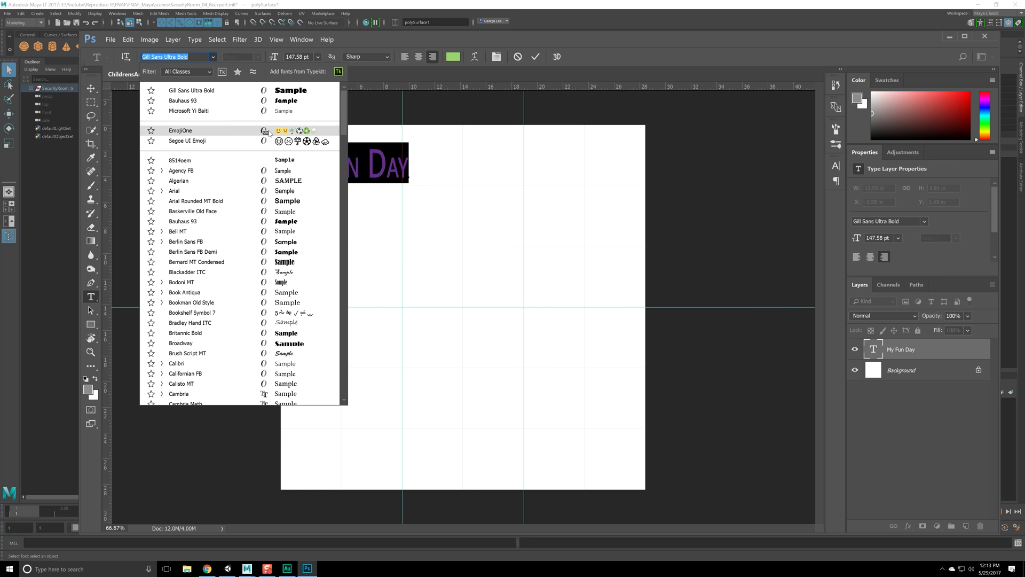
{"action": "scroll", "coordinate": [302, 301], "scroll_direction": "down", "scroll_amount": 8}
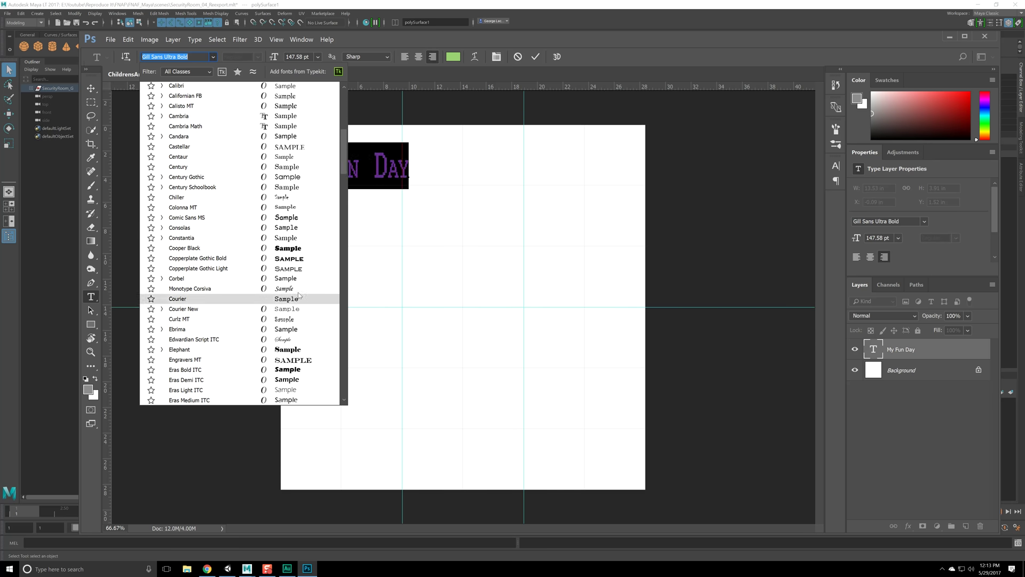
{"action": "scroll", "coordinate": [302, 280], "scroll_direction": "down", "scroll_amount": 10}
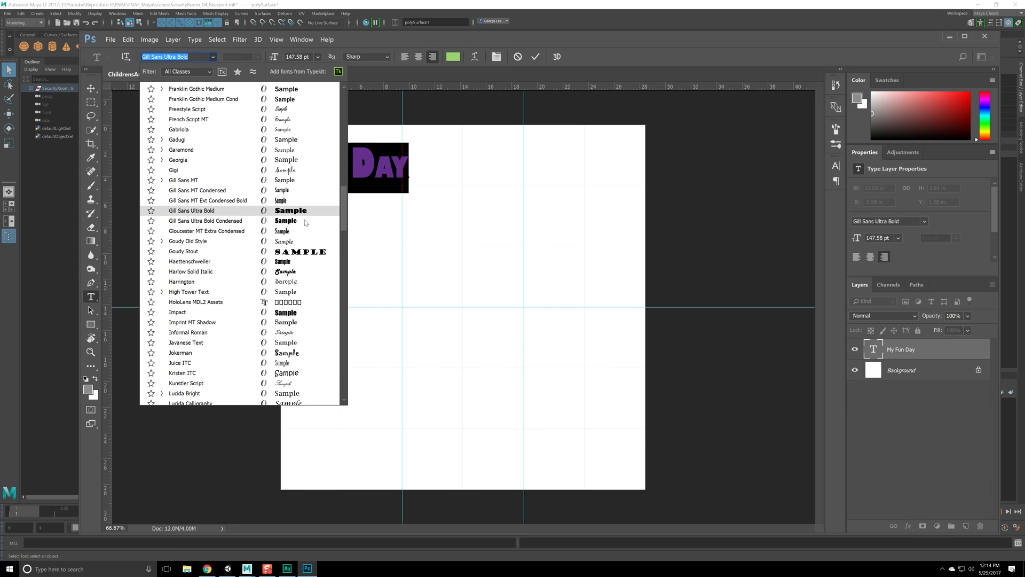
{"action": "scroll", "coordinate": [311, 254], "scroll_direction": "down", "scroll_amount": 4}
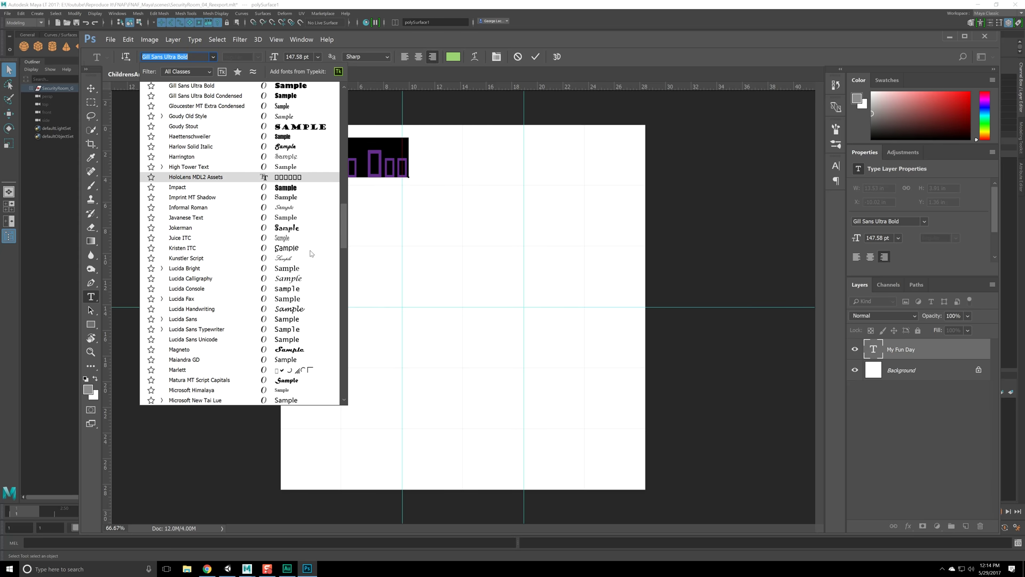
{"action": "scroll", "coordinate": [312, 256], "scroll_direction": "down", "scroll_amount": 10}
{"action": "scroll", "coordinate": [312, 269], "scroll_direction": "down", "scroll_amount": 13}
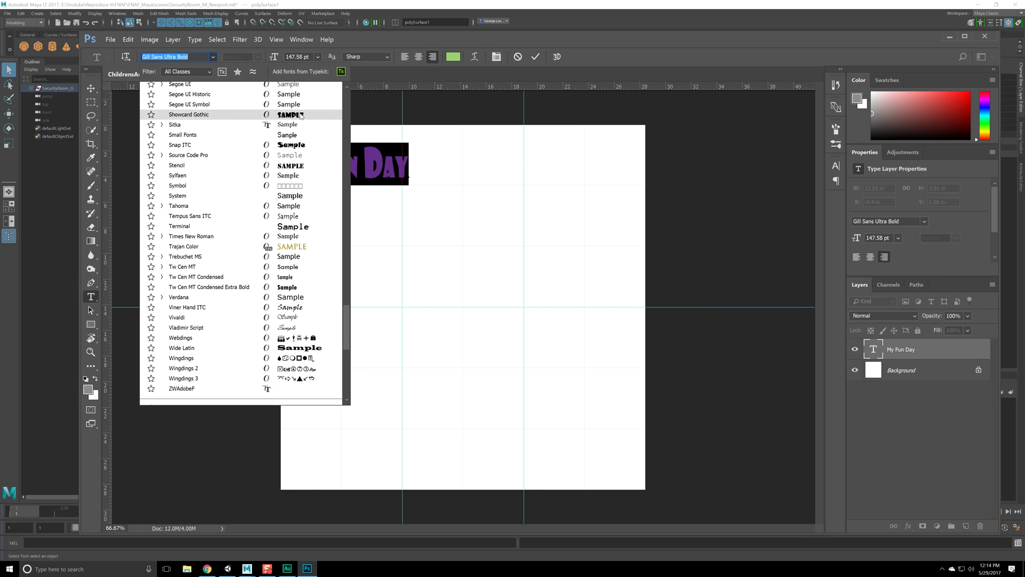
{"action": "scroll", "coordinate": [308, 278], "scroll_direction": "down", "scroll_amount": 4}
{"action": "scroll", "coordinate": [308, 286], "scroll_direction": "down", "scroll_amount": 7}
{"action": "left_click_drag", "start_coordinate": [346, 370], "coordinate": [360, 109]}
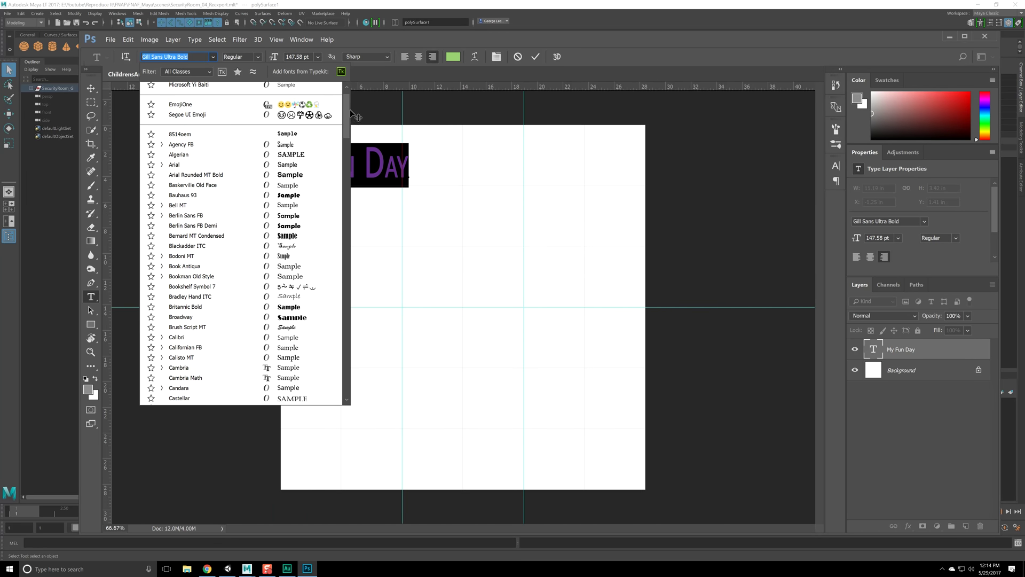
{"action": "left_click", "coordinate": [305, 200]}
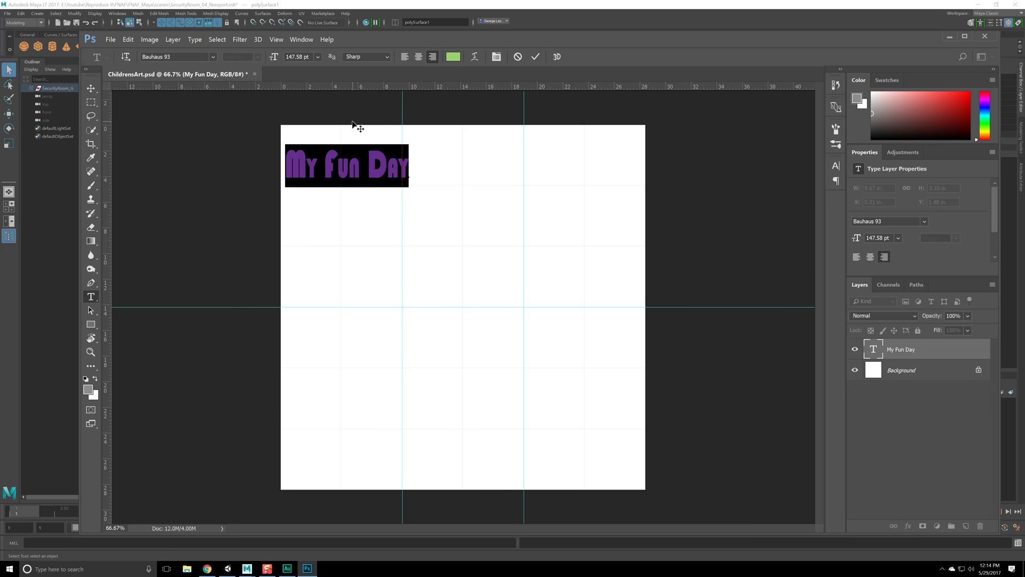
- Return the My Fun Day text to the Gill Sans Ultra Bold font
{"action": "left_click", "coordinate": [212, 56]}
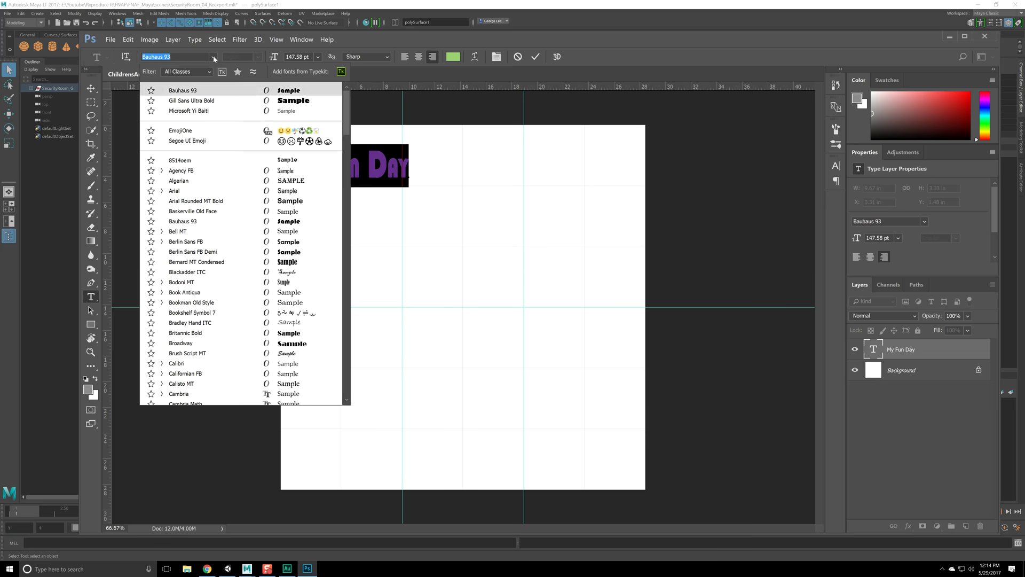
{"action": "scroll", "coordinate": [310, 267], "scroll_direction": "down", "scroll_amount": 8}
{"action": "scroll", "coordinate": [315, 270], "scroll_direction": "down", "scroll_amount": 5}
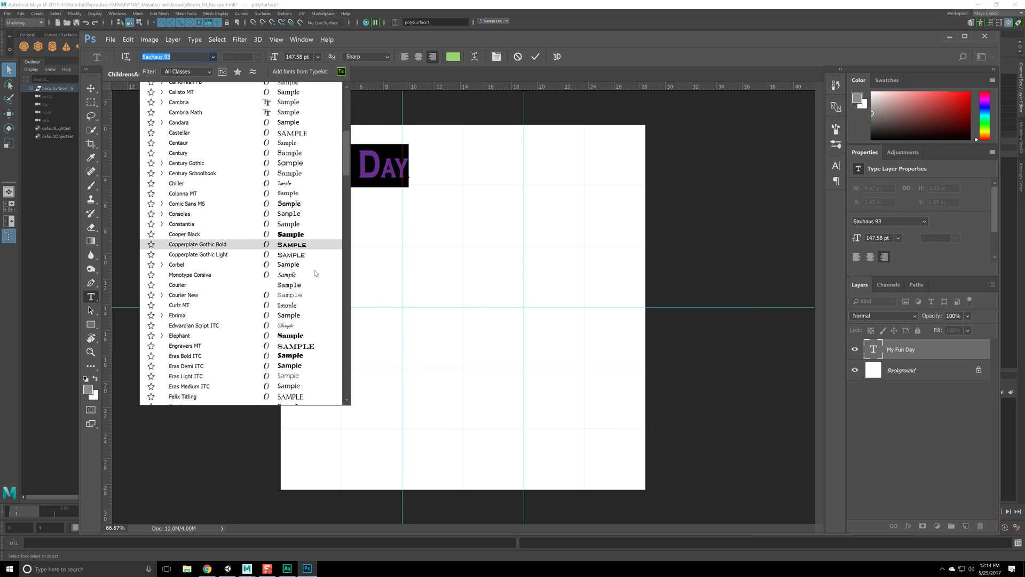
{"action": "scroll", "coordinate": [314, 267], "scroll_direction": "down", "scroll_amount": 4}
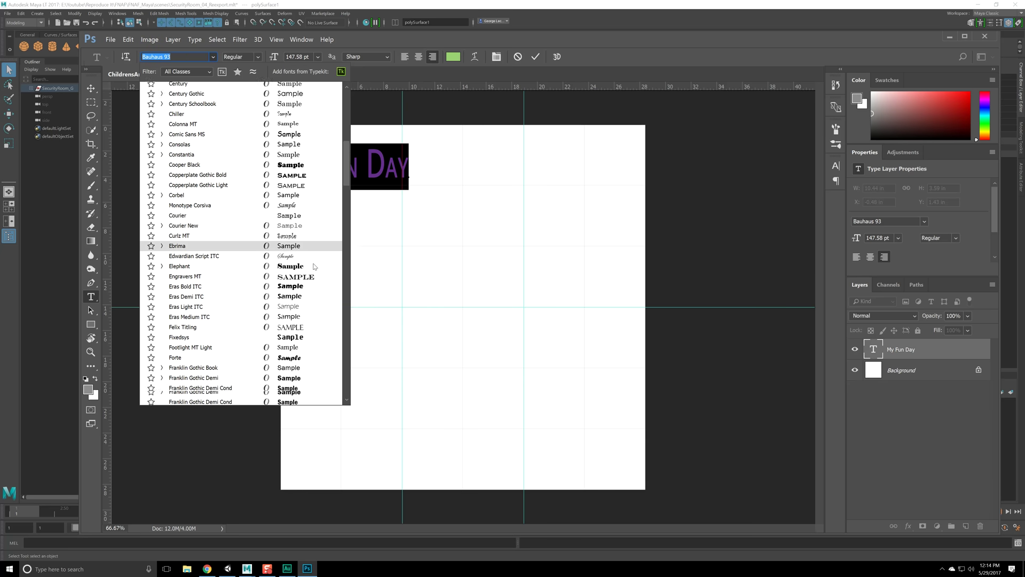
{"action": "scroll", "coordinate": [314, 269], "scroll_direction": "down", "scroll_amount": 1}
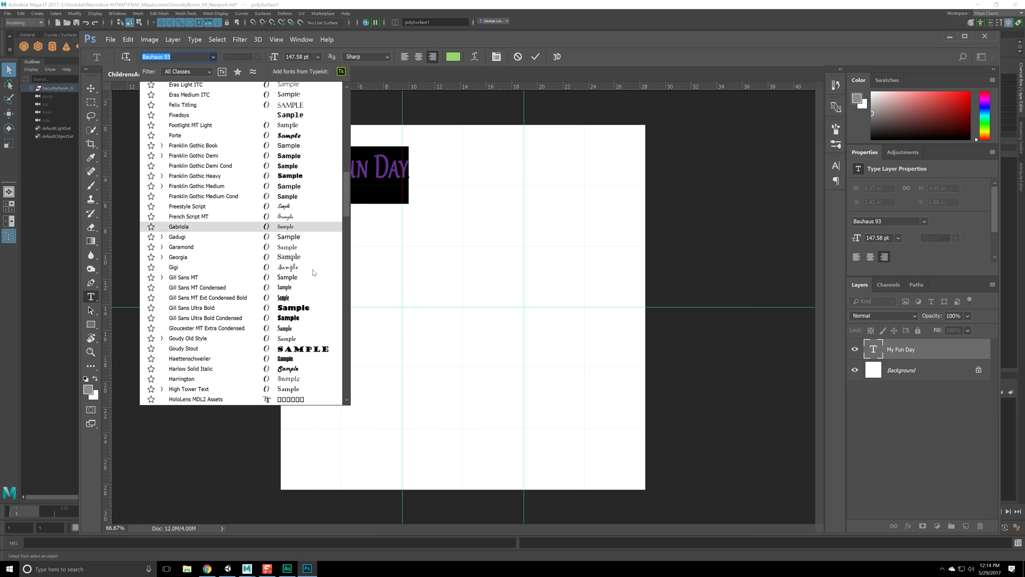
{"action": "left_click", "coordinate": [315, 302]}
- Retype the lowercase letters so the text reads MY FUN DAY in capitals, with DAY on a second line
{"action": "left_click", "coordinate": [329, 174]}
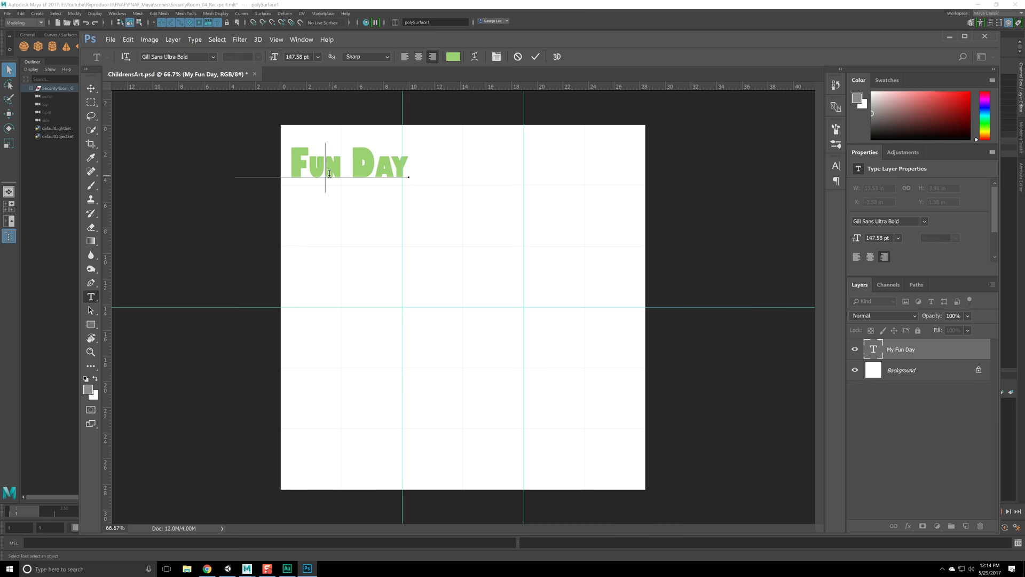
{"action": "left_click_drag", "start_coordinate": [317, 177], "coordinate": [335, 174]}
{"action": "type", "text": "UN"}
{"action": "left_click_drag", "start_coordinate": [391, 163], "coordinate": [409, 165]}
{"action": "left_click", "coordinate": [387, 167]}
{"action": "left_click", "coordinate": [353, 171]}
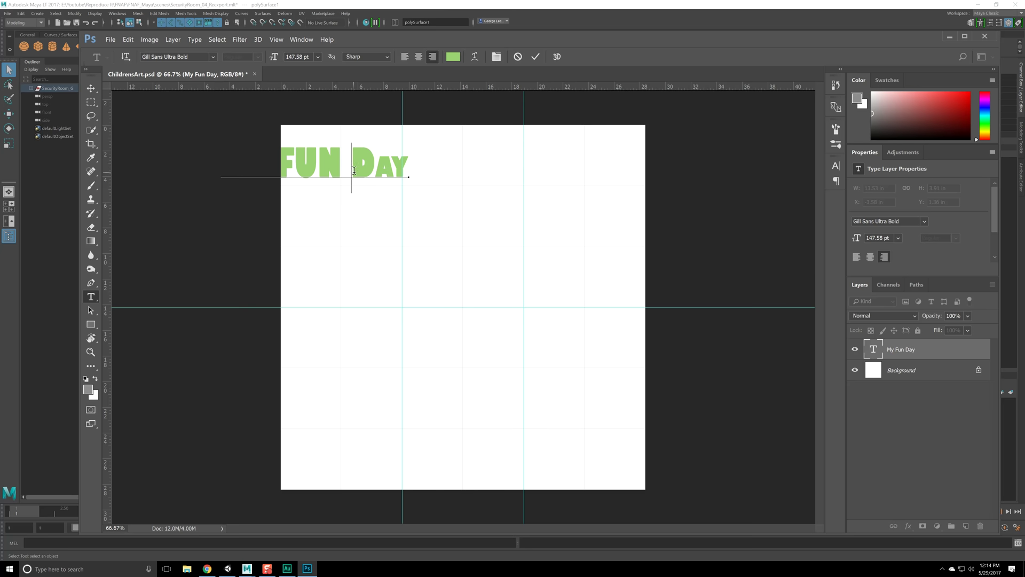
{"action": "key", "text": "Return"}
{"action": "type", "text": "AY"}
{"action": "key", "text": "shift+Right"}
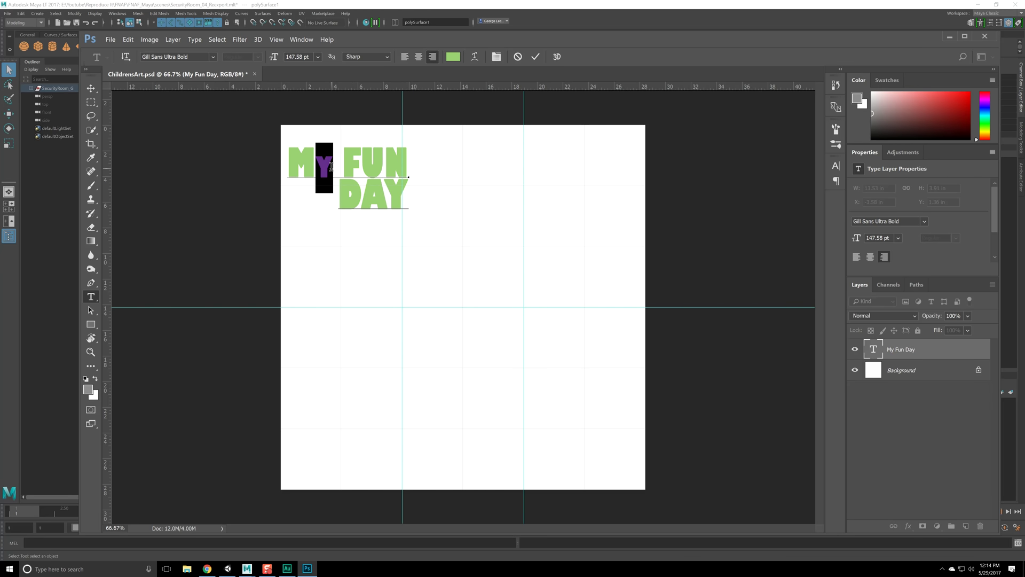
{"action": "type", "text": "Y"}
- Centre-align the two-line MY FUN DAY text and place it near the top of the canvas's upper-left cell, starting at the canvas edge
{"action": "key", "text": "ctrl+a"}
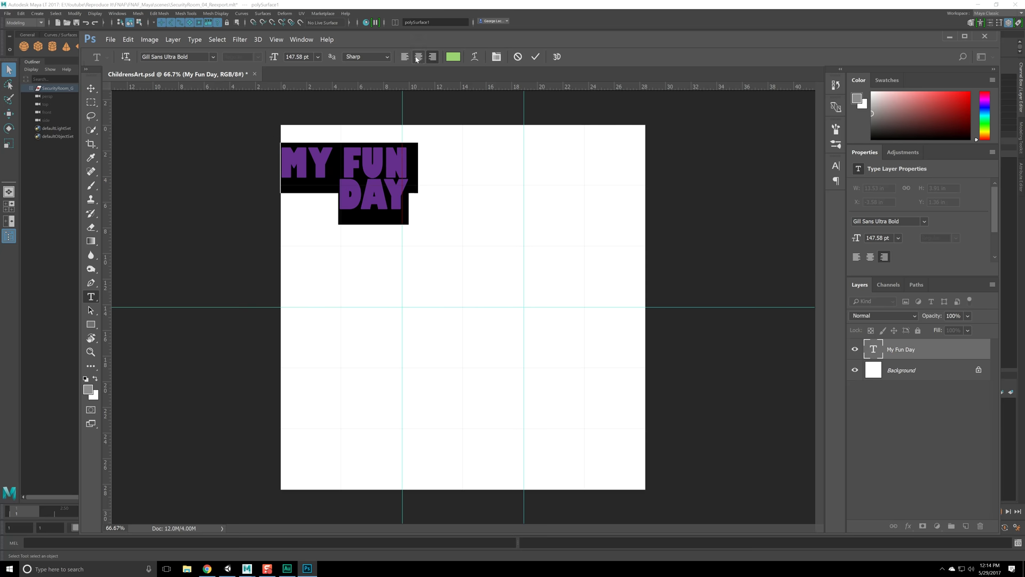
{"action": "left_click", "coordinate": [418, 57]}
{"action": "left_click", "coordinate": [92, 86]}
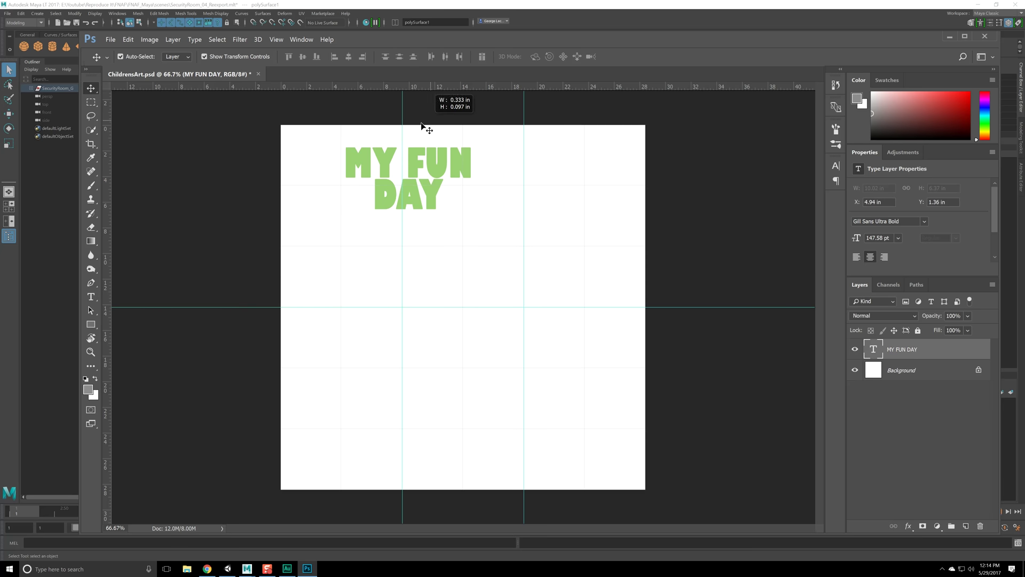
{"action": "left_click_drag", "start_coordinate": [409, 162], "coordinate": [365, 175]}
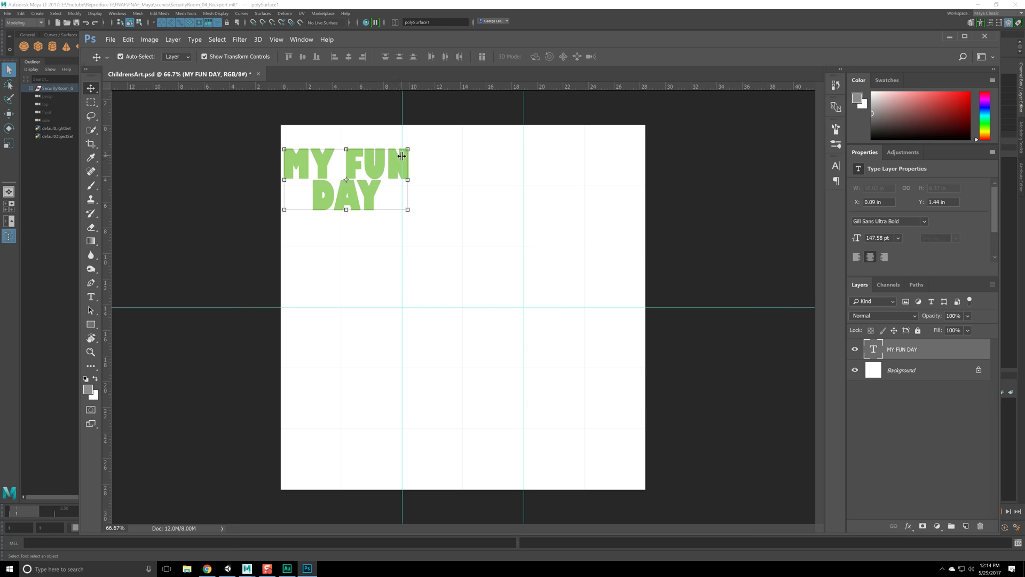
{"action": "left_click_drag", "start_coordinate": [414, 152], "coordinate": [455, 152]}
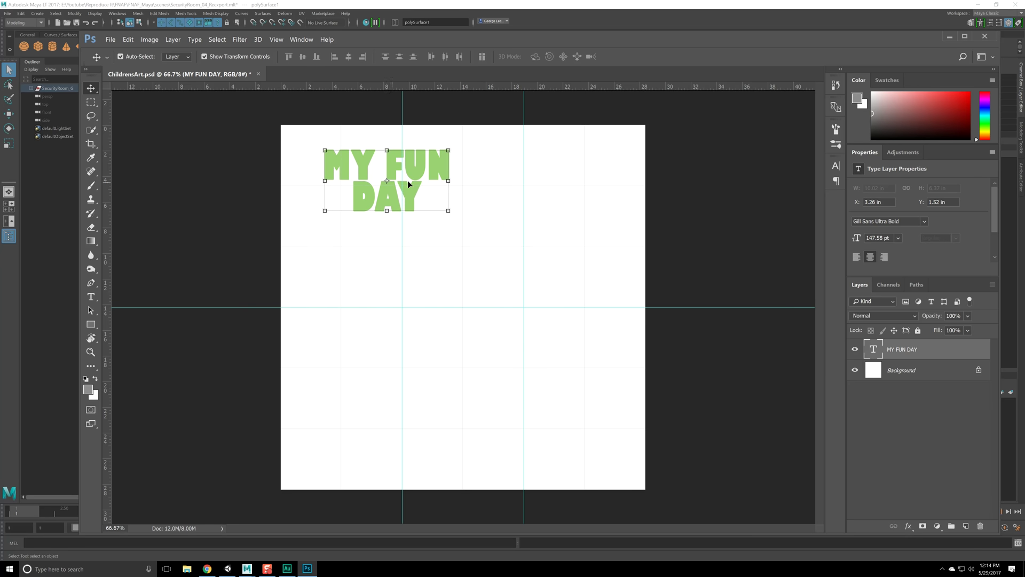
{"action": "left_click_drag", "start_coordinate": [442, 180], "coordinate": [401, 179]}
- Duplicate the MY FUN DAY text layer
{"action": "left_click_drag", "start_coordinate": [939, 350], "coordinate": [966, 526]}
{"action": "right_click", "coordinate": [876, 352]}
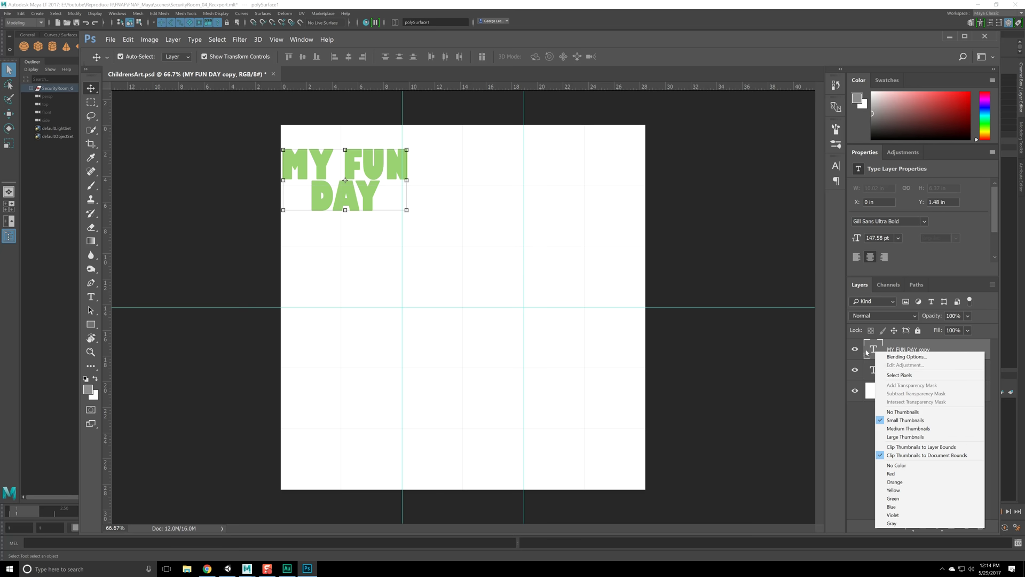
{"action": "key", "text": "Escape"}
- Add a blank layer, rasterize the MY FUN DAY copy, and merge the two into a single pixel layer
{"action": "left_click", "coordinate": [966, 526]}
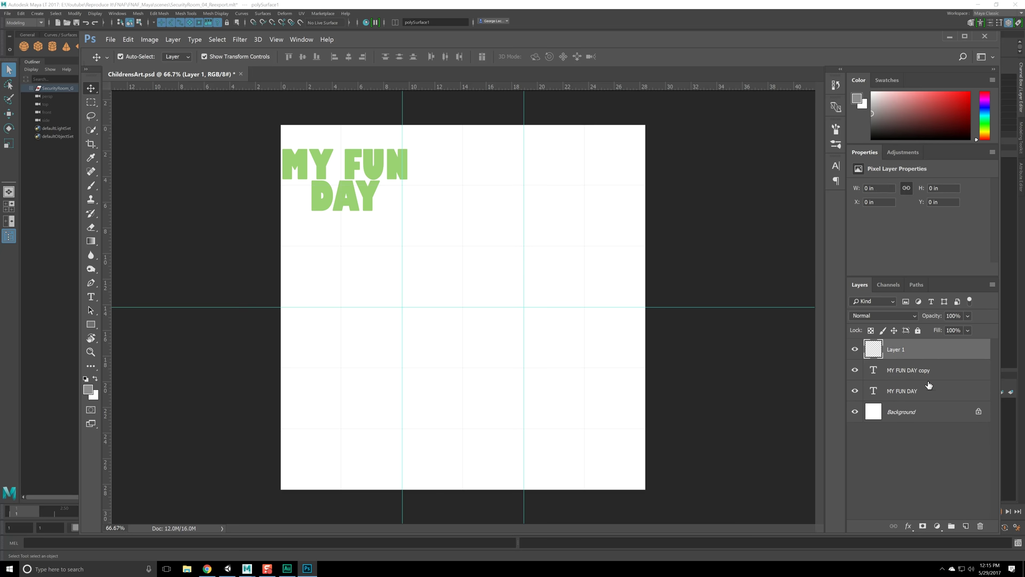
{"action": "left_click", "coordinate": [926, 368], "text": "ctrl"}
{"action": "right_click", "coordinate": [926, 368]}
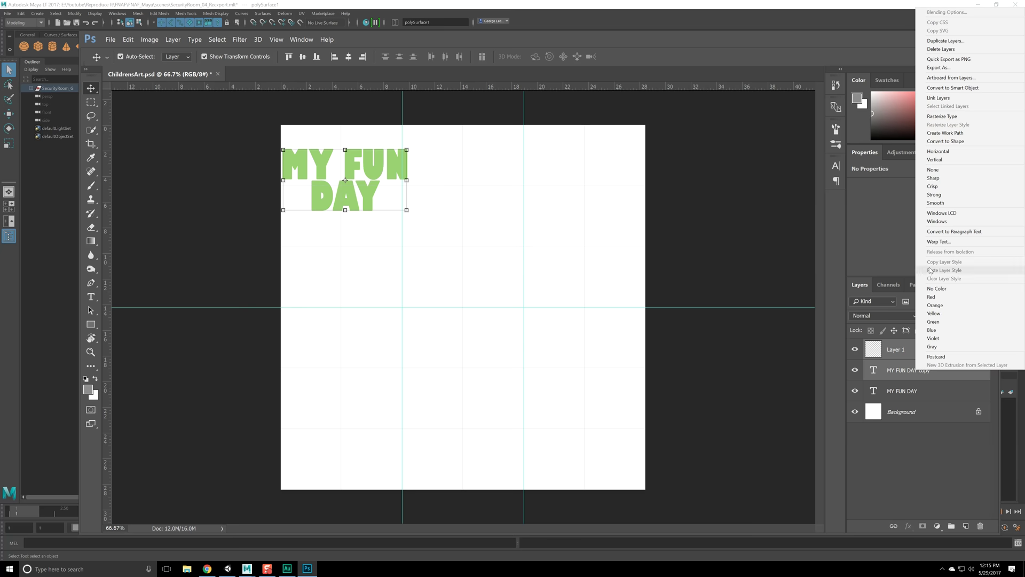
{"action": "left_click", "coordinate": [933, 116]}
{"action": "right_click", "coordinate": [930, 347]}
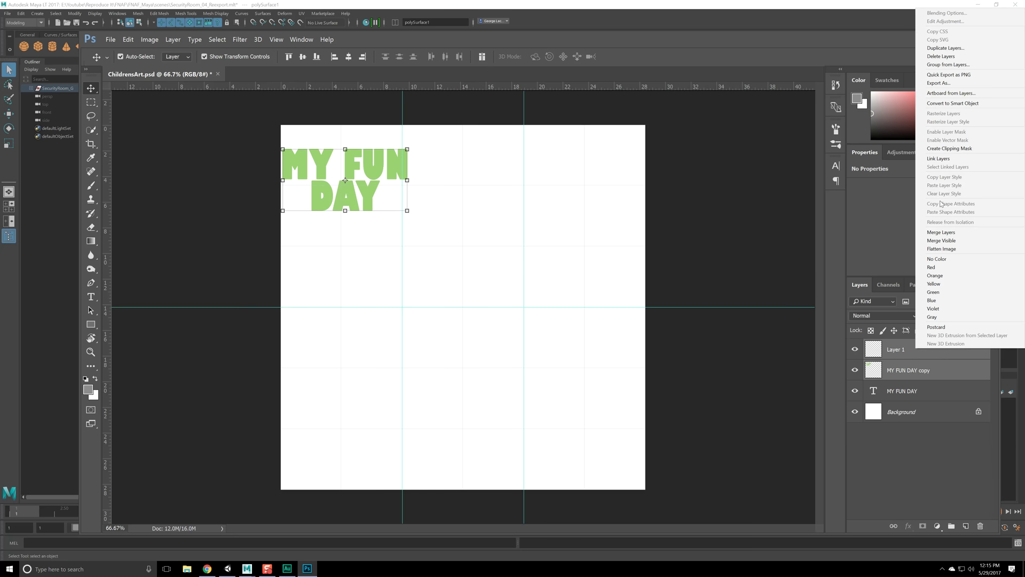
{"action": "left_click", "coordinate": [942, 233]}
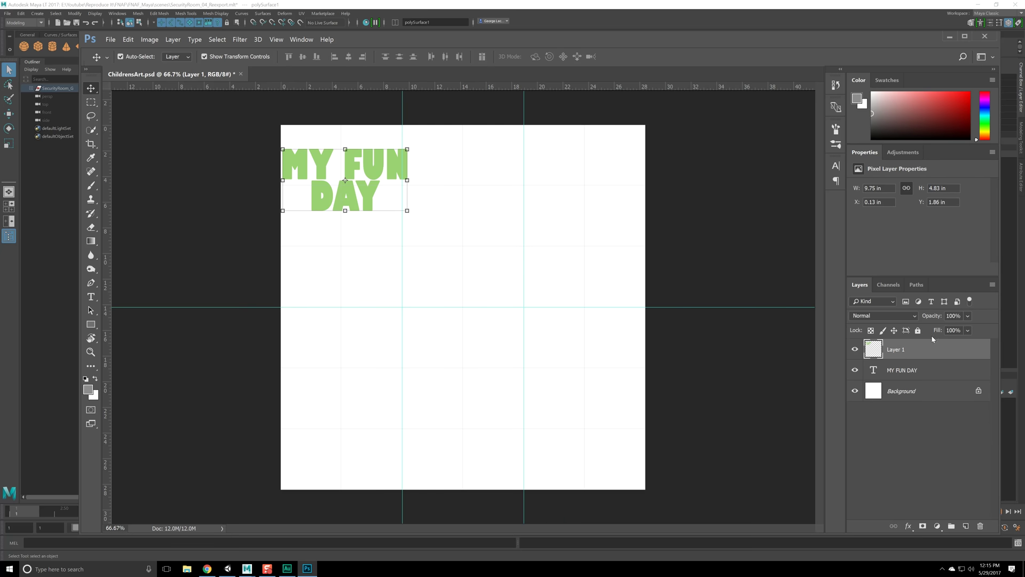
- Load the merged MY FUN DAY lettering on Layer 1 as a selection
{"action": "left_click", "coordinate": [883, 352], "text": "ctrl"}
{"action": "left_click", "coordinate": [91, 352]}
{"action": "left_click", "coordinate": [245, 188]}
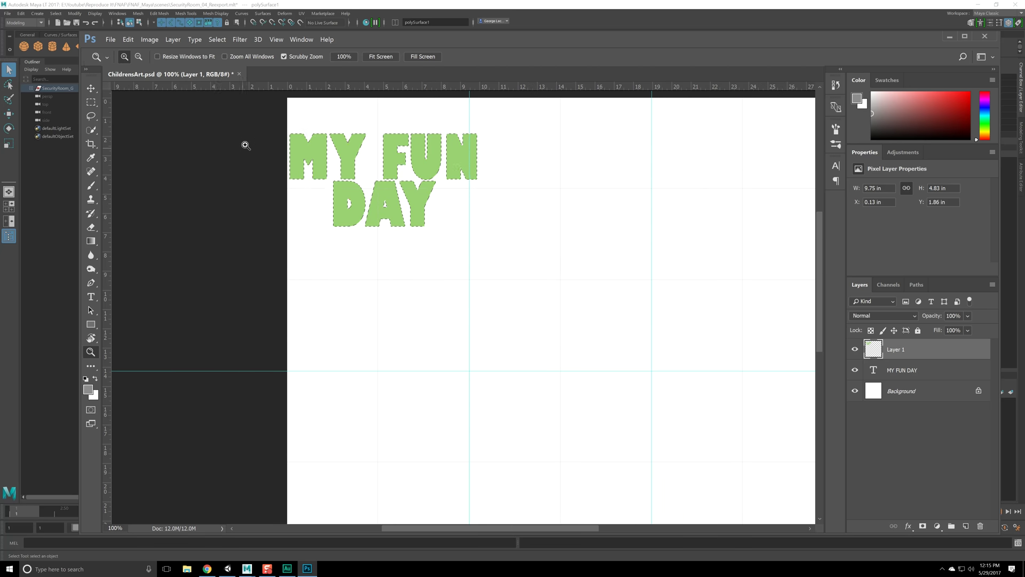
{"action": "left_click", "coordinate": [246, 145]}
- Try smoothing the lettering selection with a sample radius of 50 pixels
{"action": "left_click", "coordinate": [216, 41]}
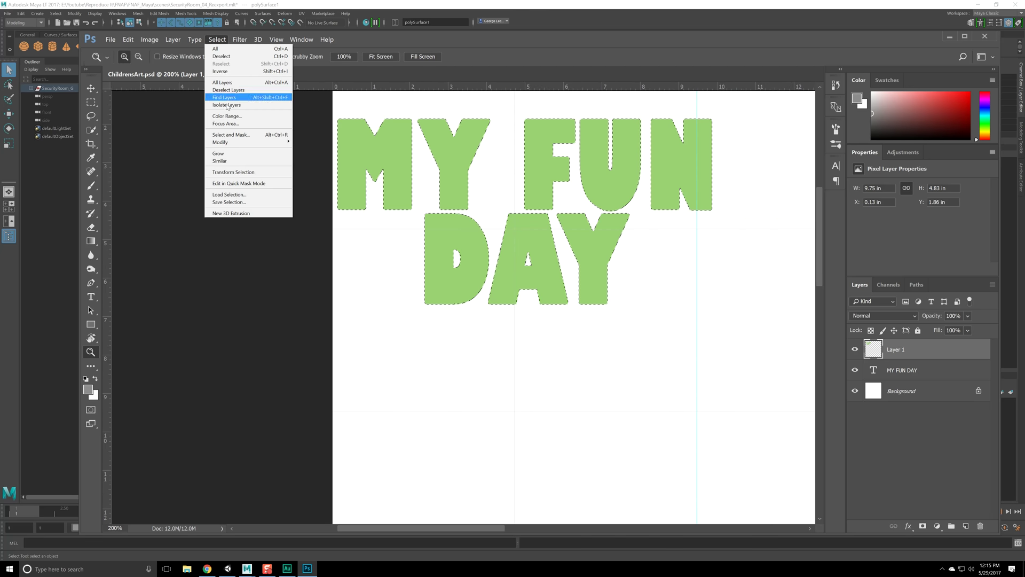
{"action": "mouse_move", "coordinate": [263, 143]}
{"action": "left_click", "coordinate": [309, 150]}
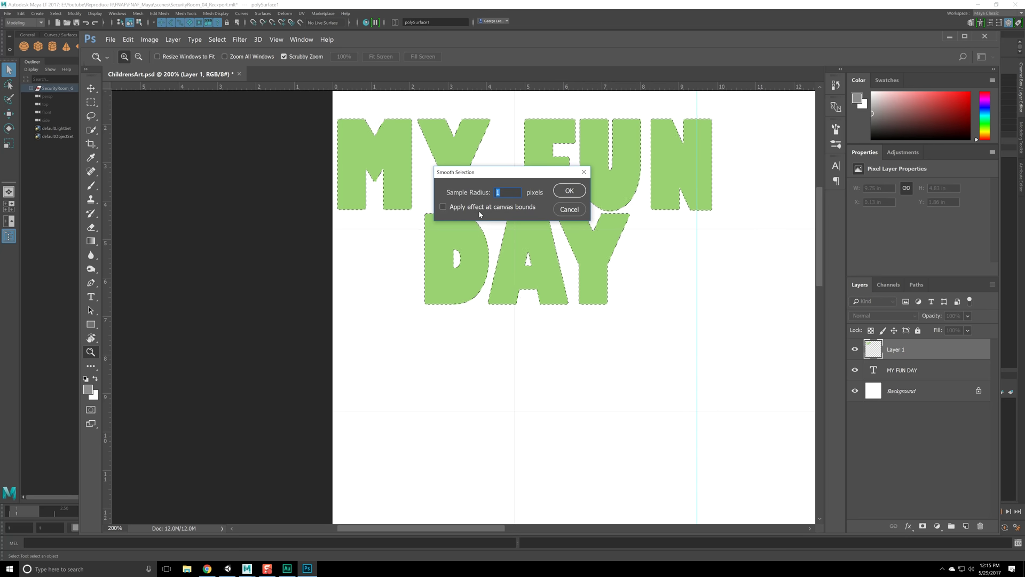
{"action": "left_click", "coordinate": [570, 191]}
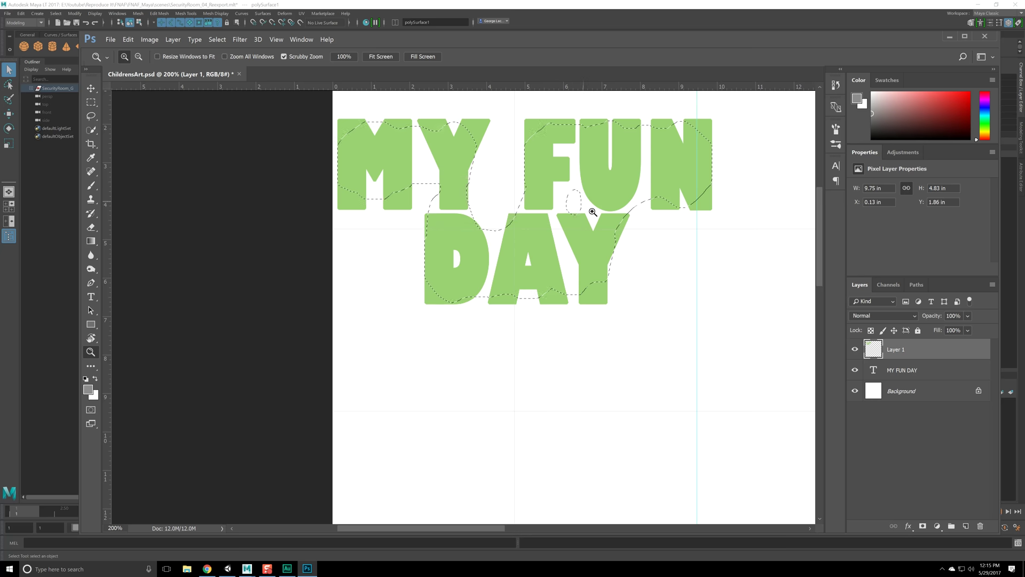
- Try smoothing the original lettering selection with a sample radius of 2 pixels
{"action": "left_click", "coordinate": [216, 40]}
{"action": "mouse_move", "coordinate": [250, 145]}
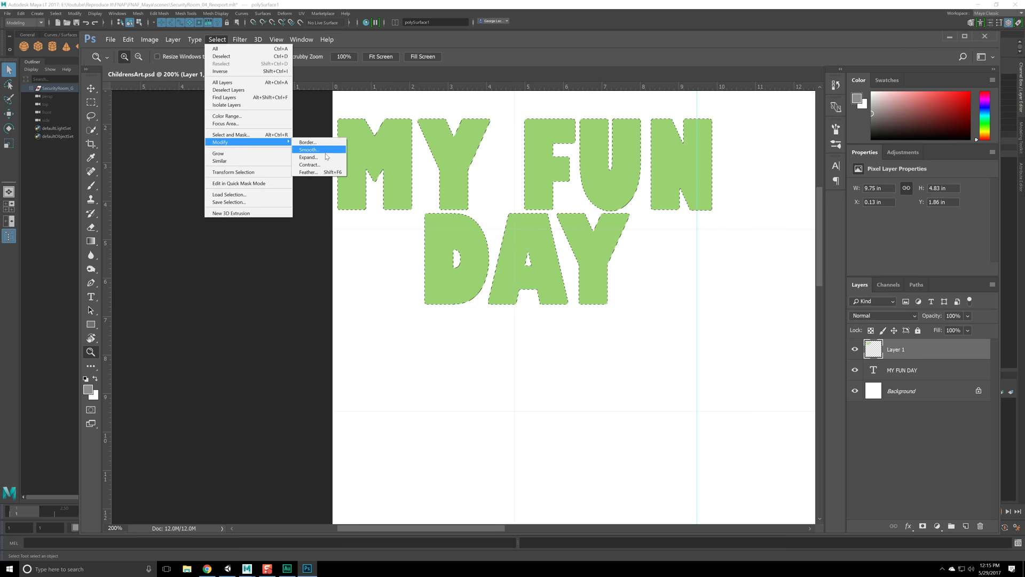
{"action": "left_click", "coordinate": [309, 150]}
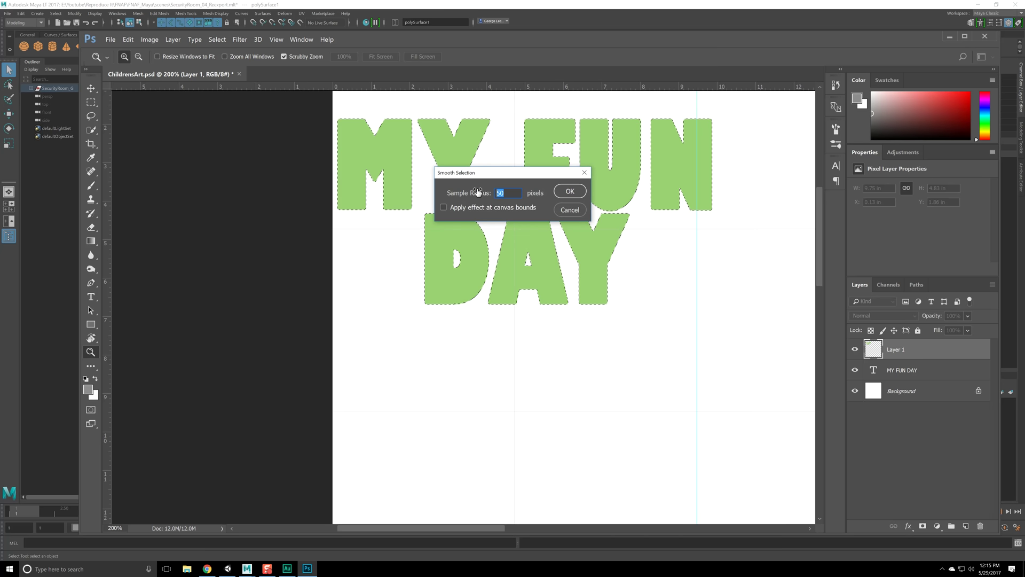
{"action": "type", "text": "2"}
{"action": "key", "text": "Return"}
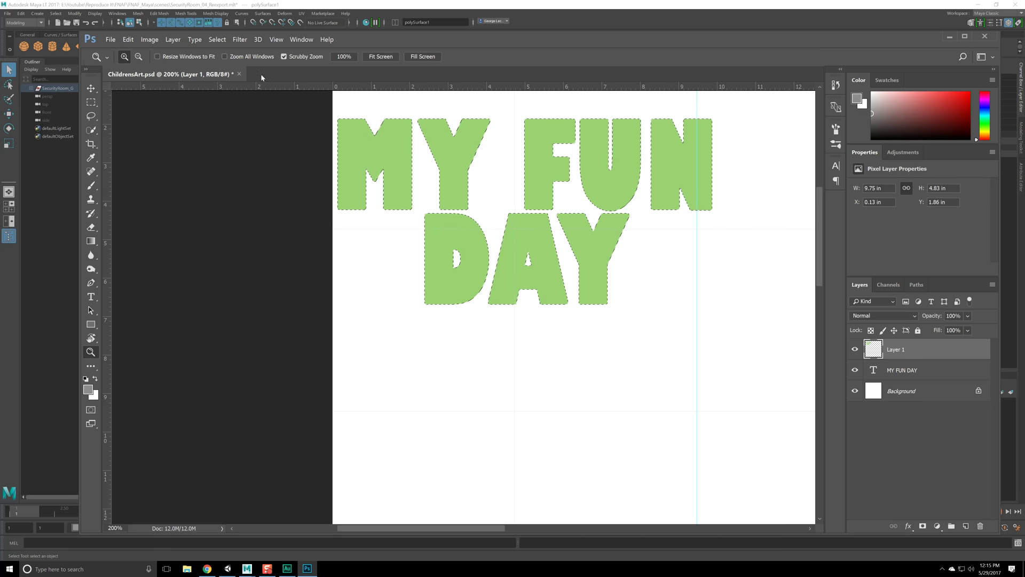
- Try smoothing the lettering selection with a sample radius of 10 pixels
{"action": "left_click", "coordinate": [218, 40]}
{"action": "mouse_move", "coordinate": [250, 142]}
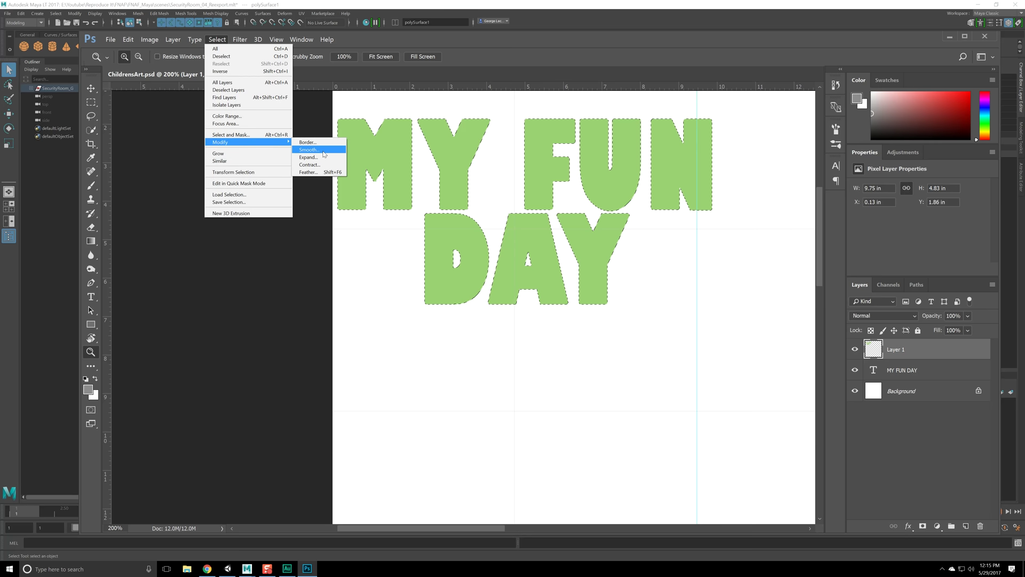
{"action": "left_click", "coordinate": [308, 149]}
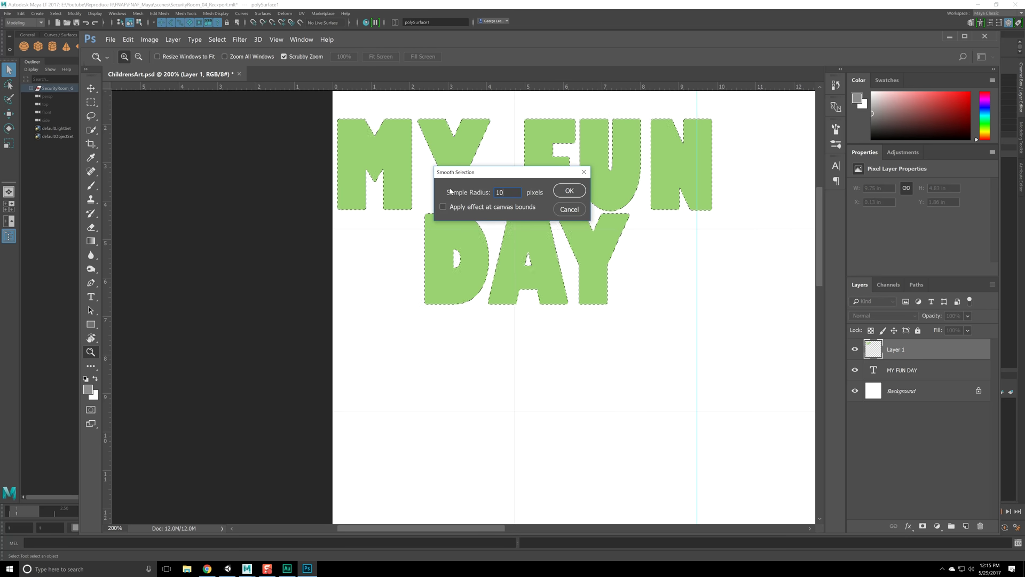
{"action": "left_click", "coordinate": [576, 191]}
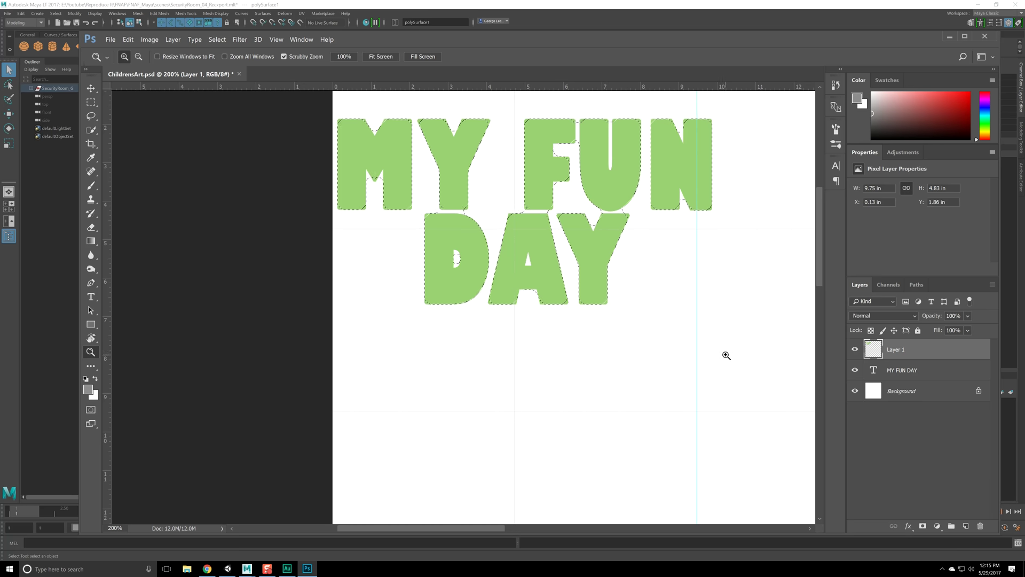
- Contract the lettering selection by 5 pixels
{"action": "left_click", "coordinate": [217, 39]}
{"action": "mouse_move", "coordinate": [257, 142]}
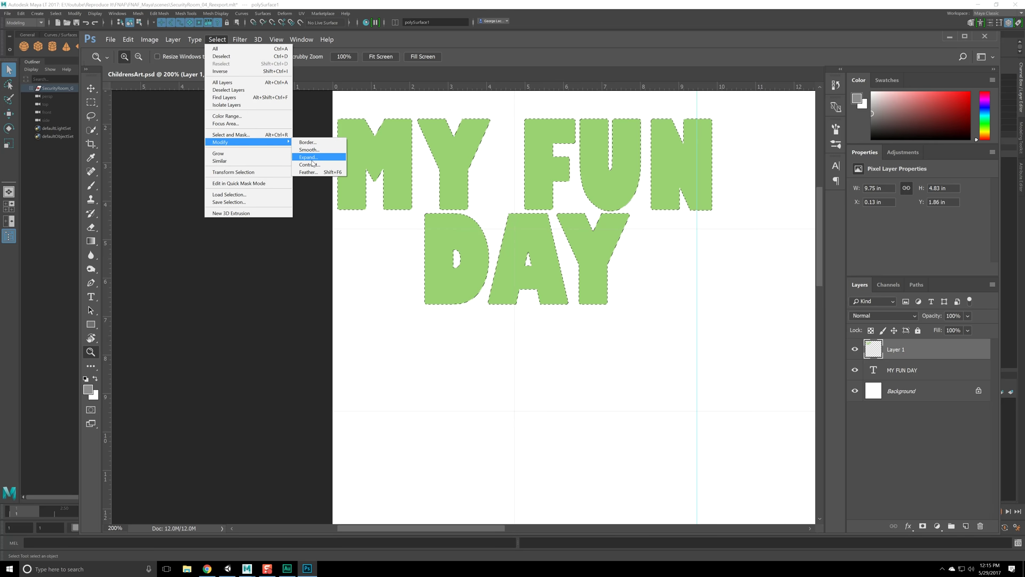
{"action": "left_click", "coordinate": [308, 164]}
{"action": "type", "text": "5"}
{"action": "left_click", "coordinate": [567, 191]}
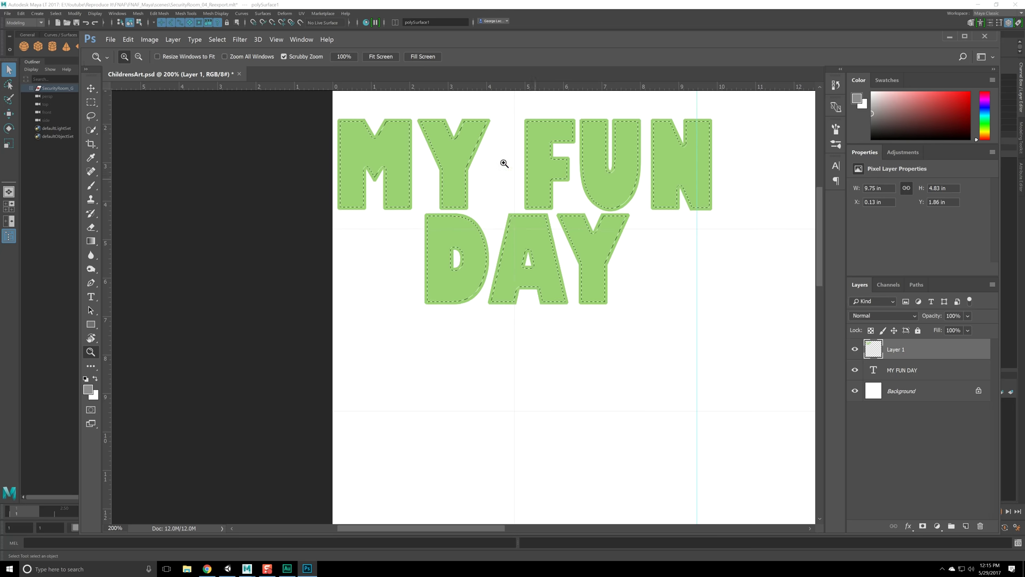
- Smooth the contracted lettering selection with a sample radius of 8 pixels
{"action": "left_click", "coordinate": [216, 40]}
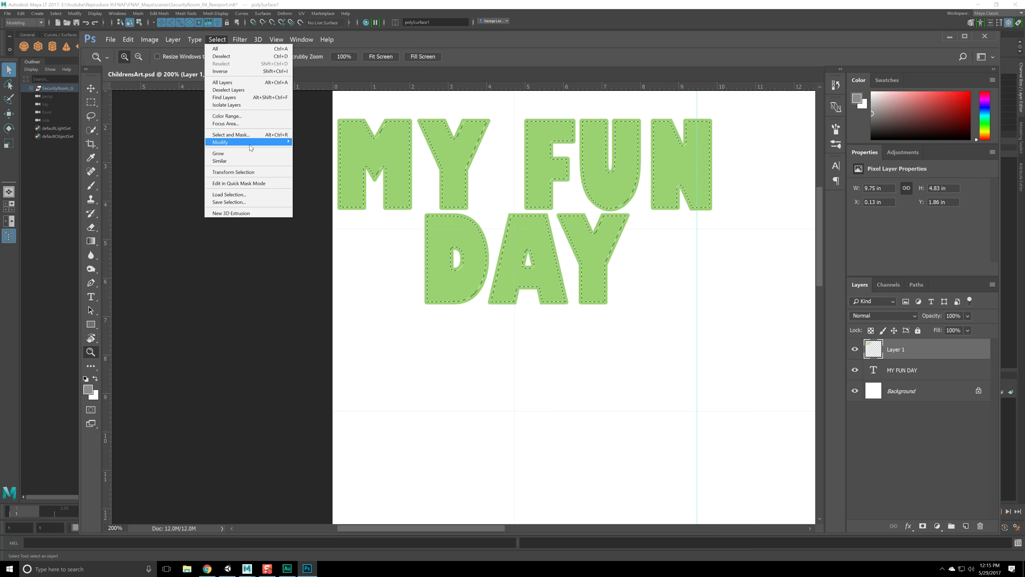
{"action": "mouse_move", "coordinate": [249, 148]}
{"action": "left_click", "coordinate": [308, 150]}
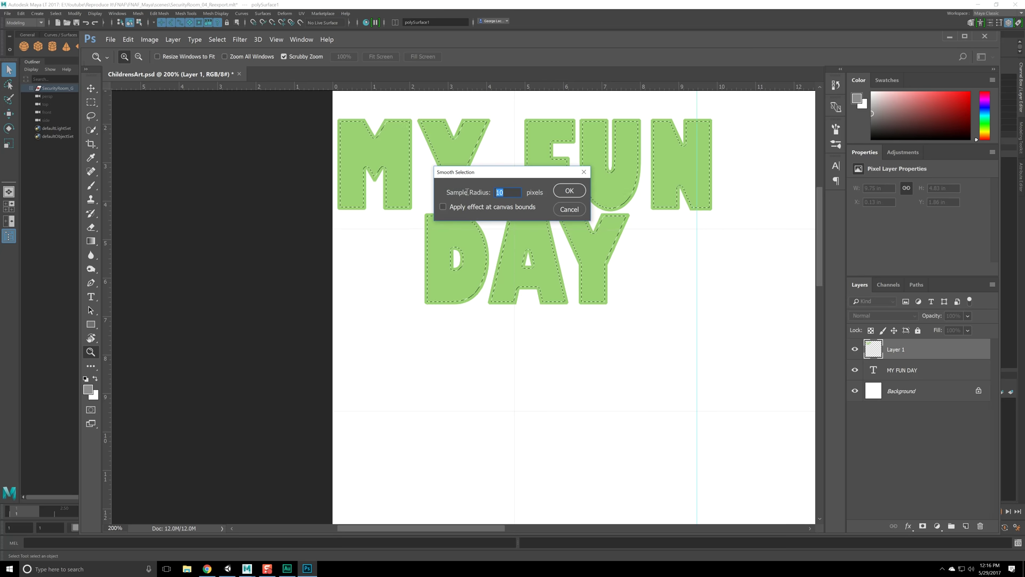
{"action": "type", "text": "8"}
{"action": "left_click", "coordinate": [567, 191]}
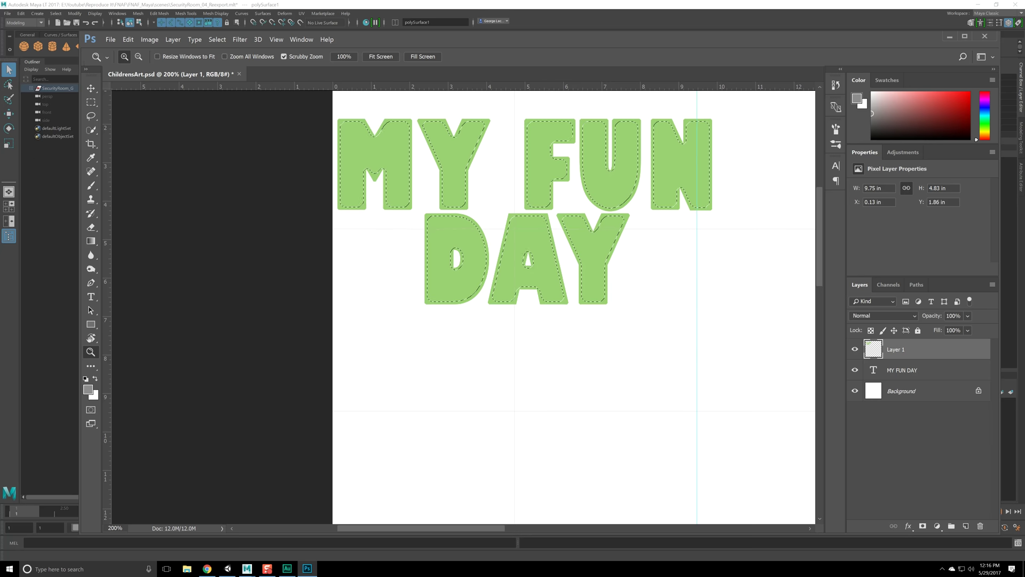
- Check the reference image in the browser, return to Photoshop, mask Layer 1 with the selection and hide the MY FUN DAY text layer
{"action": "key", "text": "alt+Tab"}
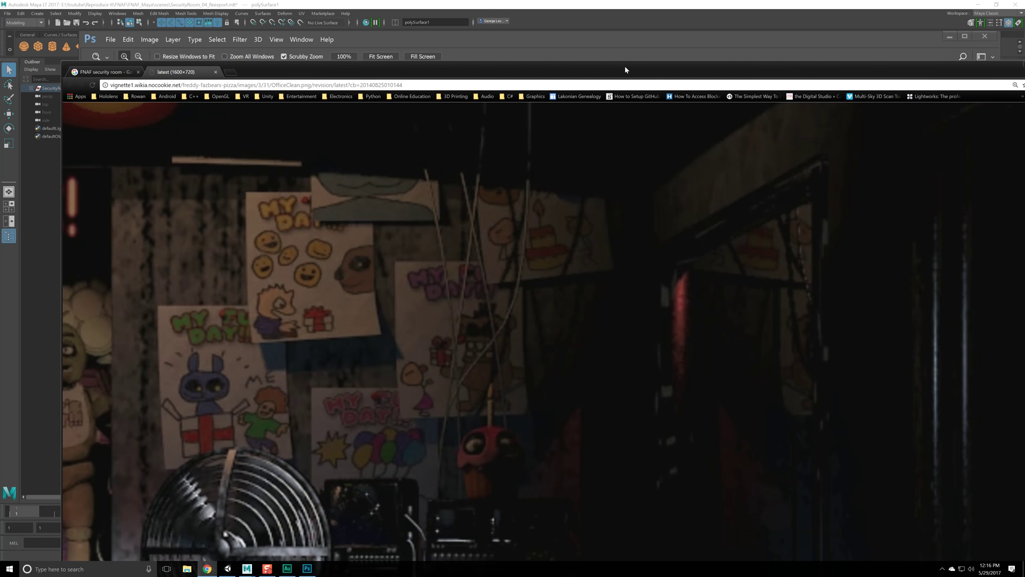
{"action": "key", "text": "alt+Tab"}
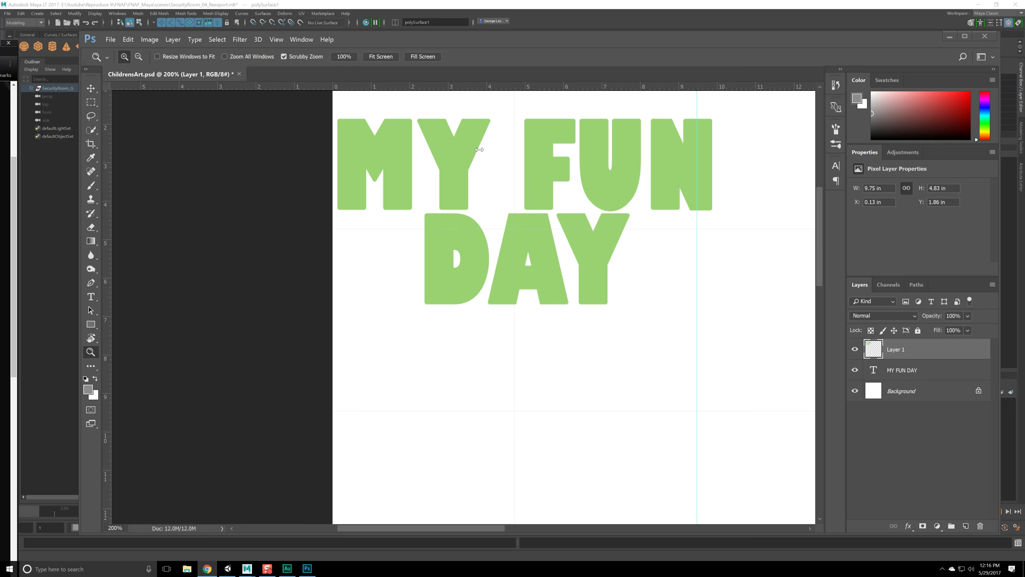
{"action": "left_click", "coordinate": [923, 526]}
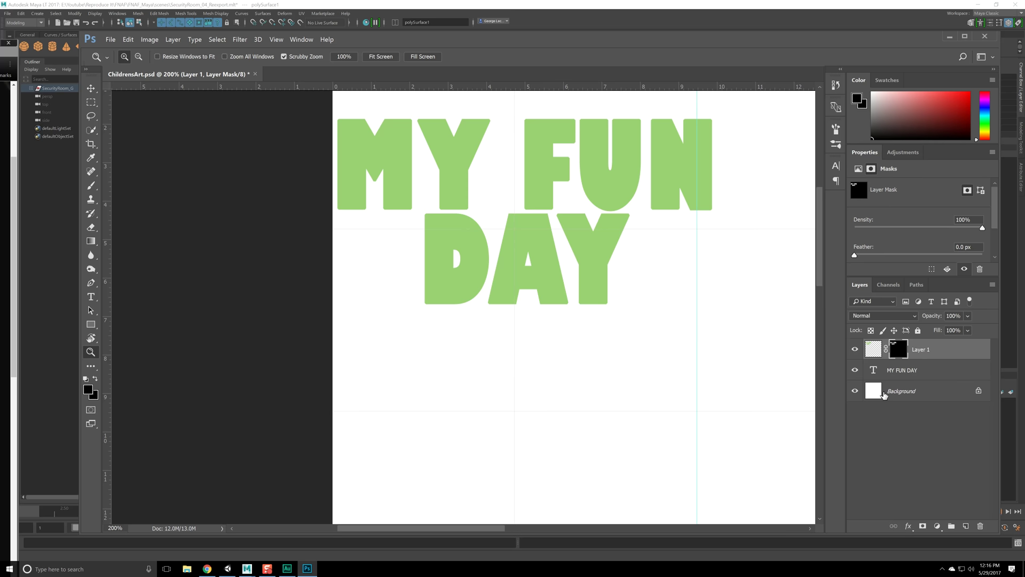
{"action": "left_click", "coordinate": [855, 390]}
{"action": "left_click", "coordinate": [855, 391]}
{"action": "left_click", "coordinate": [855, 370]}
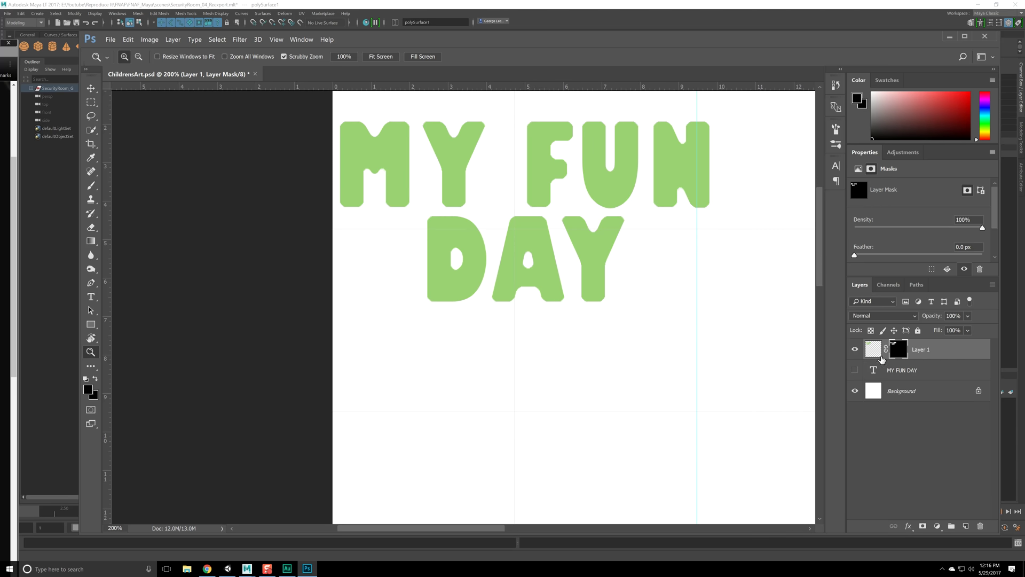
- Add a 4 px outside stroke in red (bf2e2e) to the masked lettering on Layer 1
{"action": "double_click", "coordinate": [931, 369]}
{"action": "left_click", "coordinate": [864, 152]}
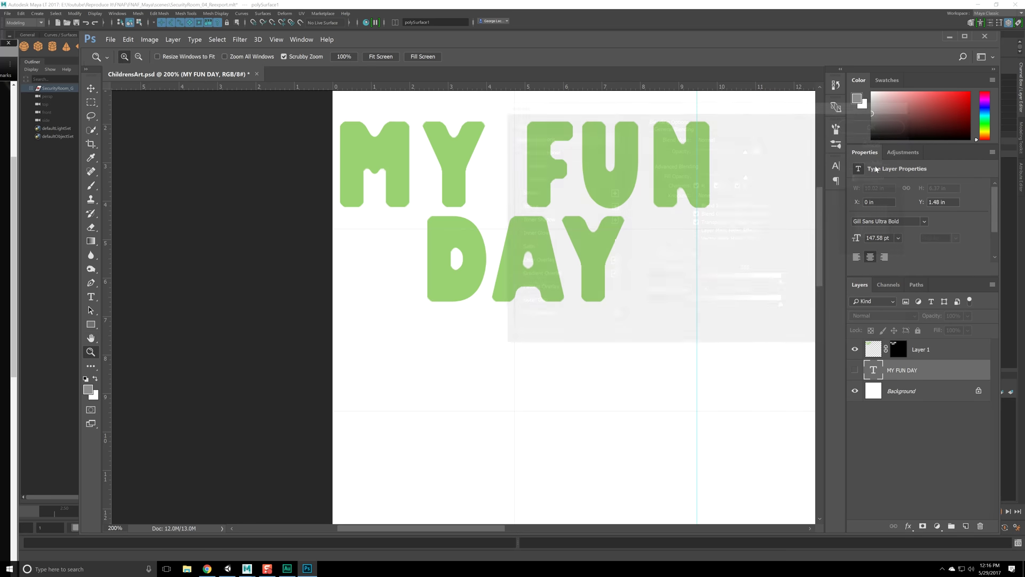
{"action": "double_click", "coordinate": [935, 348]}
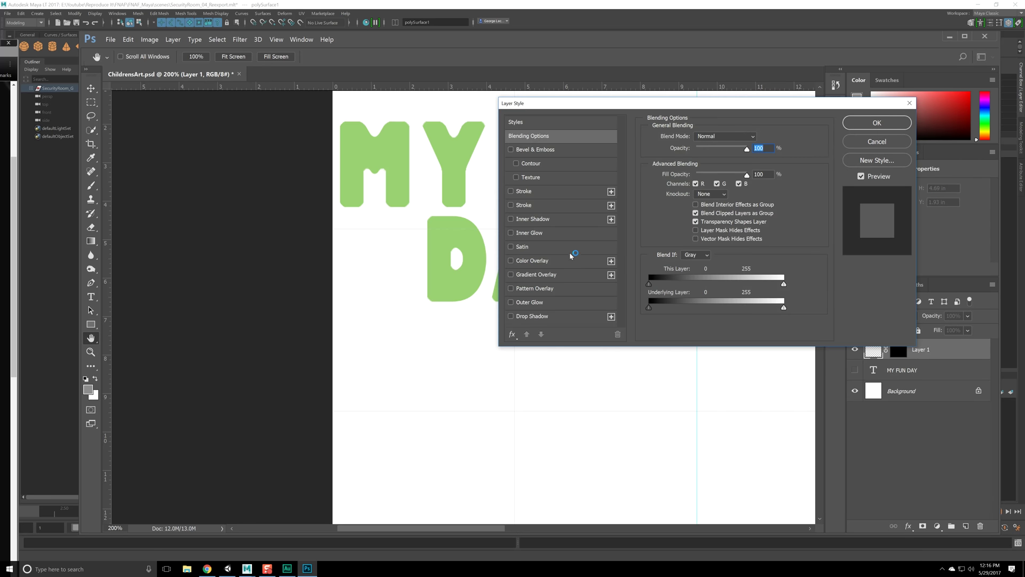
{"action": "left_click", "coordinate": [511, 191]}
{"action": "left_click", "coordinate": [524, 191]}
{"action": "left_click", "coordinate": [673, 215]}
{"action": "mouse_move", "coordinate": [494, 175]}
{"action": "left_mouse_down"}
{"action": "mouse_move", "coordinate": [542, 148]}
{"action": "mouse_move", "coordinate": [503, 187]}
{"action": "mouse_move", "coordinate": [504, 176]}
{"action": "left_mouse_up"}
{"action": "left_click", "coordinate": [481, 178]}
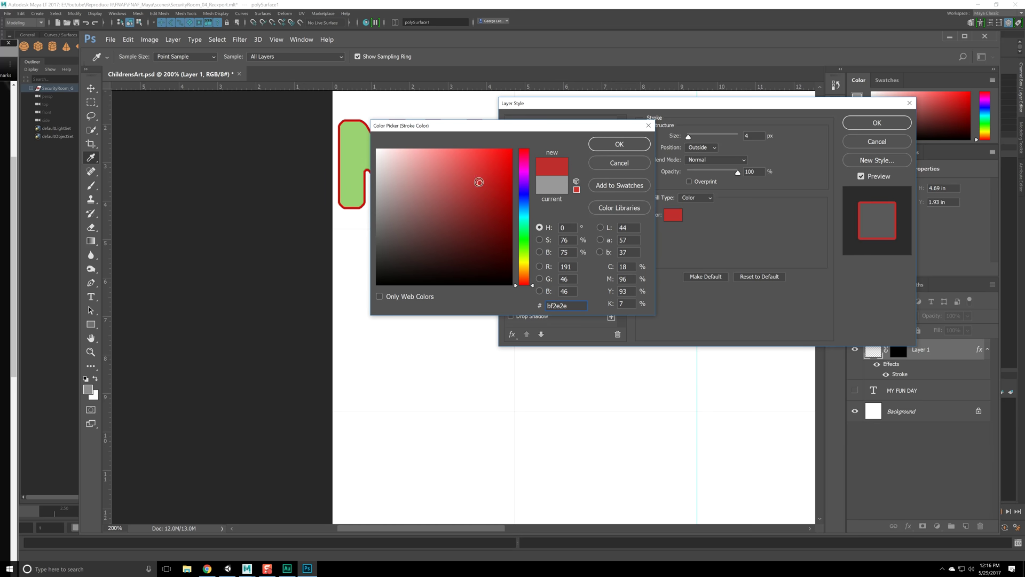
{"action": "key", "text": "Return"}
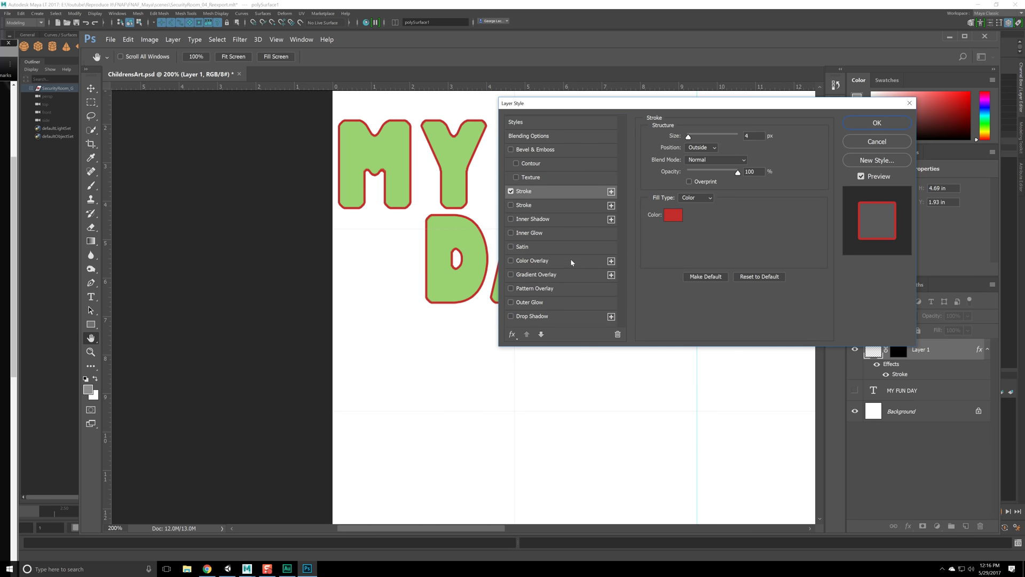
- Add a second stroke to Layer 1, 7 px wide, positioned outside and dark grey, and apply the layer style
{"action": "left_click", "coordinate": [537, 206]}
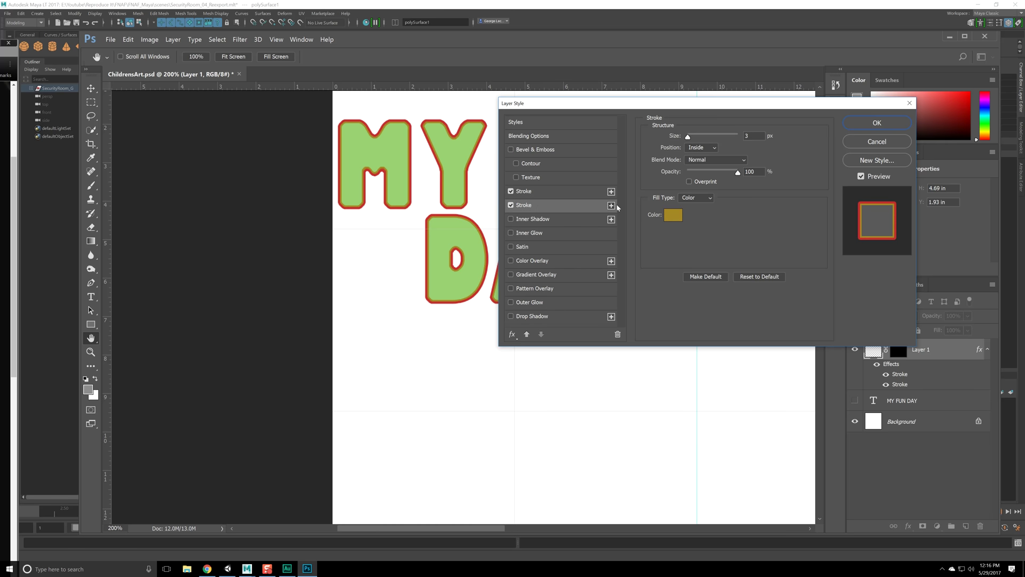
{"action": "left_click", "coordinate": [550, 196]}
{"action": "left_click", "coordinate": [555, 207]}
{"action": "left_click", "coordinate": [699, 154]}
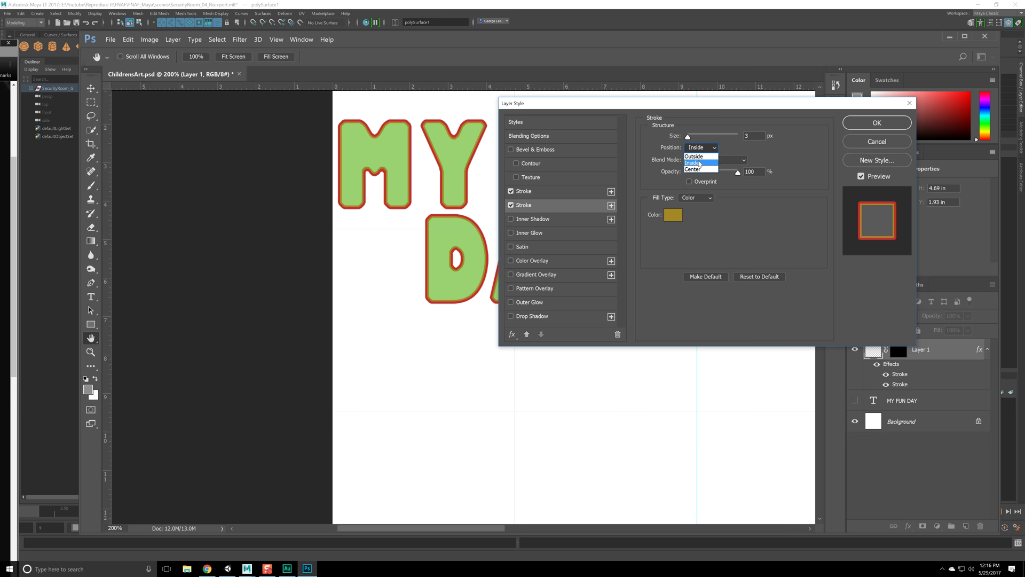
{"action": "left_click", "coordinate": [700, 160]}
{"action": "left_click_drag", "start_coordinate": [687, 137], "coordinate": [691, 138]}
{"action": "left_click", "coordinate": [673, 214]}
{"action": "left_click", "coordinate": [390, 274]}
{"action": "left_click_drag", "start_coordinate": [389, 274], "coordinate": [376, 264]}
{"action": "left_click", "coordinate": [618, 144]}
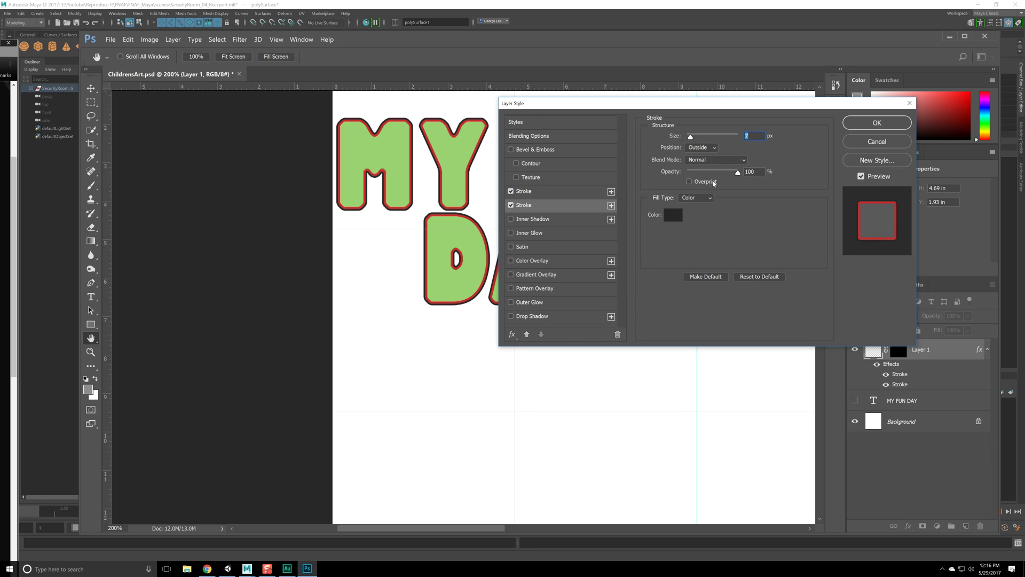
{"action": "left_click", "coordinate": [877, 123]}
- Delete the hidden MY FUN DAY text layer
{"action": "key", "text": "z"}
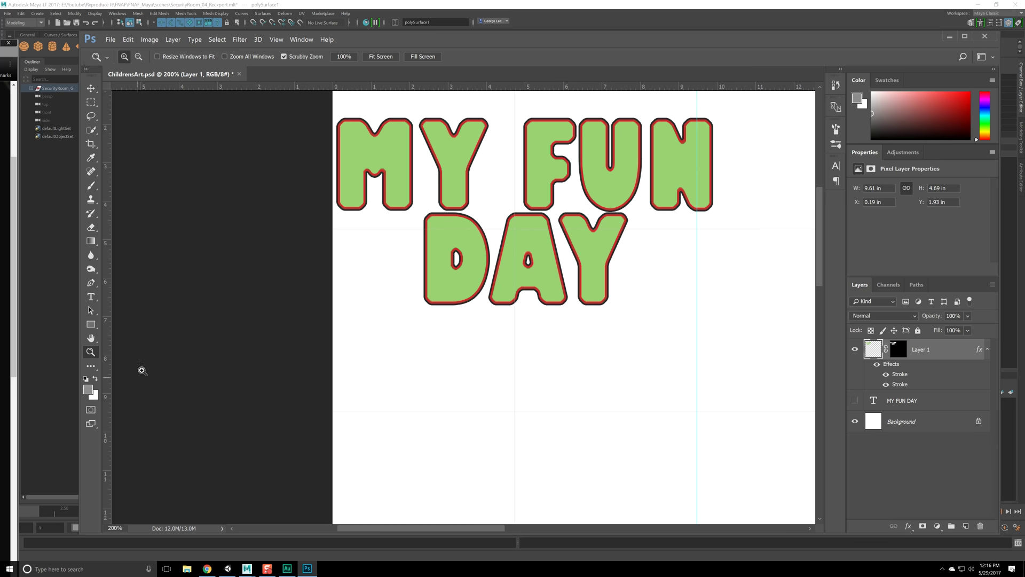
{"action": "left_click", "coordinate": [523, 331], "text": "alt"}
{"action": "left_click", "coordinate": [556, 341], "text": "alt"}
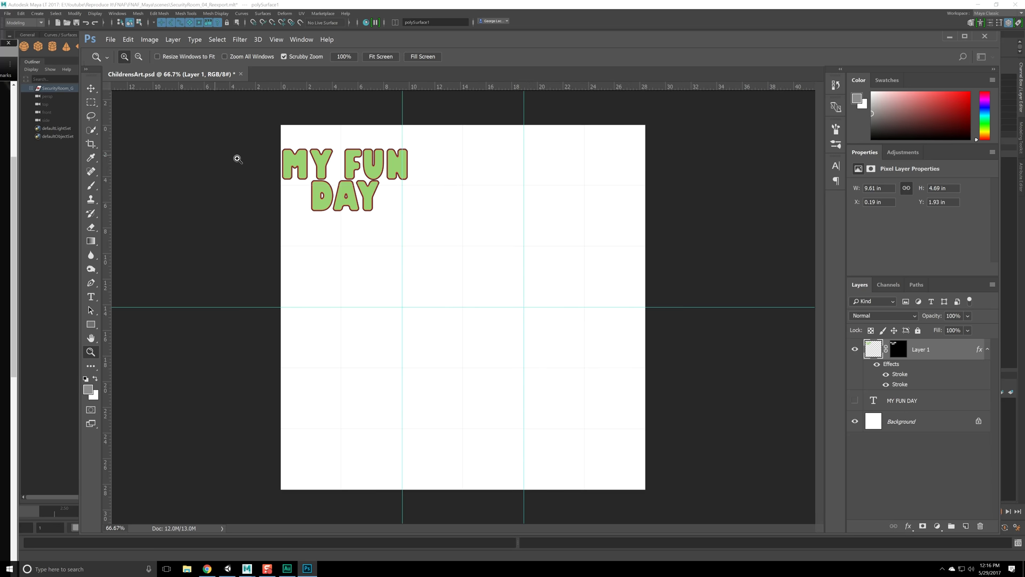
{"action": "key", "text": "v"}
{"action": "left_click_drag", "start_coordinate": [943, 400], "coordinate": [981, 526]}
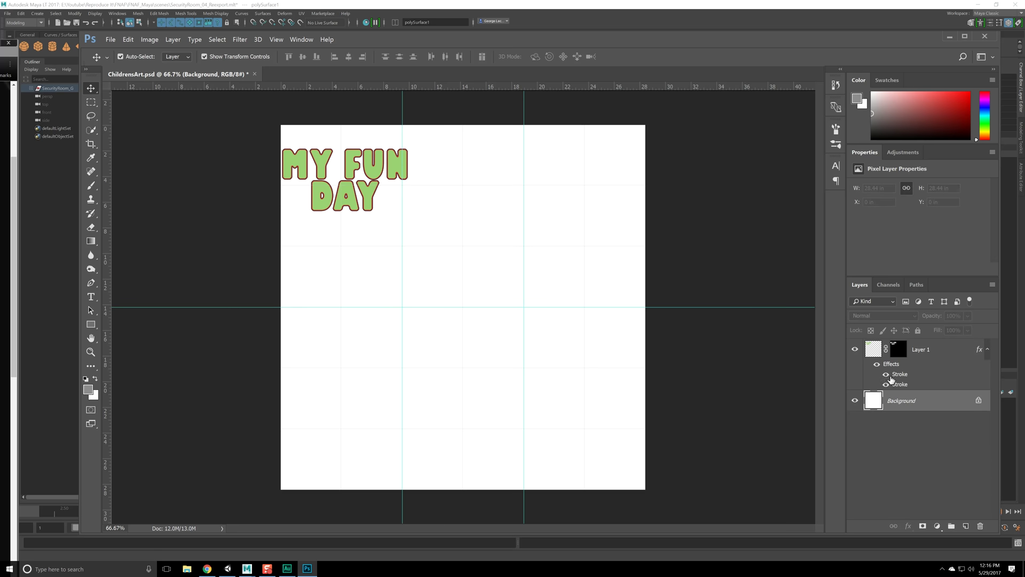
- Undo the deletion of the MY FUN DAY text layer and close the GeForce Experience overlay
{"action": "key", "text": "ctrl"}
{"action": "key", "text": "alt+z"}
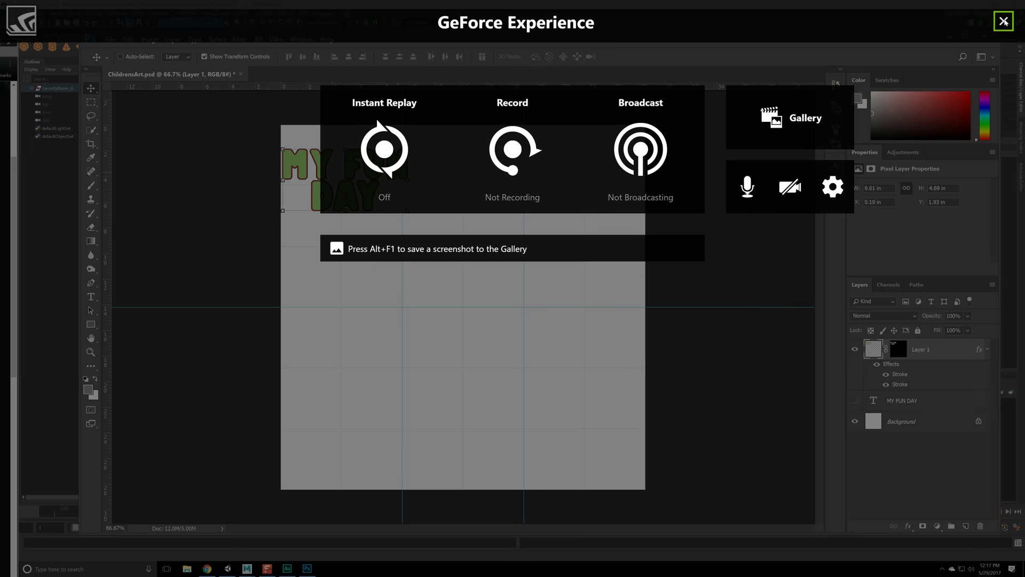
{"action": "left_click", "coordinate": [1003, 22]}
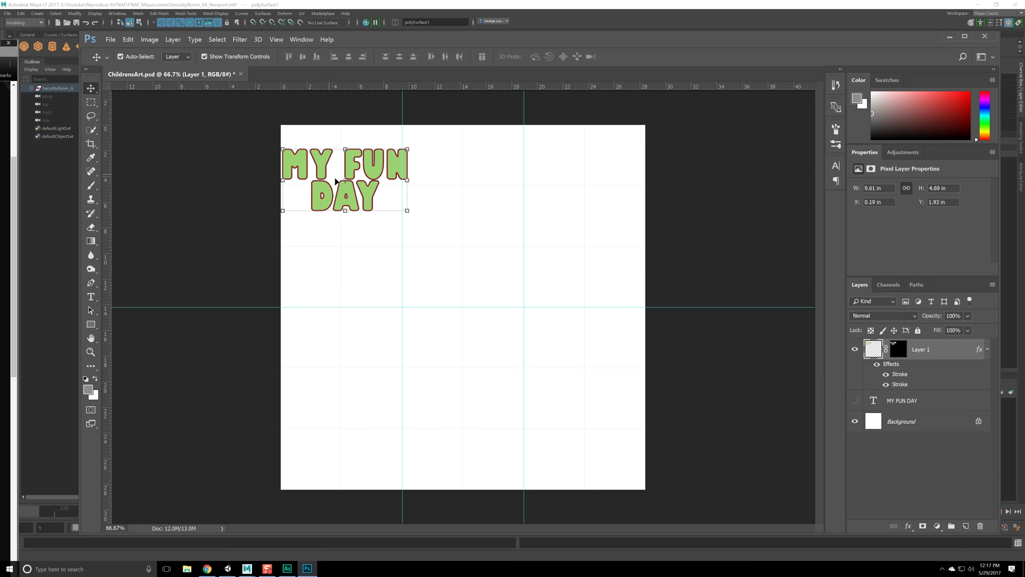
- Start a free transform on Layer 1 and move the MY FUN DAY lettering into the upper middle cell
{"action": "right_click", "coordinate": [374, 176]}
{"action": "left_click", "coordinate": [346, 172]}
{"action": "scroll", "coordinate": [331, 233], "scroll_direction": "up", "scroll_amount": 3}
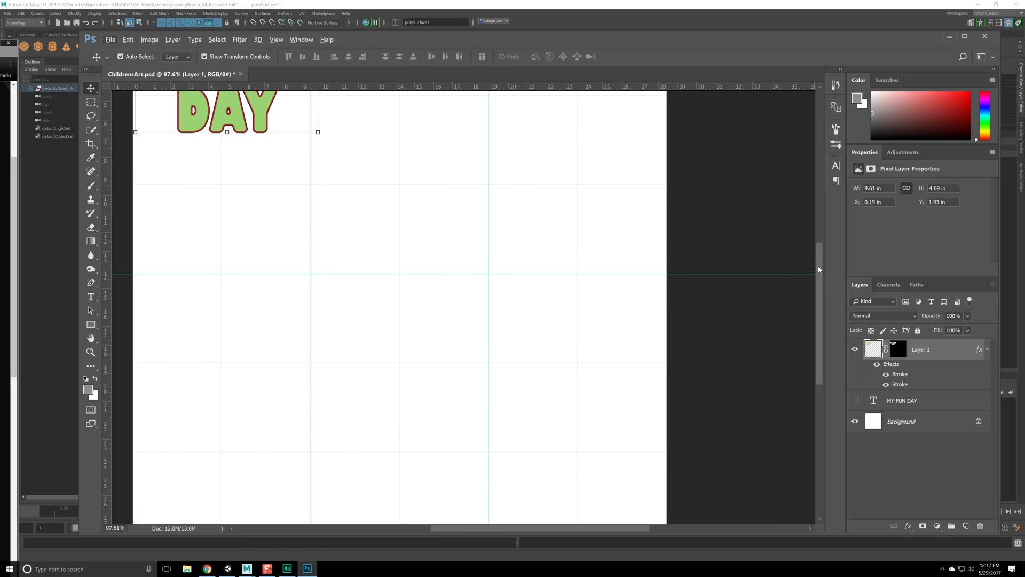
{"action": "scroll", "coordinate": [600, 469], "scroll_direction": "up", "scroll_amount": 5}
{"action": "left_click_drag", "start_coordinate": [565, 529], "coordinate": [502, 489]}
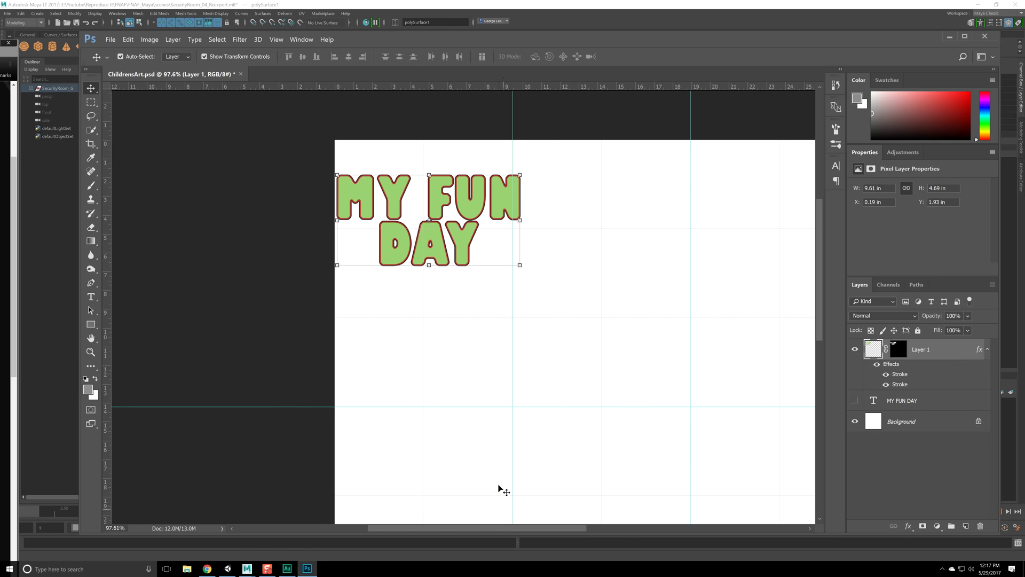
{"action": "key", "text": "ctrl+t"}
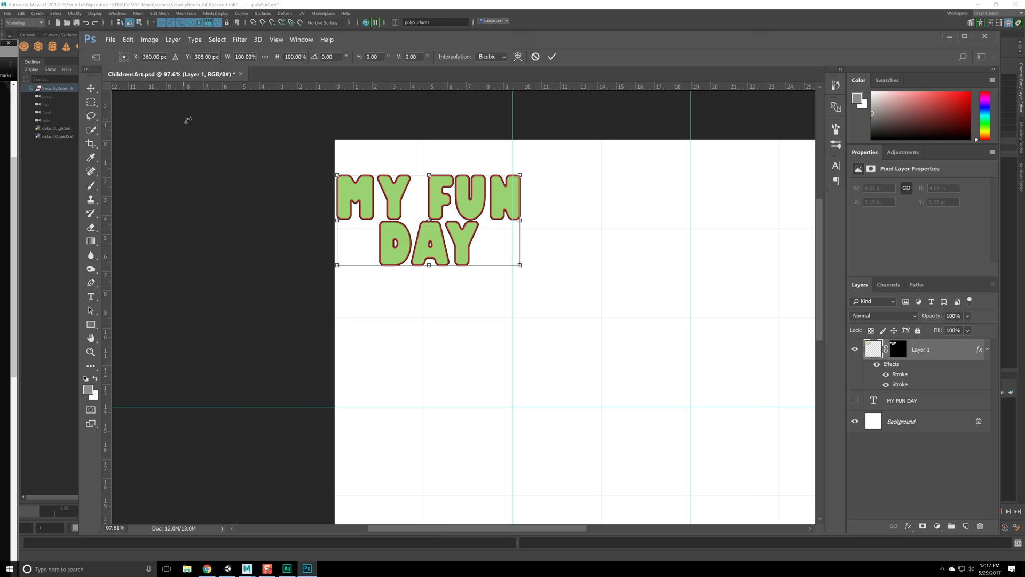
{"action": "left_click_drag", "start_coordinate": [468, 202], "coordinate": [647, 291]}
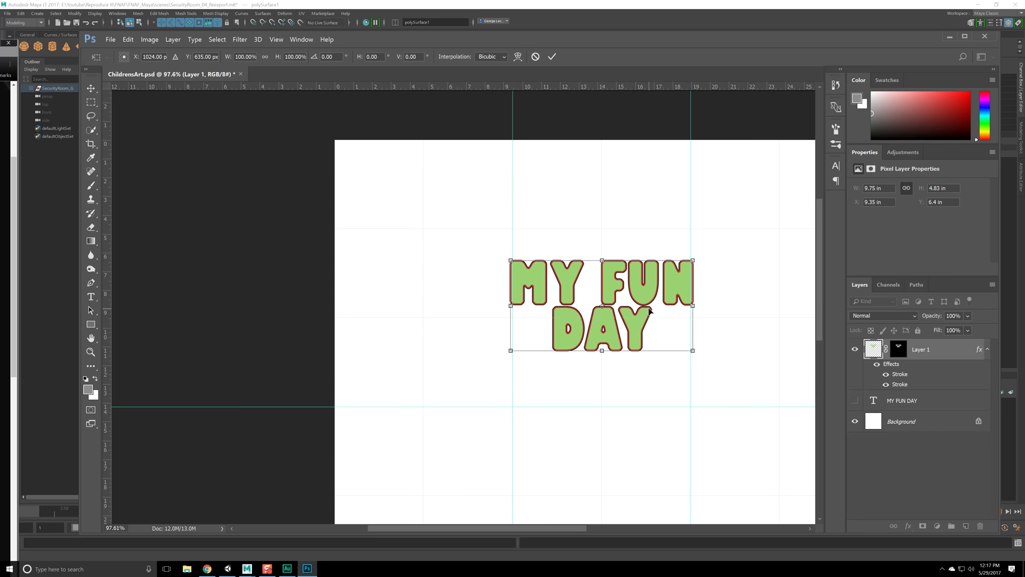
- Warp the MY FUN DAY lettering into an upward arch, bending both lines of text, and apply the transformation
{"action": "right_click", "coordinate": [650, 311]}
{"action": "left_click", "coordinate": [688, 365]}
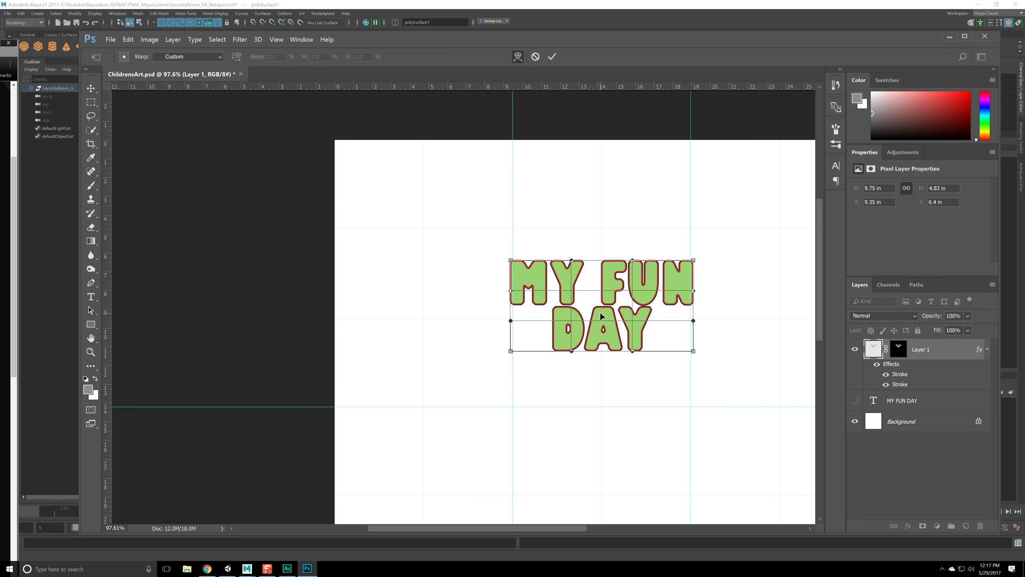
{"action": "left_click_drag", "start_coordinate": [604, 308], "coordinate": [604, 301]}
{"action": "left_click_drag", "start_coordinate": [602, 263], "coordinate": [605, 245]}
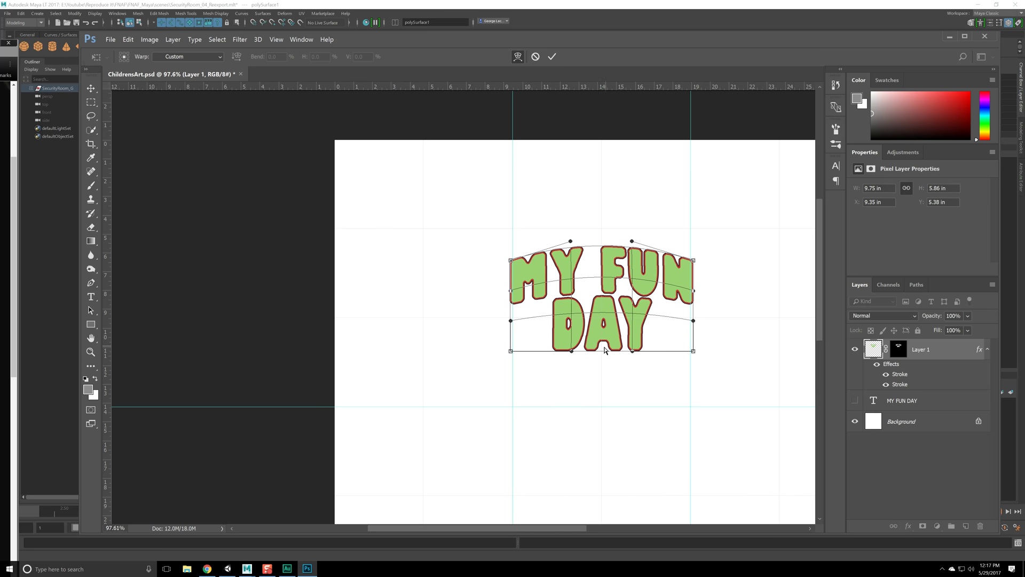
{"action": "left_click_drag", "start_coordinate": [603, 350], "coordinate": [604, 337]}
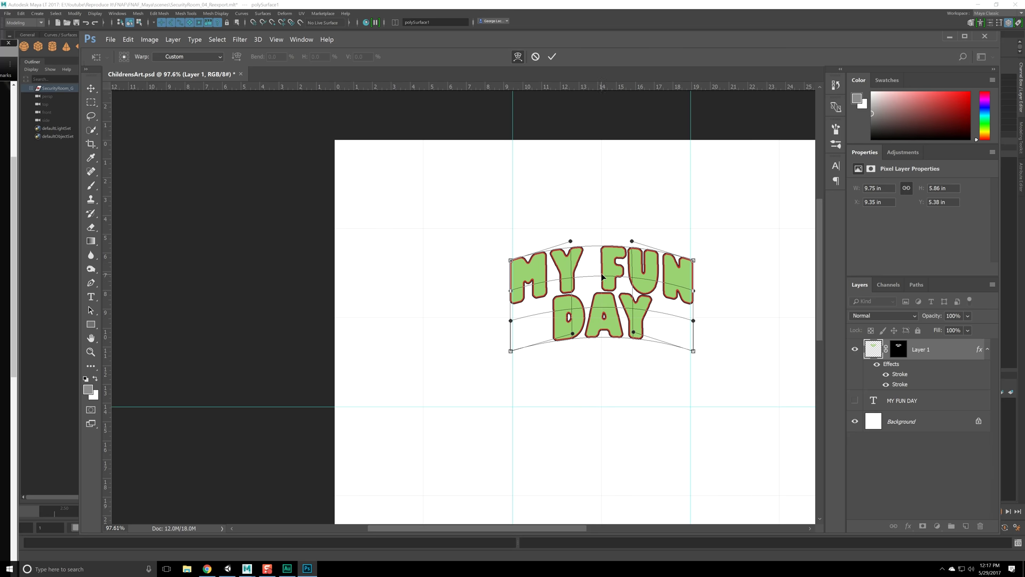
{"action": "left_click_drag", "start_coordinate": [601, 271], "coordinate": [601, 267]}
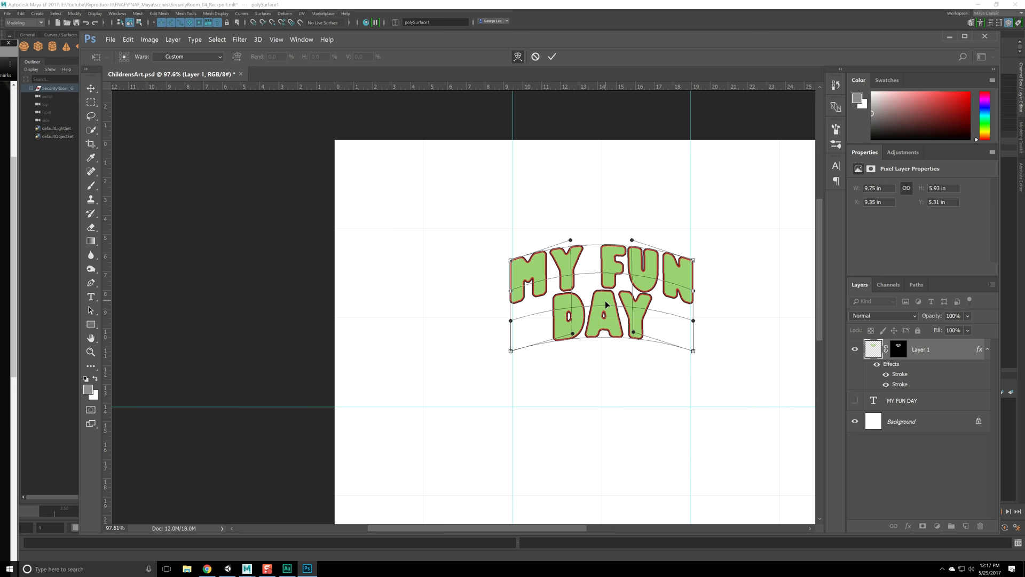
{"action": "left_click_drag", "start_coordinate": [605, 303], "coordinate": [604, 320]}
{"action": "left_click", "coordinate": [91, 88]}
{"action": "left_click", "coordinate": [457, 225]}
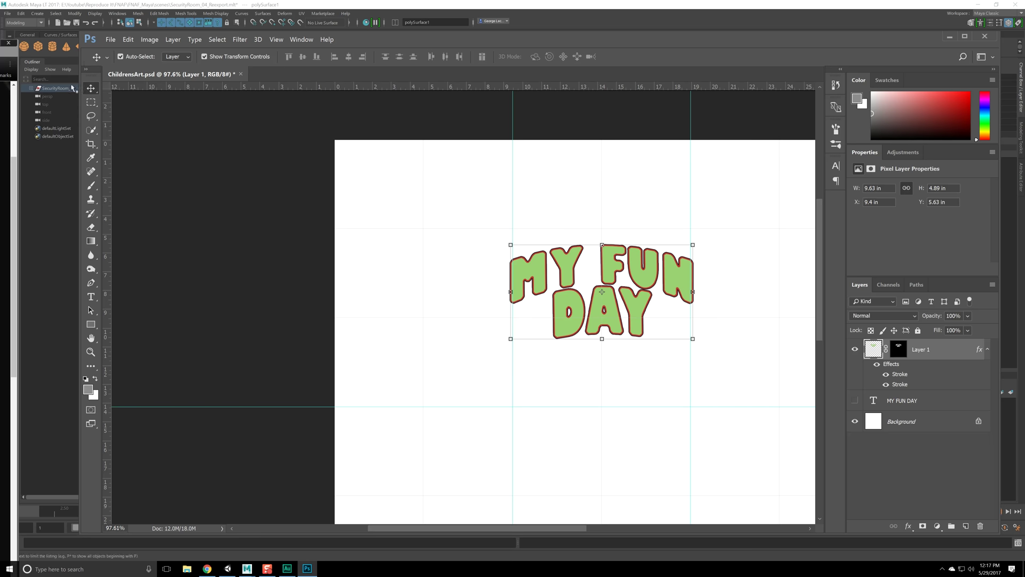
- Scale the arched lettering to about 80% and place it near the top of the upper left cell, applying the transformation
{"action": "left_click_drag", "start_coordinate": [607, 277], "coordinate": [497, 155]}
{"action": "left_click_drag", "start_coordinate": [484, 177], "coordinate": [485, 167]}
{"action": "left_click", "coordinate": [92, 88]}
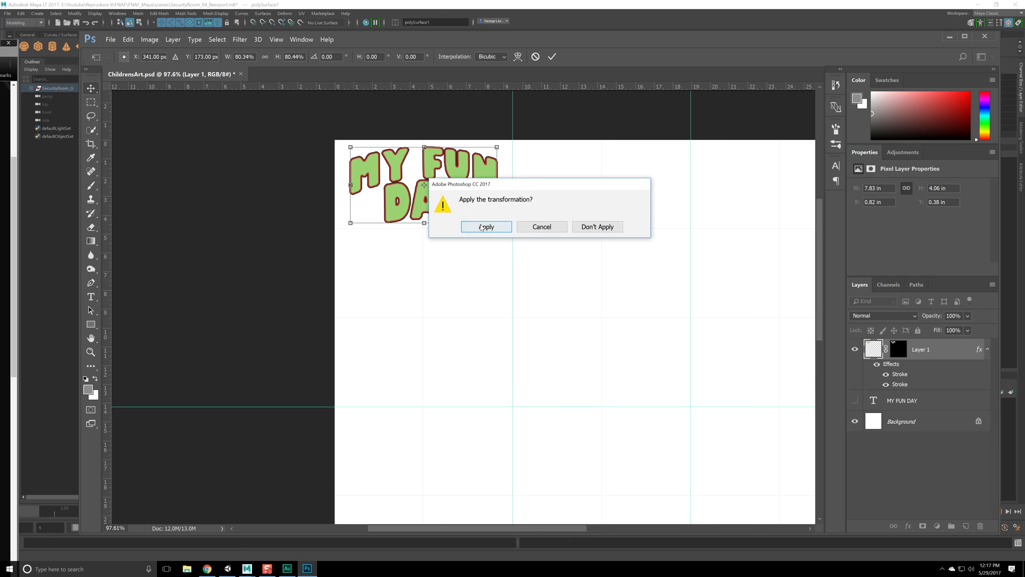
{"action": "left_click", "coordinate": [486, 225]}
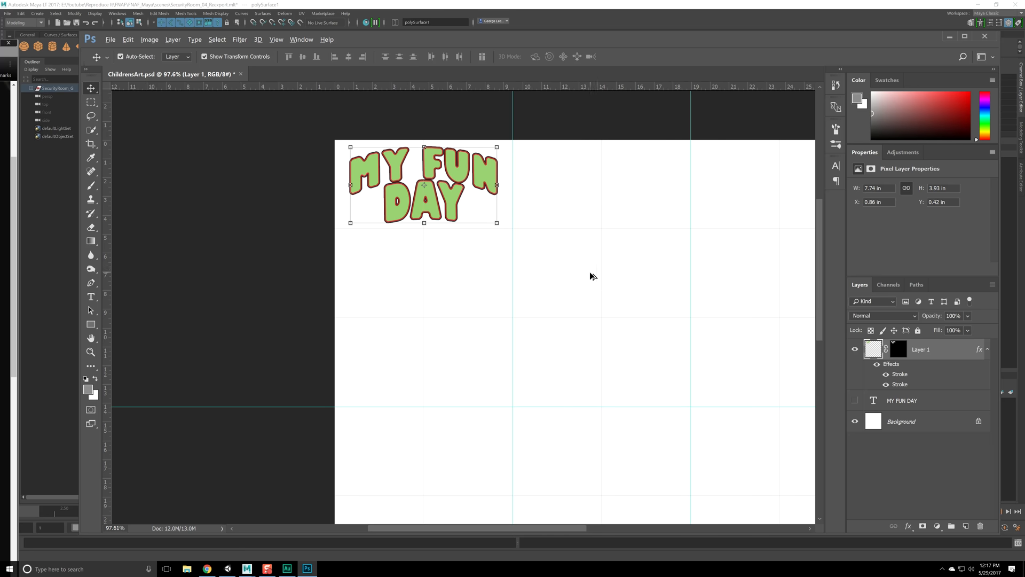
- Duplicate the arched MY FUN DAY lettering so that one title sits at the top of each of the six cells
{"action": "scroll", "coordinate": [590, 279], "scroll_direction": "down", "scroll_amount": 3}
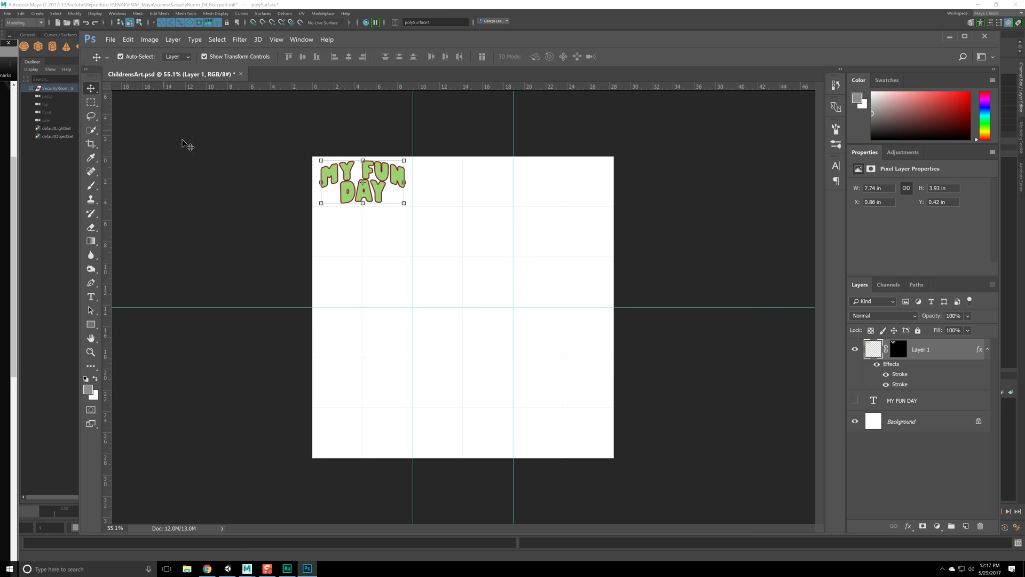
{"action": "left_click_drag", "start_coordinate": [389, 180], "coordinate": [587, 350]}
{"action": "left_click", "coordinate": [961, 443], "text": "shift"}
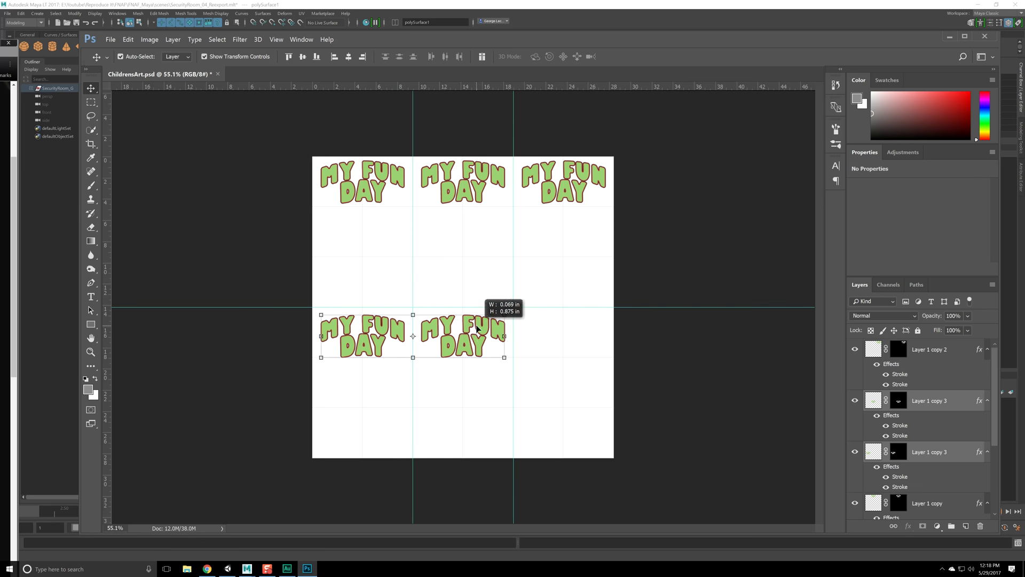
{"action": "left_click_drag", "start_coordinate": [472, 353], "coordinate": [472, 349]}
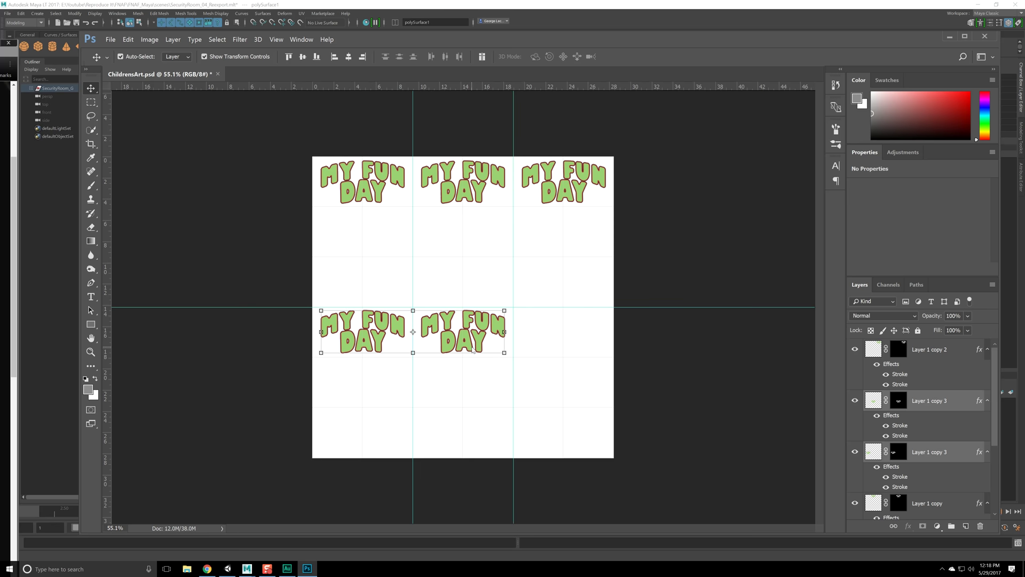
{"action": "scroll", "coordinate": [931, 420], "scroll_direction": "down", "scroll_amount": 1}
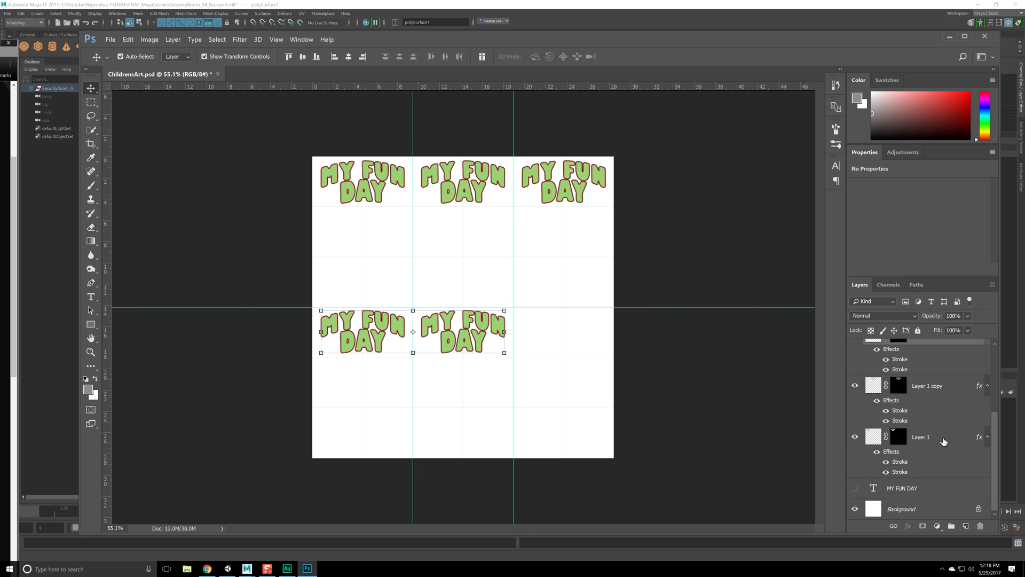
{"action": "scroll", "coordinate": [935, 395], "scroll_direction": "up", "scroll_amount": 1}
{"action": "left_click", "coordinate": [935, 395]}
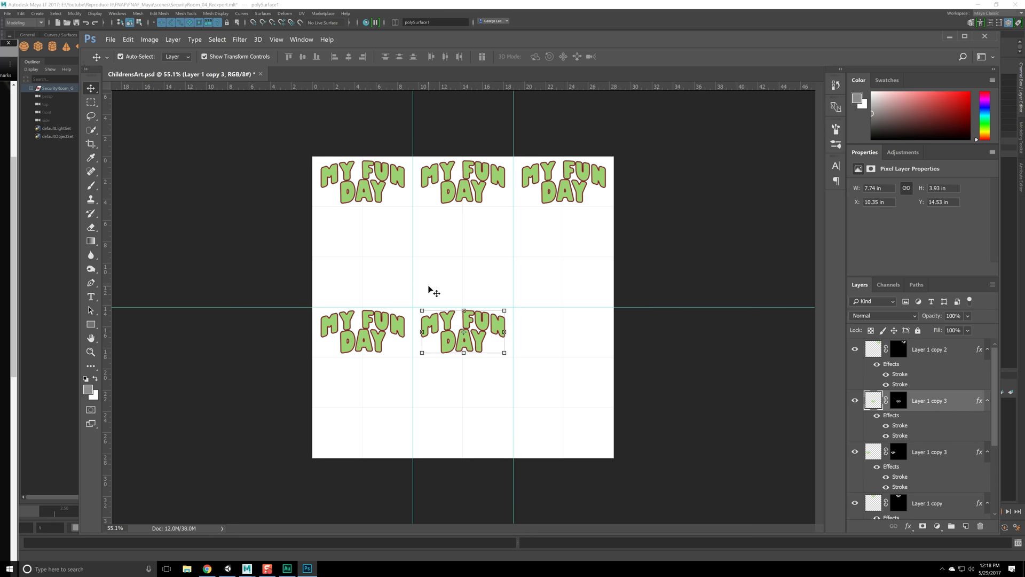
{"action": "left_click_drag", "start_coordinate": [487, 334], "coordinate": [590, 340]}
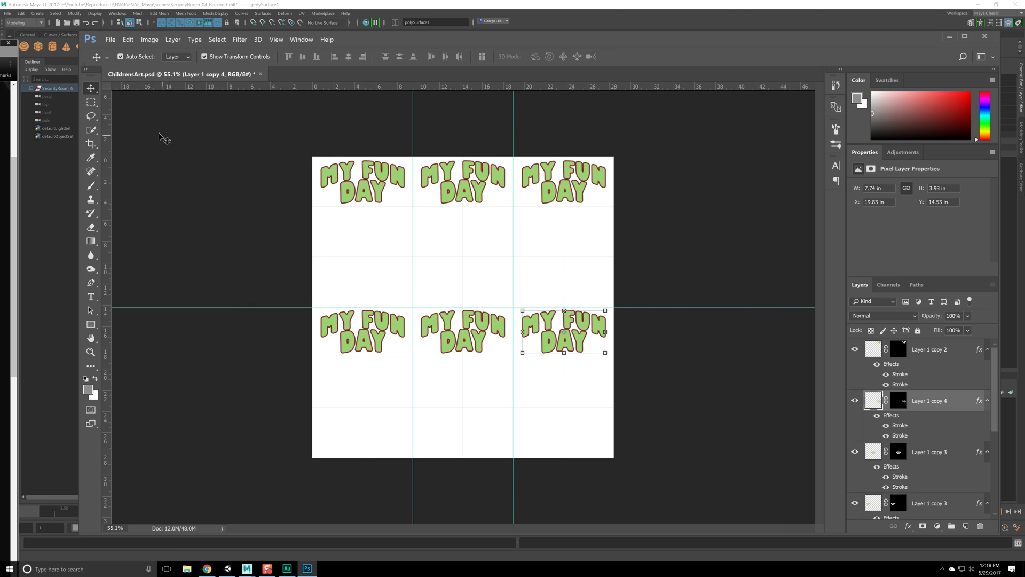
- Group the six lettering layers from Layer 1 to Layer 1 copy 2 and name the group MyFunDay
{"action": "left_click", "coordinate": [96, 103]}
{"action": "left_click", "coordinate": [949, 359]}
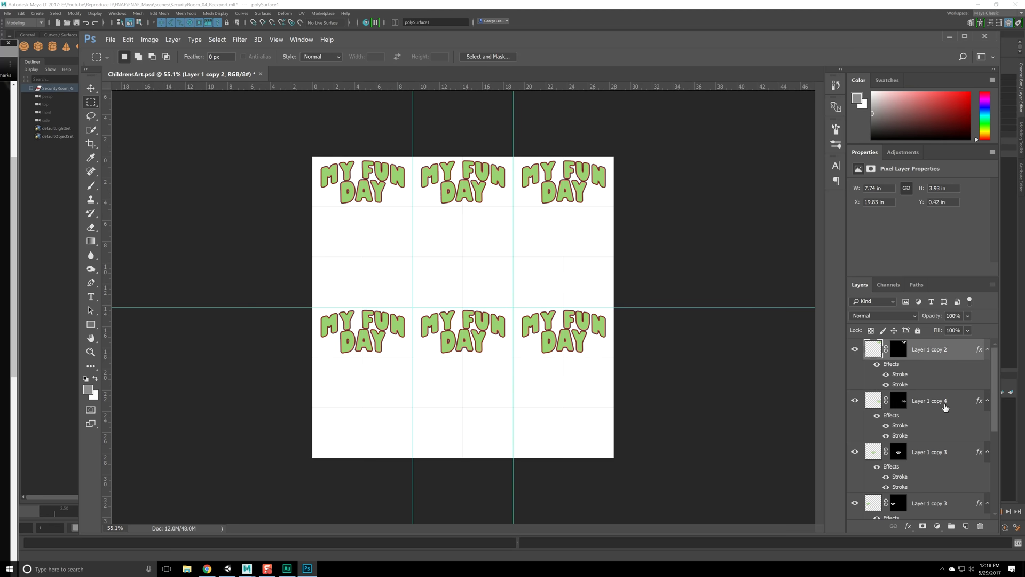
{"action": "scroll", "coordinate": [949, 369], "scroll_direction": "down", "scroll_amount": 5}
{"action": "left_click", "coordinate": [943, 440], "text": "shift"}
{"action": "key", "text": "ctrl+g"}
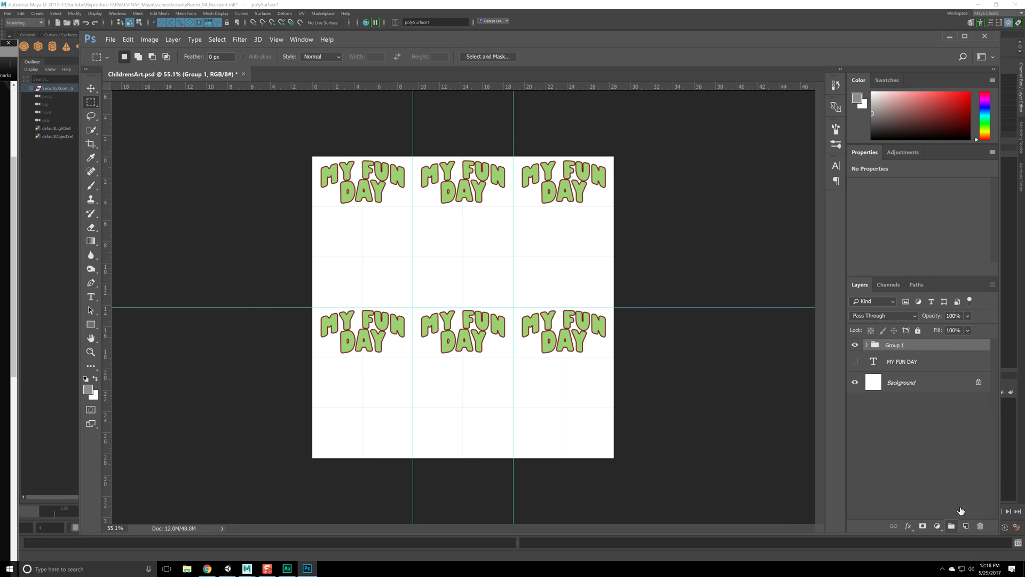
{"action": "left_click", "coordinate": [854, 346]}
{"action": "left_click", "coordinate": [855, 346]}
{"action": "double_click", "coordinate": [897, 345]}
{"action": "type", "text": "MyFunDay"}
{"action": "key", "text": "Return"}
- Expand the MyFunDay group and toggle Layer 1 copy 2 and Layer 1 copy 4 to identify their titles
{"action": "left_click", "coordinate": [867, 345]}
{"action": "left_click", "coordinate": [919, 365]}
{"action": "left_click", "coordinate": [856, 363]}
{"action": "left_click", "coordinate": [856, 363]}
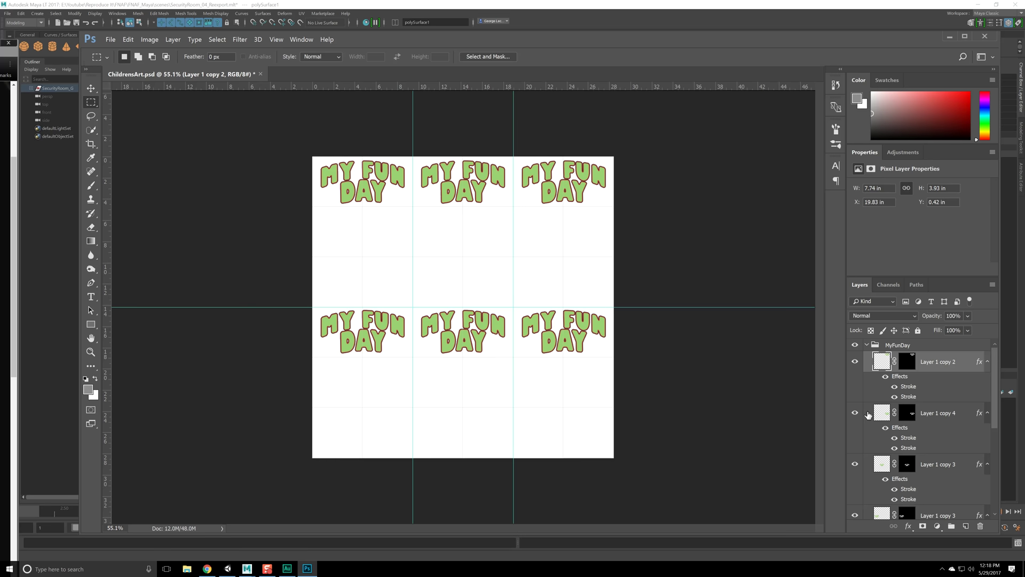
{"action": "left_click", "coordinate": [856, 414]}
{"action": "left_click", "coordinate": [856, 414]}
- Switch to the browser and examine the title colours of the wall drawings in the security room reference, then return to Photoshop
{"action": "key", "text": "alt+Tab"}
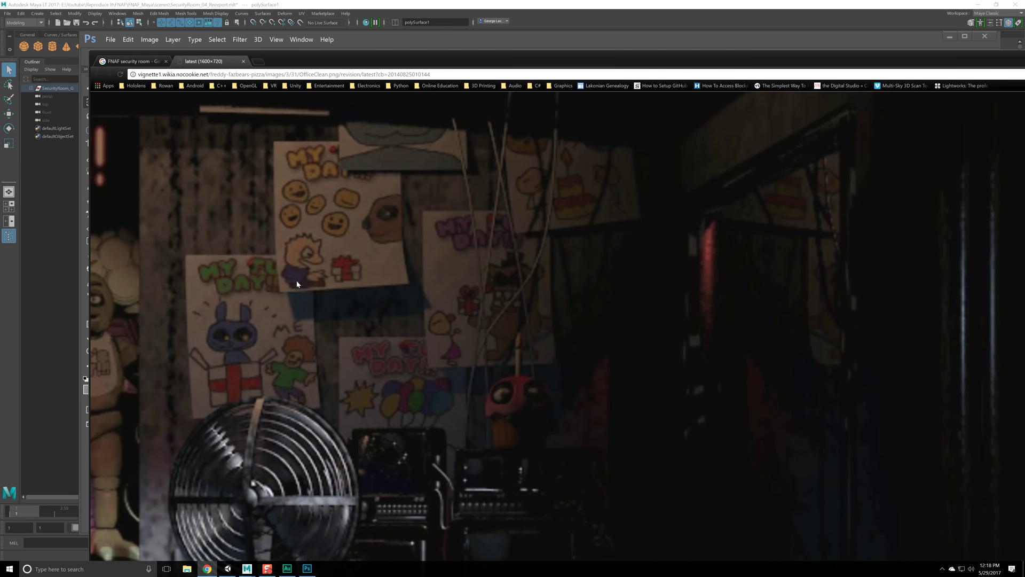
{"action": "scroll", "coordinate": [316, 254], "scroll_direction": "up", "scroll_amount": 3}
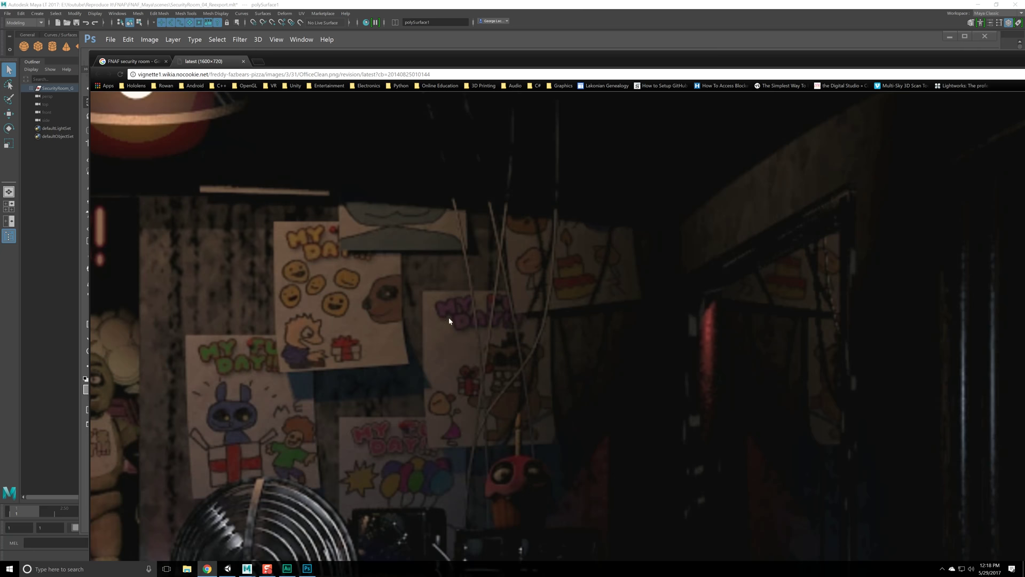
{"action": "scroll", "coordinate": [502, 278], "scroll_direction": "up", "scroll_amount": 3}
{"action": "scroll", "coordinate": [448, 132], "scroll_direction": "down", "scroll_amount": 5}
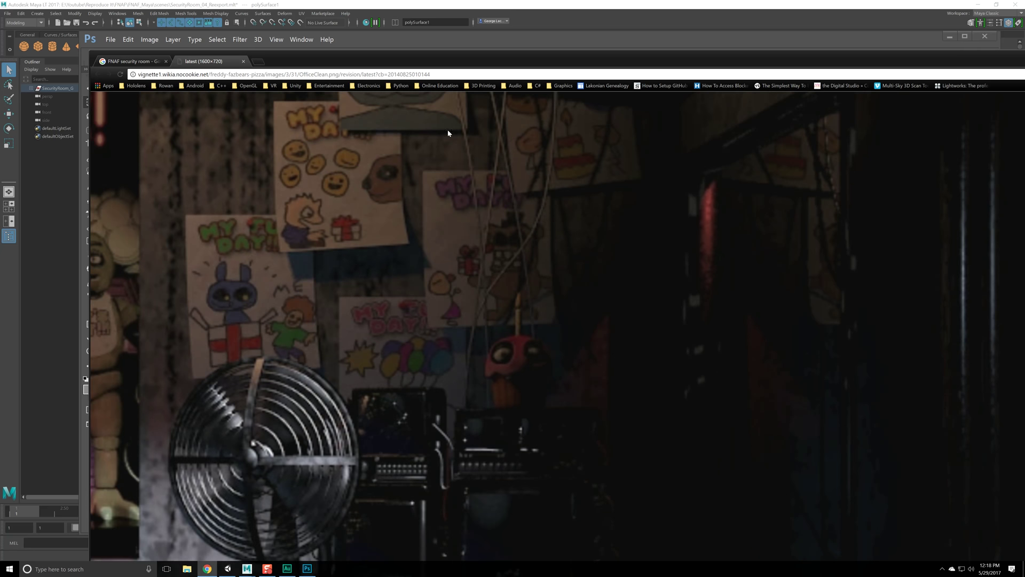
{"action": "left_click_drag", "start_coordinate": [659, 65], "coordinate": [0, 121]}
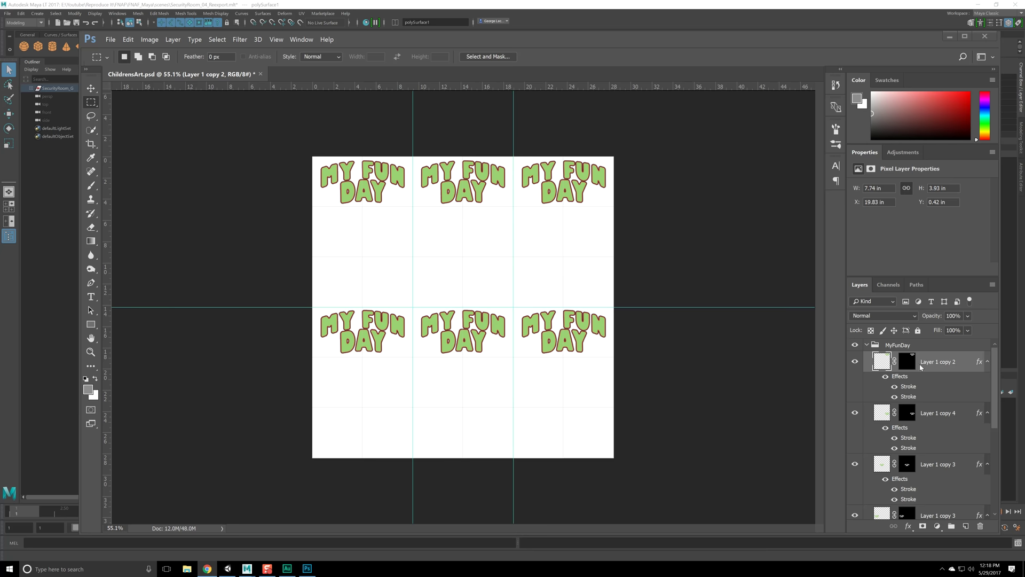
- Add a turquoise Color Overlay with Normal blending at 100% opacity to the lower right title on Layer 1 copy 4
{"action": "left_click", "coordinate": [854, 363]}
{"action": "left_click", "coordinate": [855, 363]}
{"action": "left_click", "coordinate": [856, 415]}
{"action": "left_click", "coordinate": [856, 414]}
{"action": "double_click", "coordinate": [882, 413]}
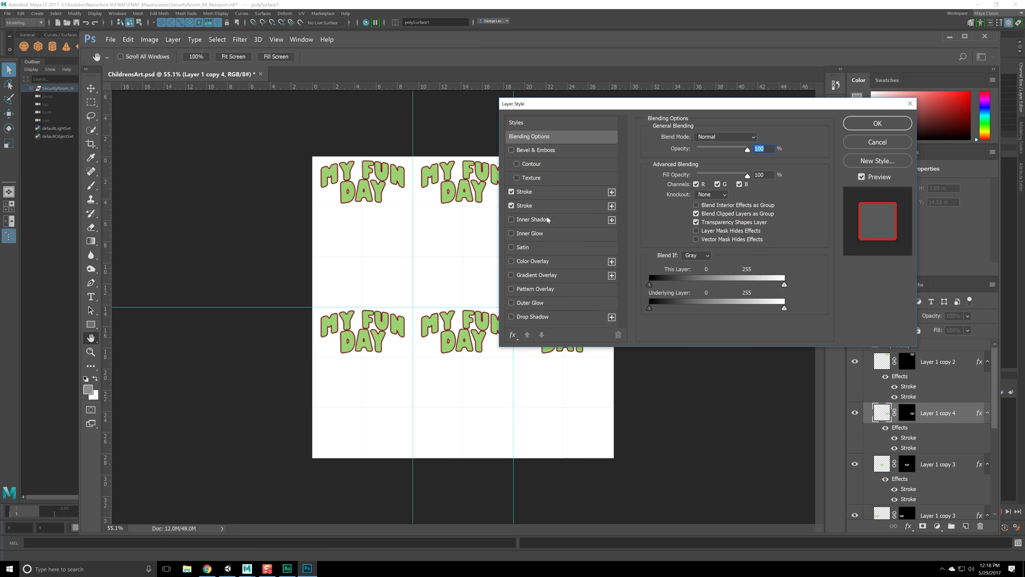
{"action": "left_click", "coordinate": [511, 261]}
{"action": "left_click", "coordinate": [578, 263]}
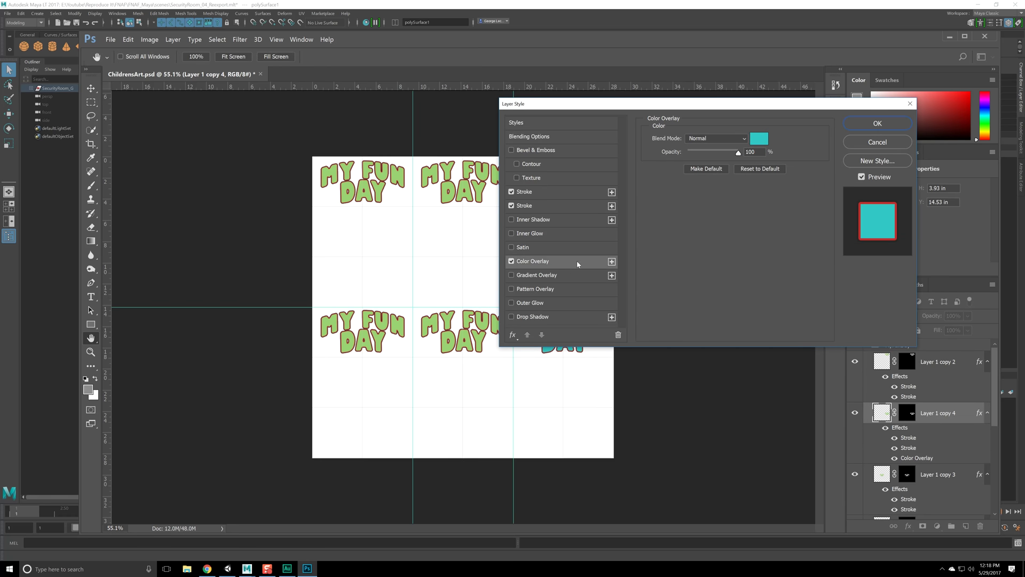
{"action": "left_click_drag", "start_coordinate": [643, 101], "coordinate": [595, 57]}
{"action": "left_click", "coordinate": [829, 79]}
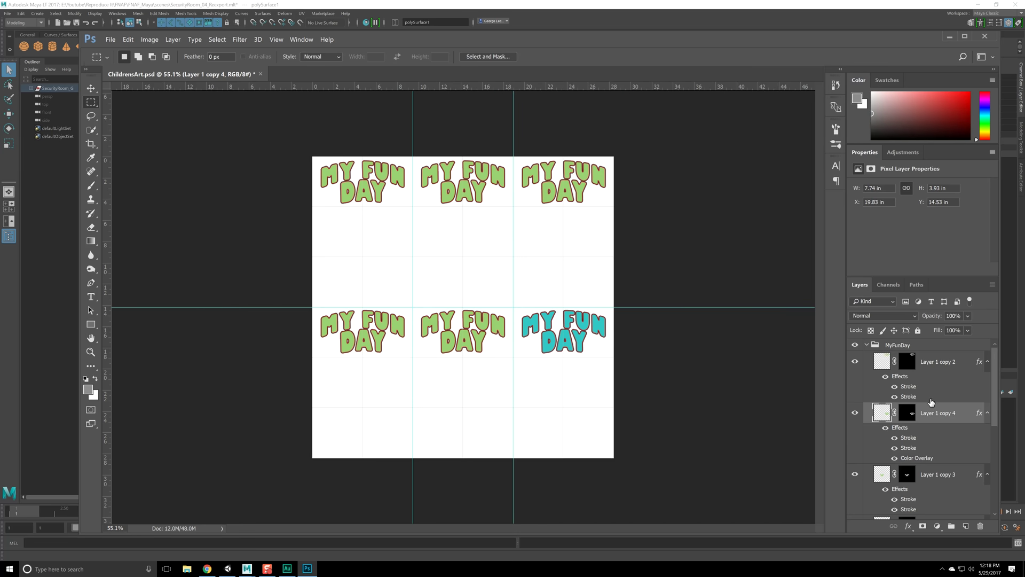
- Add a pink (e999e6) Color Overlay to the lower middle title on the upper of the two Layer 1 copy 3 layers
{"action": "scroll", "coordinate": [849, 450], "scroll_direction": "down", "scroll_amount": 2}
{"action": "left_click", "coordinate": [856, 438]}
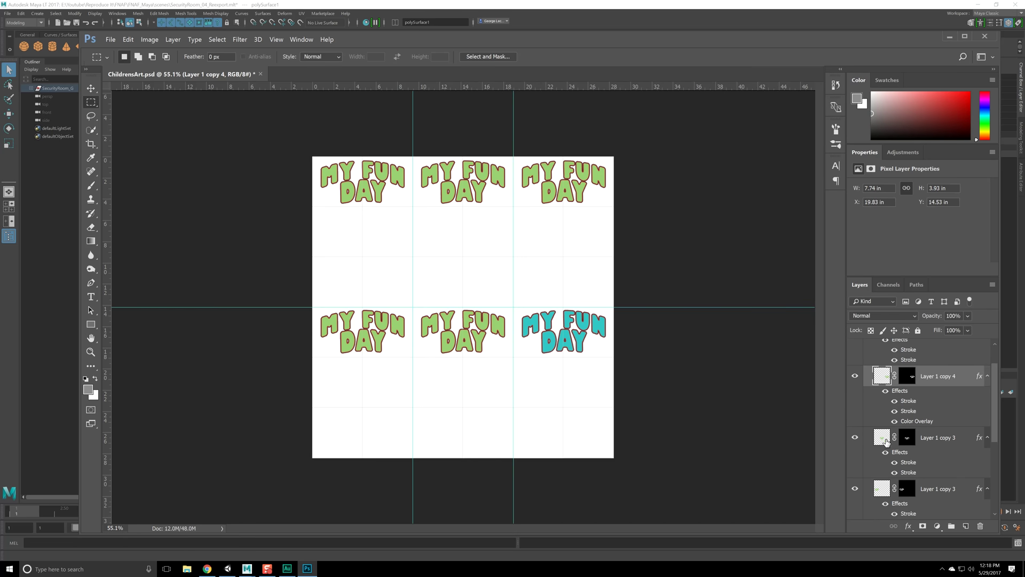
{"action": "double_click", "coordinate": [943, 437]}
{"action": "left_click", "coordinate": [896, 435]}
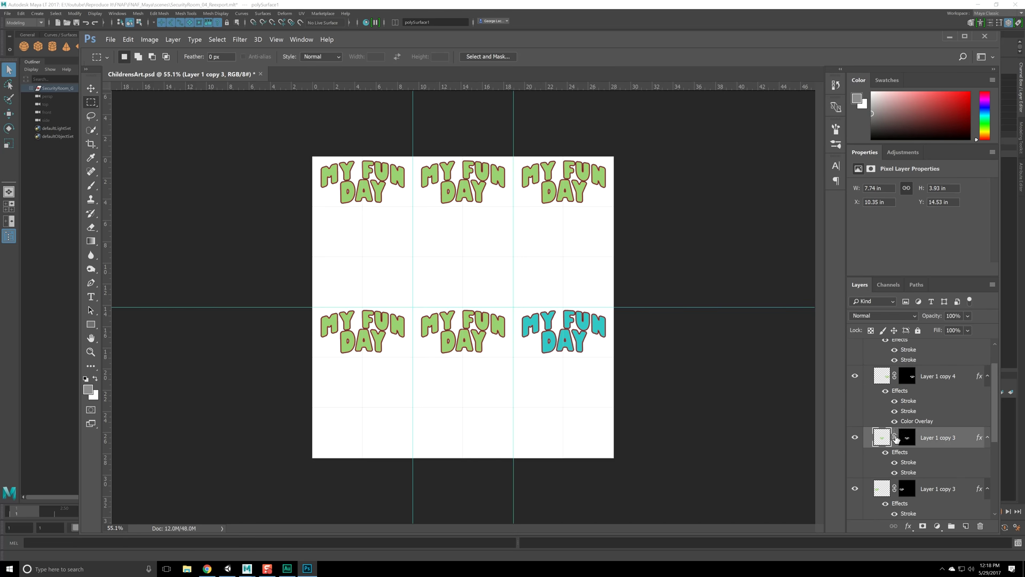
{"action": "double_click", "coordinate": [895, 438]}
{"action": "left_click", "coordinate": [509, 149]}
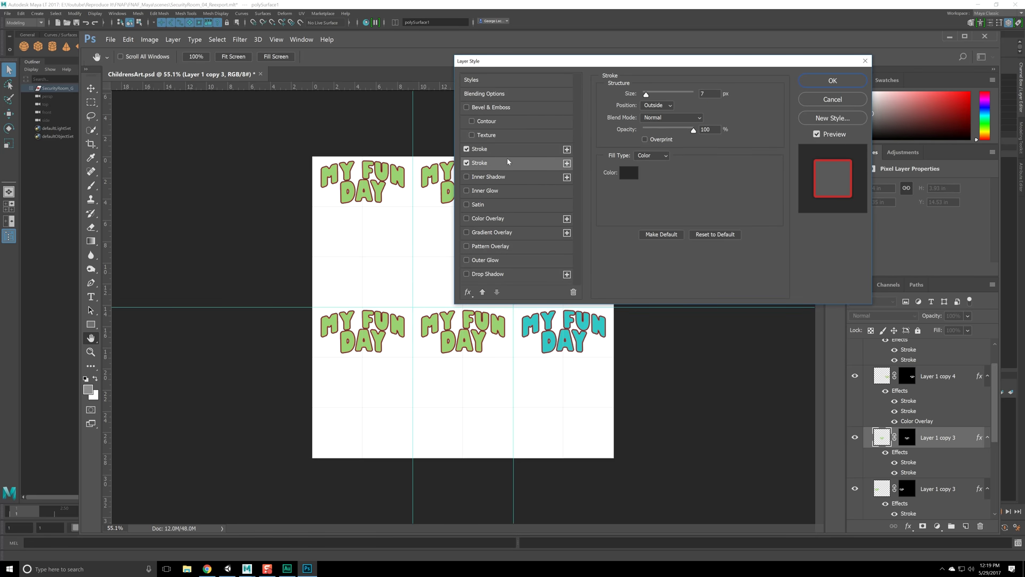
{"action": "left_click", "coordinate": [466, 219]}
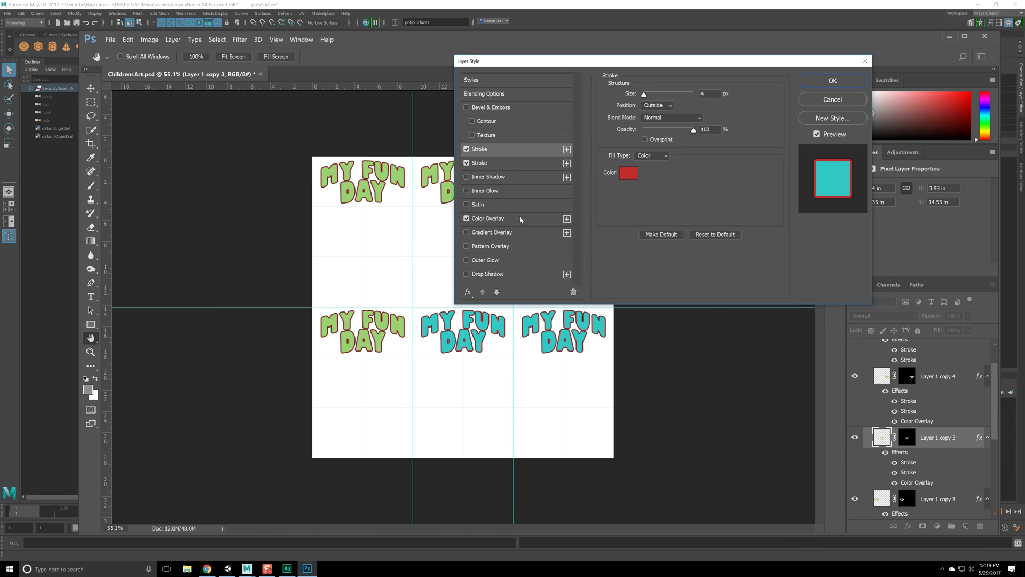
{"action": "left_click", "coordinate": [488, 219]}
{"action": "left_click", "coordinate": [715, 95]}
{"action": "left_click_drag", "start_coordinate": [508, 217], "coordinate": [516, 170]}
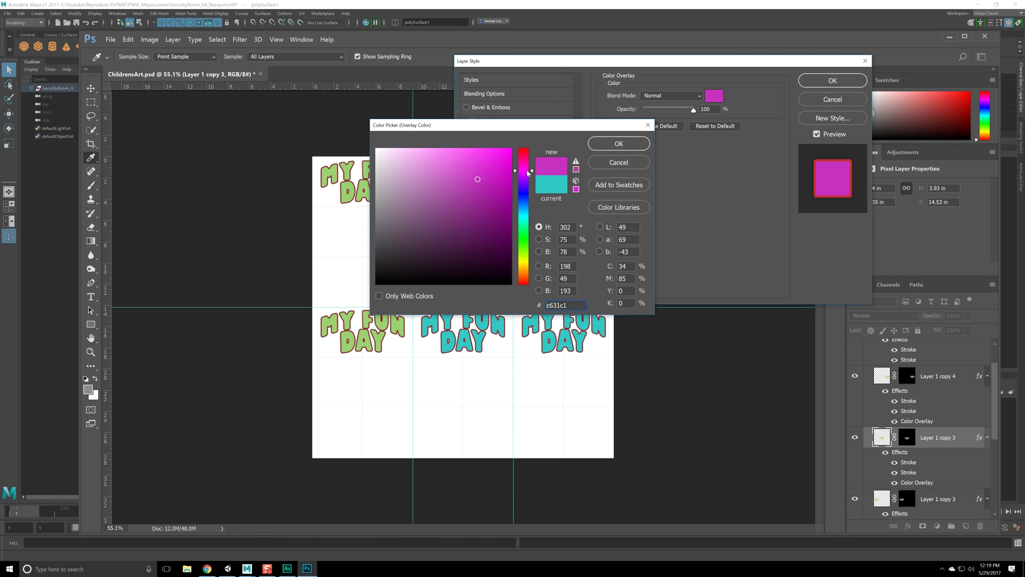
{"action": "mouse_move", "coordinate": [457, 185]}
{"action": "left_mouse_down"}
{"action": "mouse_move", "coordinate": [438, 207]}
{"action": "mouse_move", "coordinate": [423, 159]}
{"action": "left_mouse_up"}
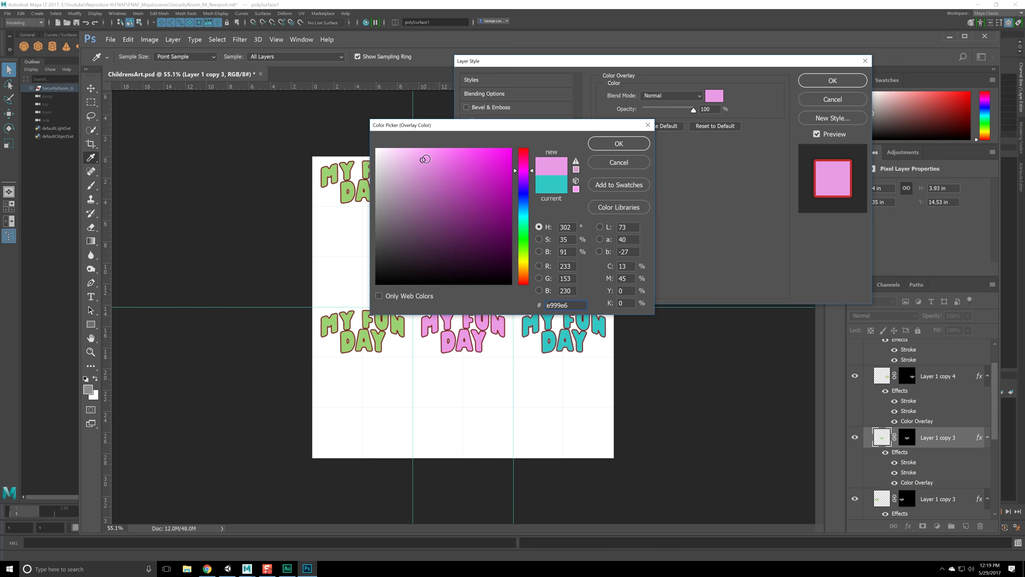
{"action": "left_click", "coordinate": [619, 145]}
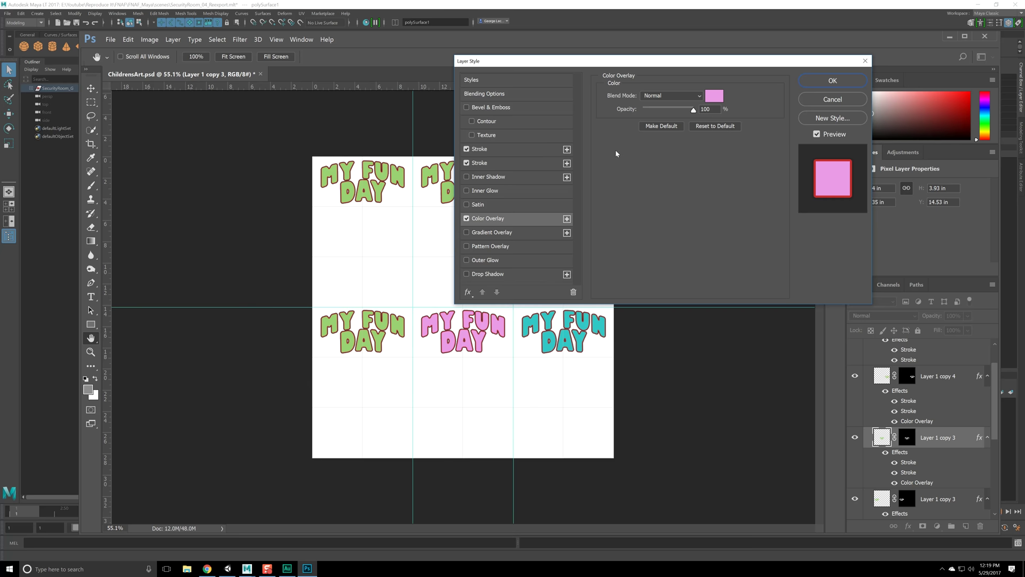
- Change the upper Stroke colour of the lower middle title to pale pink (ebcfcf) and apply the layer style
{"action": "left_click", "coordinate": [500, 150]}
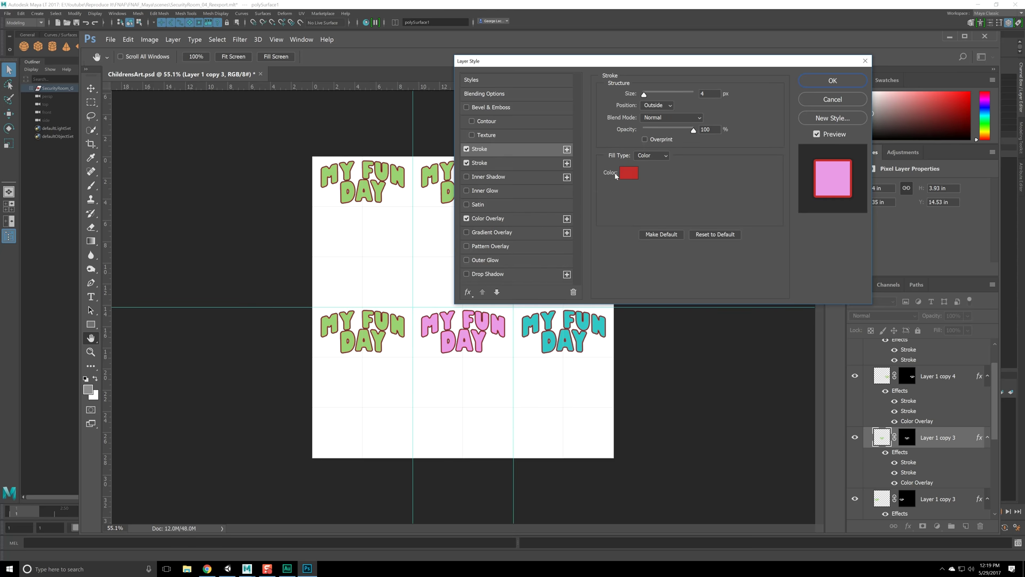
{"action": "left_click", "coordinate": [628, 175]}
{"action": "left_click", "coordinate": [391, 158]}
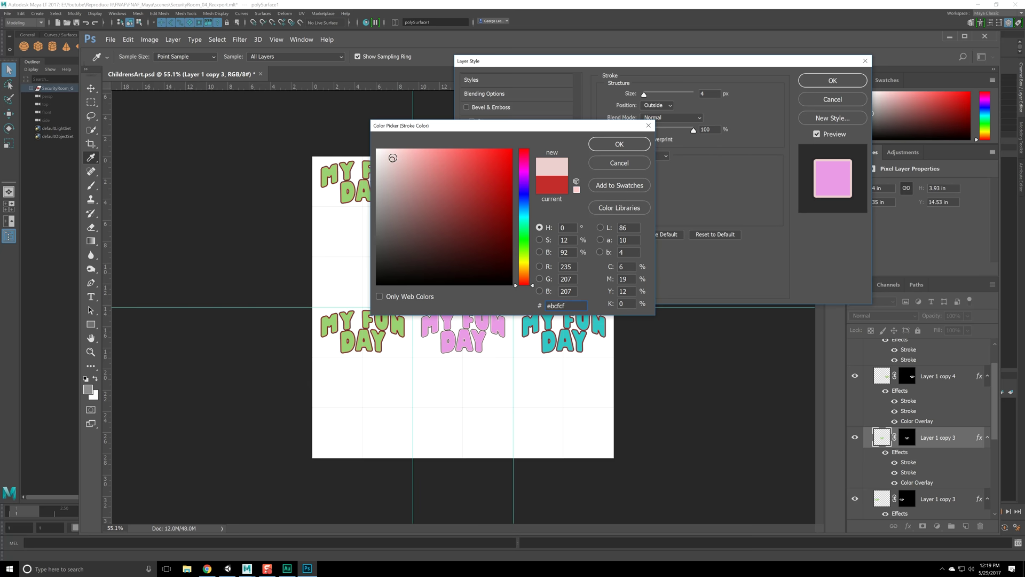
{"action": "left_click", "coordinate": [621, 142]}
{"action": "left_click", "coordinate": [821, 83]}
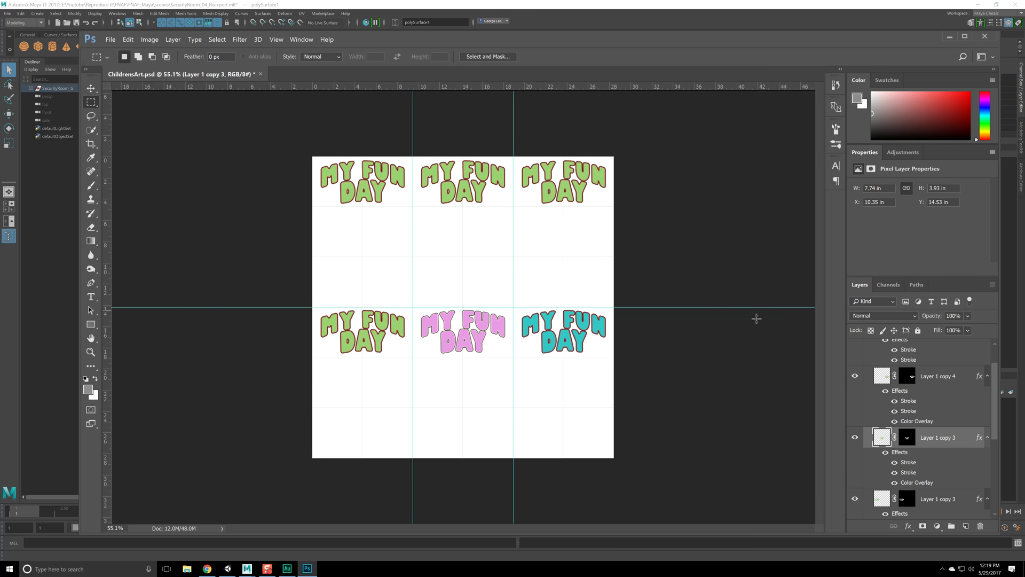
- Toggle the lower Layer 1 copy 3 to identify its title, and enable Color Overlay in its layer style
{"action": "scroll", "coordinate": [908, 422], "scroll_direction": "down", "scroll_amount": 1}
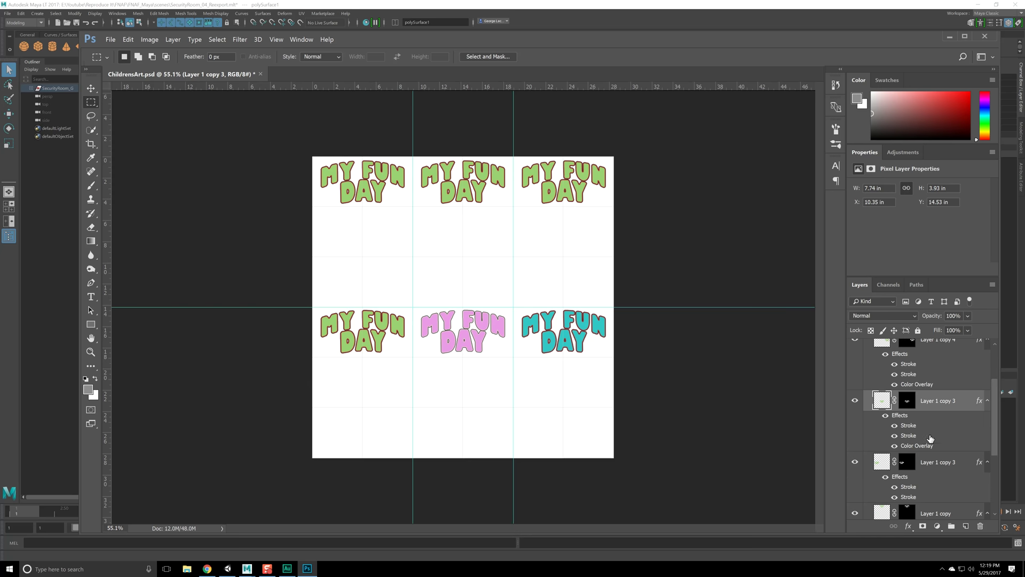
{"action": "left_click", "coordinate": [857, 462]}
{"action": "left_click", "coordinate": [856, 462]}
{"action": "left_click", "coordinate": [856, 462]}
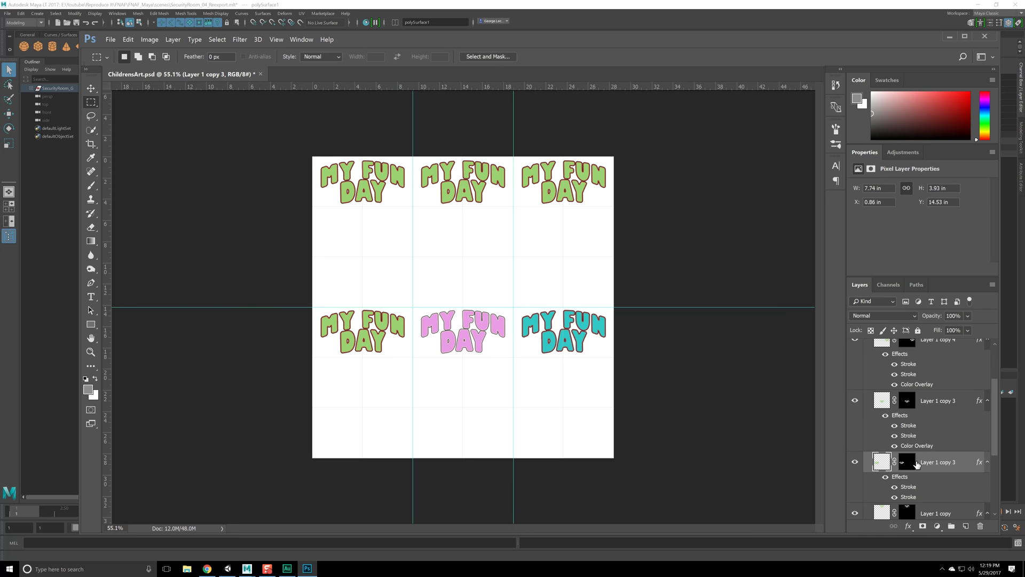
{"action": "double_click", "coordinate": [933, 460]}
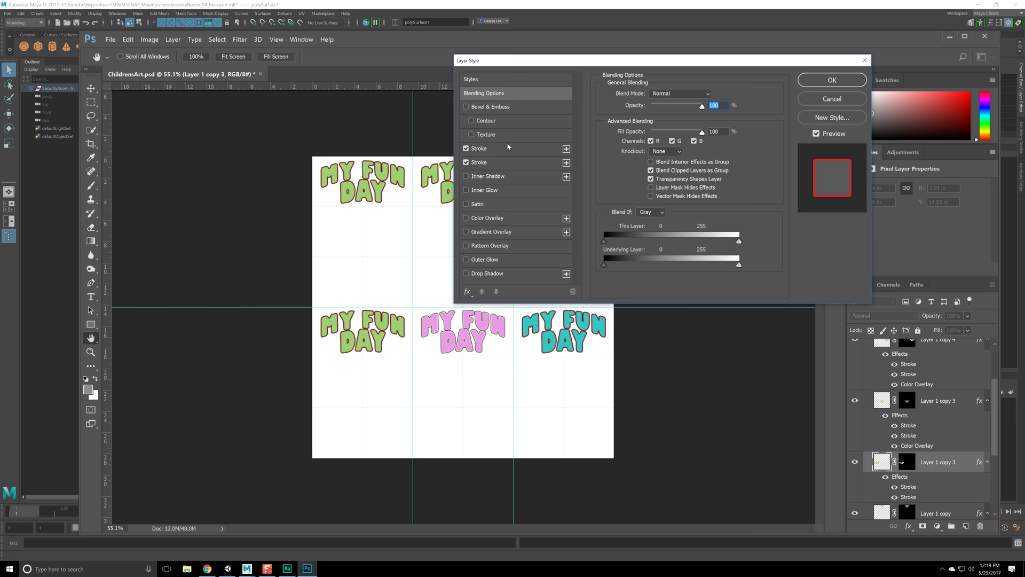
{"action": "left_click", "coordinate": [466, 217]}
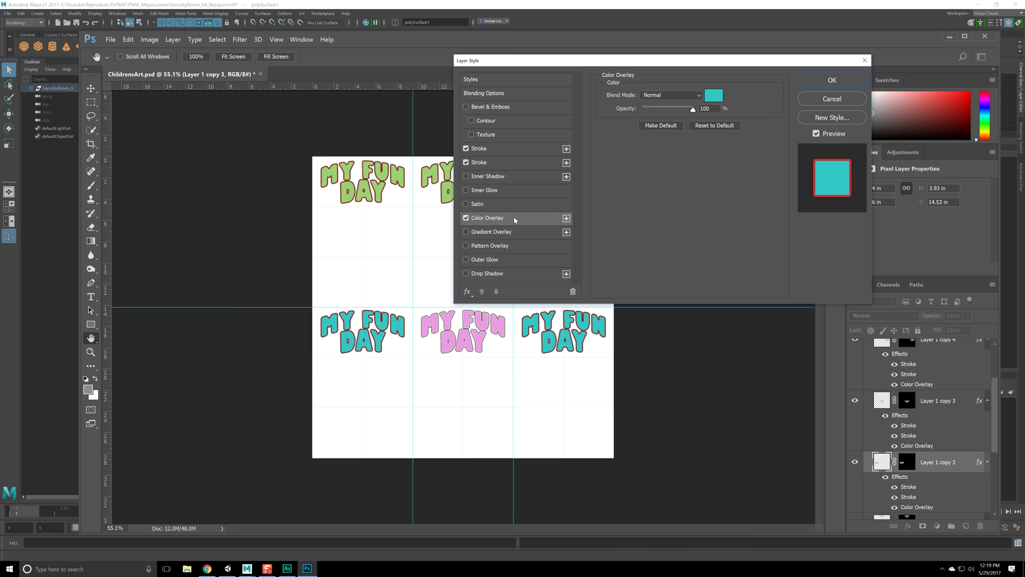
- Set the lower left title's Color Overlay to yellow (eae559) and apply the layer style
{"action": "left_click", "coordinate": [712, 96]}
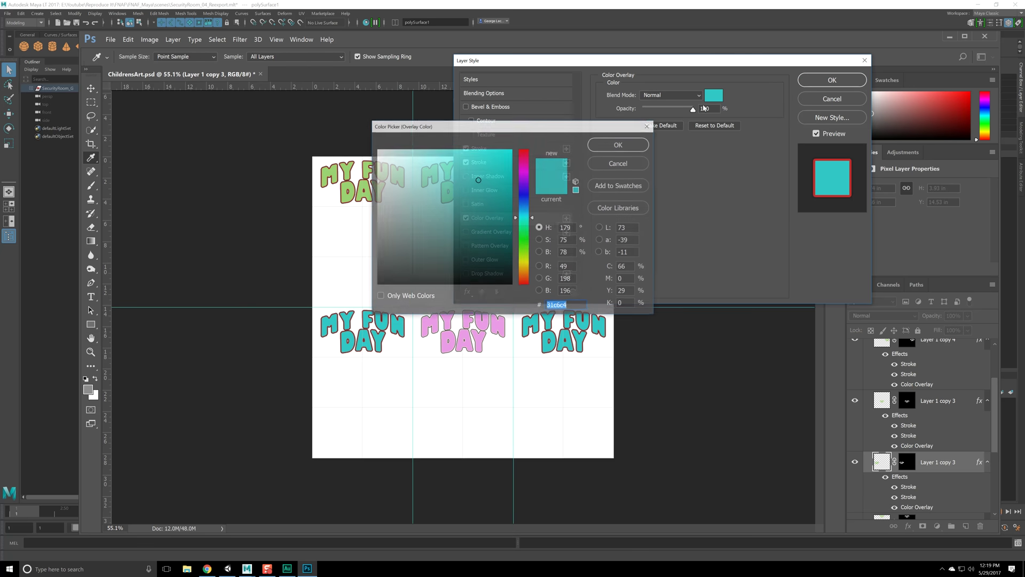
{"action": "left_click", "coordinate": [525, 260]}
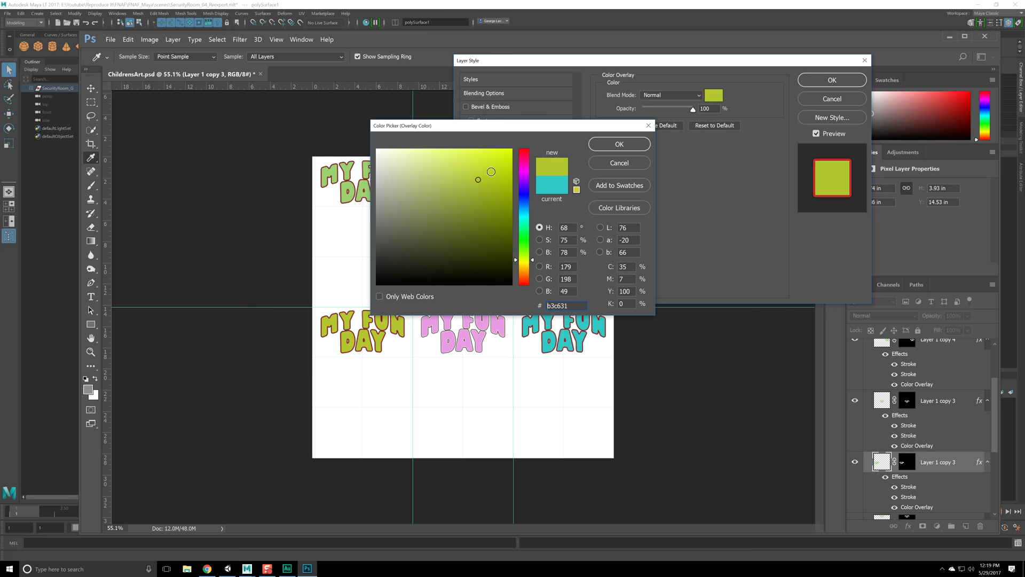
{"action": "left_click", "coordinate": [482, 167]}
{"action": "left_click", "coordinate": [474, 163]}
{"action": "mouse_move", "coordinate": [475, 163]}
{"action": "left_mouse_down"}
{"action": "mouse_move", "coordinate": [464, 161]}
{"action": "mouse_move", "coordinate": [472, 158]}
{"action": "left_mouse_up"}
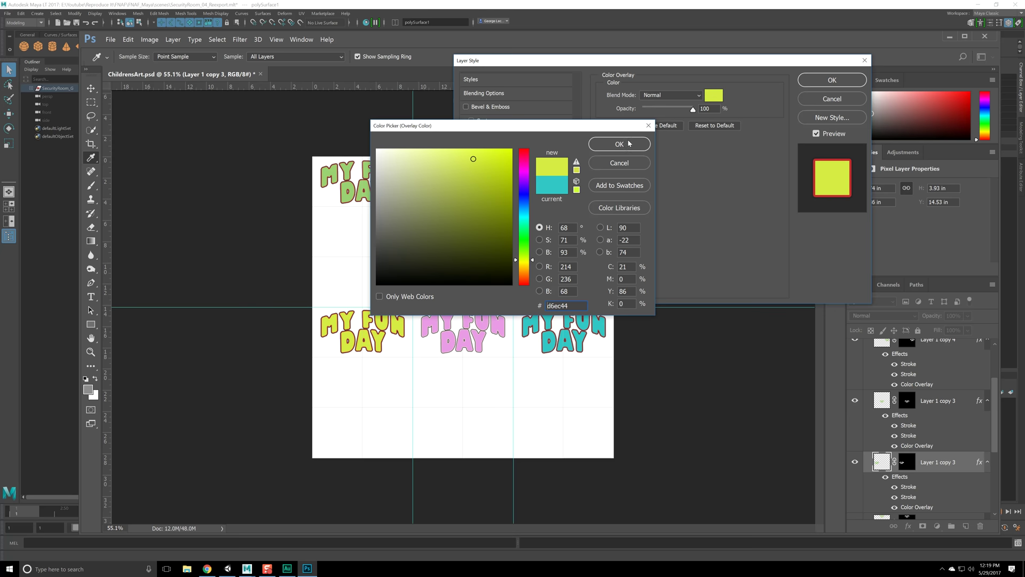
{"action": "left_click", "coordinate": [461, 163]}
{"action": "left_click_drag", "start_coordinate": [527, 263], "coordinate": [528, 266]}
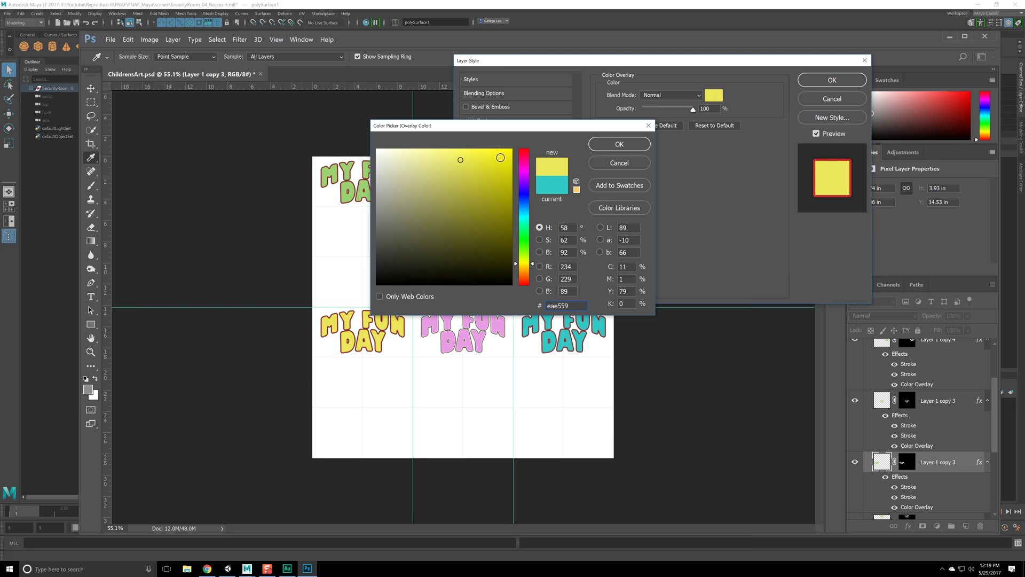
{"action": "left_click", "coordinate": [619, 145]}
{"action": "key", "text": "Return"}
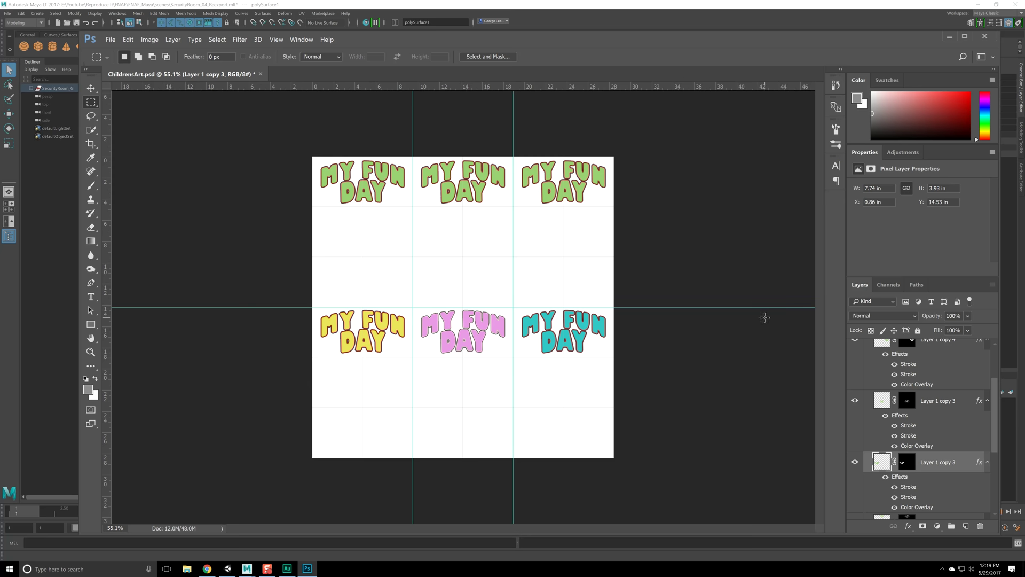
- Change the upper 4 px Stroke on Layer 1 copy, the upper middle title, to light pink
{"action": "scroll", "coordinate": [935, 419], "scroll_direction": "down", "scroll_amount": 3}
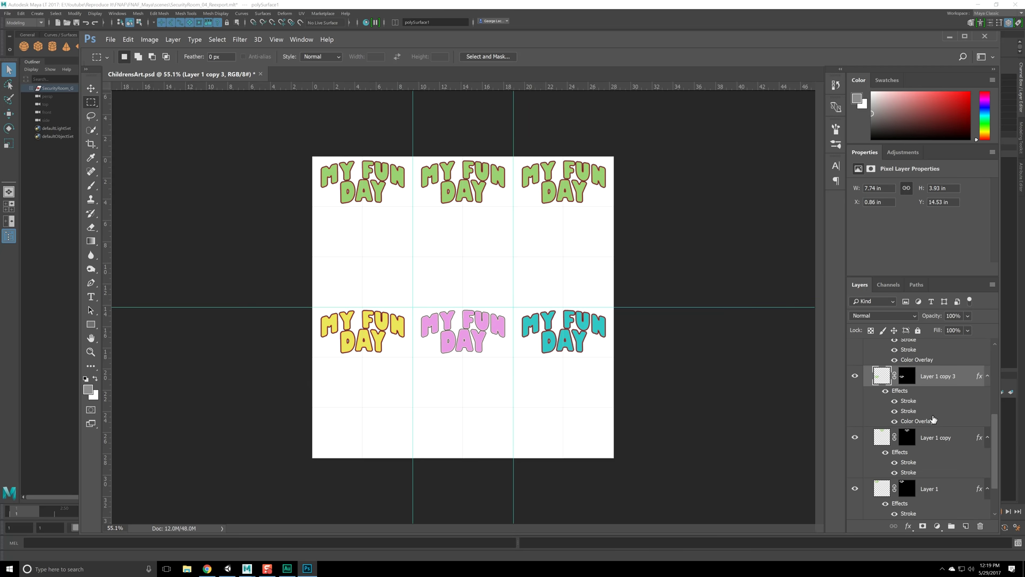
{"action": "scroll", "coordinate": [928, 417], "scroll_direction": "down", "scroll_amount": 1}
{"action": "left_click", "coordinate": [855, 400]}
{"action": "left_click", "coordinate": [935, 404]}
{"action": "double_click", "coordinate": [957, 399]}
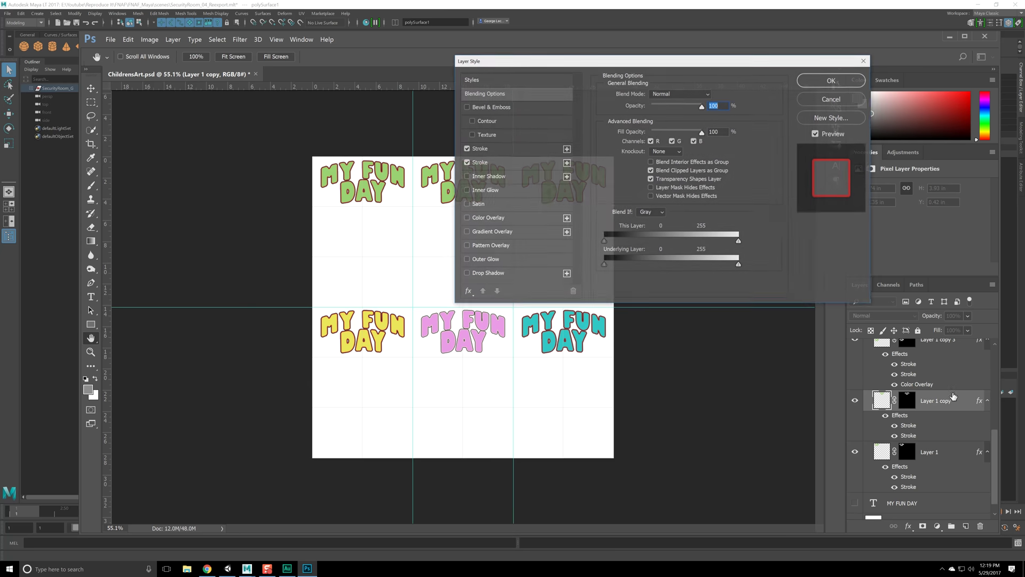
{"action": "left_click", "coordinate": [505, 154]}
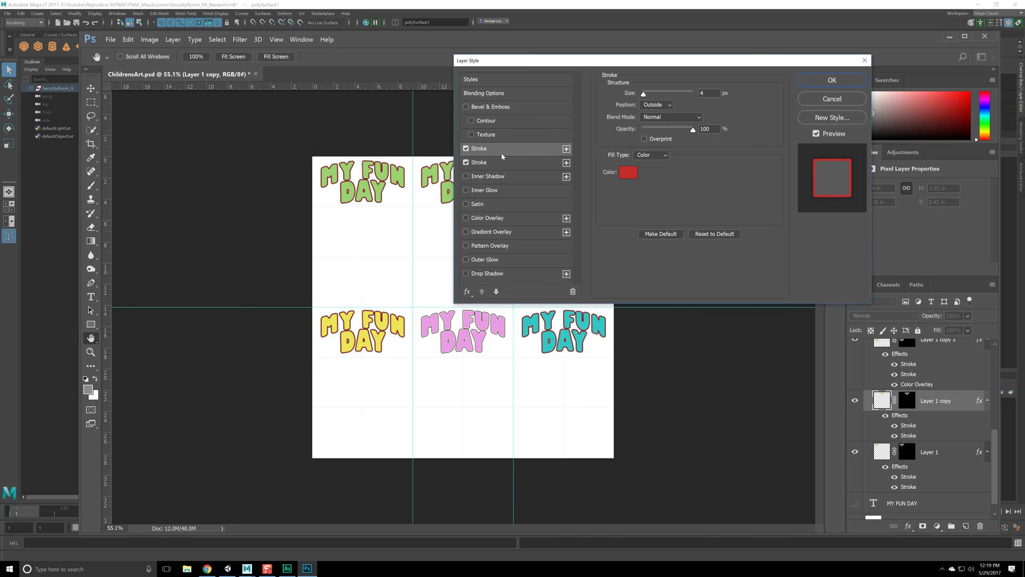
{"action": "left_click", "coordinate": [628, 172]}
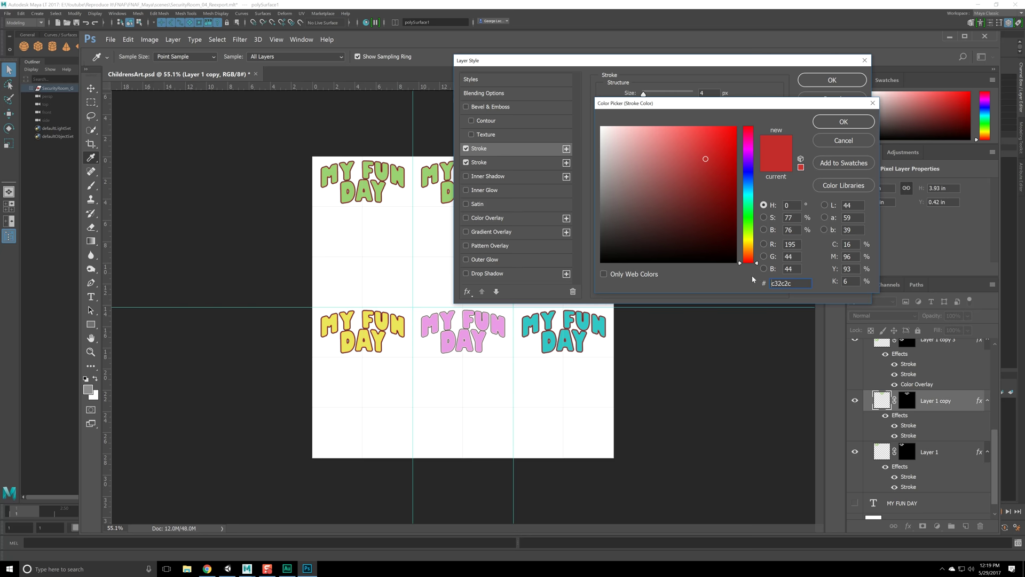
{"action": "left_click", "coordinate": [717, 142]}
{"action": "left_click", "coordinate": [685, 131]}
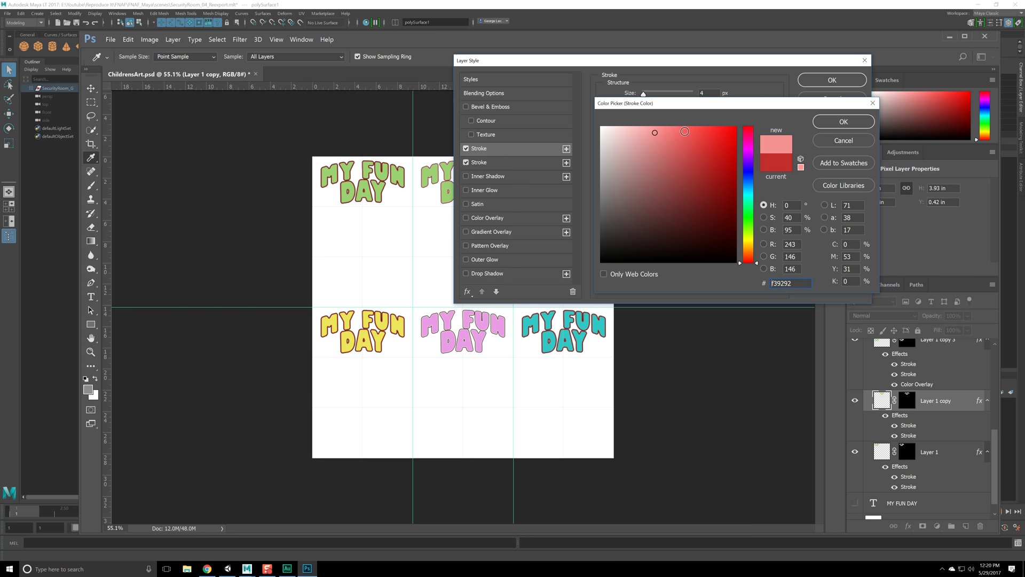
{"action": "left_click_drag", "start_coordinate": [729, 141], "coordinate": [641, 135]}
{"action": "left_click", "coordinate": [816, 126]}
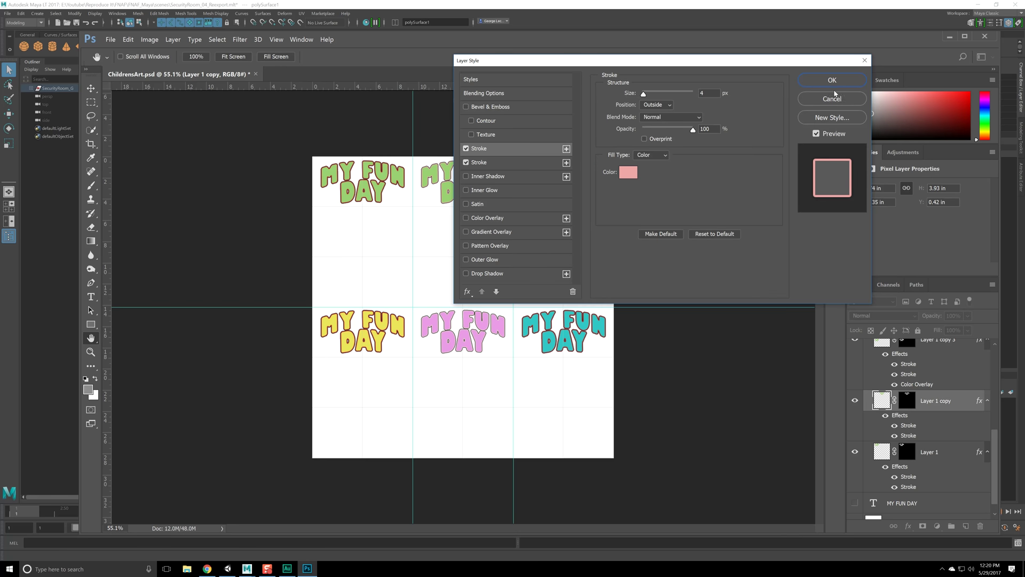
{"action": "left_click", "coordinate": [831, 80]}
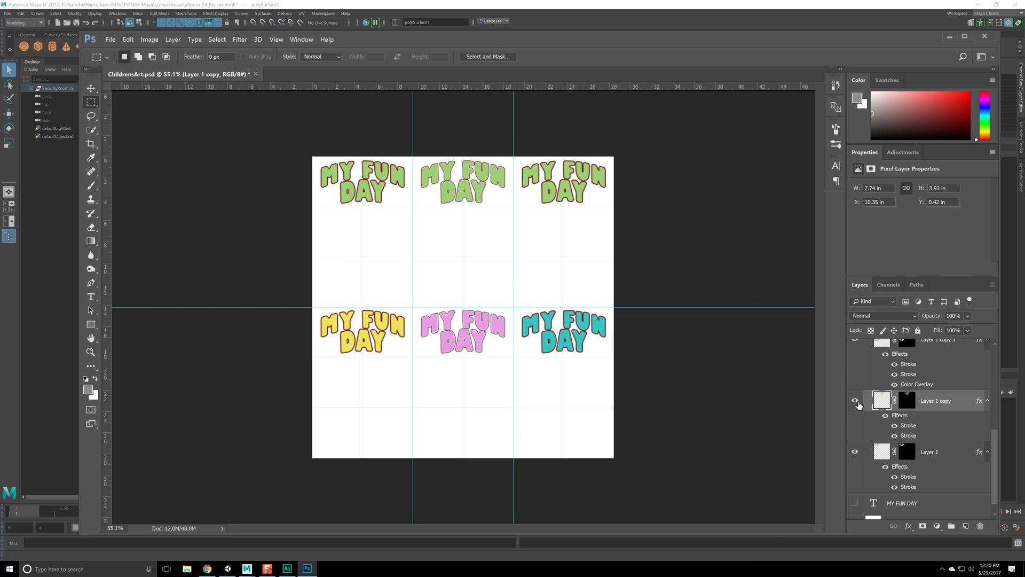
- Add a purple (7365b0) Color Overlay to the upper middle title on Layer 1 copy
{"action": "left_click", "coordinate": [855, 400]}
{"action": "left_click", "coordinate": [854, 400]}
{"action": "double_click", "coordinate": [953, 399]}
{"action": "double_click", "coordinate": [964, 402]}
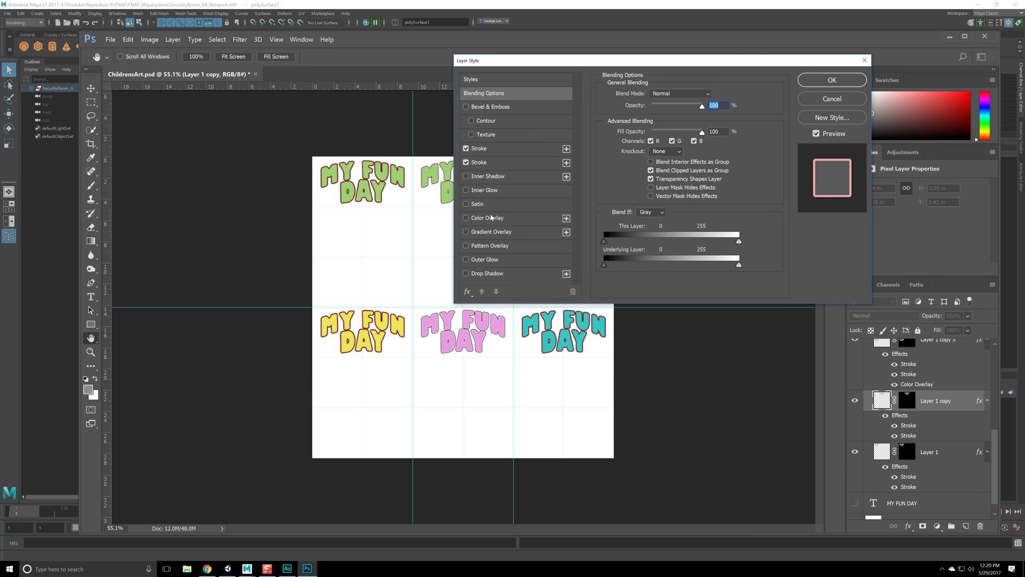
{"action": "left_click", "coordinate": [475, 218]}
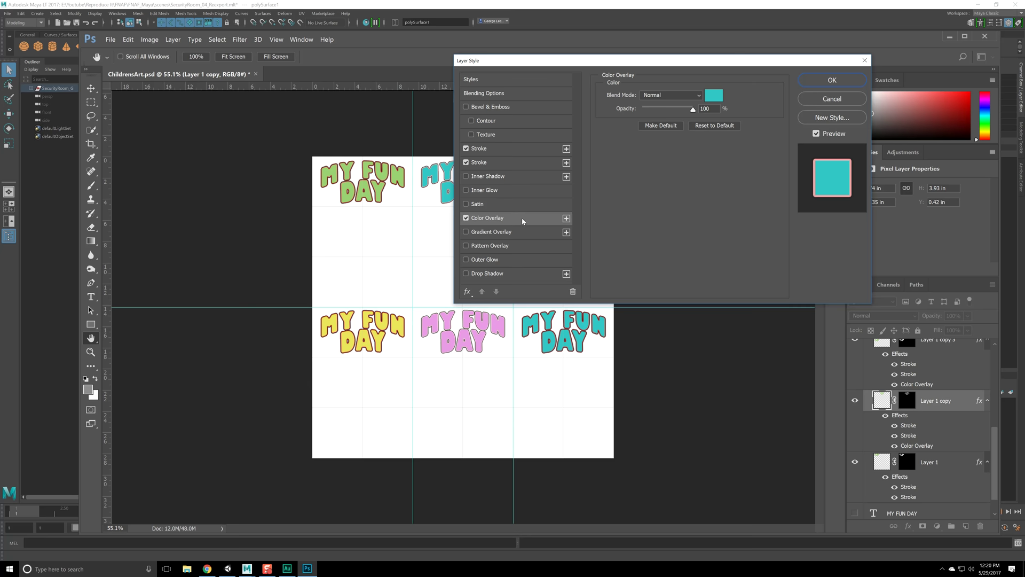
{"action": "left_click", "coordinate": [715, 97]}
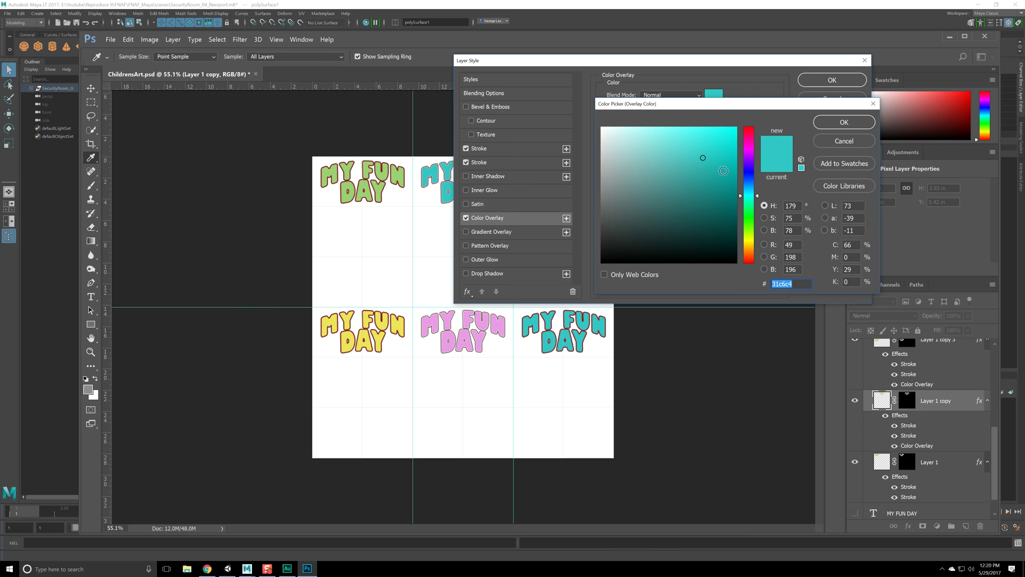
{"action": "left_click_drag", "start_coordinate": [753, 155], "coordinate": [735, 142]}
{"action": "mouse_move", "coordinate": [665, 140]}
{"action": "left_mouse_down"}
{"action": "mouse_move", "coordinate": [647, 130]}
{"action": "mouse_move", "coordinate": [716, 172]}
{"action": "mouse_move", "coordinate": [729, 147]}
{"action": "mouse_move", "coordinate": [676, 177]}
{"action": "mouse_move", "coordinate": [674, 163]}
{"action": "left_mouse_up"}
{"action": "mouse_move", "coordinate": [753, 171]}
{"action": "left_mouse_down"}
{"action": "mouse_move", "coordinate": [753, 218]}
{"action": "mouse_move", "coordinate": [753, 168]}
{"action": "mouse_move", "coordinate": [734, 134]}
{"action": "mouse_move", "coordinate": [708, 191]}
{"action": "mouse_move", "coordinate": [658, 169]}
{"action": "left_mouse_up"}
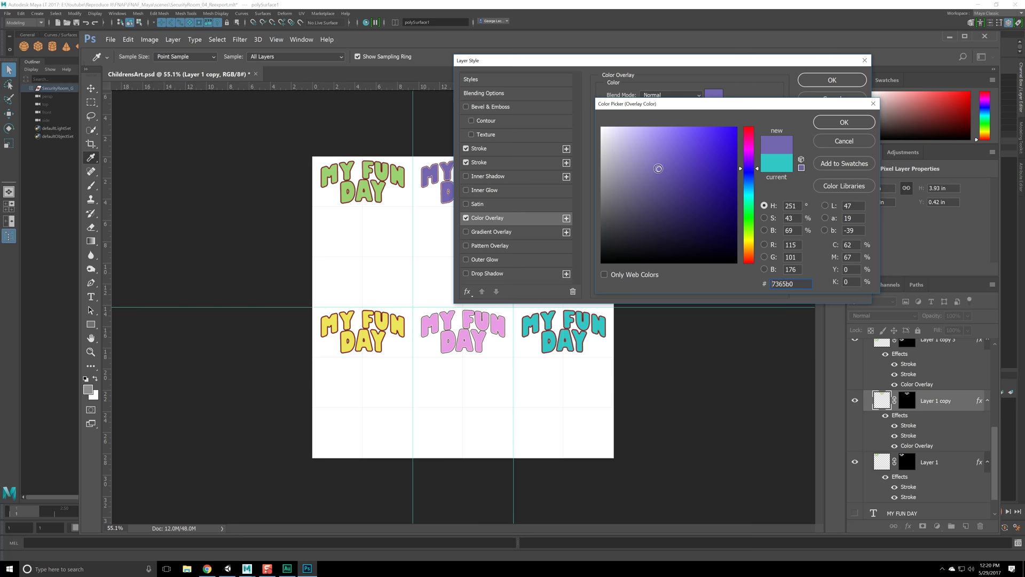
{"action": "left_click", "coordinate": [838, 123]}
{"action": "left_click", "coordinate": [829, 79]}
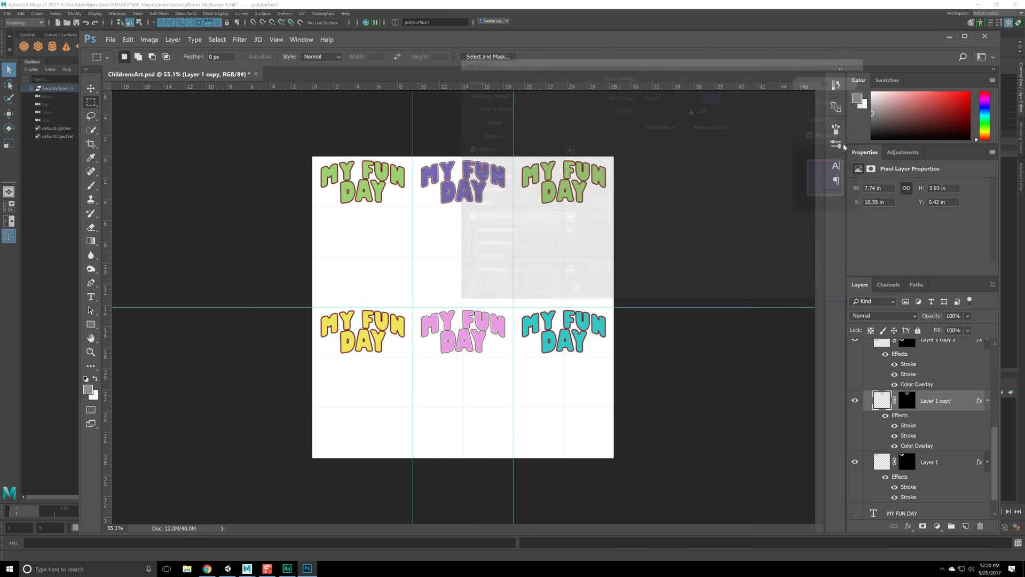
- Add a bright red Color Overlay with Normal blending at 100% opacity to the upper left title on Layer 1
{"action": "scroll", "coordinate": [937, 417], "scroll_direction": "down", "scroll_amount": 1}
{"action": "double_click", "coordinate": [942, 436]}
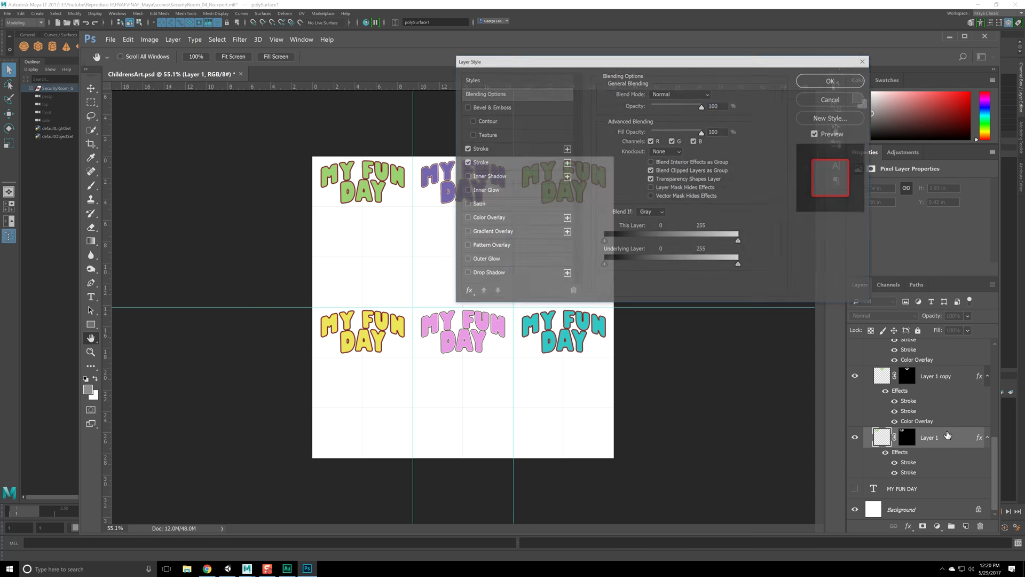
{"action": "left_click", "coordinate": [487, 217]}
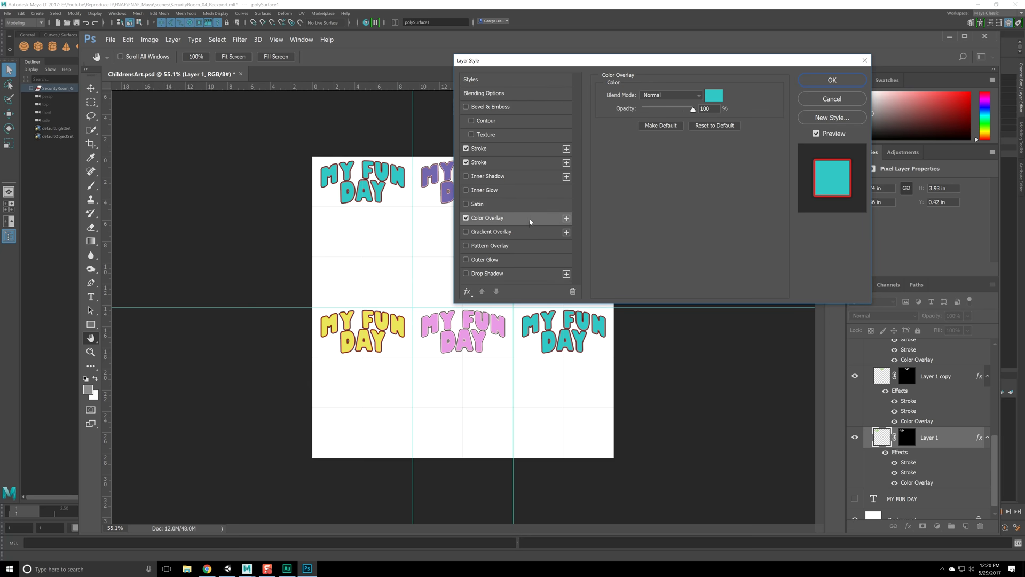
{"action": "left_click", "coordinate": [714, 94]}
{"action": "left_click_drag", "start_coordinate": [750, 255], "coordinate": [749, 245]}
{"action": "left_click", "coordinate": [705, 216]}
{"action": "left_click", "coordinate": [706, 221]}
{"action": "type", "text": "6e3434"}
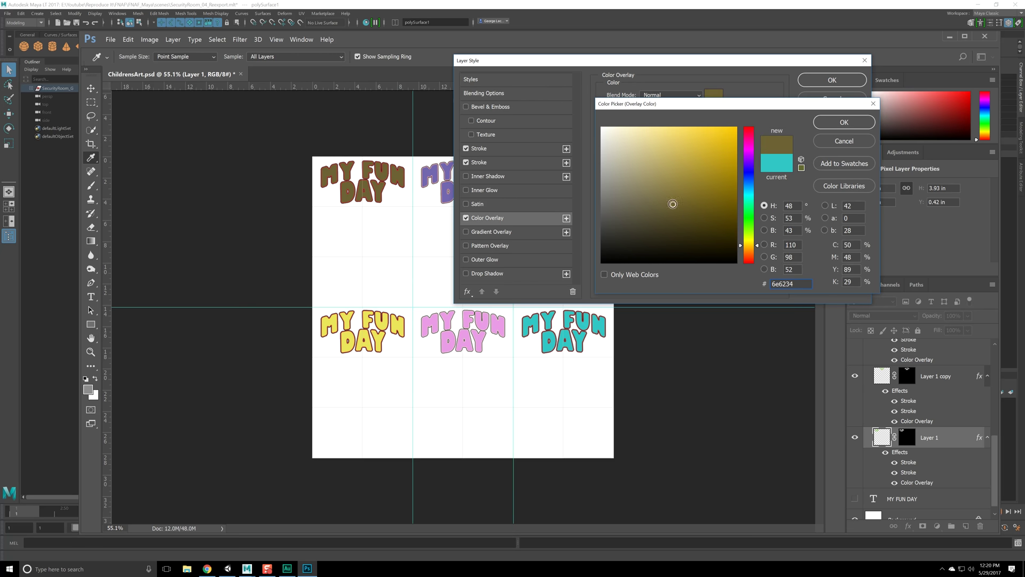
{"action": "left_click", "coordinate": [694, 165]}
{"action": "left_click", "coordinate": [686, 139]}
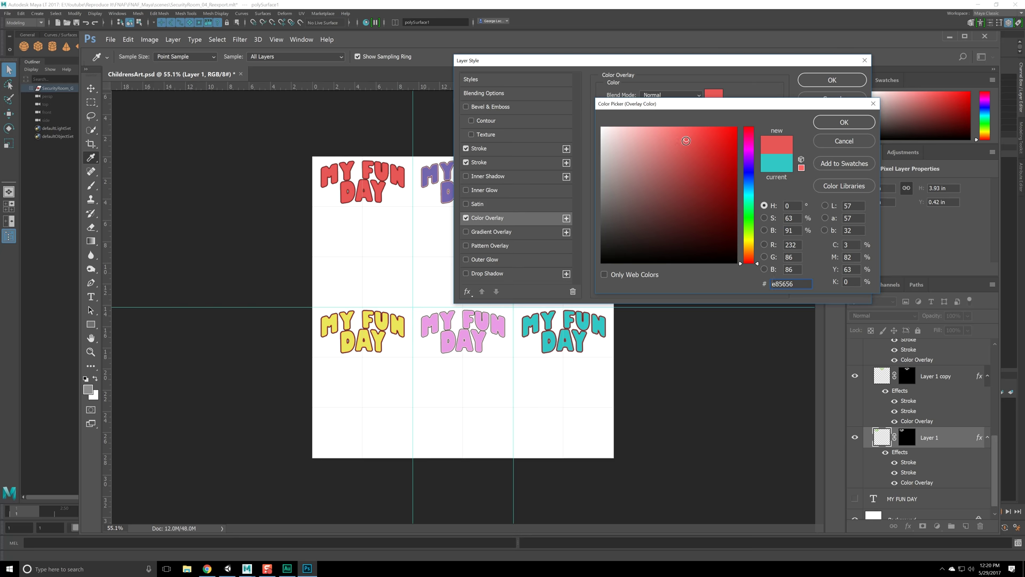
{"action": "left_click", "coordinate": [689, 137]}
{"action": "left_click", "coordinate": [835, 121]}
{"action": "left_click", "coordinate": [831, 80]}
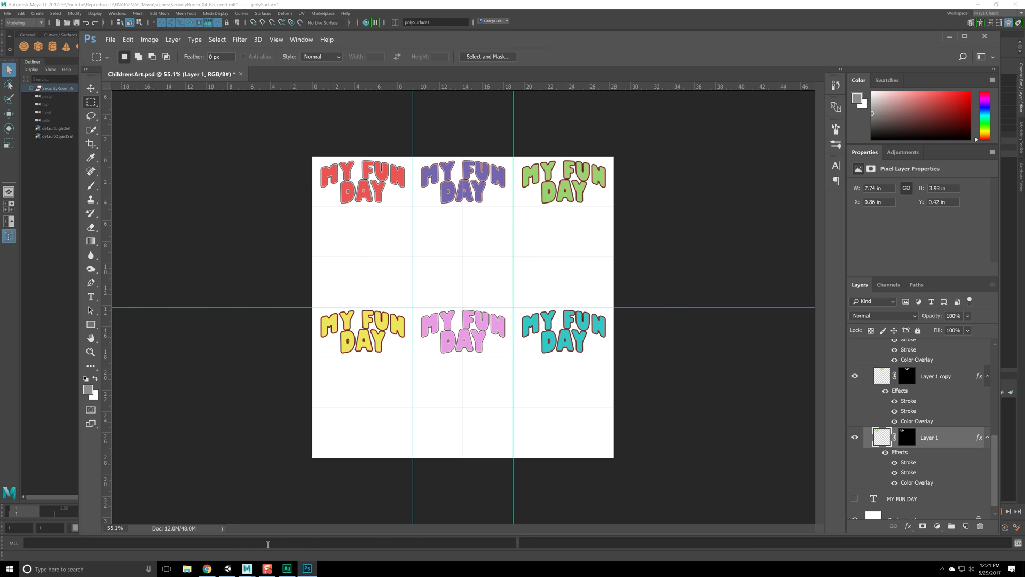
- Save the ChildrensArt document and collapse the MyFunDay group
{"action": "left_click", "coordinate": [287, 569]}
{"action": "left_click", "coordinate": [288, 570]}
{"action": "key", "text": "ctrl+s"}
{"action": "left_click", "coordinate": [635, 174]}
{"action": "scroll", "coordinate": [362, 202], "scroll_direction": "up", "scroll_amount": 3}
{"action": "scroll", "coordinate": [948, 395], "scroll_direction": "up", "scroll_amount": 2}
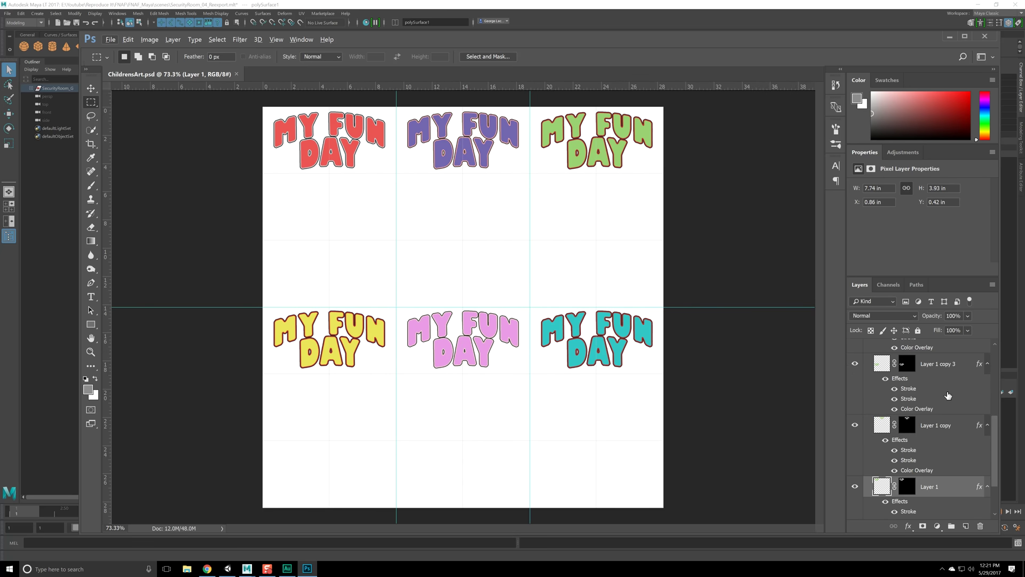
{"action": "scroll", "coordinate": [949, 395], "scroll_direction": "up", "scroll_amount": 2}
{"action": "left_click", "coordinate": [876, 345]}
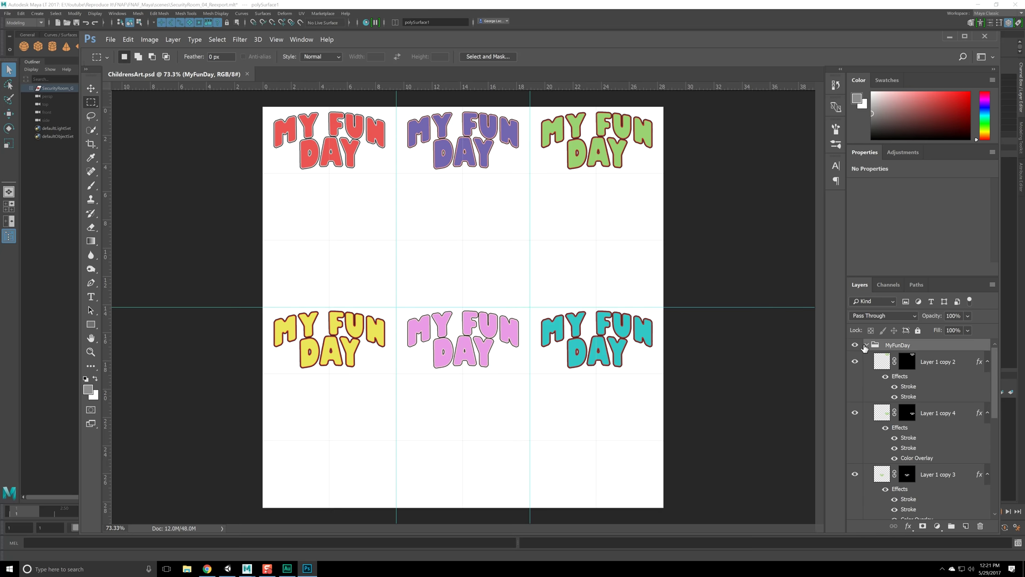
{"action": "left_click", "coordinate": [867, 345]}
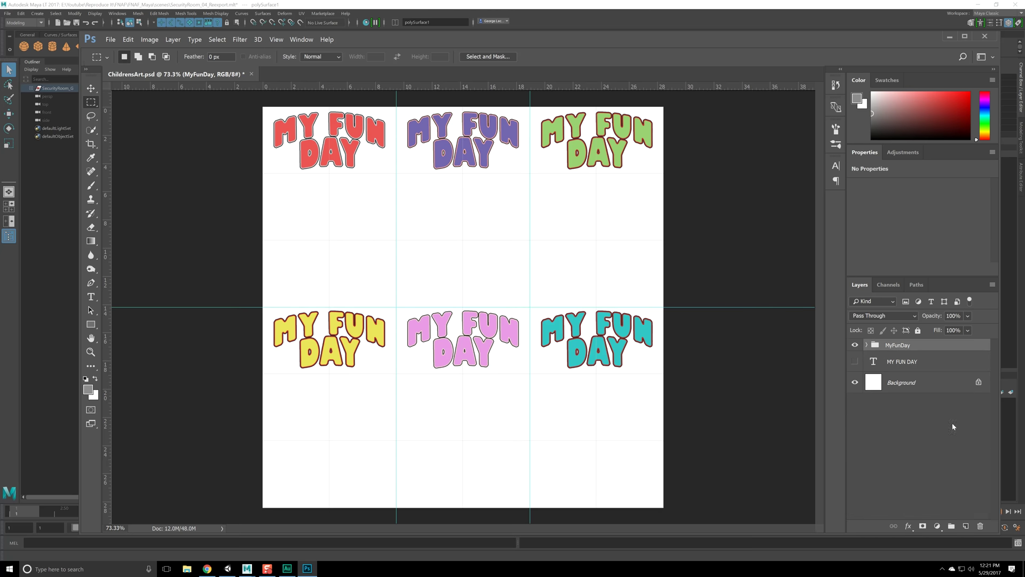
- Create a new layer group above MyFunDay and activate the Brush tool for the drawings
{"action": "left_click", "coordinate": [951, 526]}
{"action": "key", "text": "b"}
{"action": "scroll", "coordinate": [199, 202], "scroll_direction": "up", "scroll_amount": 5}
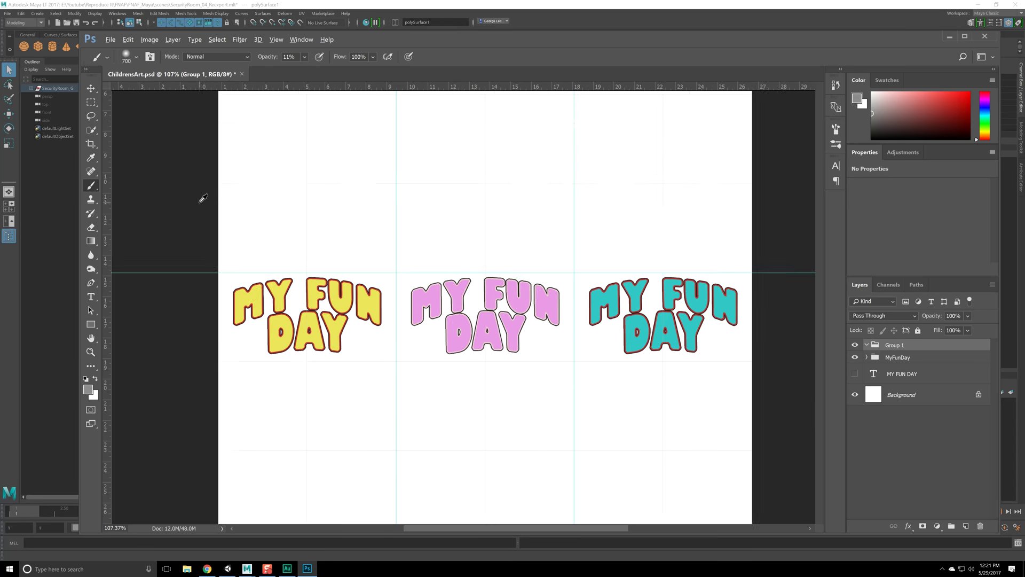
{"action": "scroll", "coordinate": [210, 254], "scroll_direction": "down", "scroll_amount": 5}
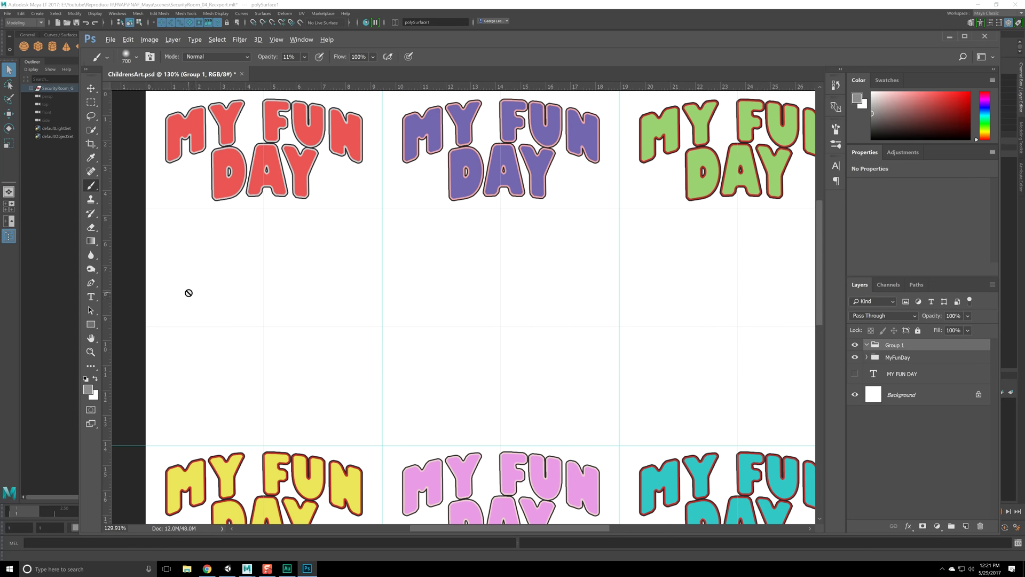
{"action": "scroll", "coordinate": [348, 328], "scroll_direction": "up", "scroll_amount": 3}
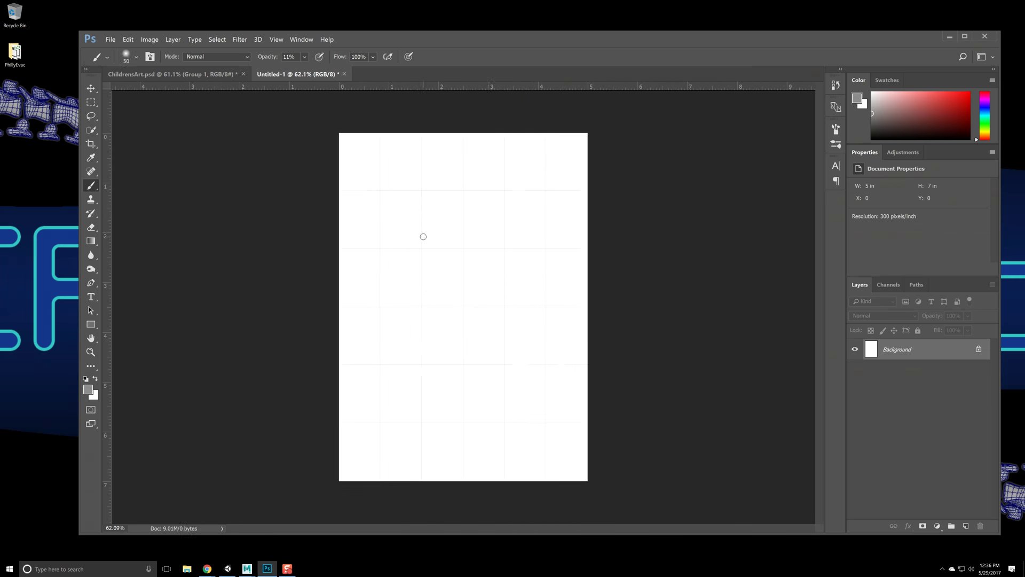
- Sketch faces, a spiky-haired child, a creature and a gift, then shade the child pink and blue on a new layer
{"action": "mouse_move", "coordinate": [421, 235]}
{"action": "left_mouse_down"}
{"action": "mouse_move", "coordinate": [486, 396]}
{"action": "mouse_move", "coordinate": [533, 294]}
{"action": "mouse_move", "coordinate": [411, 247]}
{"action": "mouse_move", "coordinate": [470, 291]}
{"action": "left_mouse_up"}
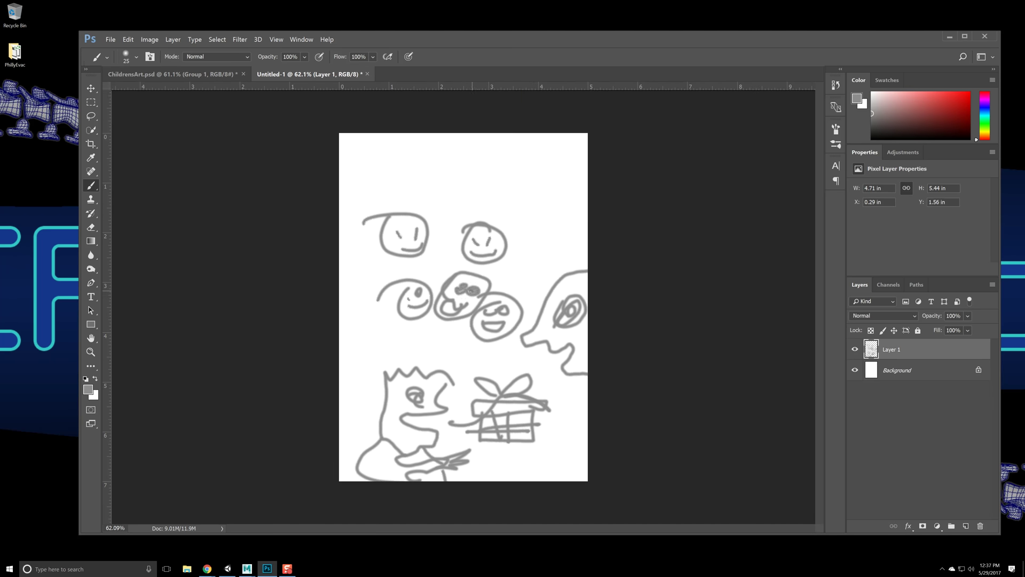
{"action": "left_click", "coordinate": [966, 526]}
{"action": "left_click", "coordinate": [88, 389]}
{"action": "left_click", "coordinate": [842, 121]}
{"action": "left_click", "coordinate": [836, 129]}
{"action": "left_click_drag", "start_coordinate": [394, 380], "coordinate": [438, 472]}
{"action": "key", "text": "i"}
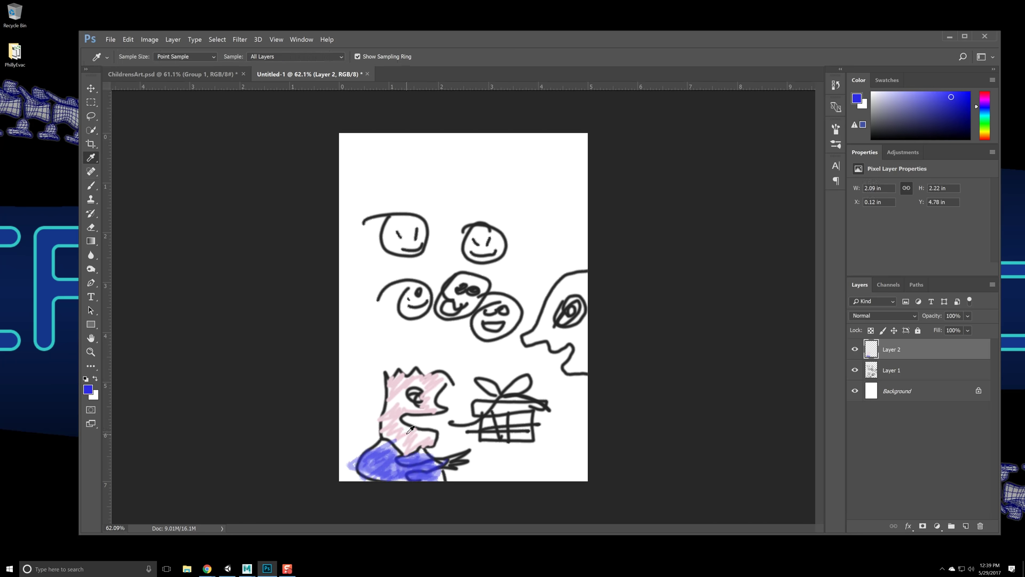
- Colour the gift red, the creature brown and the round faces yellow-green, and place the colour layer below the outlines
{"action": "left_click", "coordinate": [88, 389]}
{"action": "left_click_drag", "start_coordinate": [483, 384], "coordinate": [526, 436]}
{"action": "left_click", "coordinate": [843, 121]}
{"action": "left_click_drag", "start_coordinate": [580, 280], "coordinate": [577, 360]}
{"action": "left_click_drag", "start_coordinate": [408, 299], "coordinate": [497, 320]}
{"action": "left_click_drag", "start_coordinate": [891, 349], "coordinate": [891, 379]}
- Create a layer group named Pic2 and outline a long-eared animal in a gift box beside a child labelled ME
{"action": "left_click", "coordinate": [952, 526]}
{"action": "type", "text": "Pic2"}
{"action": "left_click", "coordinate": [966, 526]}
{"action": "mouse_move", "coordinate": [365, 369]}
{"action": "left_mouse_down"}
{"action": "mouse_move", "coordinate": [502, 318]}
{"action": "mouse_move", "coordinate": [572, 395]}
{"action": "left_mouse_up"}
{"action": "left_click_drag", "start_coordinate": [385, 331], "coordinate": [451, 227]}
{"action": "left_click_drag", "start_coordinate": [518, 262], "coordinate": [566, 262]}
- Colour the animal blue-purple, the gift ribbon red and the child's hair, face and clothes on a new layer below the outlines
{"action": "left_click", "coordinate": [966, 526]}
{"action": "left_click_drag", "start_coordinate": [900, 362], "coordinate": [901, 390]}
{"action": "left_click", "coordinate": [88, 390]}
{"action": "left_click", "coordinate": [844, 122]}
{"action": "mouse_move", "coordinate": [385, 227]}
{"action": "left_mouse_down"}
{"action": "mouse_move", "coordinate": [429, 352]}
{"action": "mouse_move", "coordinate": [406, 443]}
{"action": "left_mouse_up"}
{"action": "left_click", "coordinate": [88, 389]}
{"action": "left_click_drag", "start_coordinate": [486, 387], "coordinate": [566, 382]}
{"action": "left_click_drag", "start_coordinate": [529, 321], "coordinate": [576, 350]}
{"action": "left_click_drag", "start_coordinate": [505, 436], "coordinate": [550, 432]}
{"action": "left_click_drag", "start_coordinate": [551, 336], "coordinate": [529, 365]}
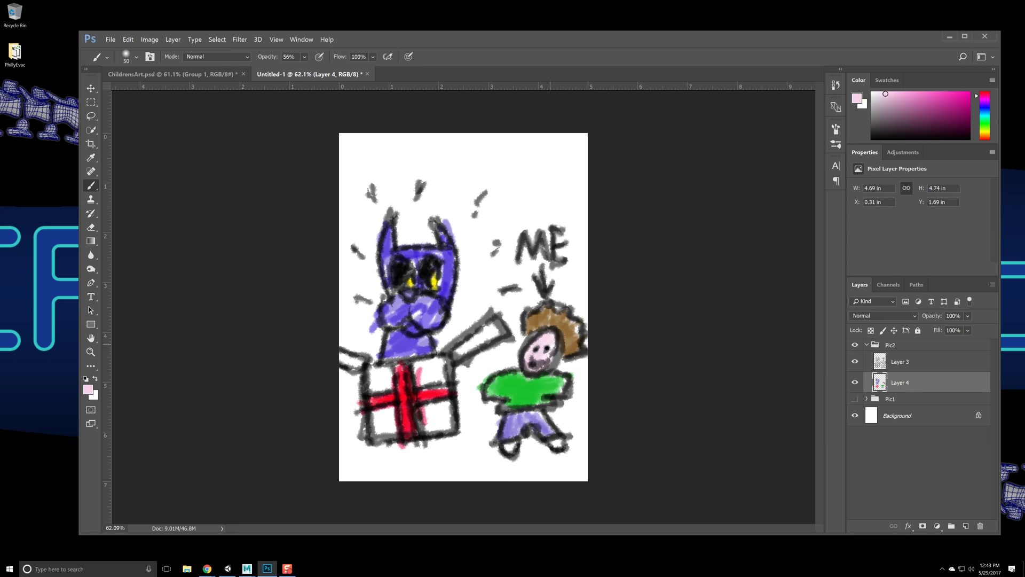
- Hide Pic2, create a Pic3 group and outline a star, eight balloons and a sad child on a new layer
{"action": "left_click", "coordinate": [855, 345]}
{"action": "left_click", "coordinate": [951, 526]}
{"action": "double_click", "coordinate": [894, 347]}
{"action": "type", "text": "Pic3"}
{"action": "left_click", "coordinate": [966, 526]}
{"action": "left_click_drag", "start_coordinate": [427, 213], "coordinate": [446, 259]}
{"action": "left_click_drag", "start_coordinate": [502, 328], "coordinate": [452, 408]}
{"action": "left_click_drag", "start_coordinate": [379, 353], "coordinate": [409, 382]}
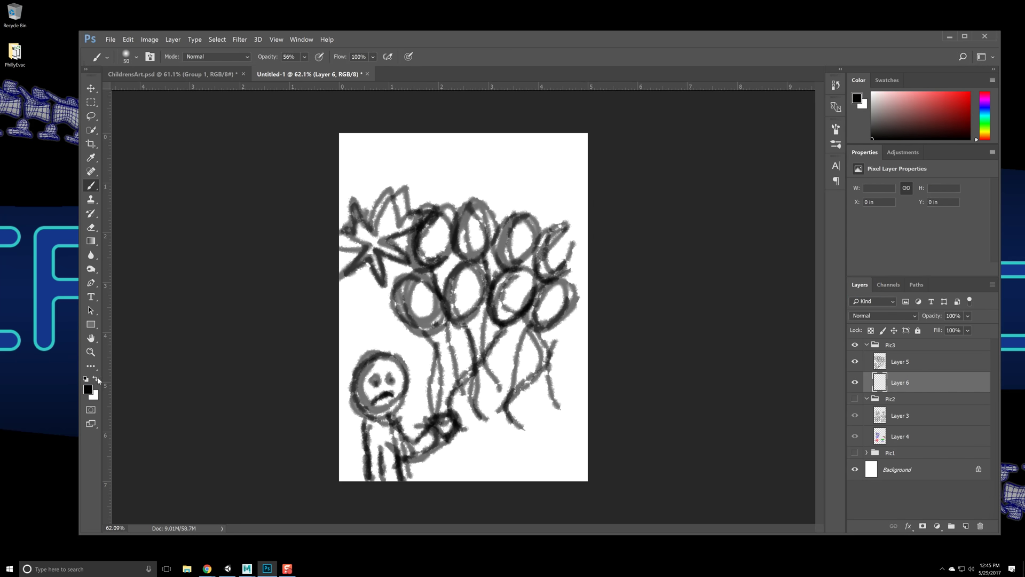
- Colour the star, balloons and sad child in Pic3 on the layer beneath the outlines
{"action": "left_click_drag", "start_coordinate": [430, 222], "coordinate": [435, 253]}
{"action": "left_click", "coordinate": [88, 390]}
{"action": "left_click", "coordinate": [908, 122]}
- Create a Pic4 group and outline in black a bear with a top hat, a gift and a small child
{"action": "left_click", "coordinate": [952, 526]}
{"action": "double_click", "coordinate": [894, 345]}
{"action": "type", "text": "Pic4"}
{"action": "left_click", "coordinate": [966, 526]}
{"action": "left_click", "coordinate": [86, 380]}
{"action": "mouse_move", "coordinate": [532, 274]}
{"action": "left_mouse_down"}
{"action": "mouse_move", "coordinate": [473, 338]}
{"action": "mouse_move", "coordinate": [536, 336]}
{"action": "left_mouse_up"}
{"action": "left_click_drag", "start_coordinate": [399, 309], "coordinate": [455, 311]}
{"action": "left_click_drag", "start_coordinate": [398, 394], "coordinate": [427, 385]}
- Paint the Pic4 bear brown, the gift ribbon red and the child's skirt purple with a larger brush beneath the outlines
{"action": "left_click_drag", "start_coordinate": [900, 382], "coordinate": [900, 354]}
{"action": "left_click", "coordinate": [900, 383]}
{"action": "key", "text": "bracketright"}
{"action": "key", "text": "bracketright"}
{"action": "key", "text": "bracketright"}
{"action": "key", "text": "bracketright"}
{"action": "mouse_move", "coordinate": [471, 278]}
{"action": "left_mouse_down"}
{"action": "mouse_move", "coordinate": [480, 294]}
{"action": "mouse_move", "coordinate": [526, 267]}
{"action": "left_mouse_up"}
{"action": "left_click", "coordinate": [88, 389]}
{"action": "left_click_drag", "start_coordinate": [473, 360], "coordinate": [542, 368]}
{"action": "left_click_drag", "start_coordinate": [409, 289], "coordinate": [427, 307]}
{"action": "left_click_drag", "start_coordinate": [399, 407], "coordinate": [393, 430]}
- Collapse the Pic4 group and create two new layer groups named Pic5 and Pic6
{"action": "left_click", "coordinate": [867, 345]}
{"action": "left_click", "coordinate": [952, 526]}
{"action": "double_click", "coordinate": [895, 357]}
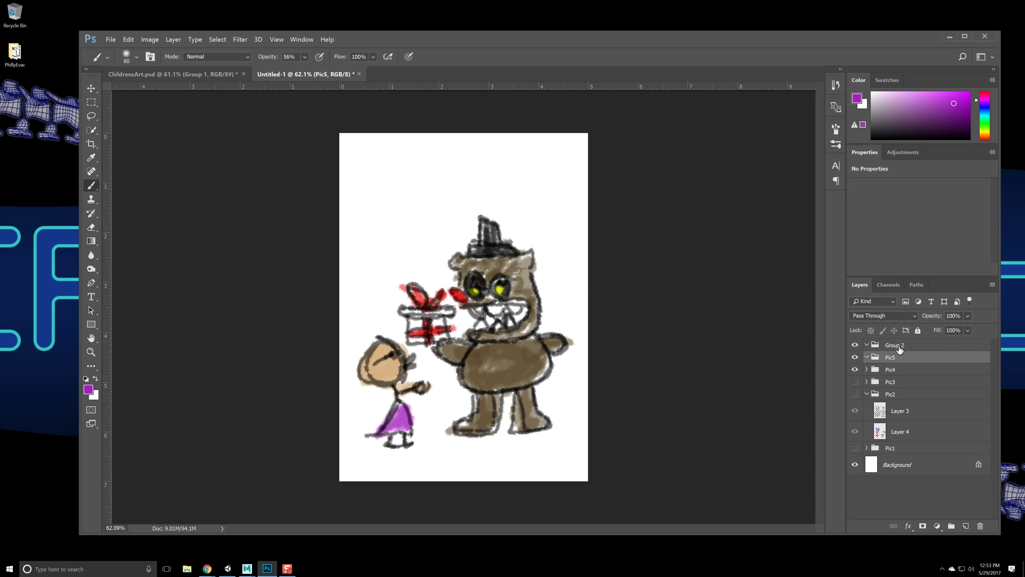
{"action": "type", "text": "Pic5"}
{"action": "double_click", "coordinate": [895, 345]}
{"action": "type", "text": "Pic6"}
- Draw a close-up blue face with black and yellow eyes, a red nose and a wide curved mouth for Pic5
{"action": "left_click", "coordinate": [966, 526]}
{"action": "left_click", "coordinate": [855, 453]}
{"action": "left_click_drag", "start_coordinate": [373, 311], "coordinate": [560, 331]}
{"action": "left_click", "coordinate": [900, 437]}
{"action": "left_click", "coordinate": [88, 389]}
{"action": "left_click", "coordinate": [88, 389]}
{"action": "left_click_drag", "start_coordinate": [430, 230], "coordinate": [441, 238]}
- Hide and collapse Pic5, then outline two large faces, two children and a tiered cake with a candle in Pic6
{"action": "left_click", "coordinate": [855, 399]}
{"action": "left_click", "coordinate": [866, 399]}
{"action": "left_click", "coordinate": [902, 383]}
{"action": "left_click_drag", "start_coordinate": [414, 350], "coordinate": [411, 369]}
{"action": "left_click_drag", "start_coordinate": [426, 438], "coordinate": [514, 439]}
- Colour the Pic6 faces tan, the cake tiers pink and yellow-green, and the candle flame orange
{"action": "left_click", "coordinate": [88, 389]}
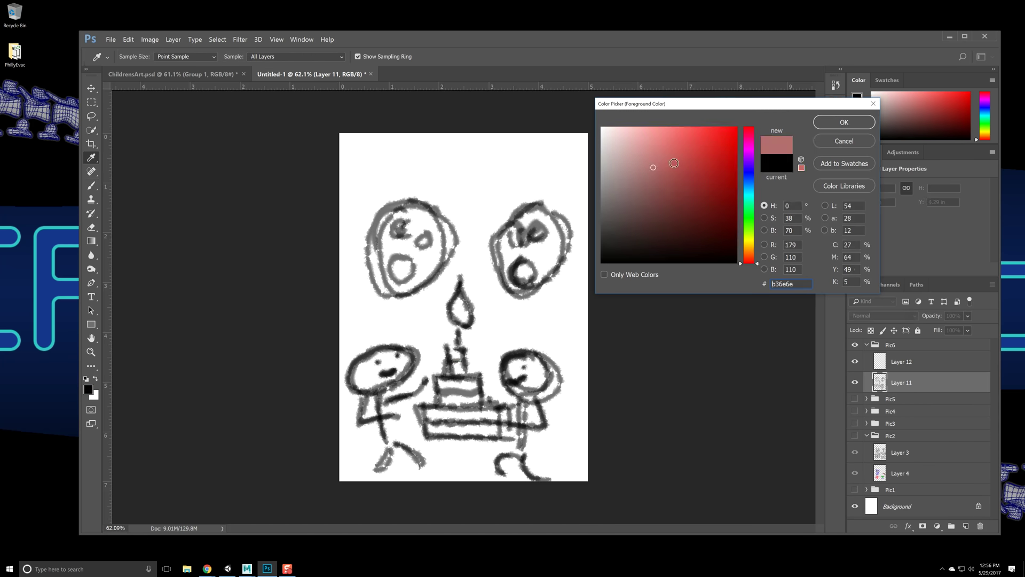
{"action": "left_click", "coordinate": [844, 122]}
{"action": "left_click_drag", "start_coordinate": [373, 363], "coordinate": [529, 374]}
{"action": "left_click", "coordinate": [88, 389]}
{"action": "left_click_drag", "start_coordinate": [385, 229], "coordinate": [529, 241]}
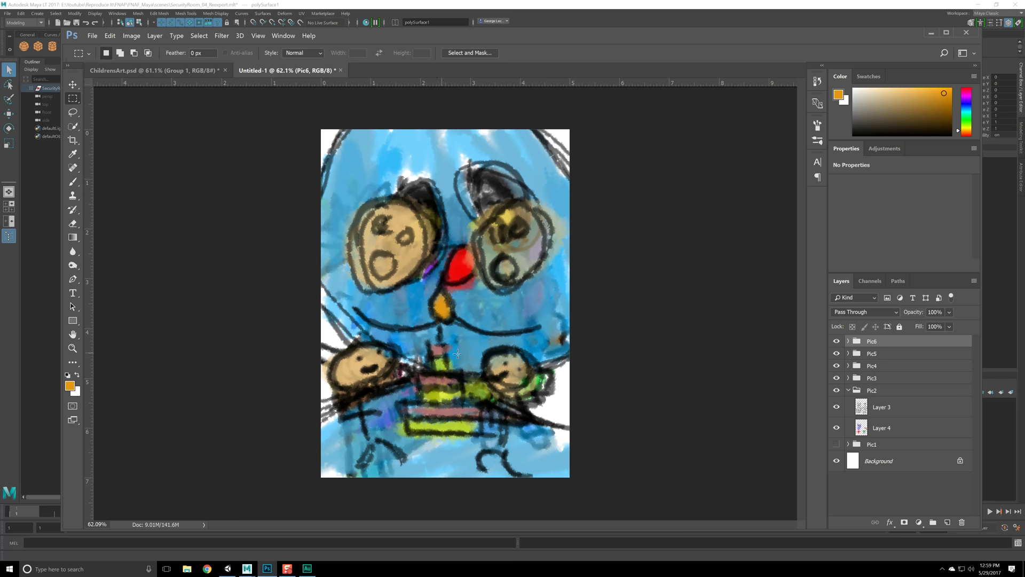
- Hide every picture group except Pic1 and collapse the Pic1 and Pic2 groups
{"action": "left_click", "coordinate": [837, 390]}
{"action": "mouse_move", "coordinate": [837, 388]}
{"action": "left_mouse_down"}
{"action": "mouse_move", "coordinate": [837, 342]}
{"action": "mouse_move", "coordinate": [837, 394]}
{"action": "left_mouse_up"}
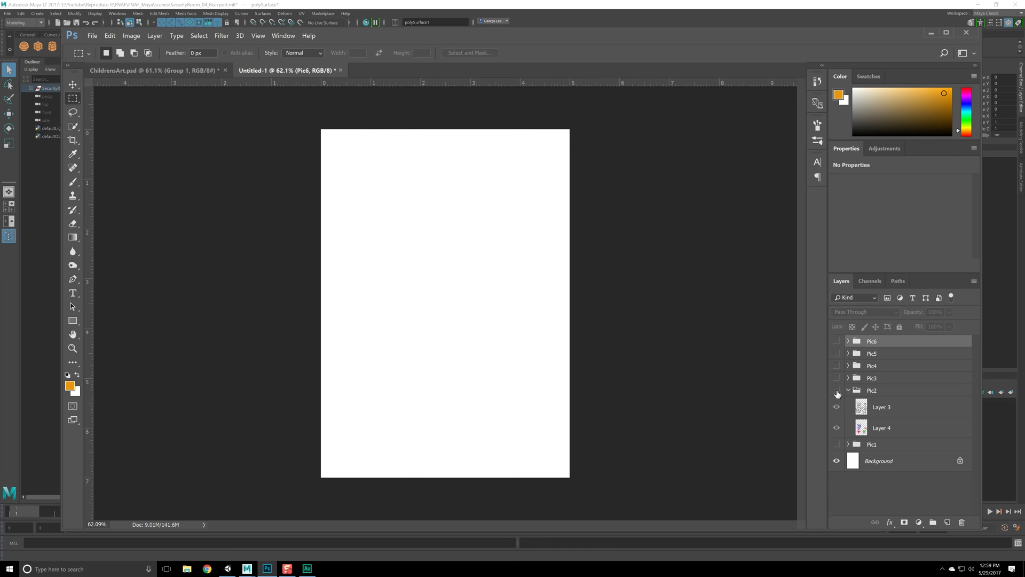
{"action": "left_click", "coordinate": [846, 444]}
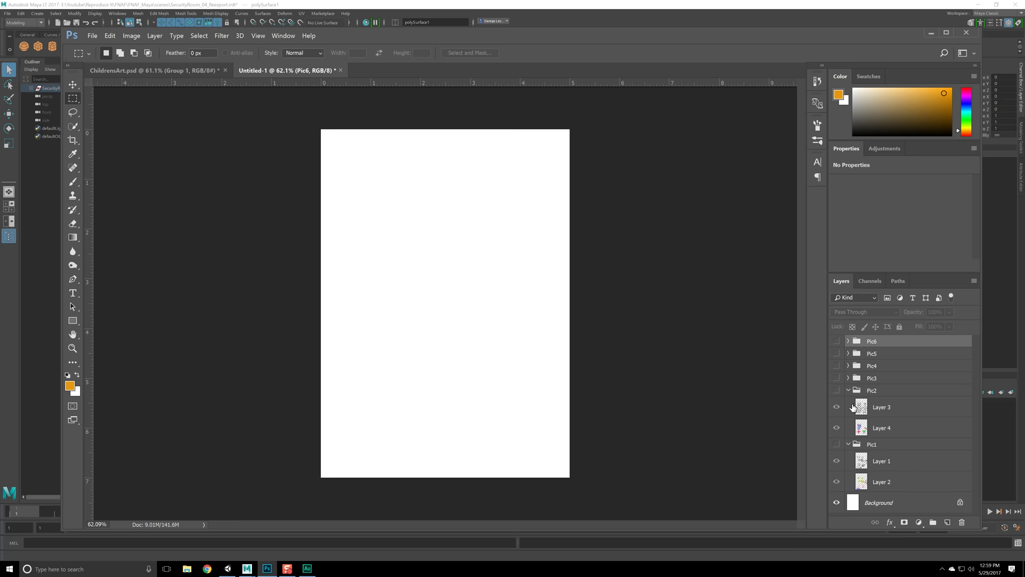
{"action": "left_click", "coordinate": [849, 391]}
{"action": "left_click", "coordinate": [849, 403]}
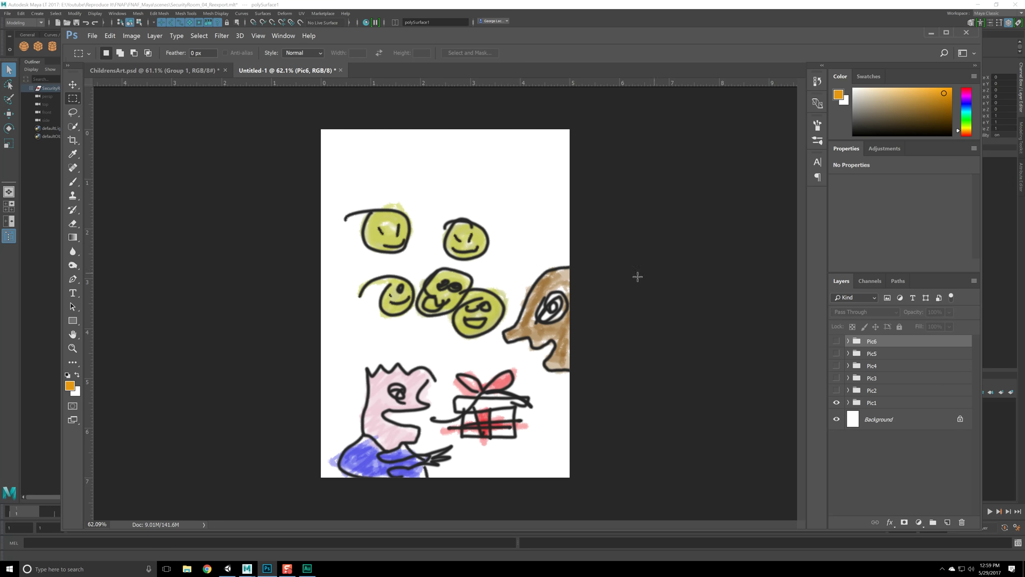
- Copy the whole visible Pic1 drawing and paste it into Group 1 of the ChildrensArt document
{"action": "key", "text": "ctrl+a"}
{"action": "left_click", "coordinate": [155, 70]}
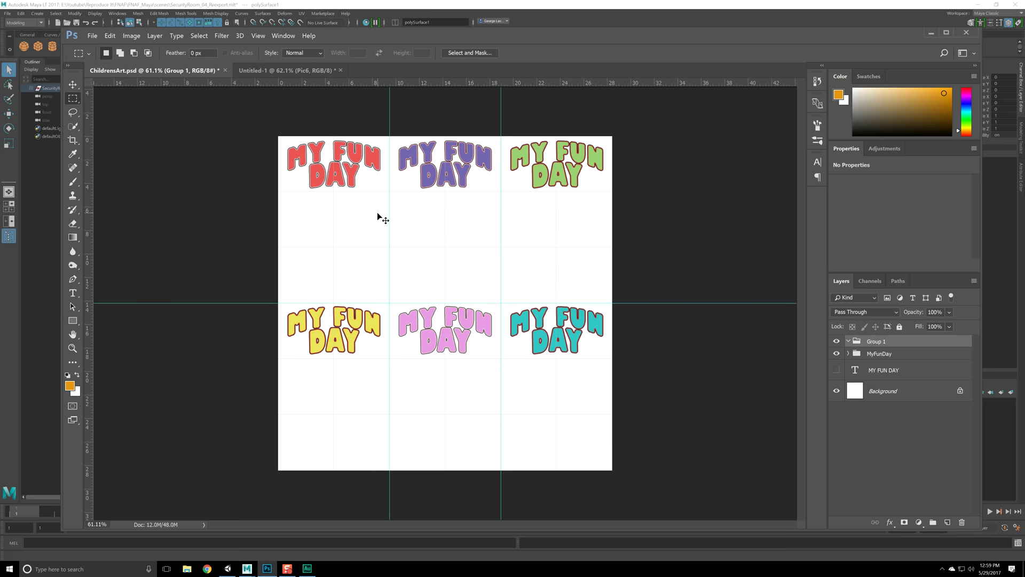
{"action": "key", "text": "ctrl+v"}
{"action": "key", "text": "v"}
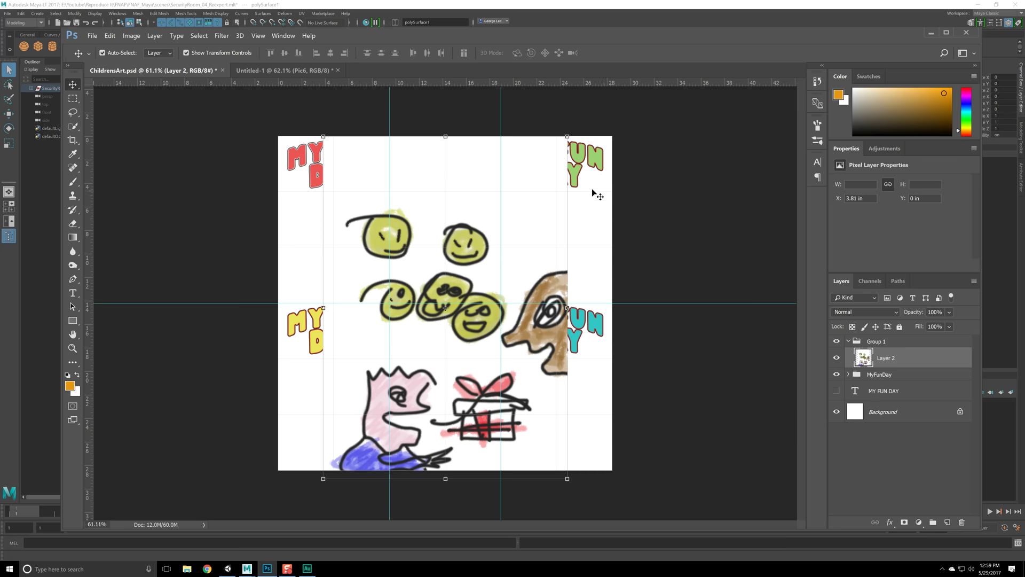
- Scale the pasted Pic1 drawing to fill the upper left grid cell and place Group 1 below the MyFunDay group
{"action": "left_click_drag", "start_coordinate": [567, 136], "coordinate": [363, 172]}
{"action": "left_click_drag", "start_coordinate": [383, 286], "coordinate": [389, 303]}
{"action": "left_click", "coordinate": [70, 87]}
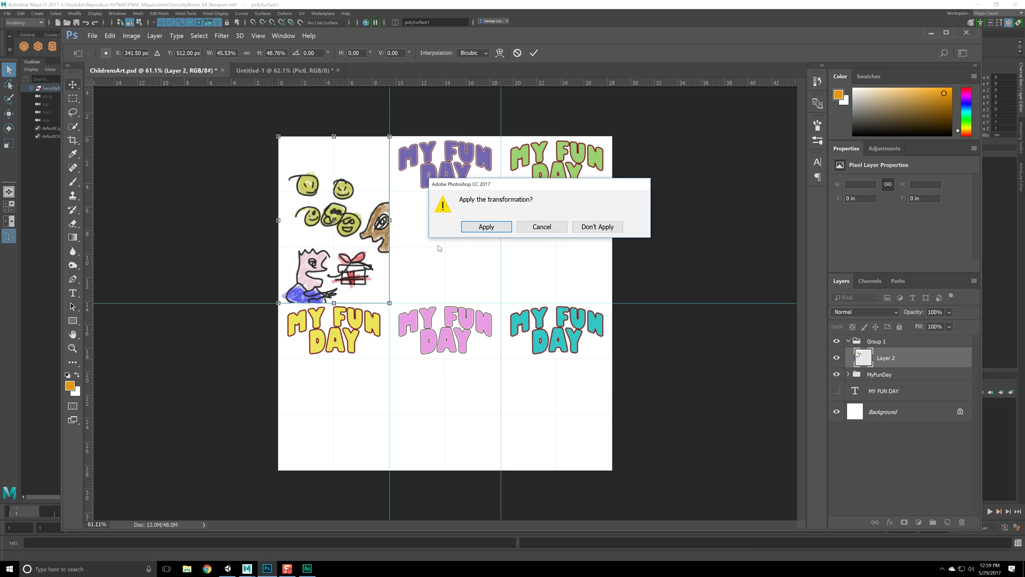
{"action": "left_click", "coordinate": [458, 228]}
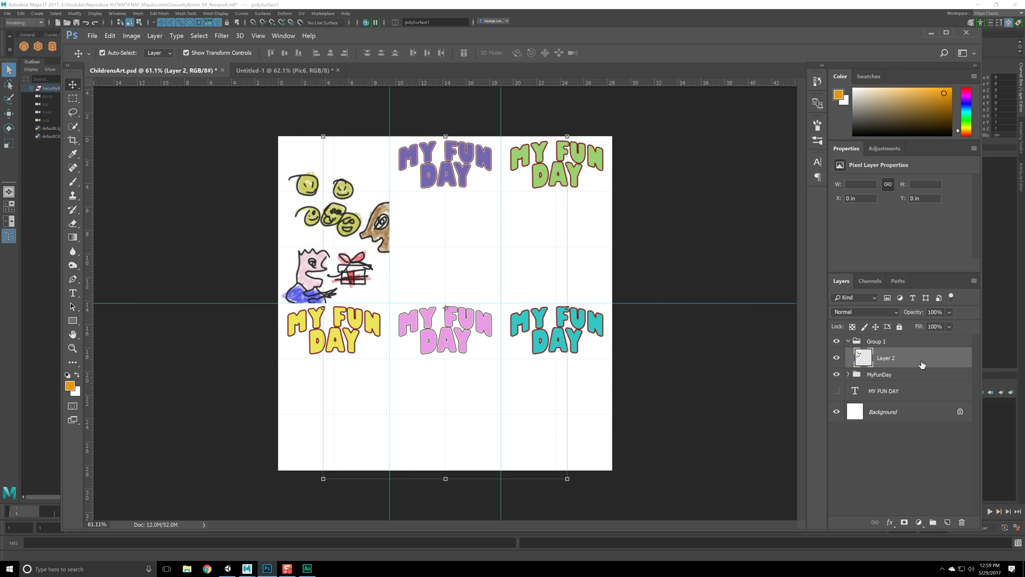
{"action": "left_click_drag", "start_coordinate": [875, 346], "coordinate": [903, 426]}
{"action": "left_click_drag", "start_coordinate": [890, 357], "coordinate": [898, 388]}
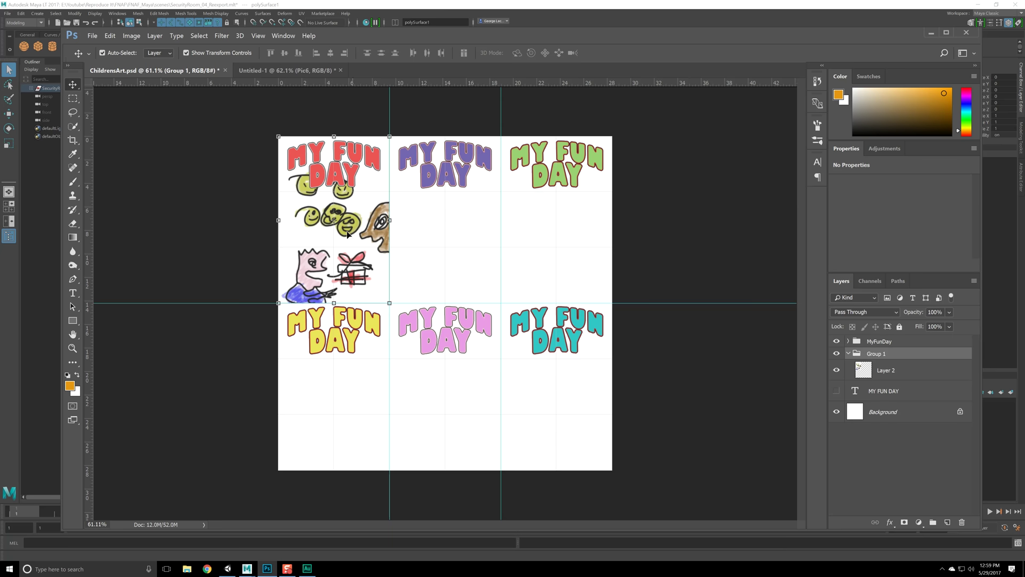
- Show only Pic2 in the Untitled-1 document and copy its drawing into ChildrensArt
{"action": "left_click", "coordinate": [277, 70]}
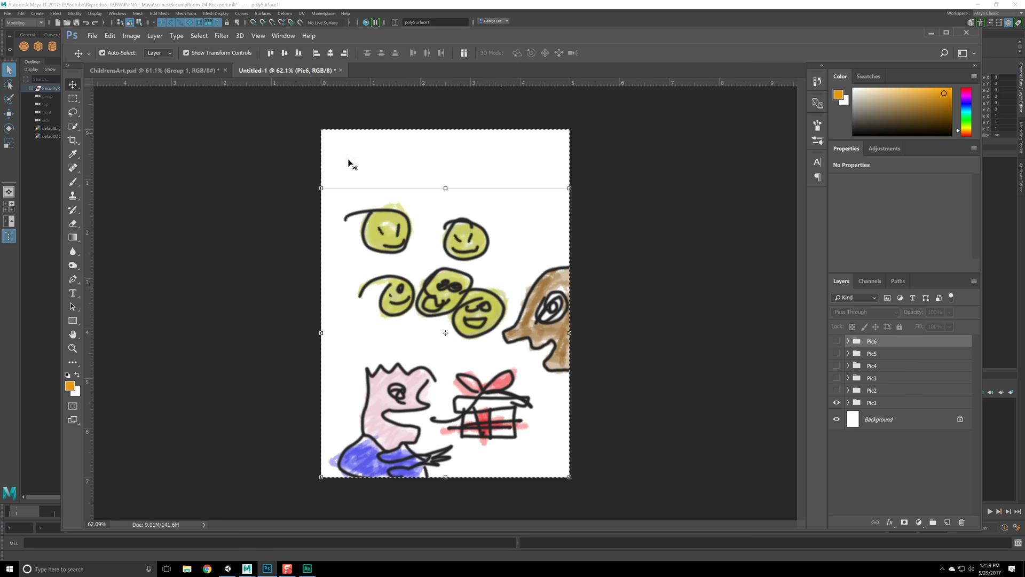
{"action": "left_click", "coordinate": [837, 391]}
{"action": "left_click", "coordinate": [837, 391]}
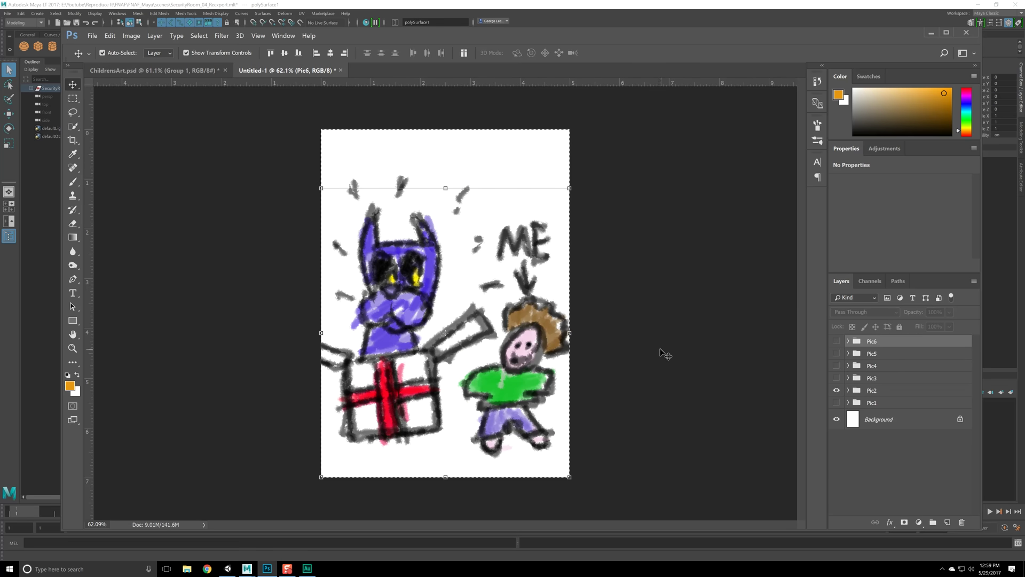
{"action": "mouse_move", "coordinate": [182, 93]}
{"action": "left_mouse_down"}
{"action": "mouse_move", "coordinate": [160, 71]}
{"action": "mouse_move", "coordinate": [198, 158]}
{"action": "left_mouse_up"}
- Scale the Pic2 drawing to fit the upper middle grid cell, apply the transformation and deselect the layer
{"action": "mouse_move", "coordinate": [469, 275]}
{"action": "left_mouse_down"}
{"action": "mouse_move", "coordinate": [534, 256]}
{"action": "mouse_move", "coordinate": [615, 254]}
{"action": "mouse_move", "coordinate": [556, 264]}
{"action": "mouse_move", "coordinate": [527, 237]}
{"action": "mouse_move", "coordinate": [535, 272]}
{"action": "left_mouse_up"}
{"action": "left_click_drag", "start_coordinate": [389, 476], "coordinate": [524, 307]}
{"action": "mouse_move", "coordinate": [576, 289]}
{"action": "left_mouse_down"}
{"action": "mouse_move", "coordinate": [458, 278]}
{"action": "mouse_move", "coordinate": [468, 281]}
{"action": "mouse_move", "coordinate": [465, 265]}
{"action": "left_mouse_up"}
{"action": "left_click_drag", "start_coordinate": [503, 306], "coordinate": [491, 290]}
{"action": "left_click", "coordinate": [72, 85]}
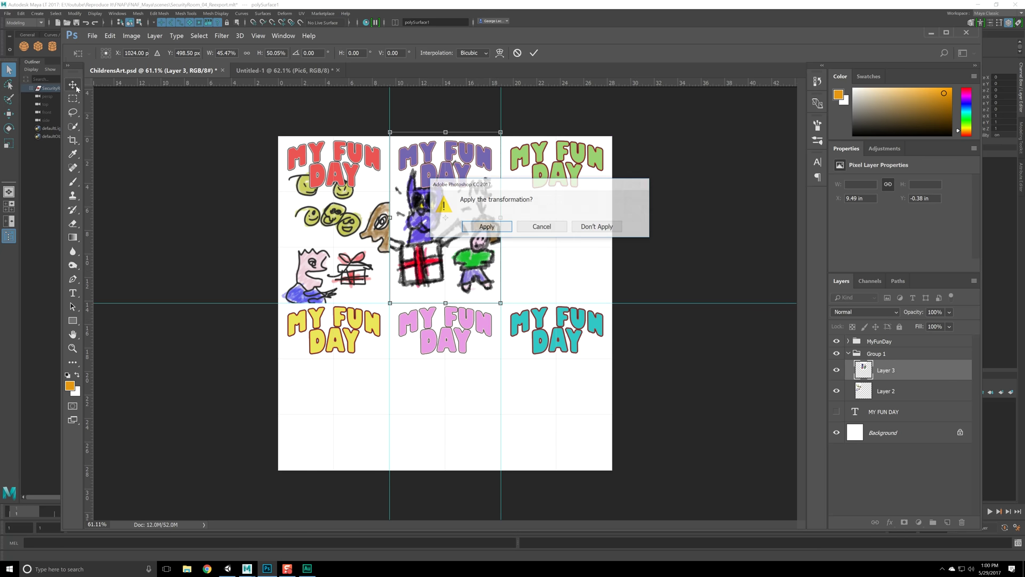
{"action": "left_click", "coordinate": [494, 226]}
{"action": "left_click", "coordinate": [898, 460]}
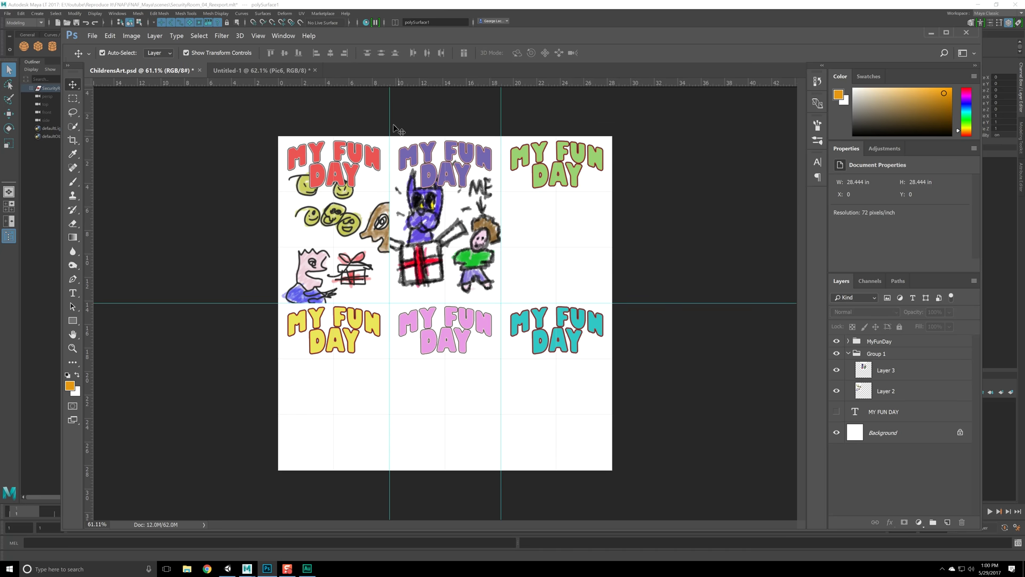
- Show only Pic3 in Untitled-1, copy the balloon drawing and paste it into ChildrensArt
{"action": "left_click", "coordinate": [242, 70]}
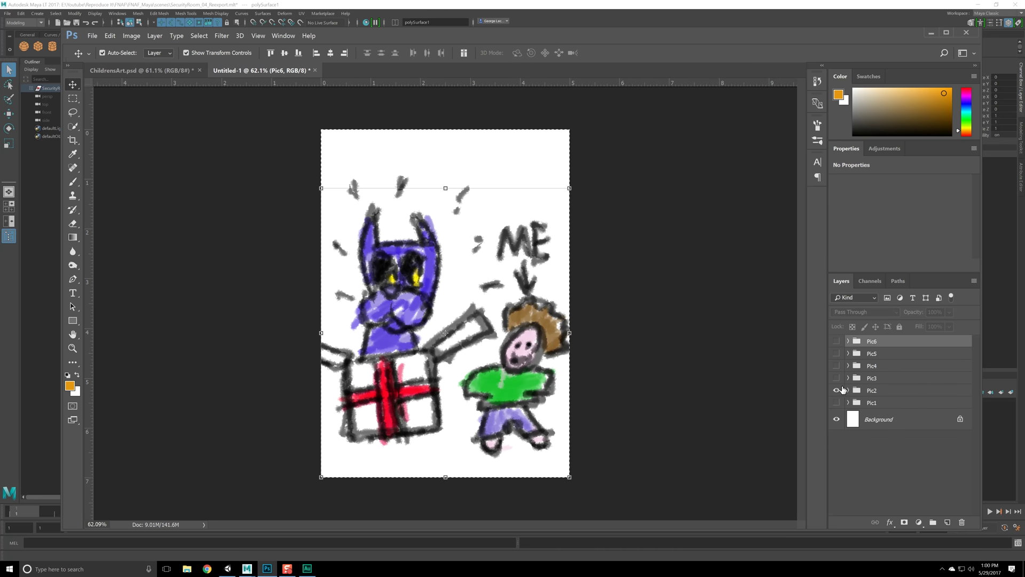
{"action": "left_click", "coordinate": [837, 379]}
{"action": "left_click", "coordinate": [837, 379]}
{"action": "left_click", "coordinate": [141, 70]}
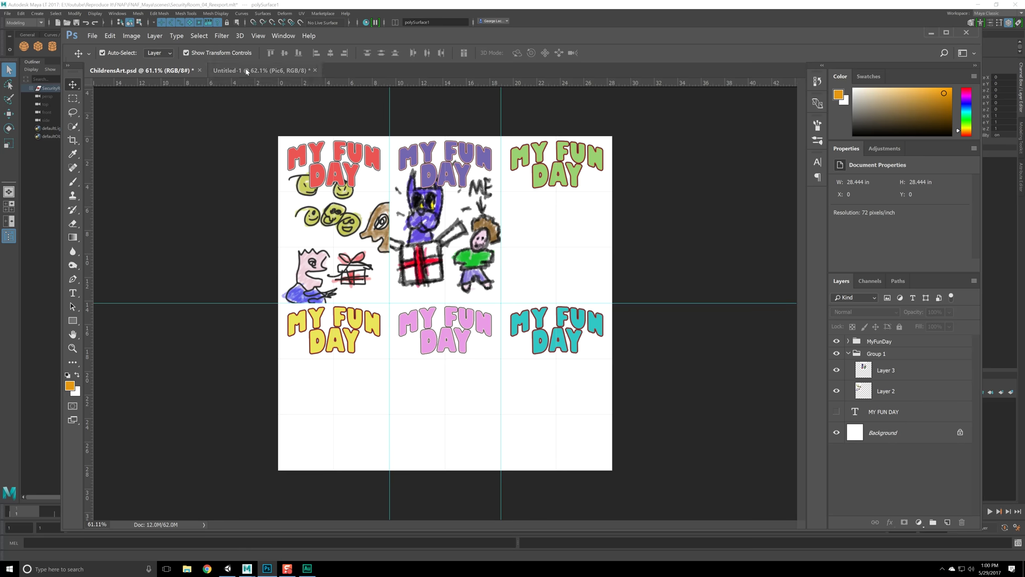
{"action": "left_click", "coordinate": [253, 70]}
{"action": "left_click", "coordinate": [895, 472]}
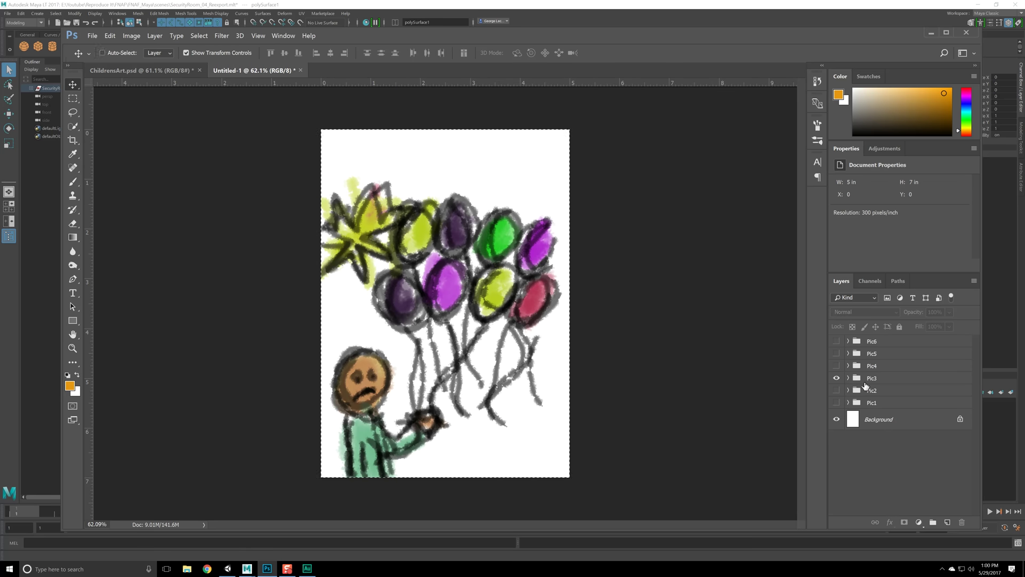
{"action": "left_click", "coordinate": [169, 73]}
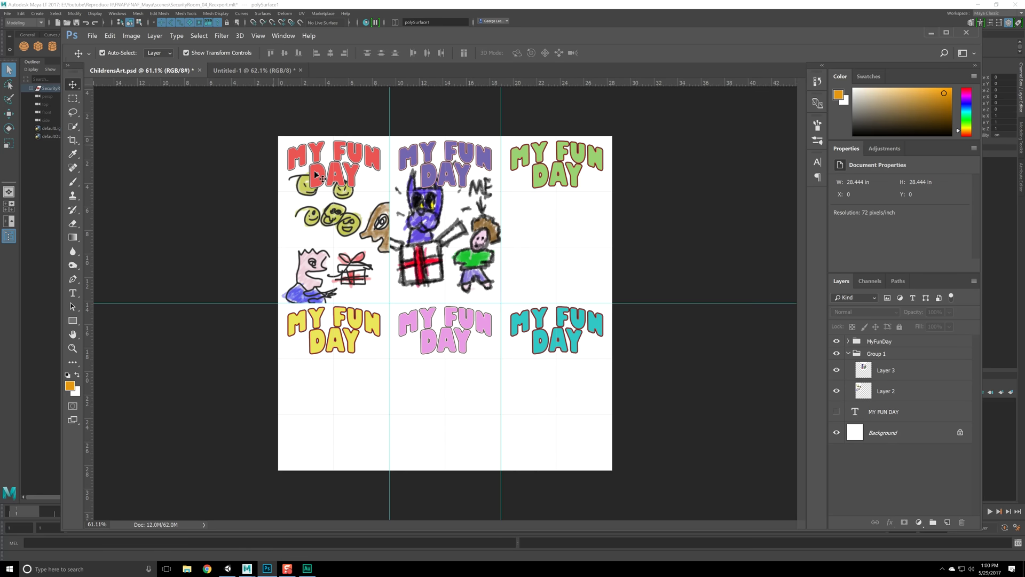
{"action": "key", "text": "ctrl+v"}
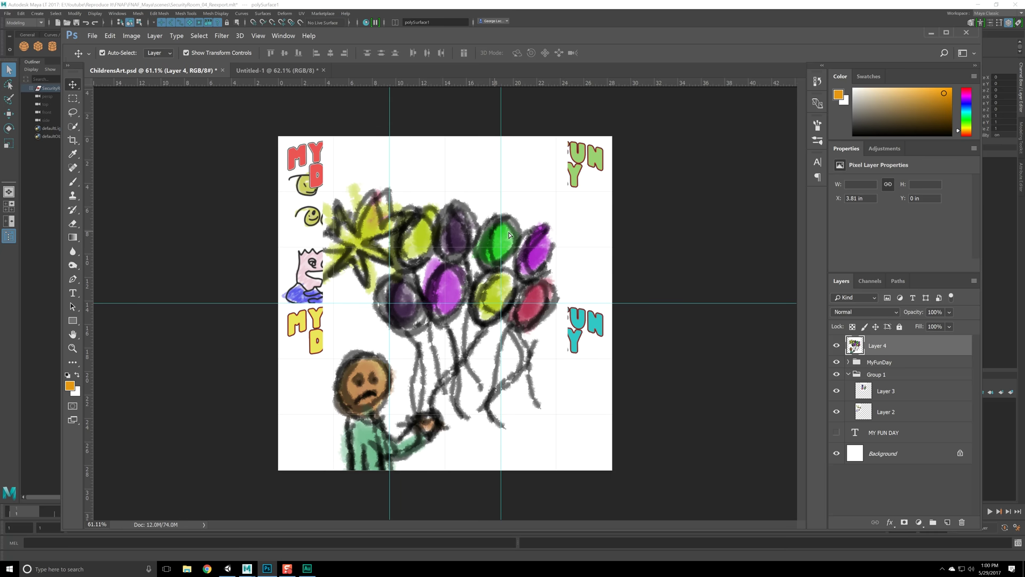
- Scale the balloon drawing to fill the upper right grid cell and move its layer into Group 1 below the titles
{"action": "key", "text": "shift+Right"}
{"action": "key", "text": "shift+Right"}
{"action": "key", "text": "shift+Right"}
{"action": "key", "text": "shift+Right"}
{"action": "key", "text": "shift+Right"}
{"action": "key", "text": "shift+Right"}
{"action": "key", "text": "shift+Right"}
{"action": "key", "text": "shift+Right"}
{"action": "key", "text": "shift+Right"}
{"action": "key", "text": "shift+Right"}
{"action": "key", "text": "shift+Right"}
{"action": "key", "text": "shift+Right"}
{"action": "key", "text": "shift+Right"}
{"action": "key", "text": "shift+Right"}
{"action": "mouse_move", "coordinate": [356, 477]}
{"action": "left_mouse_down"}
{"action": "mouse_move", "coordinate": [504, 312]}
{"action": "mouse_move", "coordinate": [508, 330]}
{"action": "mouse_move", "coordinate": [502, 304]}
{"action": "left_mouse_up"}
{"action": "key", "text": "v"}
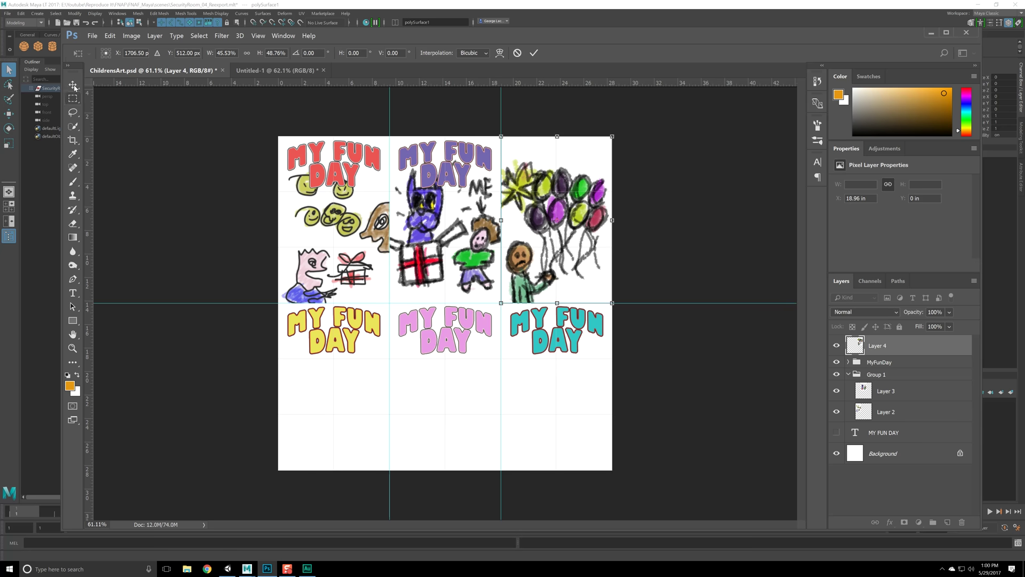
{"action": "left_click", "coordinate": [474, 227]}
{"action": "left_click_drag", "start_coordinate": [919, 347], "coordinate": [913, 374]}
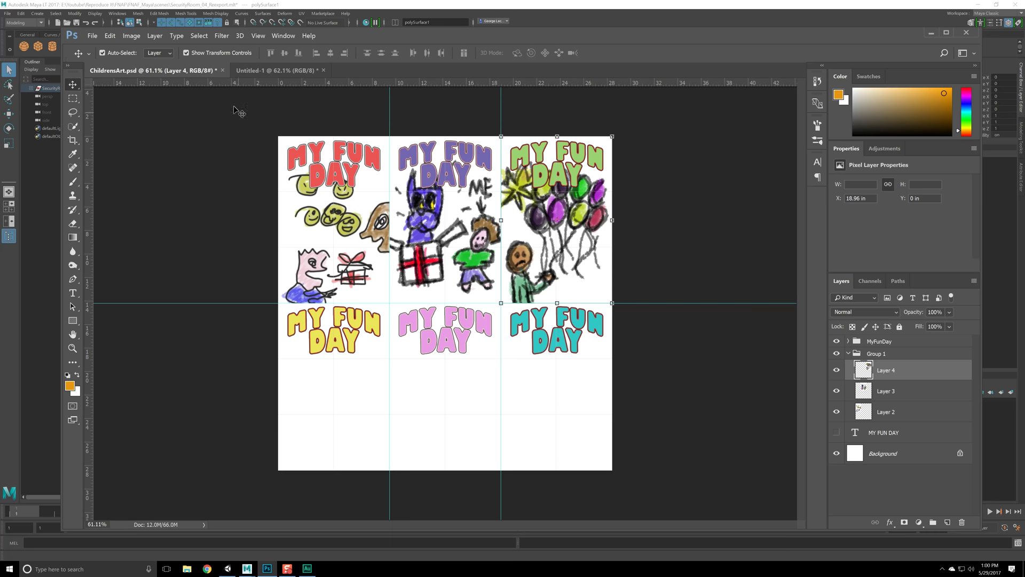
- Show only Pic4 in Untitled-1 and copy the bear drawing into Group 1 of ChildrensArt
{"action": "left_click", "coordinate": [275, 70]}
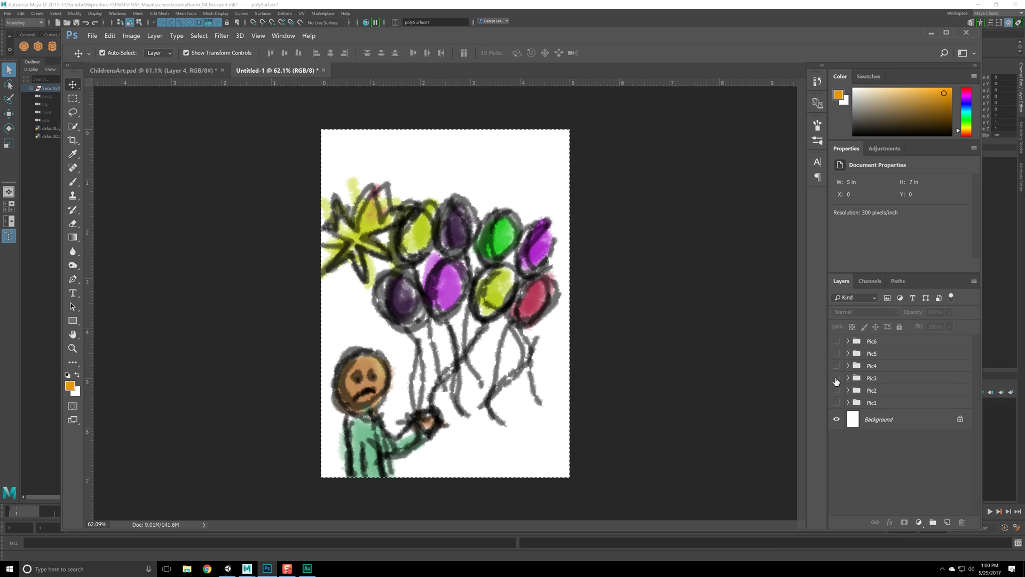
{"action": "left_click", "coordinate": [836, 378]}
{"action": "left_click", "coordinate": [836, 366]}
{"action": "mouse_move", "coordinate": [331, 136]}
{"action": "left_mouse_down"}
{"action": "mouse_move", "coordinate": [219, 111]}
{"action": "mouse_move", "coordinate": [177, 72]}
{"action": "mouse_move", "coordinate": [468, 338]}
{"action": "left_mouse_up"}
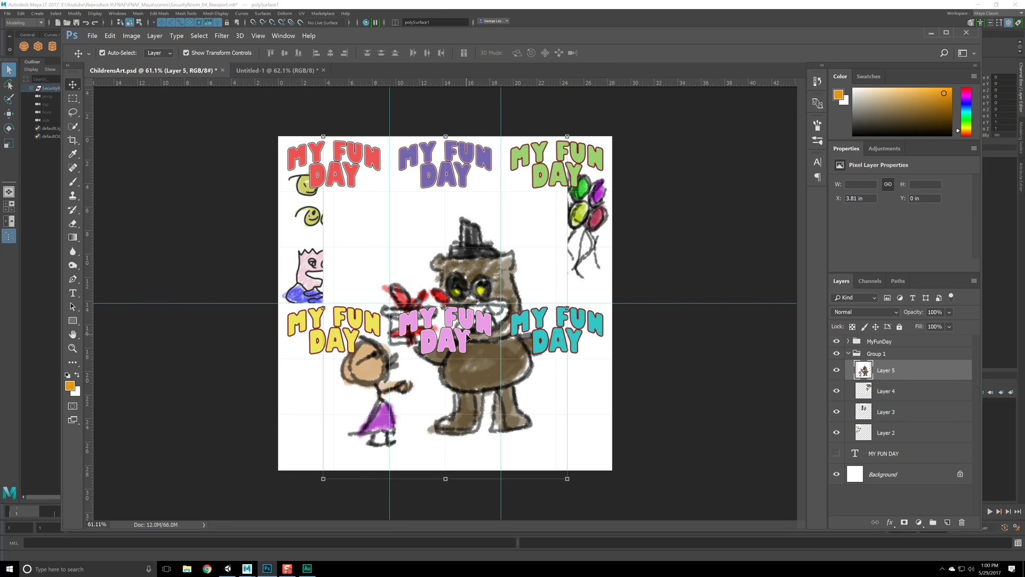
- Move and scale the bear drawing to fill the lower left grid cell and apply the transformation
{"action": "left_click_drag", "start_coordinate": [350, 447], "coordinate": [306, 444]}
{"action": "left_click_drag", "start_coordinate": [521, 127], "coordinate": [387, 304]}
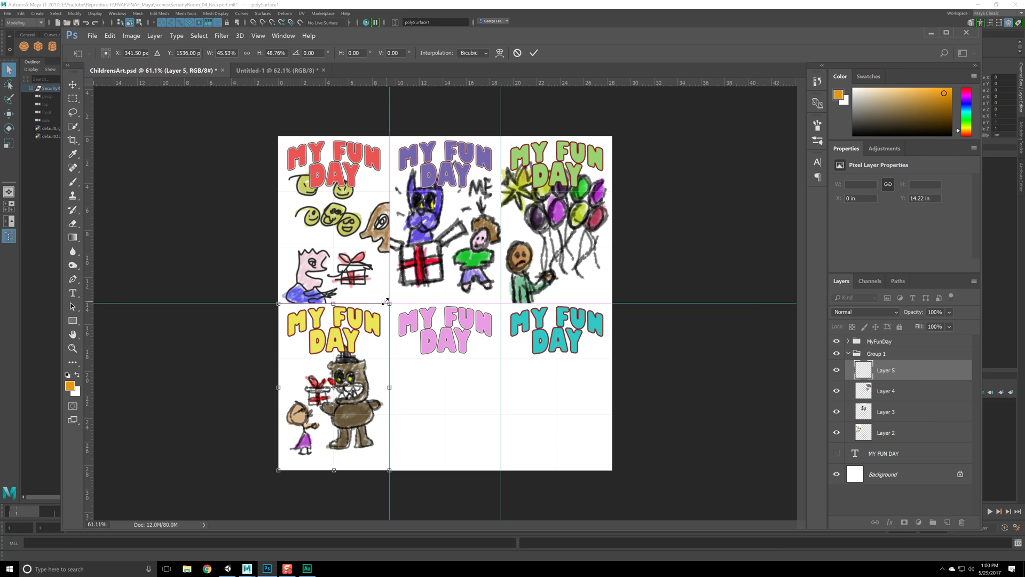
{"action": "left_click", "coordinate": [73, 84]}
{"action": "left_click", "coordinate": [484, 227]}
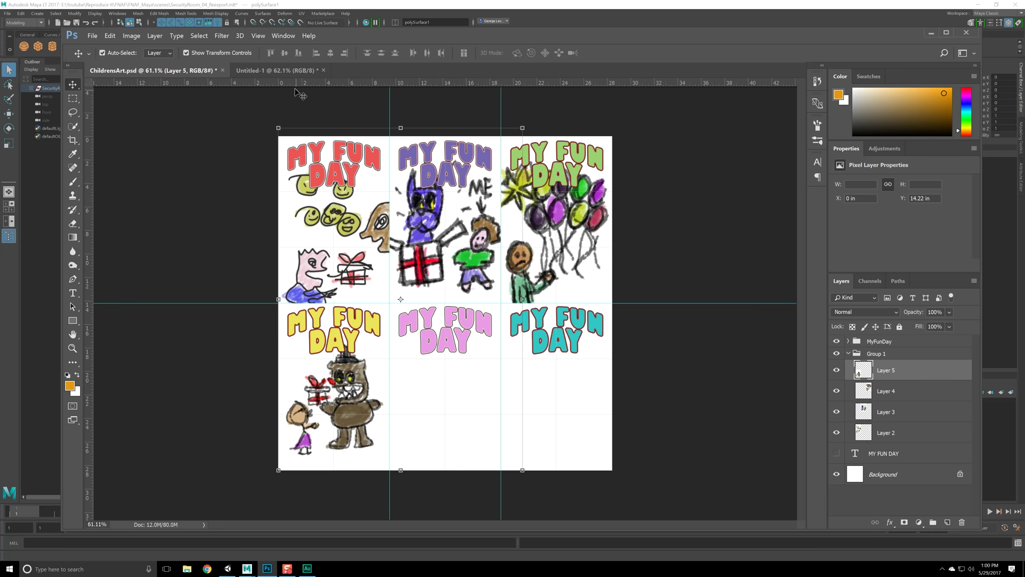
- Show only Pic5 in Untitled-1 and copy the blue face drawing into Group 1 of ChildrensArt
{"action": "left_click", "coordinate": [275, 70]}
{"action": "left_click", "coordinate": [836, 366]}
{"action": "left_click", "coordinate": [836, 354]}
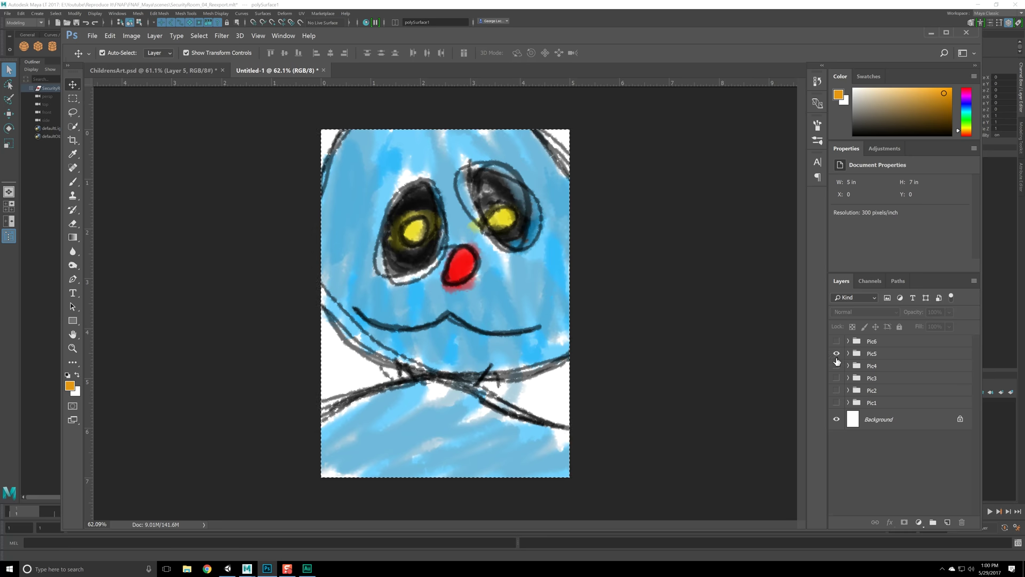
{"action": "left_click_drag", "start_coordinate": [335, 162], "coordinate": [432, 277]}
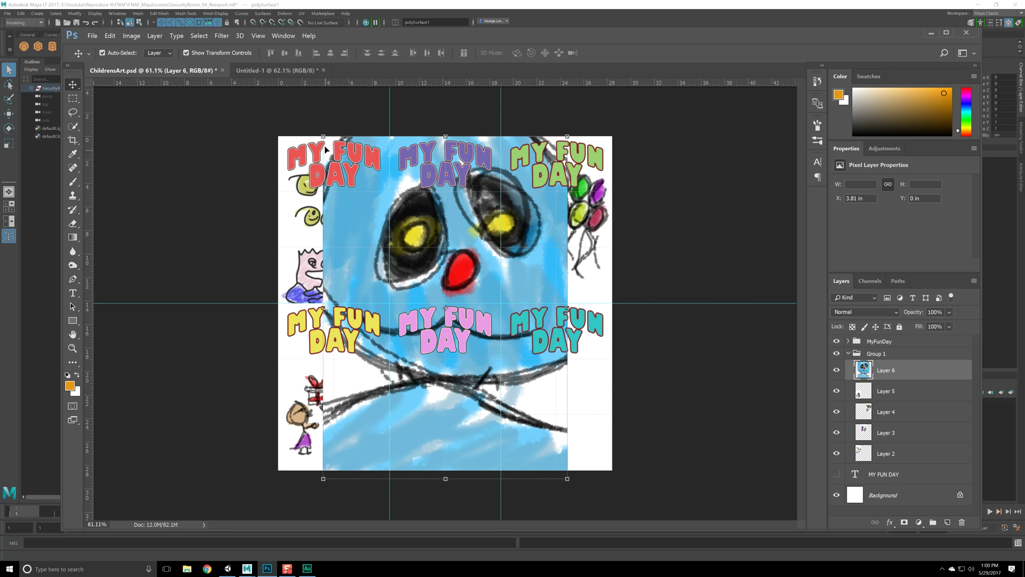
- Scale the blue face drawing to fit the lower middle grid cell beneath the pink title and apply the transformation
{"action": "left_click_drag", "start_coordinate": [323, 137], "coordinate": [389, 303]}
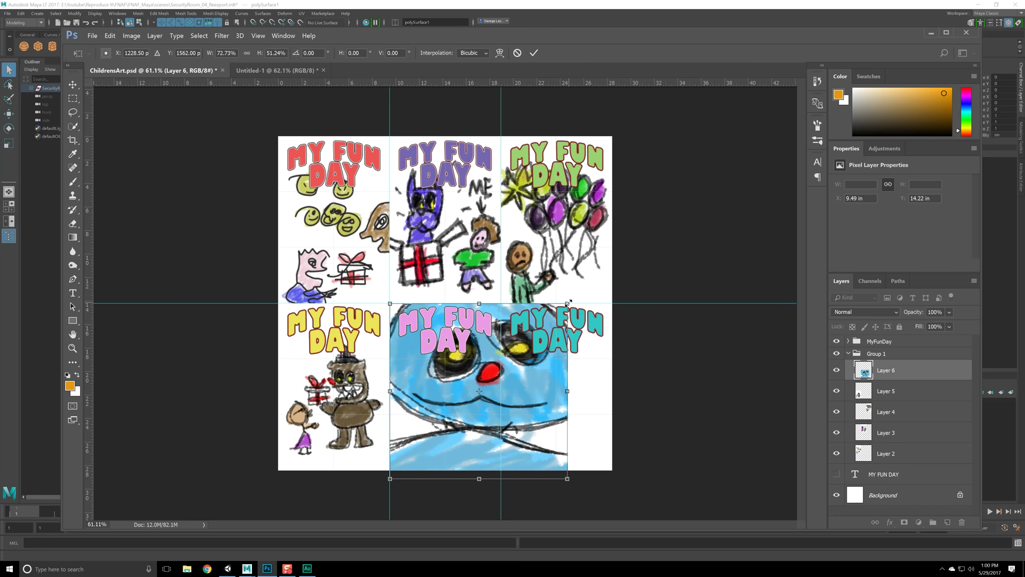
{"action": "left_click_drag", "start_coordinate": [568, 303], "coordinate": [500, 304]}
{"action": "left_click_drag", "start_coordinate": [501, 472], "coordinate": [500, 470]}
{"action": "left_click", "coordinate": [72, 84]}
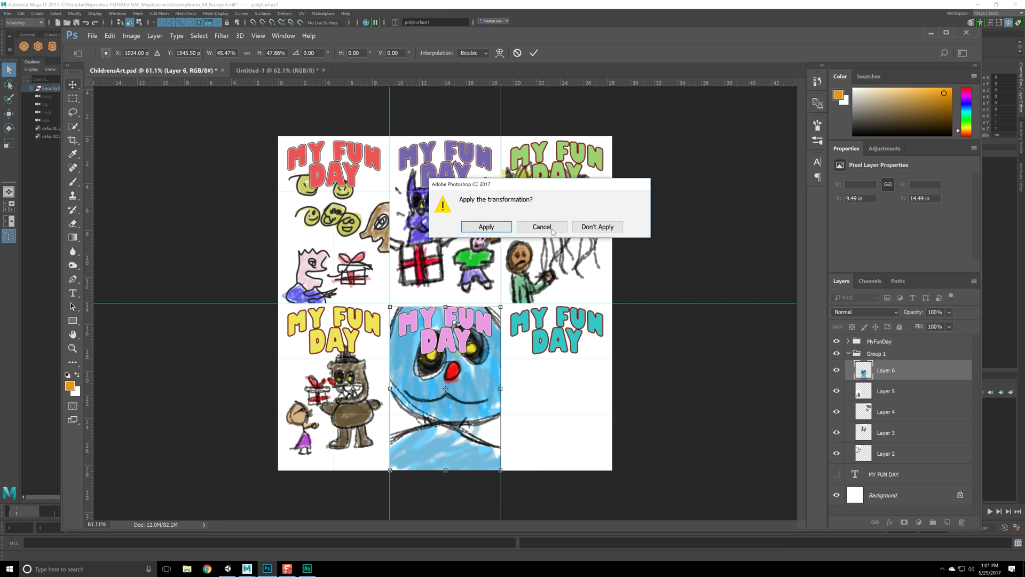
{"action": "left_click", "coordinate": [487, 226]}
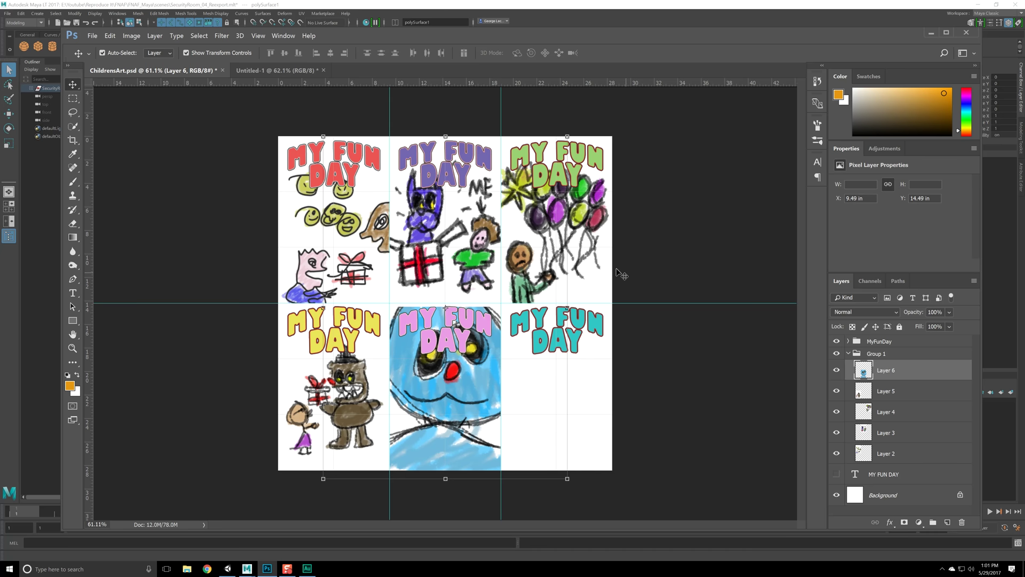
- Show only Pic6 in Untitled-1 and copy the birthday cake drawing into Group 1 of ChildrensArt
{"action": "left_click", "coordinate": [299, 70]}
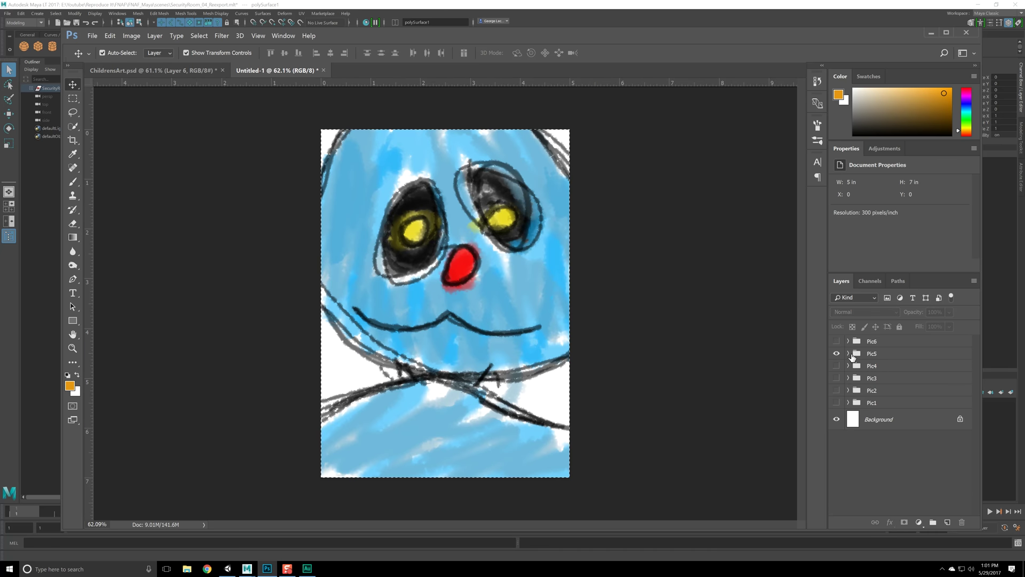
{"action": "left_click", "coordinate": [836, 341]}
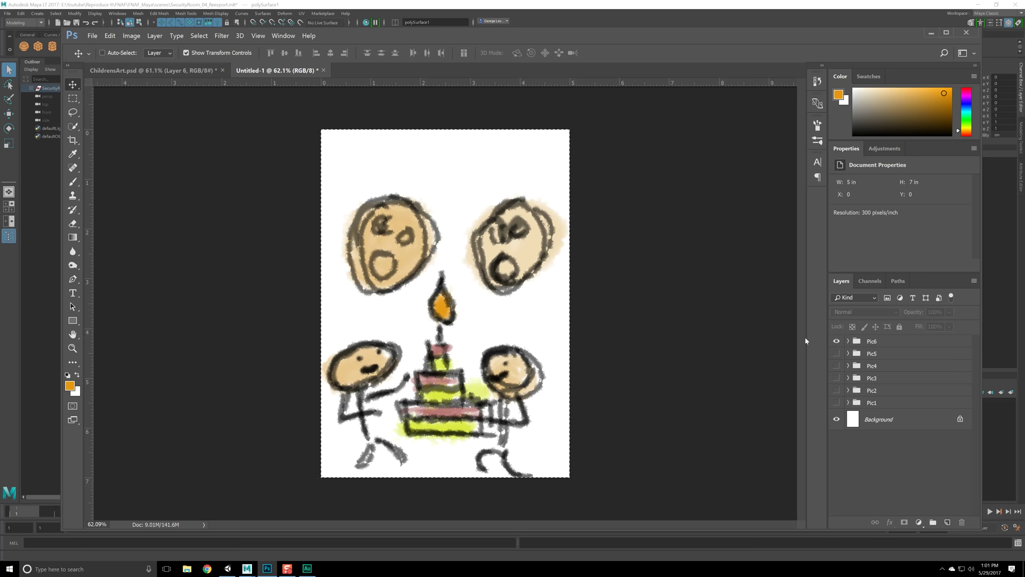
{"action": "mouse_move", "coordinate": [319, 116]}
{"action": "left_mouse_down"}
{"action": "mouse_move", "coordinate": [189, 75]}
{"action": "mouse_move", "coordinate": [338, 172]}
{"action": "left_mouse_up"}
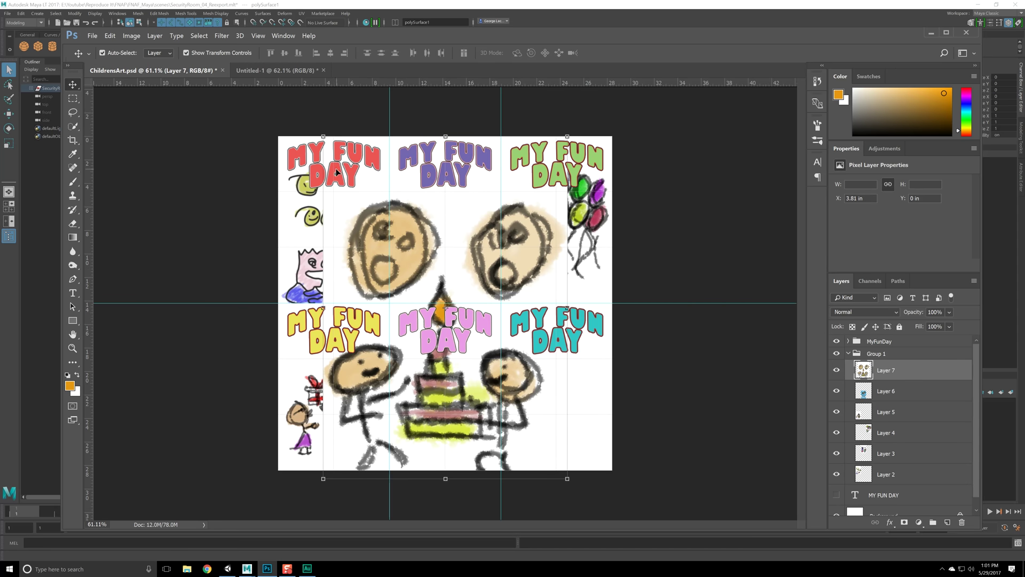
- Scale the birthday cake drawing to fill the lower right grid cell beneath the teal title and apply the transformation
{"action": "left_click_drag", "start_coordinate": [567, 479], "coordinate": [612, 469]}
{"action": "left_click_drag", "start_coordinate": [325, 138], "coordinate": [501, 303]}
{"action": "left_click", "coordinate": [73, 99]}
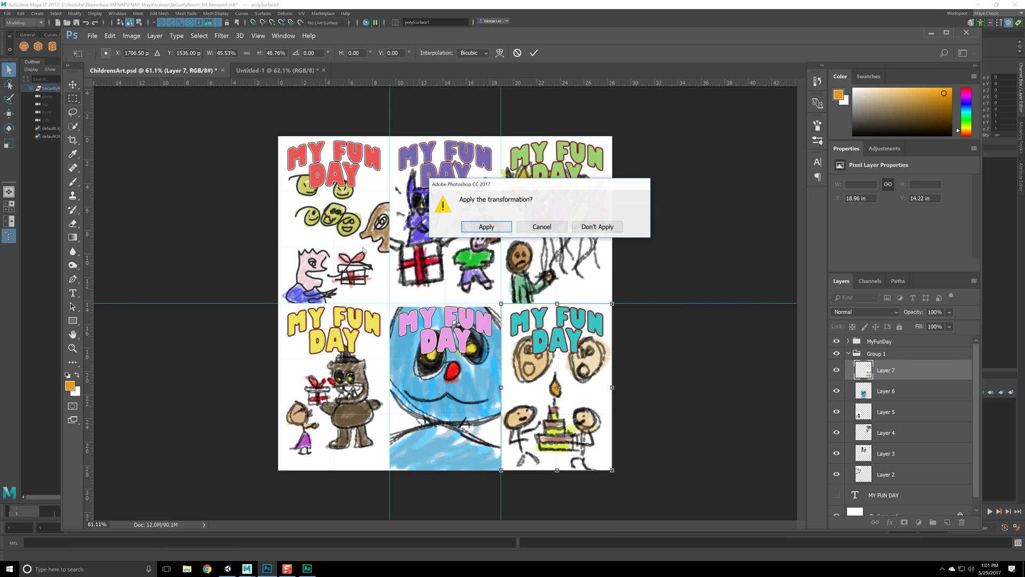
{"action": "left_click", "coordinate": [483, 225]}
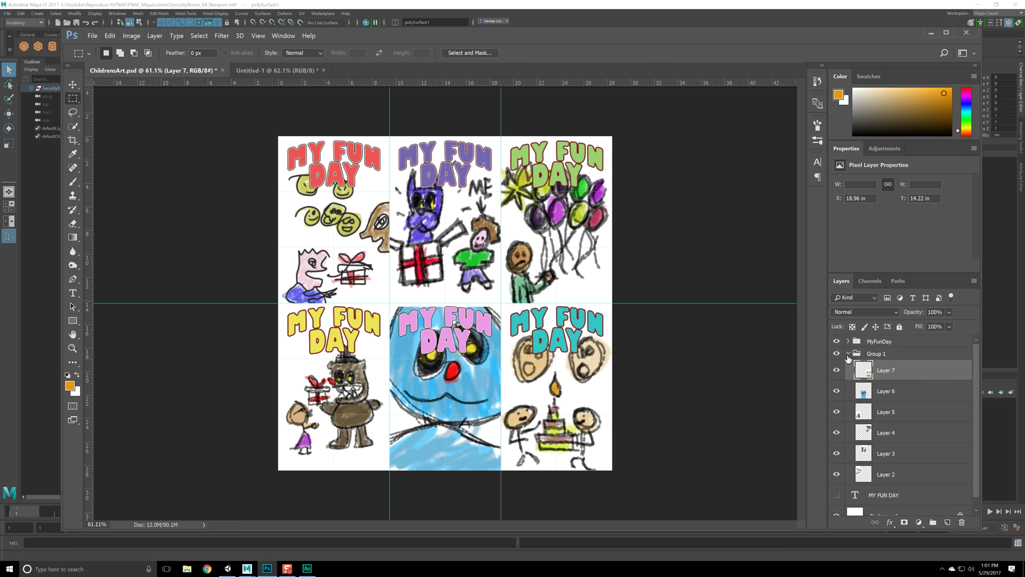
- Collapse Group 1, move it into the MyFunDay group and set the MyFunDay blend mode to Multiply
{"action": "left_click", "coordinate": [849, 354]}
{"action": "left_click_drag", "start_coordinate": [895, 355], "coordinate": [916, 346]}
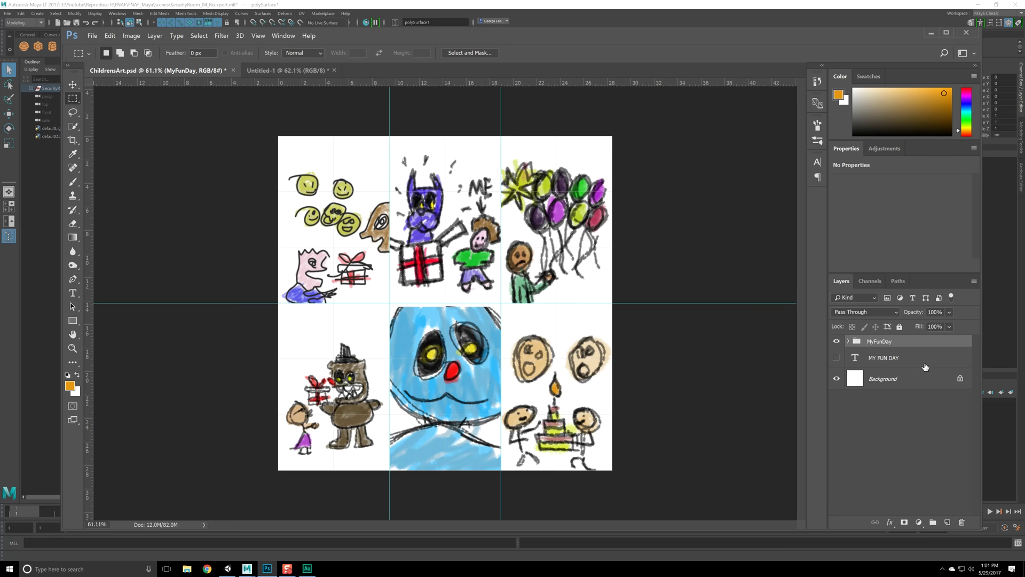
{"action": "left_click", "coordinate": [950, 312]}
{"action": "left_click", "coordinate": [865, 312]}
{"action": "left_click", "coordinate": [871, 360]}
{"action": "left_click", "coordinate": [868, 314]}
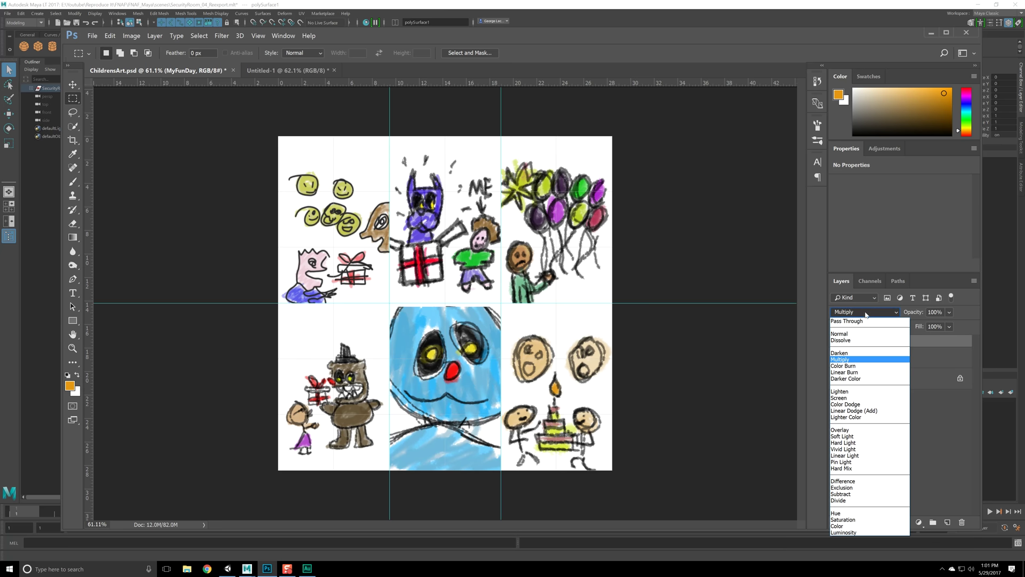
{"action": "left_click", "coordinate": [865, 360]}
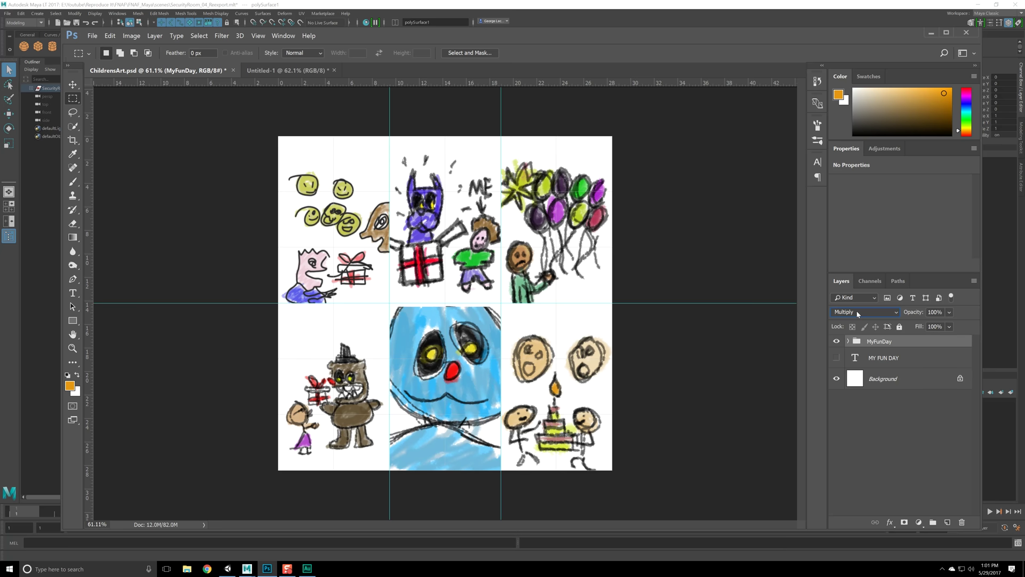
- Try Darken, Linear Dodge (Add) and other blend modes on the MyFunDay group, finishing on Normal
{"action": "left_click", "coordinate": [857, 309]}
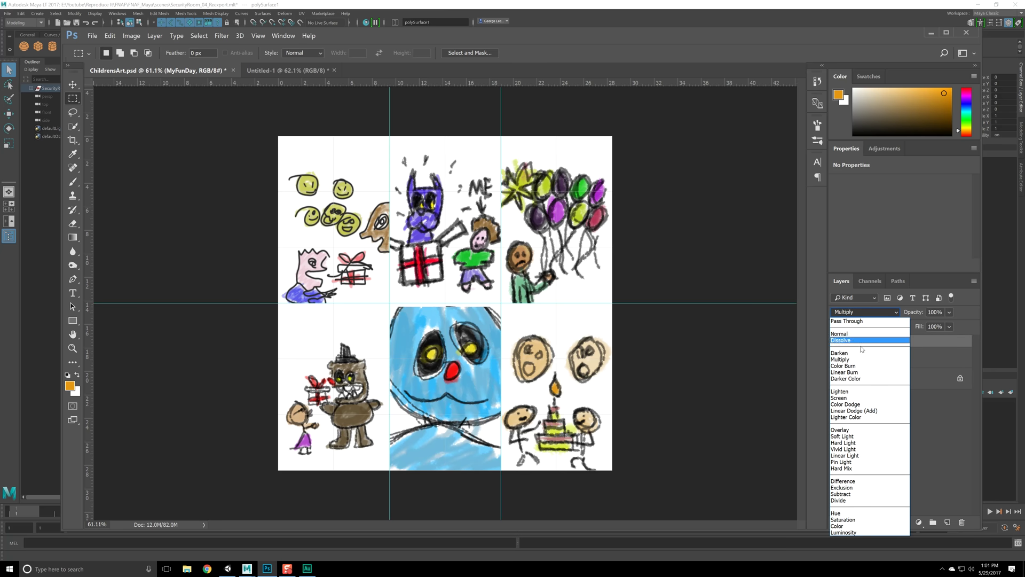
{"action": "left_click", "coordinate": [859, 354]}
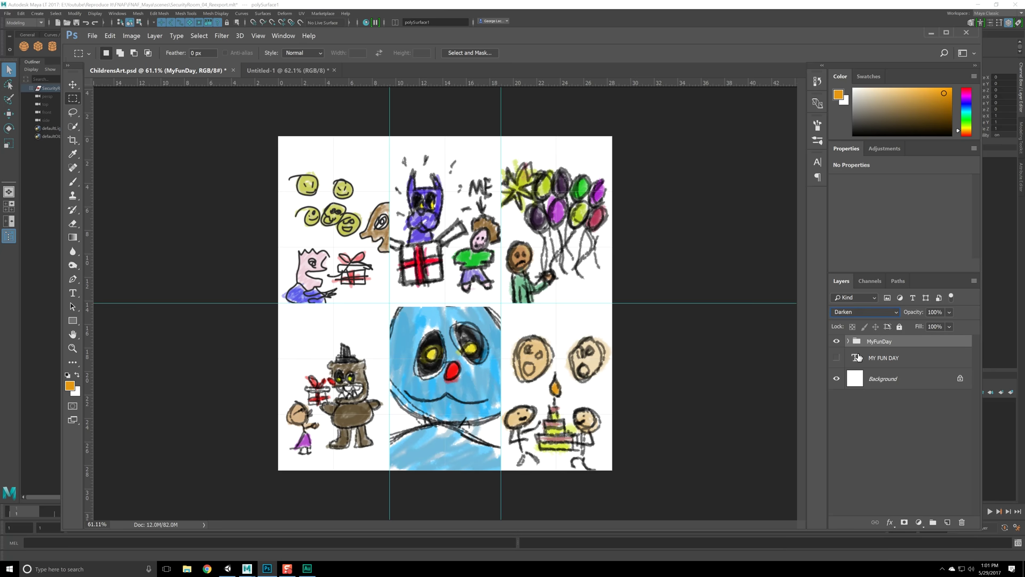
{"action": "key", "text": "Down"}
{"action": "key", "text": "Down"}
{"action": "key", "text": "Down"}
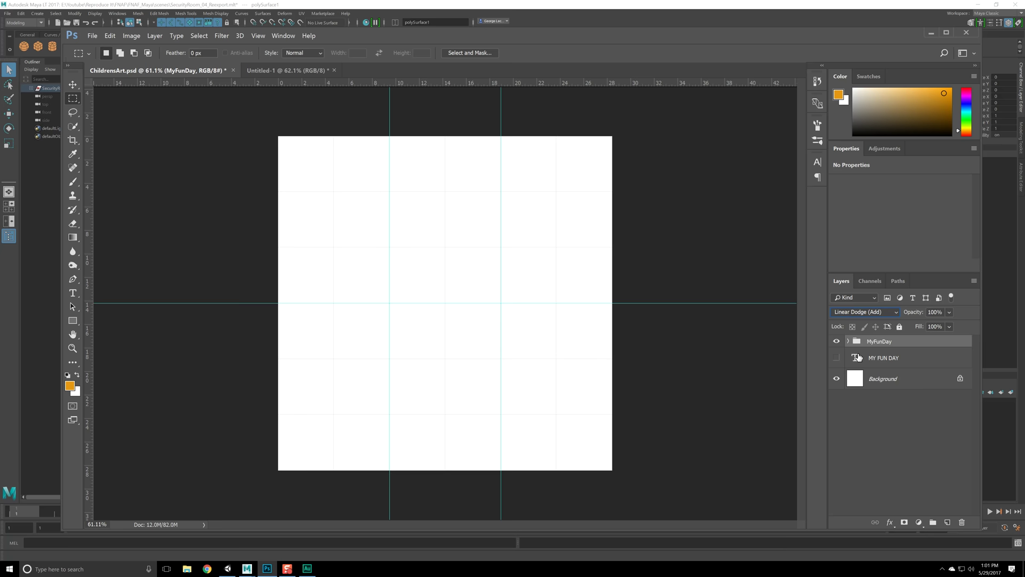
{"action": "key", "text": "Down"}
{"action": "key", "text": "Down"}
{"action": "left_click", "coordinate": [858, 306]}
{"action": "left_click", "coordinate": [861, 335]}
- Move Group 1 out of the MyFunDay group to the top of the layer stack and collapse MyFunDay
{"action": "left_click", "coordinate": [849, 341]}
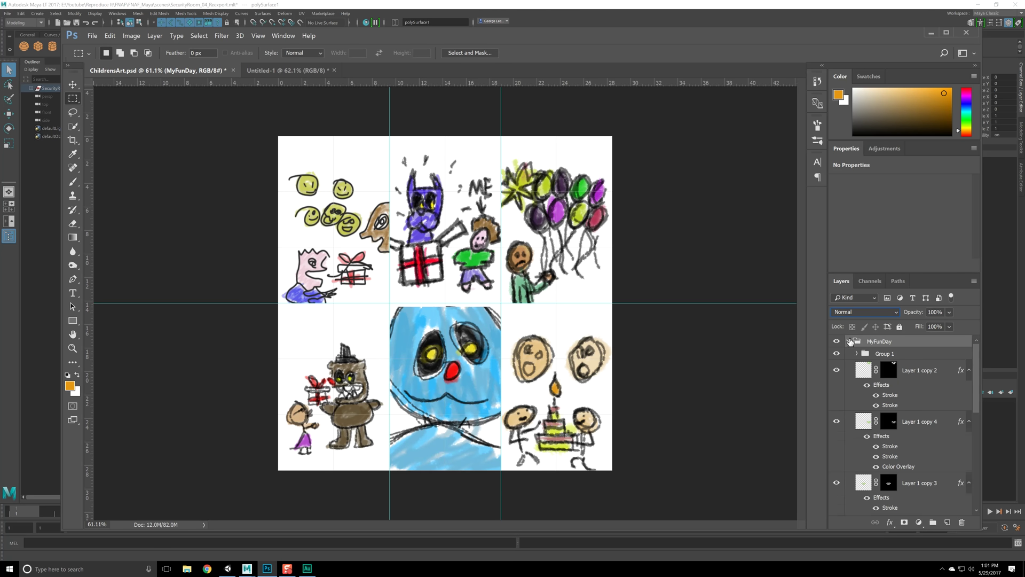
{"action": "left_click", "coordinate": [886, 357]}
{"action": "left_click", "coordinate": [857, 357]}
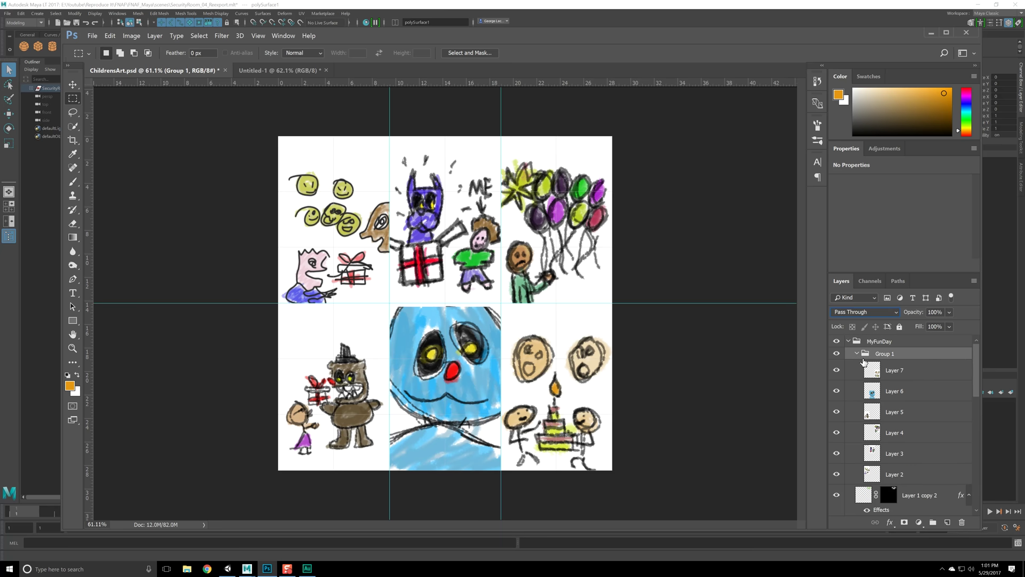
{"action": "left_click", "coordinate": [857, 357]}
{"action": "scroll", "coordinate": [889, 406], "scroll_direction": "down", "scroll_amount": 2}
{"action": "scroll", "coordinate": [888, 405], "scroll_direction": "up", "scroll_amount": 3}
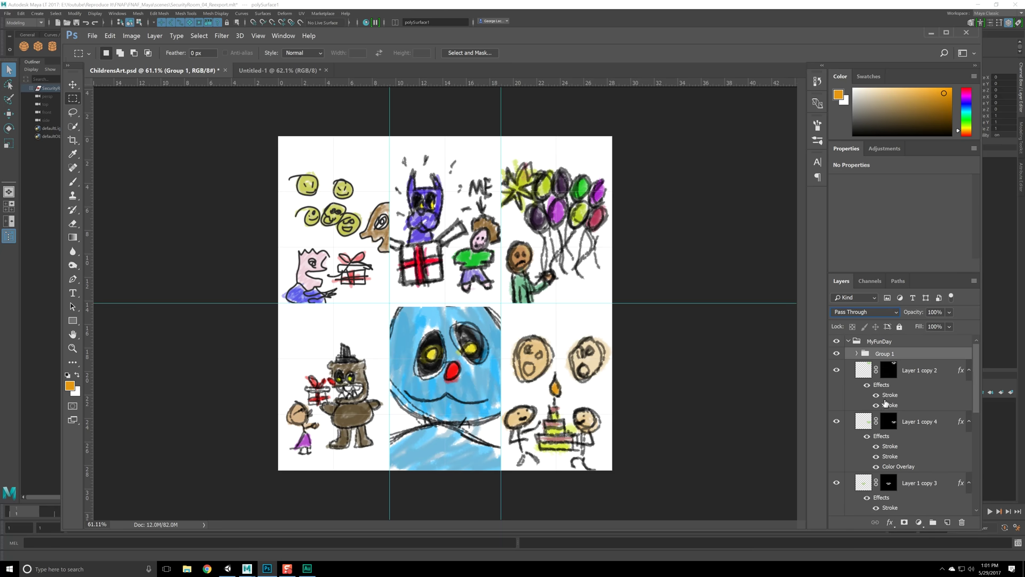
{"action": "left_click_drag", "start_coordinate": [891, 358], "coordinate": [910, 336]}
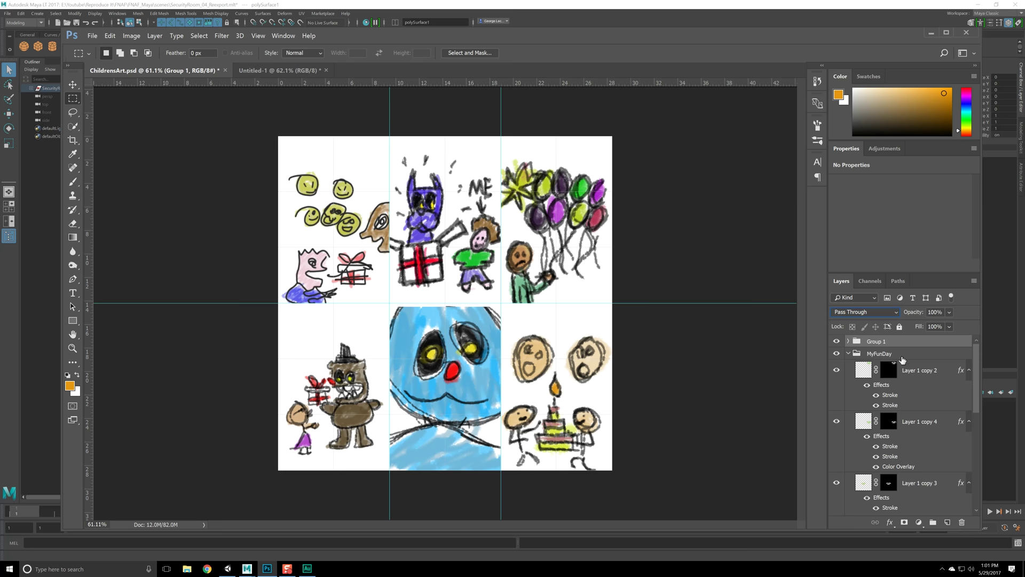
{"action": "left_click", "coordinate": [850, 354]}
- Cycle through the blend modes on Group 1, set it to Multiply and deselect the group
{"action": "left_click", "coordinate": [865, 312]}
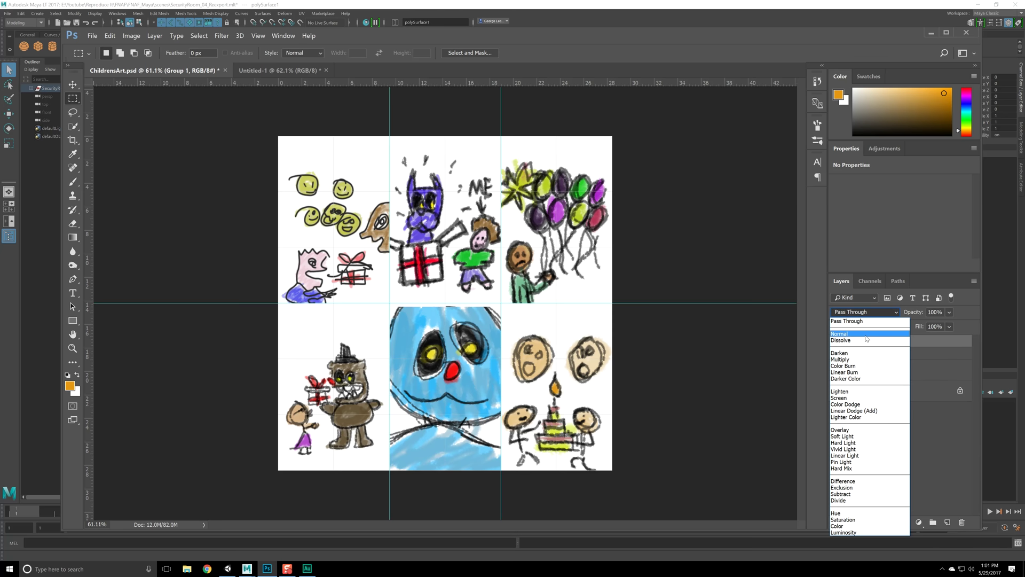
{"action": "left_click", "coordinate": [882, 336]}
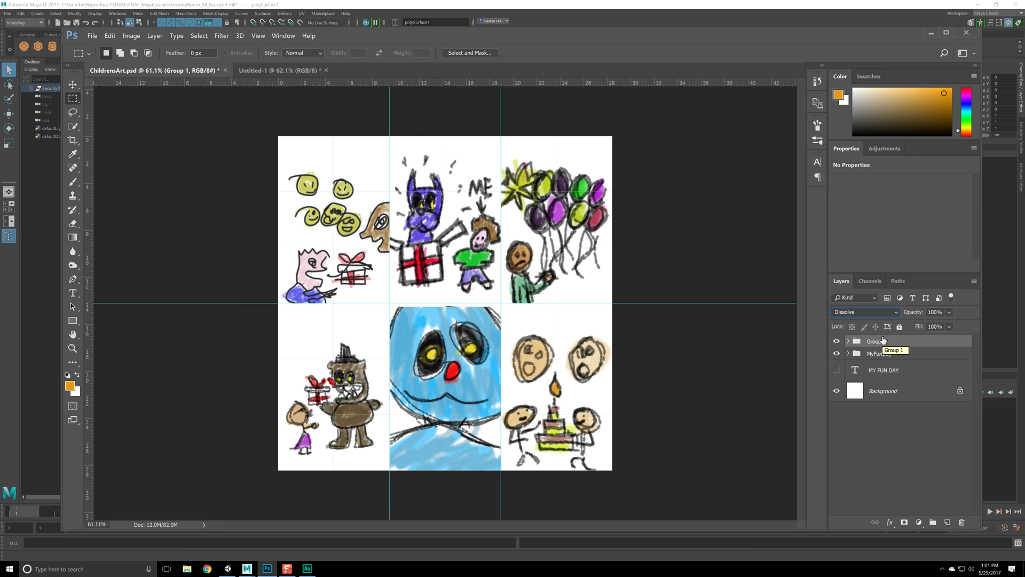
{"action": "key", "text": "Down"}
{"action": "key", "text": "Down"}
{"action": "key", "text": "Down"}
{"action": "key", "text": "Down"}
{"action": "key", "text": "Down"}
{"action": "key", "text": "Down"}
{"action": "key", "text": "Down"}
{"action": "key", "text": "Down"}
{"action": "key", "text": "Down"}
{"action": "key", "text": "Down"}
{"action": "key", "text": "Down"}
{"action": "key", "text": "Down"}
{"action": "key", "text": "Down"}
{"action": "key", "text": "Down"}
{"action": "key", "text": "Down"}
{"action": "key", "text": "Down"}
{"action": "key", "text": "Down"}
{"action": "key", "text": "Down"}
{"action": "key", "text": "Down"}
{"action": "key", "text": "Down"}
{"action": "key", "text": "Down"}
{"action": "key", "text": "Down"}
{"action": "key", "text": "Down"}
{"action": "key", "text": "Down"}
{"action": "key", "text": "Down"}
{"action": "key", "text": "Down"}
{"action": "key", "text": "Down"}
{"action": "key", "text": "Down"}
{"action": "key", "text": "Down"}
{"action": "key", "text": "Down"}
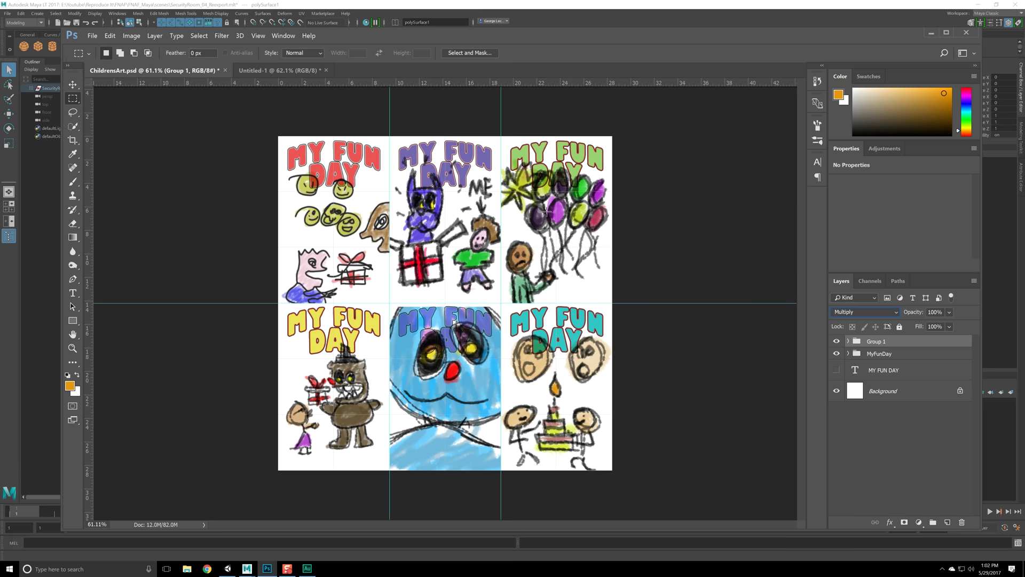
{"action": "left_click", "coordinate": [894, 467]}
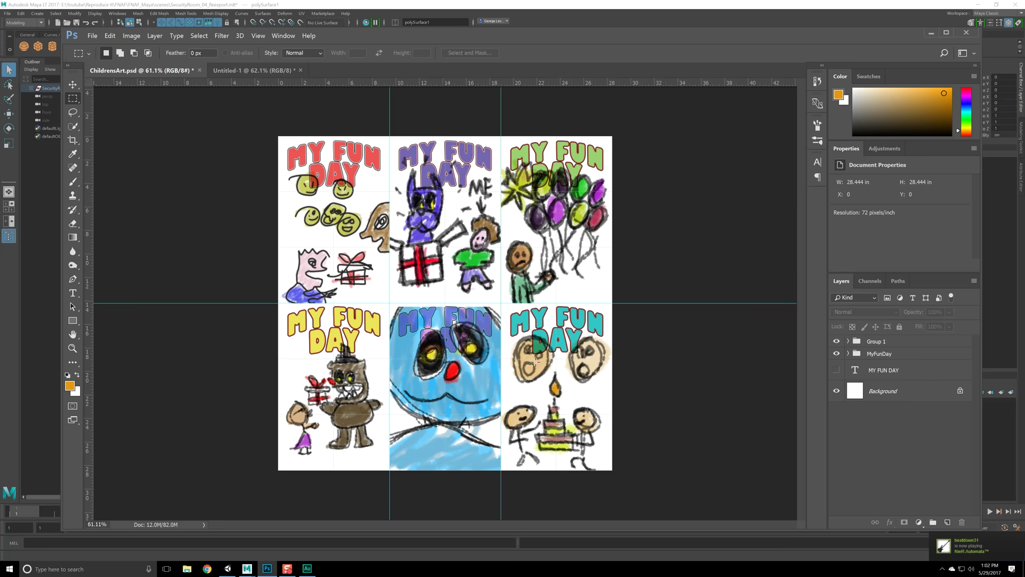
- Lower the opacity of Group 1 slightly and deselect the group
{"action": "left_click", "coordinate": [896, 346]}
{"action": "left_click", "coordinate": [949, 313]}
{"action": "left_click_drag", "start_coordinate": [948, 324], "coordinate": [941, 325]}
{"action": "left_click", "coordinate": [947, 429]}
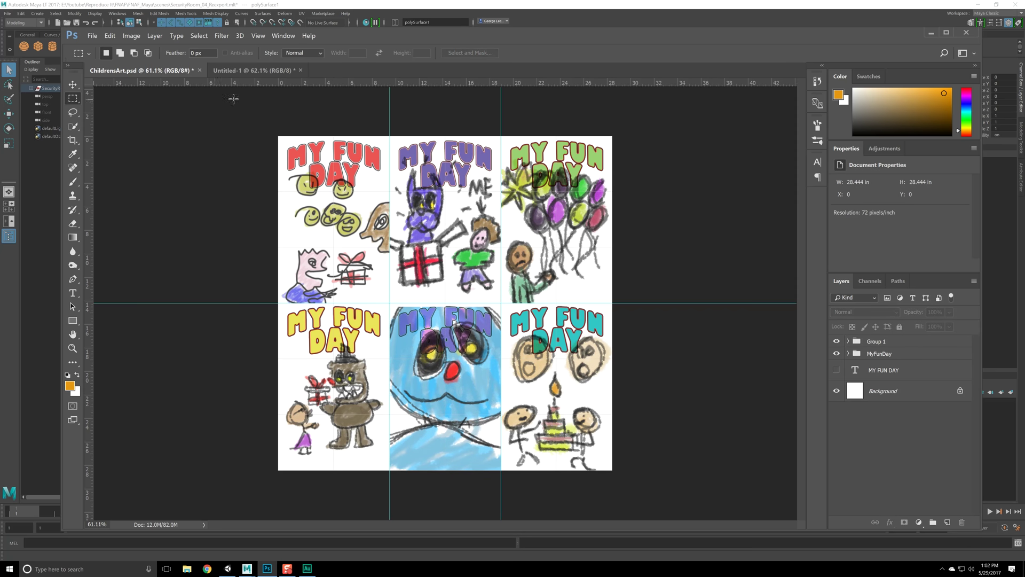
{"action": "left_click", "coordinate": [92, 35]}
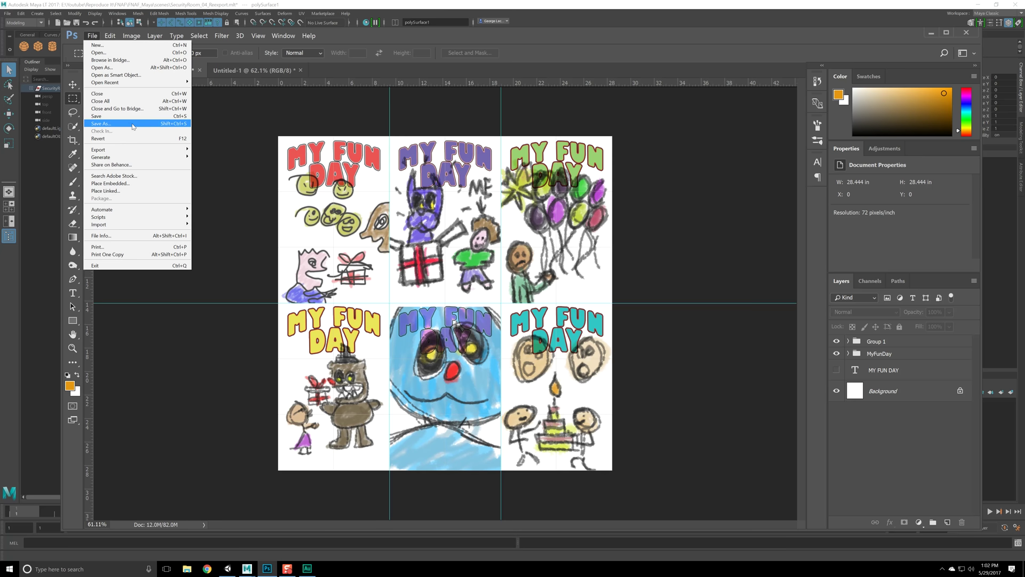
{"action": "left_click", "coordinate": [109, 125]}
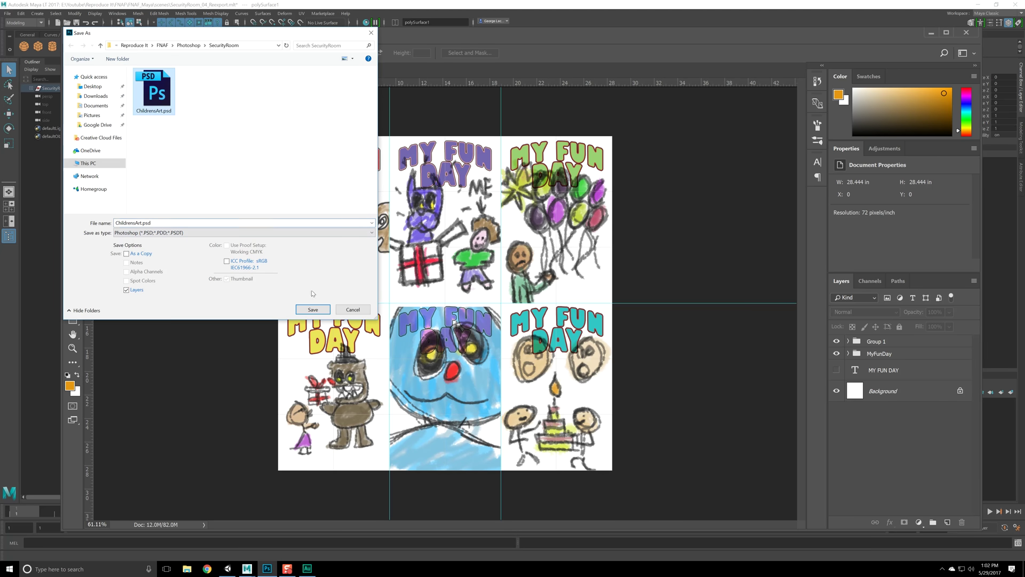
{"action": "left_click", "coordinate": [353, 309]}
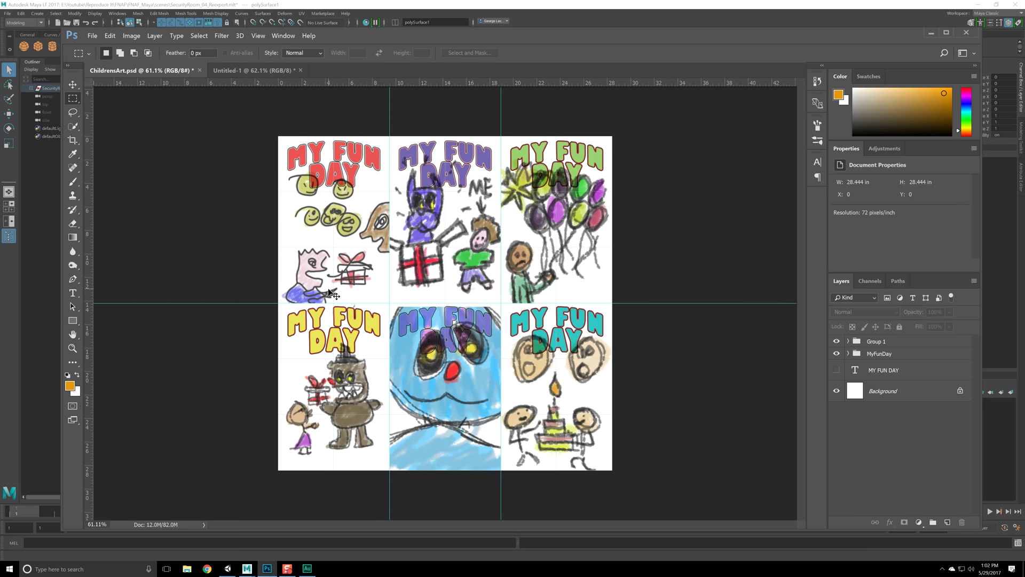
- Save the Untitled-1 document as ChildrensArt_individualPages.psd in the Photoshop SecurityRoom folder
{"action": "left_click", "coordinate": [251, 70]}
{"action": "left_click_drag", "start_coordinate": [87, 37], "coordinate": [92, 41]}
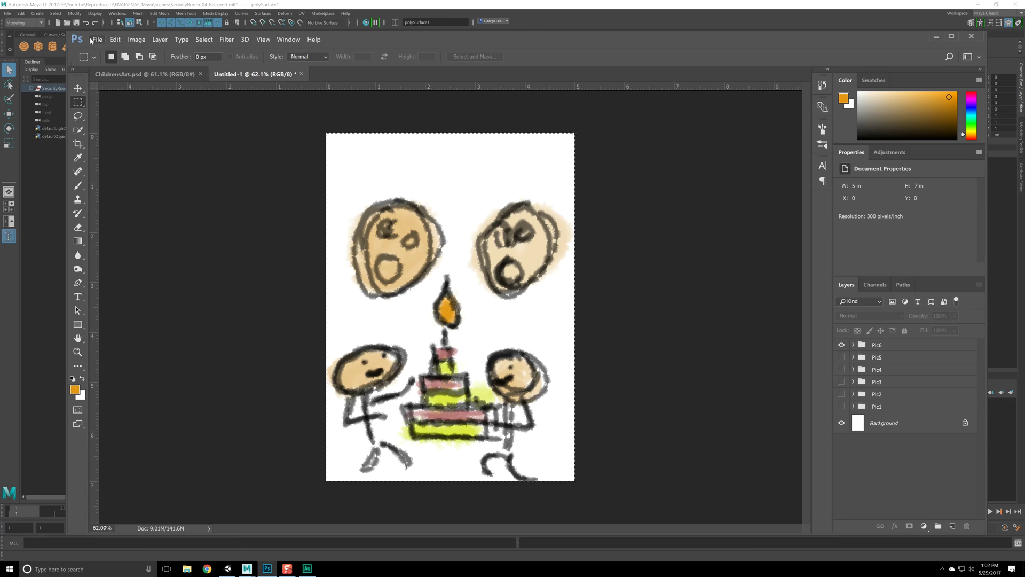
{"action": "left_click", "coordinate": [96, 40]}
{"action": "left_click", "coordinate": [112, 128]}
{"action": "left_click", "coordinate": [170, 114]}
{"action": "left_click", "coordinate": [150, 227]}
{"action": "type", "text": "_"}
{"action": "type", "text": "ualPages"}
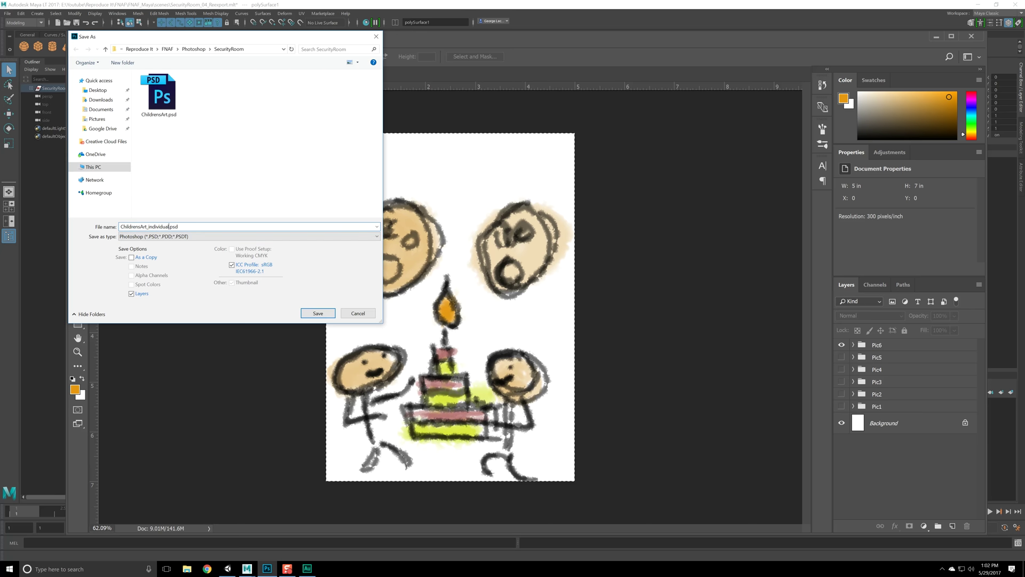
{"action": "key", "text": "Return"}
{"action": "key", "text": "Return"}
- Start saving a copy of ChildrensArt in PNG format and go to the FNAF Textures folder
{"action": "left_click", "coordinate": [155, 74]}
{"action": "left_click", "coordinate": [97, 39]}
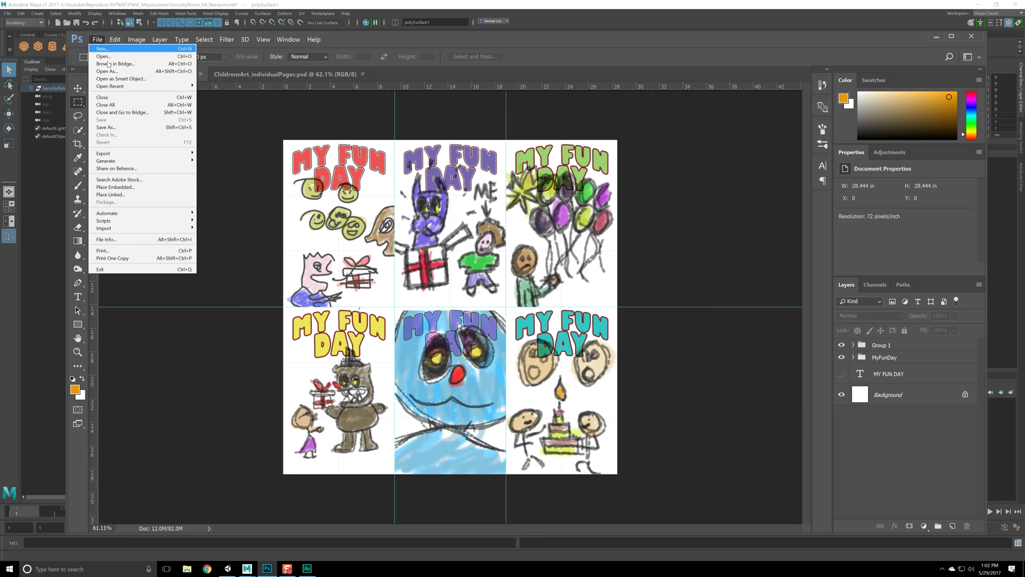
{"action": "left_click", "coordinate": [118, 128]}
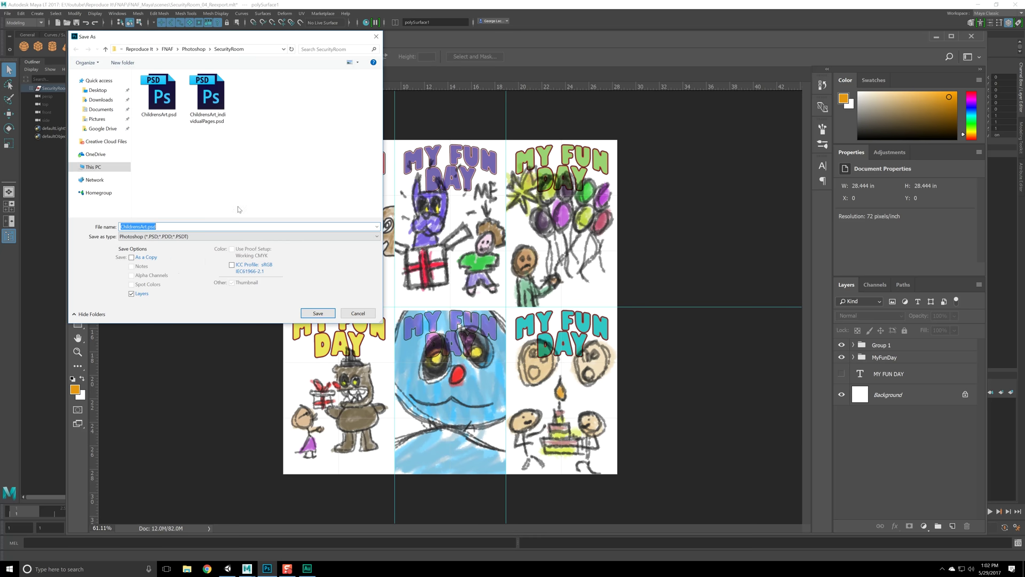
{"action": "left_click", "coordinate": [194, 241]}
{"action": "left_click", "coordinate": [160, 357]}
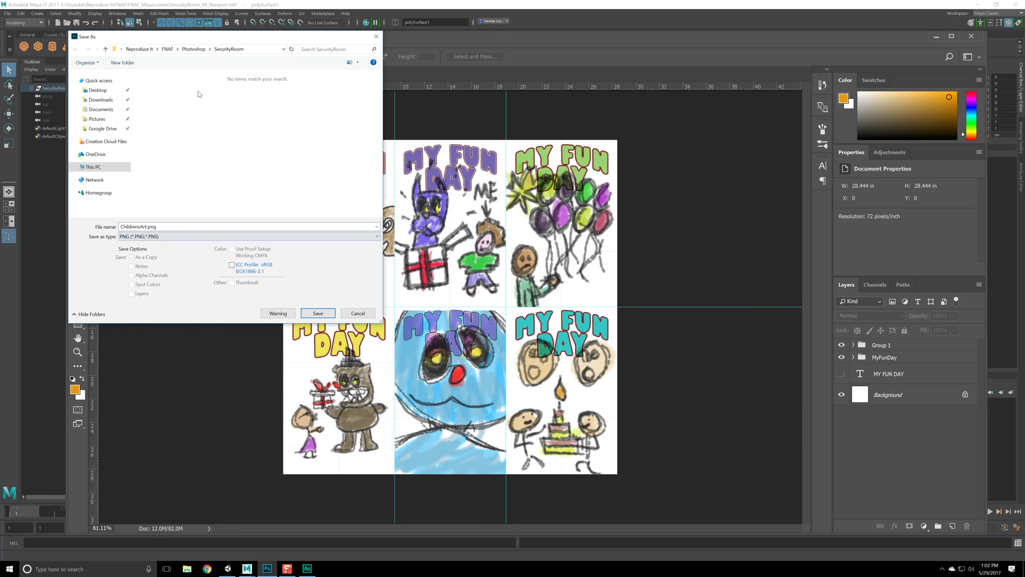
{"action": "left_click", "coordinate": [201, 51]}
{"action": "scroll", "coordinate": [187, 181], "scroll_direction": "down", "scroll_amount": 1}
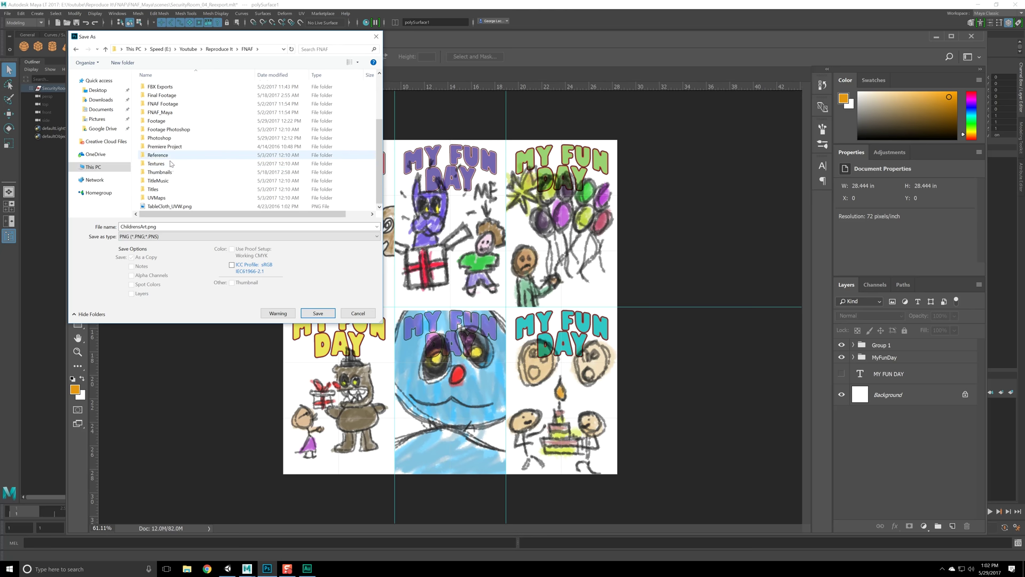
{"action": "double_click", "coordinate": [171, 163]}
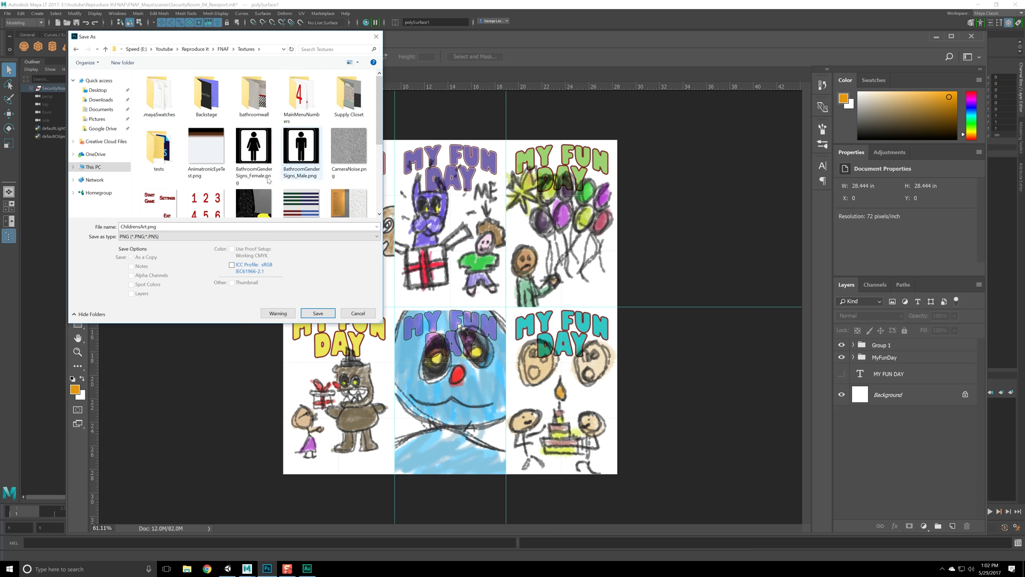
- Create a SecurityRoom folder inside Textures and save ChildrensArt.png in it with the default PNG options
{"action": "right_click", "coordinate": [181, 131]}
{"action": "mouse_move", "coordinate": [220, 226]}
{"action": "left_click", "coordinate": [279, 226]}
{"action": "type", "text": "SecurityRoom"}
{"action": "key", "text": "Return"}
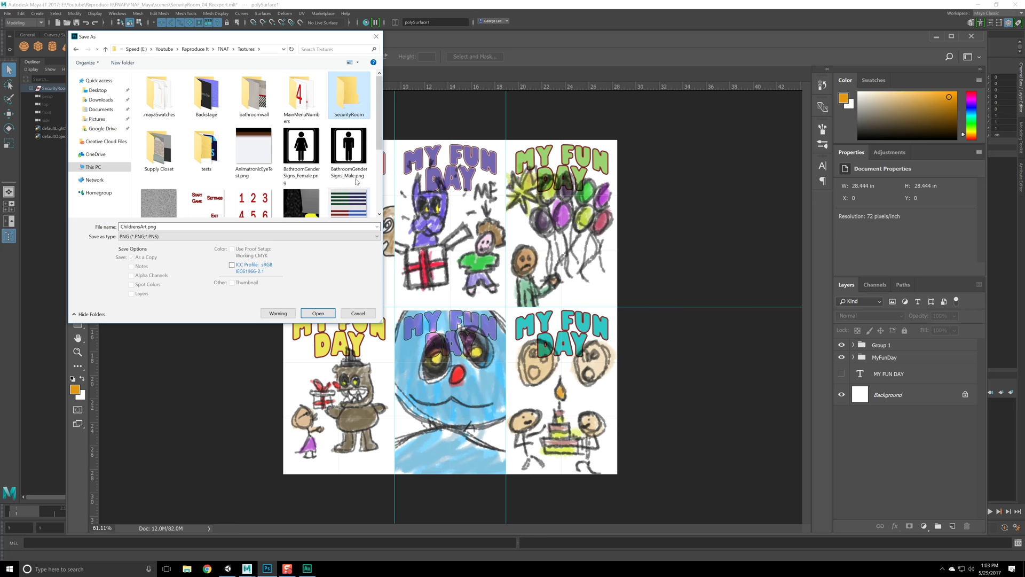
{"action": "double_click", "coordinate": [345, 100]}
{"action": "key", "text": "Return"}
{"action": "key", "text": "Return"}
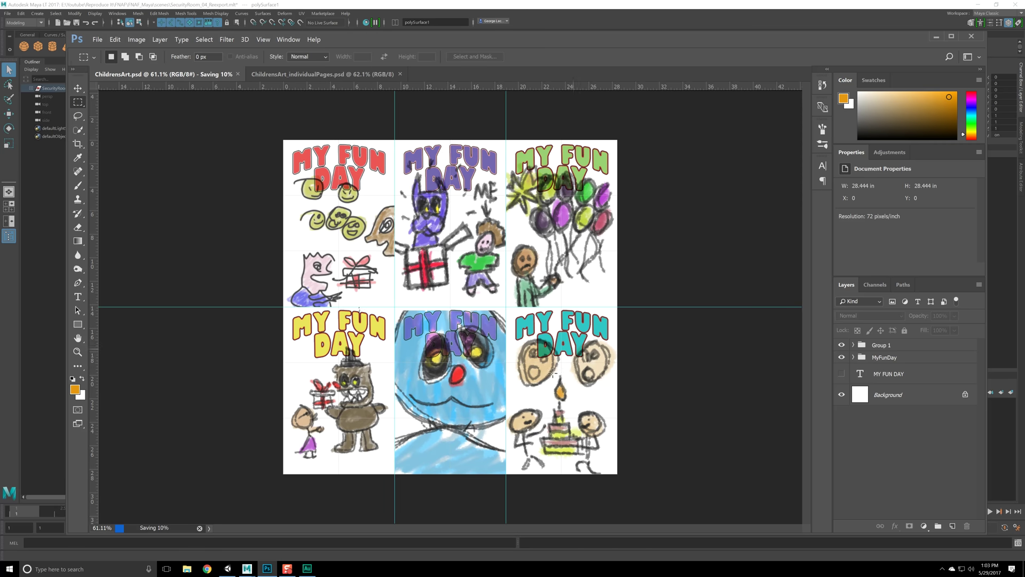
- Switch to Maya and select all six fan art pages on the wall above the monitors
{"action": "left_click", "coordinate": [936, 37]}
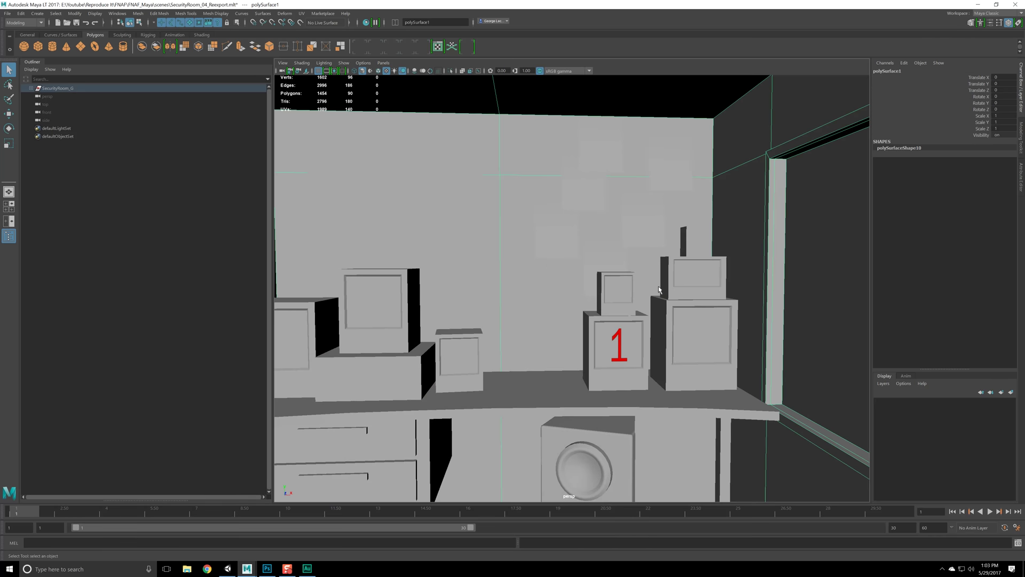
{"action": "scroll", "coordinate": [658, 291], "scroll_direction": "down", "scroll_amount": 3}
{"action": "left_click_drag", "start_coordinate": [657, 293], "coordinate": [541, 271]}
{"action": "left_click", "coordinate": [540, 270]}
{"action": "left_click", "coordinate": [458, 262], "text": "shift"}
{"action": "left_click", "coordinate": [444, 295], "text": "shift"}
{"action": "left_click", "coordinate": [501, 330], "text": "shift"}
{"action": "left_click_drag", "start_coordinate": [502, 330], "coordinate": [491, 348]}
{"action": "left_click", "coordinate": [487, 324], "text": "shift"}
{"action": "left_click", "coordinate": [445, 300], "text": "shift"}
- Assign a new Phong material to the six selected fan art pages
{"action": "right_click", "coordinate": [442, 284]}
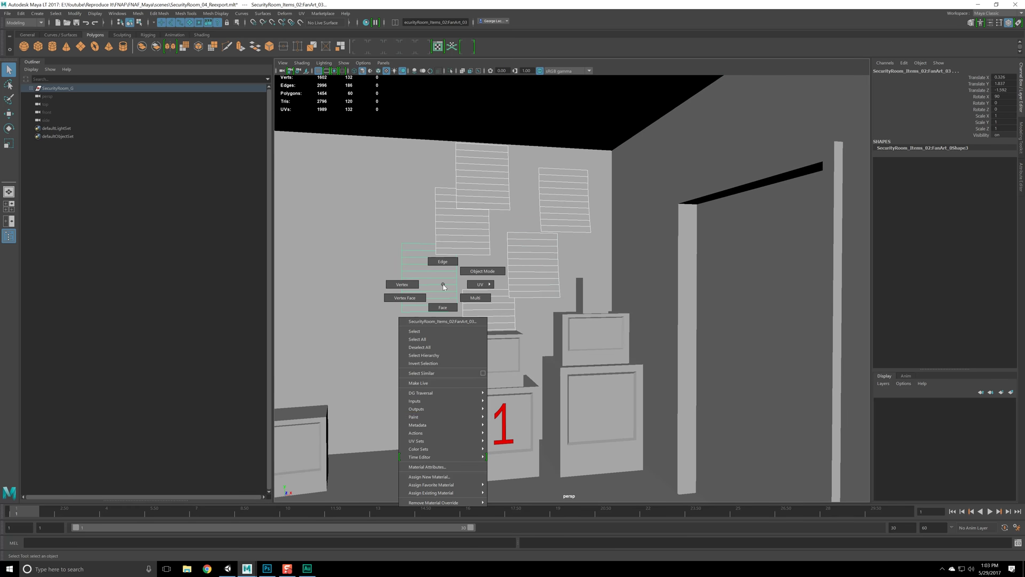
{"action": "left_click", "coordinate": [451, 476]}
{"action": "left_click", "coordinate": [411, 247]}
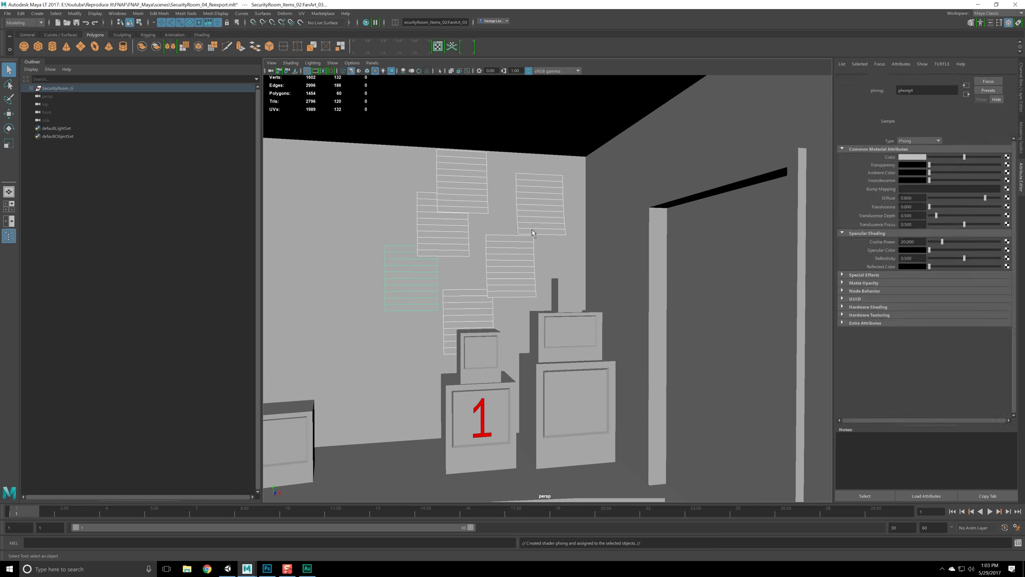
- Rename the Phong material on the fan art pages to ChildrensArt_M
{"action": "left_click", "coordinate": [1014, 78]}
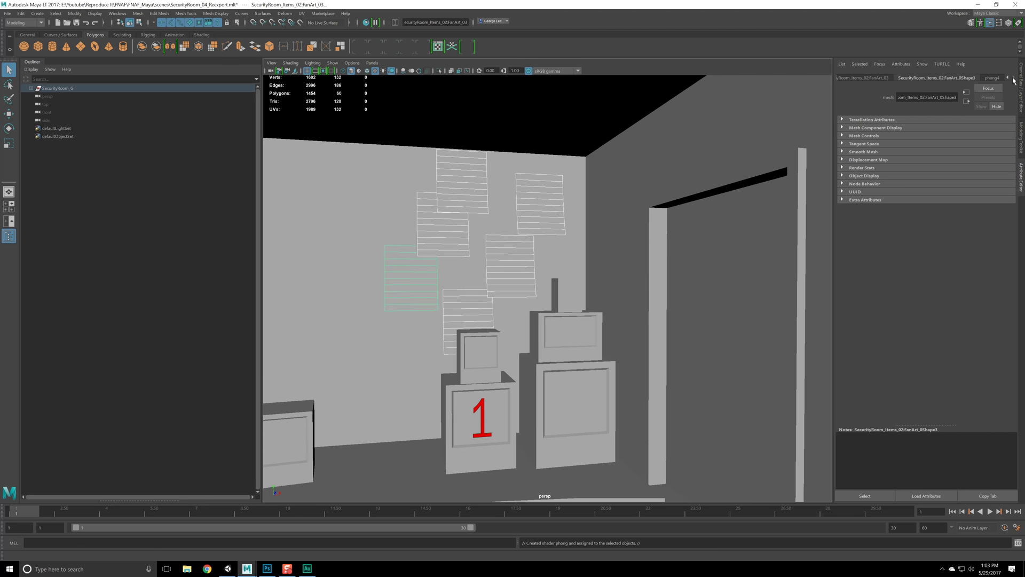
{"action": "left_click", "coordinate": [992, 78]}
{"action": "double_click", "coordinate": [924, 97]}
{"action": "type", "text": "ChildrensArt_M"}
{"action": "key", "text": "Return"}
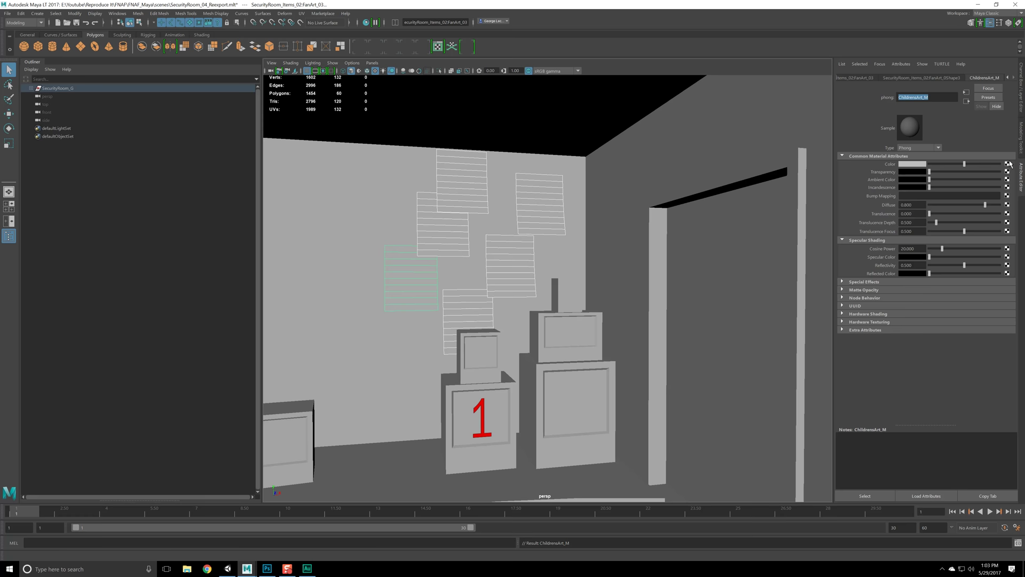
- Connect a File texture to the material's color and name the file node ChildrensArt_F
{"action": "left_click", "coordinate": [1007, 164]}
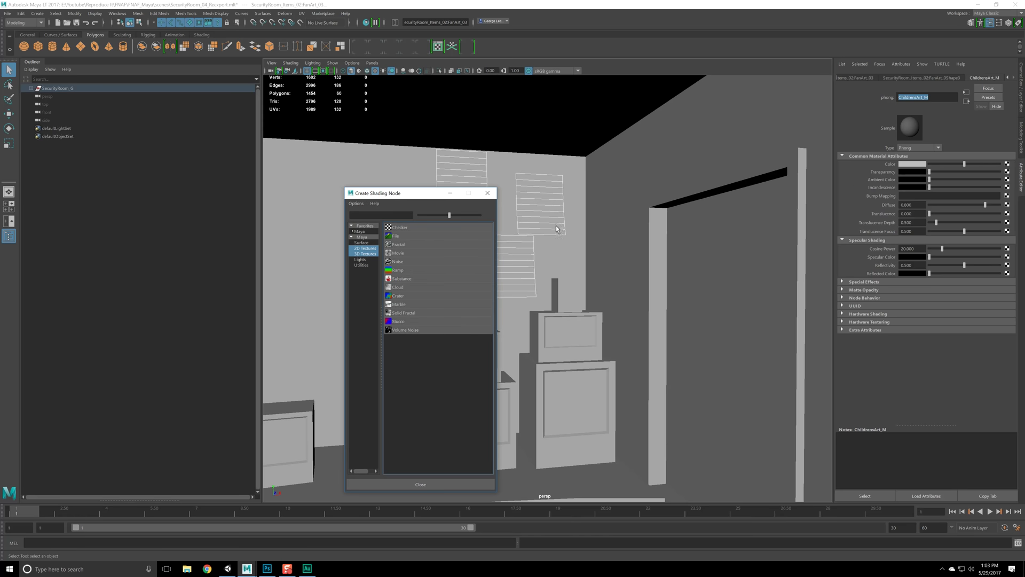
{"action": "left_click", "coordinate": [418, 236]}
{"action": "double_click", "coordinate": [907, 97]}
{"action": "type", "text": "ChildrensArt_MF"}
{"action": "key", "text": "Return"}
- Rename the file texture's 2D placement node to ChildrensArt_T
{"action": "left_click", "coordinate": [893, 77]}
{"action": "double_click", "coordinate": [913, 97]}
{"action": "type", "text": "ChildrensArt_T"}
{"action": "key", "text": "Return"}
- Load ChildrensArt.png from the FNAF Textures/SecurityRoom folder as the image of ChildrensArt_F
{"action": "left_click", "coordinate": [855, 78]}
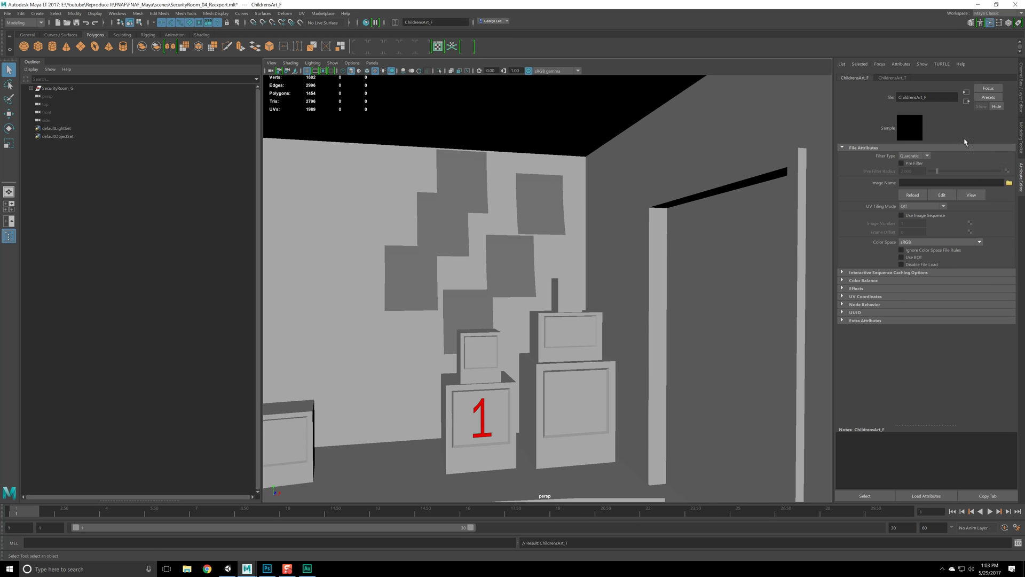
{"action": "left_click", "coordinate": [1009, 182]}
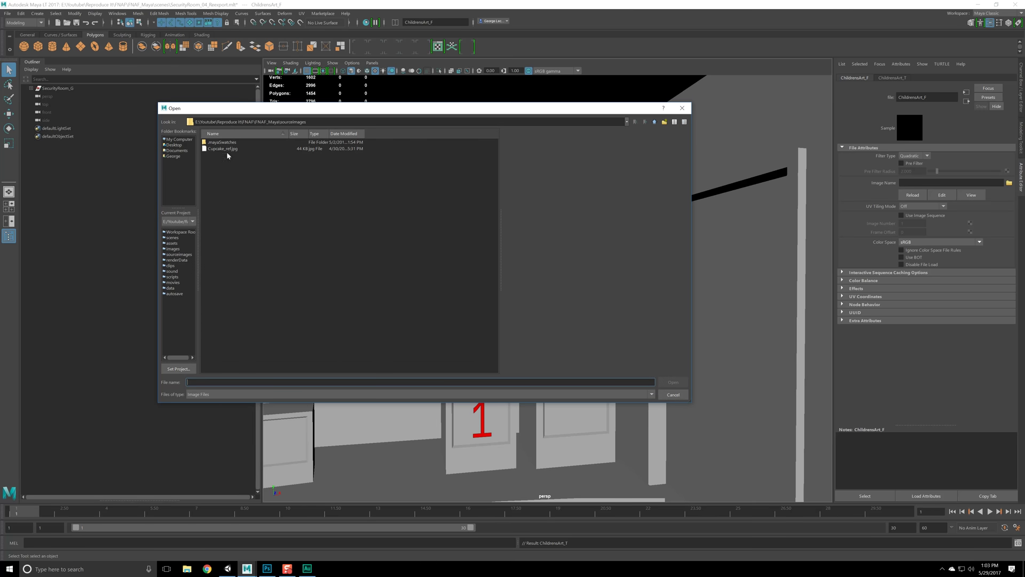
{"action": "left_click", "coordinate": [655, 123]}
{"action": "left_click", "coordinate": [655, 123]}
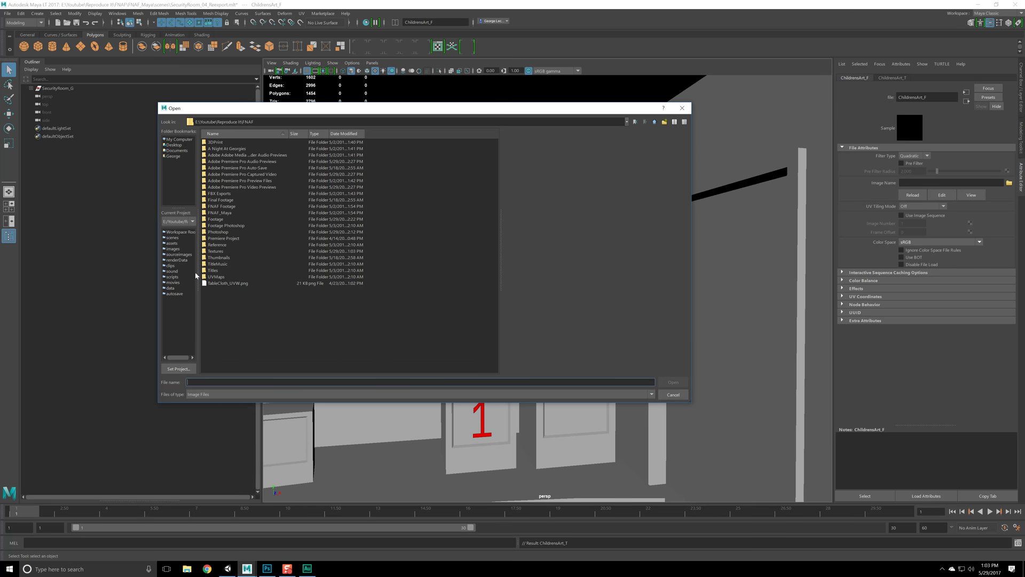
{"action": "double_click", "coordinate": [216, 251]}
{"action": "double_click", "coordinate": [221, 167]}
{"action": "double_click", "coordinate": [225, 143]}
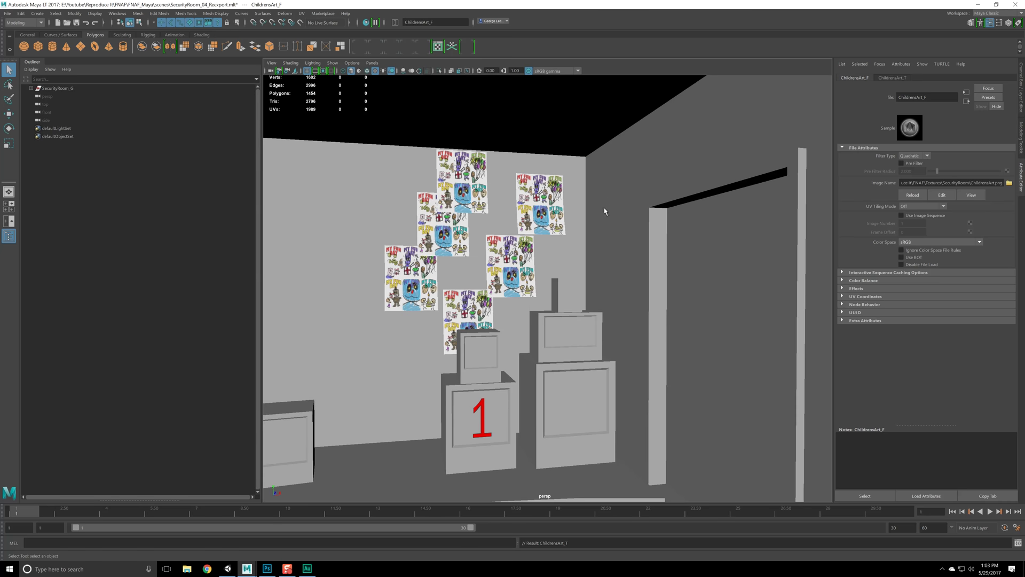
- Inspect the textured wall pages, and switch to Chrome to compare them with the full-size FNAF security room reference image
{"action": "key", "text": "f"}
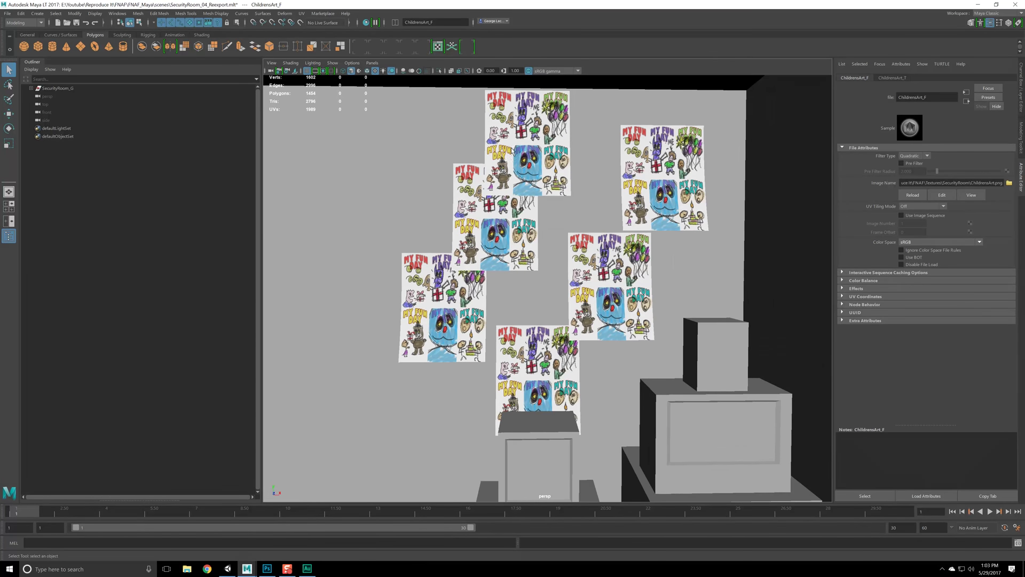
{"action": "left_click", "coordinate": [510, 151]}
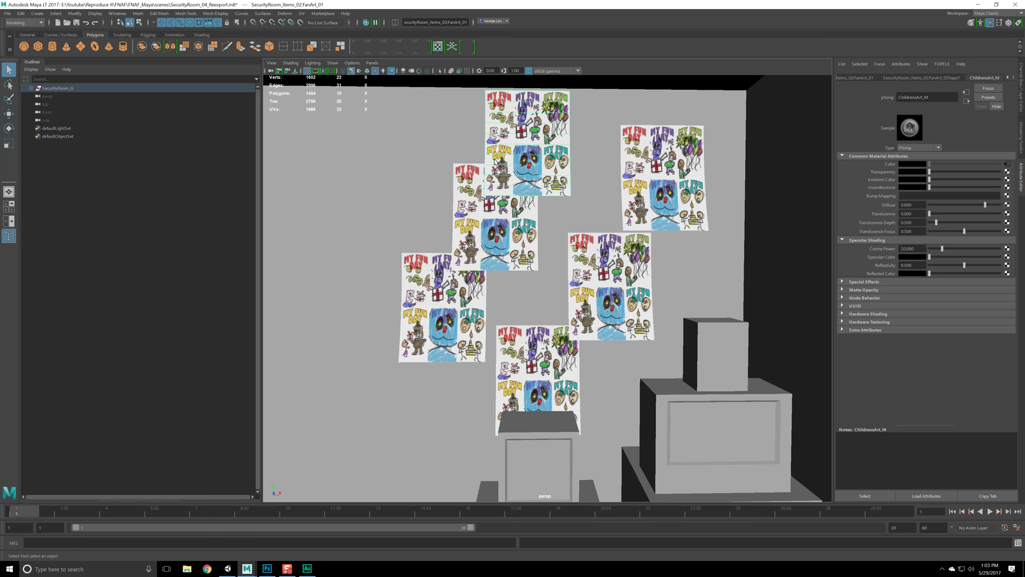
{"action": "left_click", "coordinate": [207, 569]}
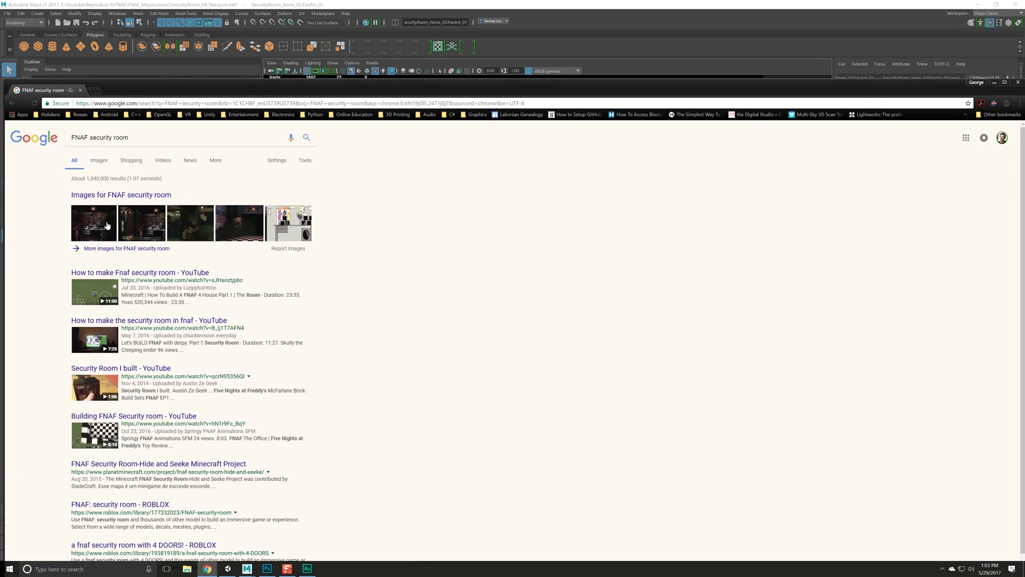
{"action": "left_click", "coordinate": [239, 230]}
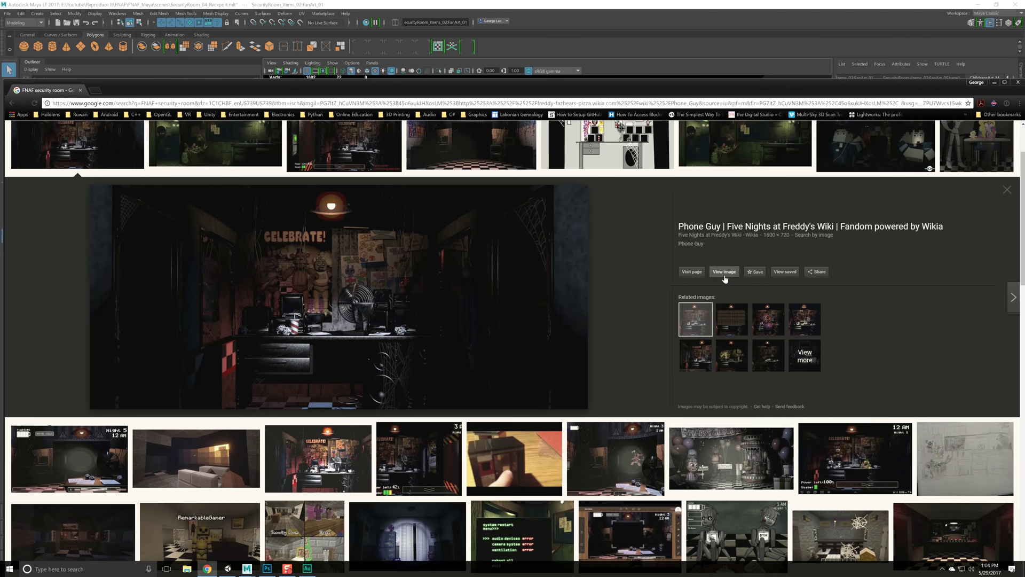
{"action": "left_click", "coordinate": [725, 274]}
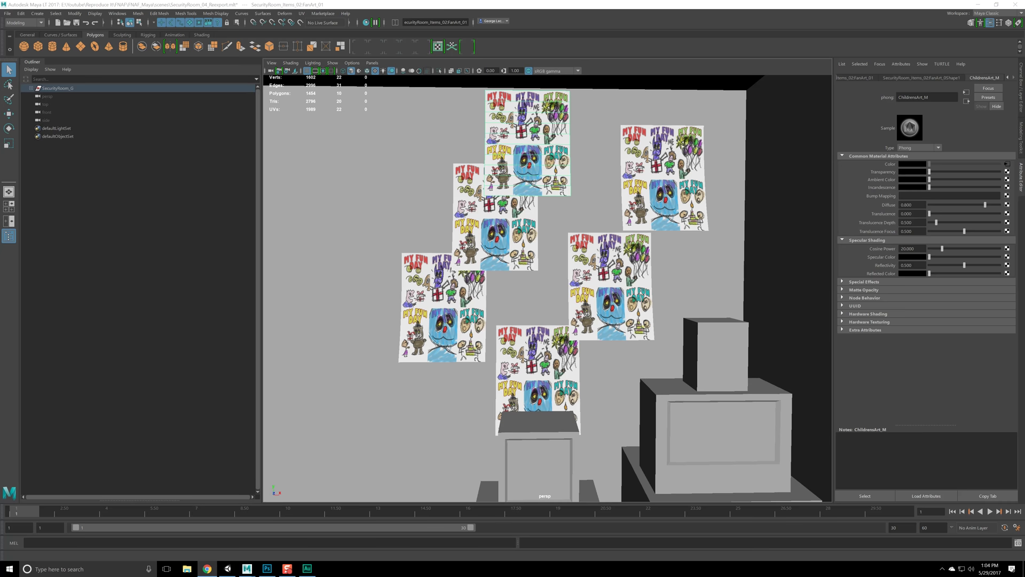
- Back in Maya, select the lowest fan art page and select all of its UVs in the UV Editor
{"action": "left_click", "coordinate": [453, 299]}
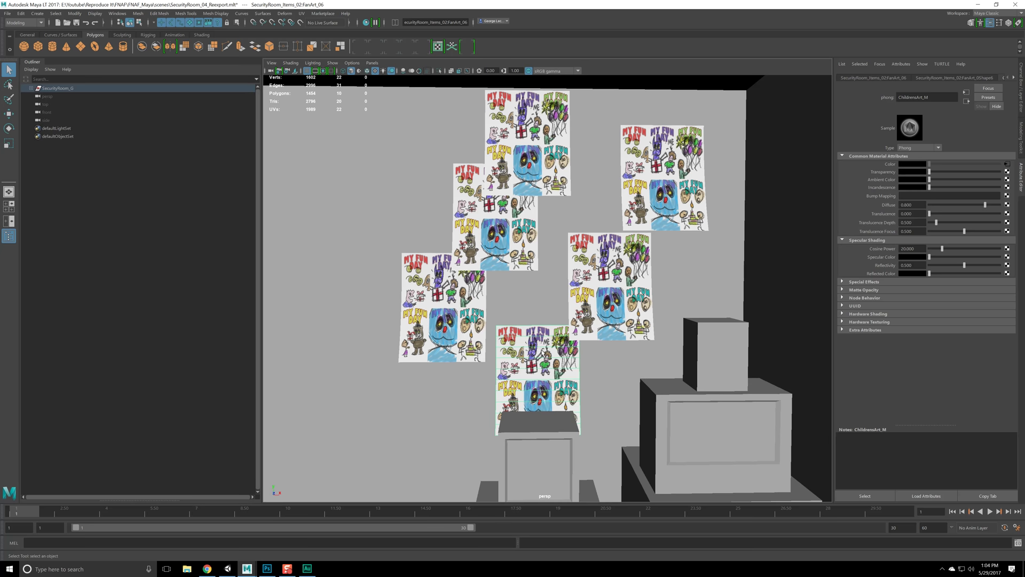
{"action": "left_click", "coordinate": [118, 14]}
{"action": "mouse_move", "coordinate": [146, 44]}
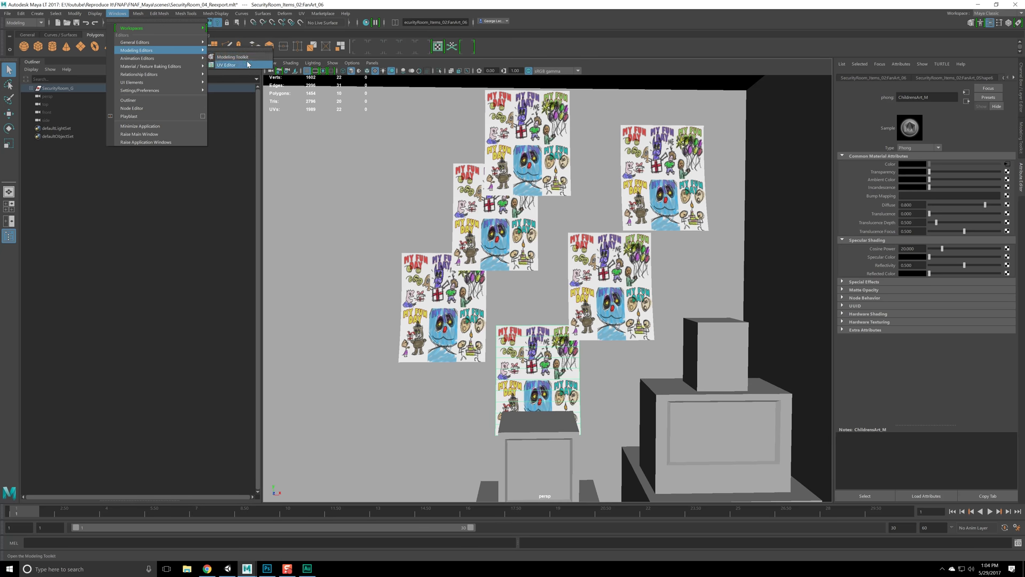
{"action": "left_click", "coordinate": [247, 65]}
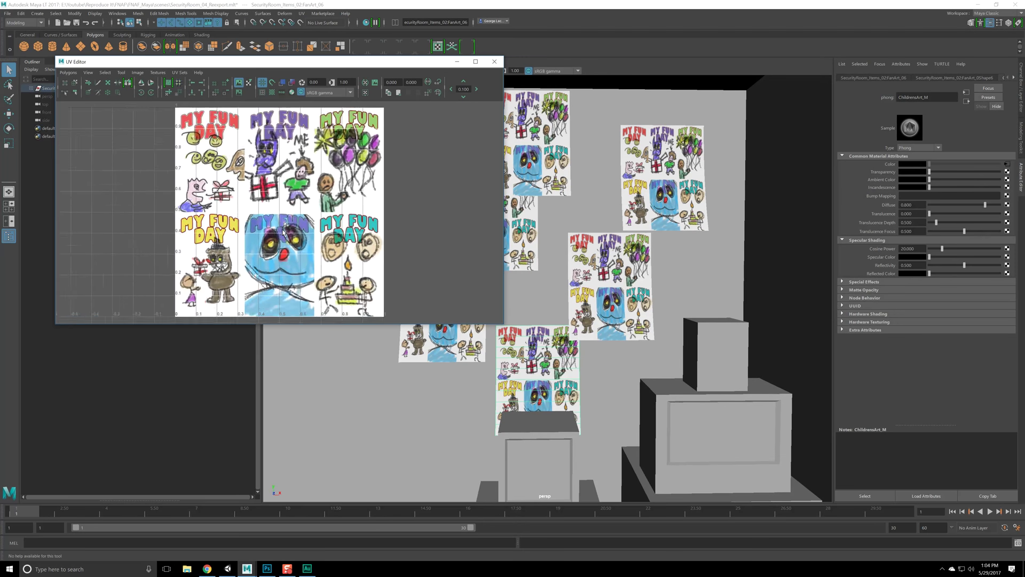
{"action": "right_click", "coordinate": [284, 233]}
{"action": "left_click_drag", "start_coordinate": [171, 112], "coordinate": [448, 321]}
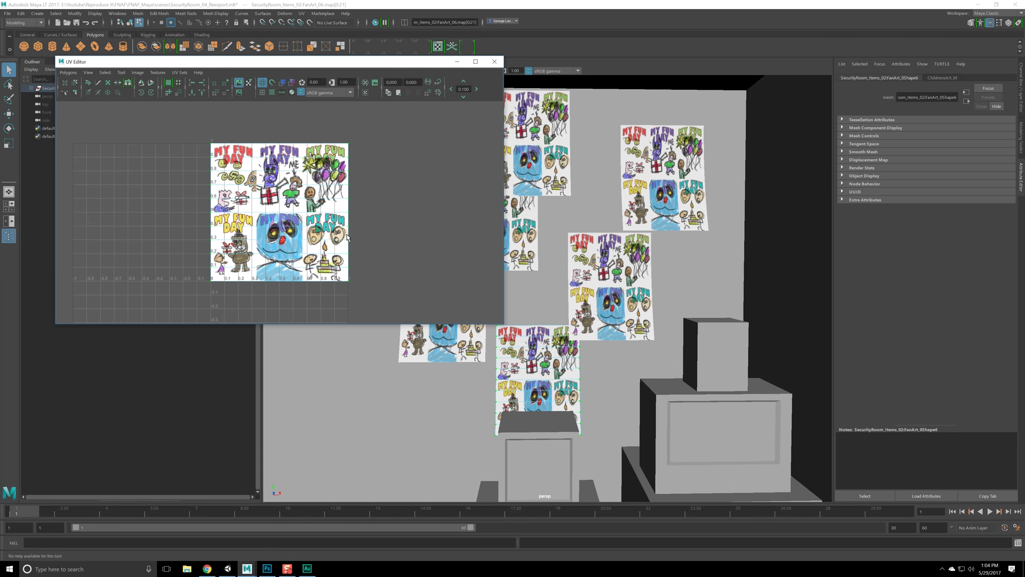
- Scale the lowest page's UVs from their lower-left corner down to about the size of the brown bear drawing
{"action": "key", "text": "r"}
{"action": "key", "text": "d"}
{"action": "key", "text": "v"}
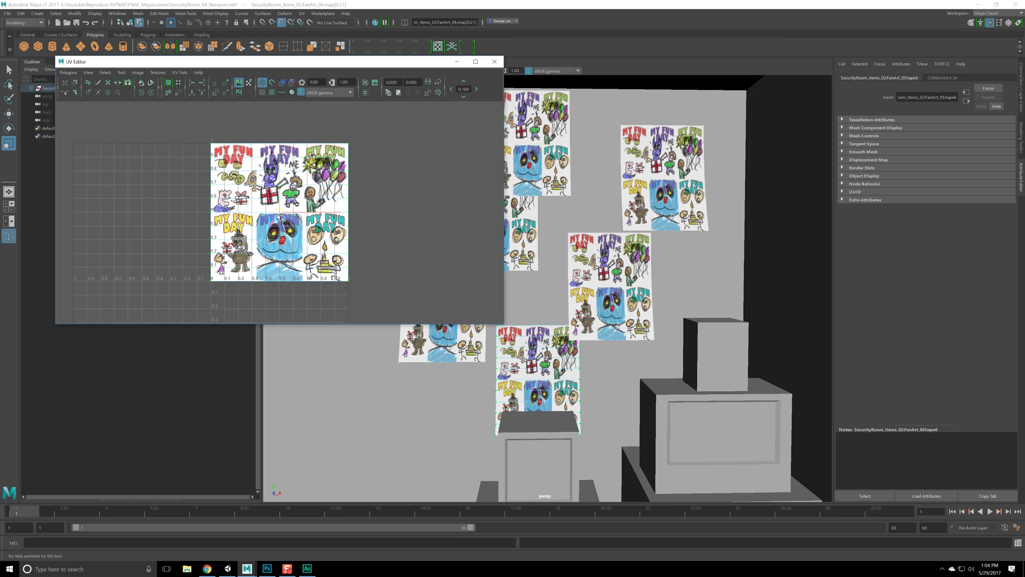
{"action": "left_click_drag", "start_coordinate": [280, 218], "coordinate": [213, 279]}
{"action": "key", "text": "d"}
{"action": "key", "text": "v"}
{"action": "left_click_drag", "start_coordinate": [280, 219], "coordinate": [170, 309]}
{"action": "scroll", "coordinate": [170, 309], "scroll_direction": "up", "scroll_amount": 2}
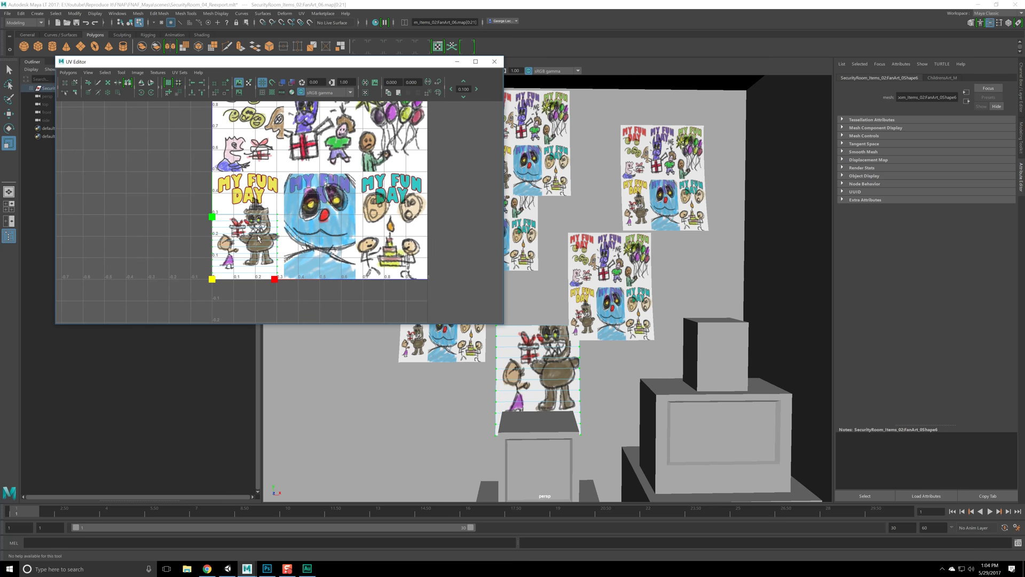
{"action": "left_click_drag", "start_coordinate": [212, 217], "coordinate": [205, 178]}
{"action": "key", "text": "f"}
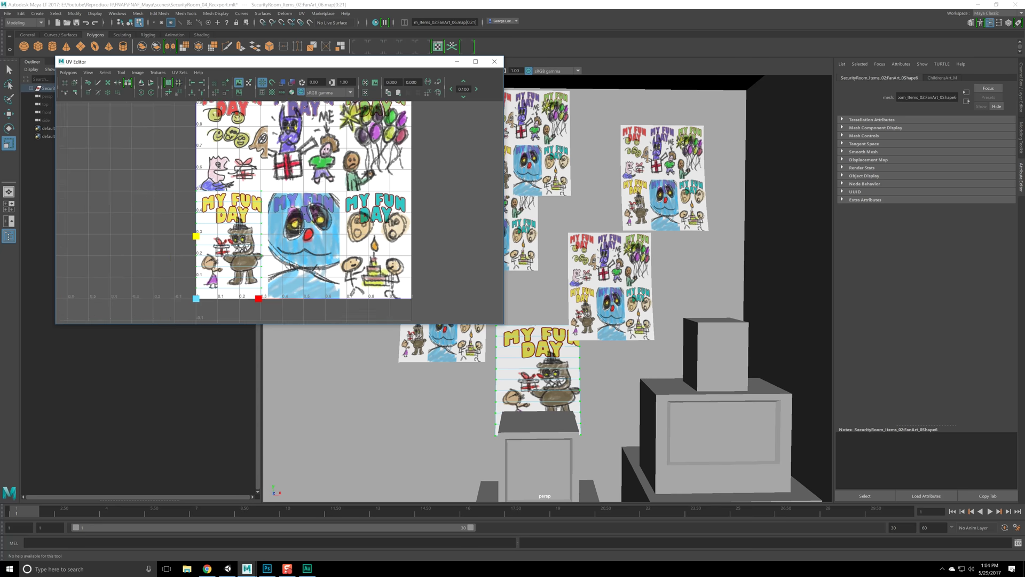
- Move the lowest page's UV shell onto the green-titled balloon drawing in the sheet's upper-right cell
{"action": "key", "text": "w"}
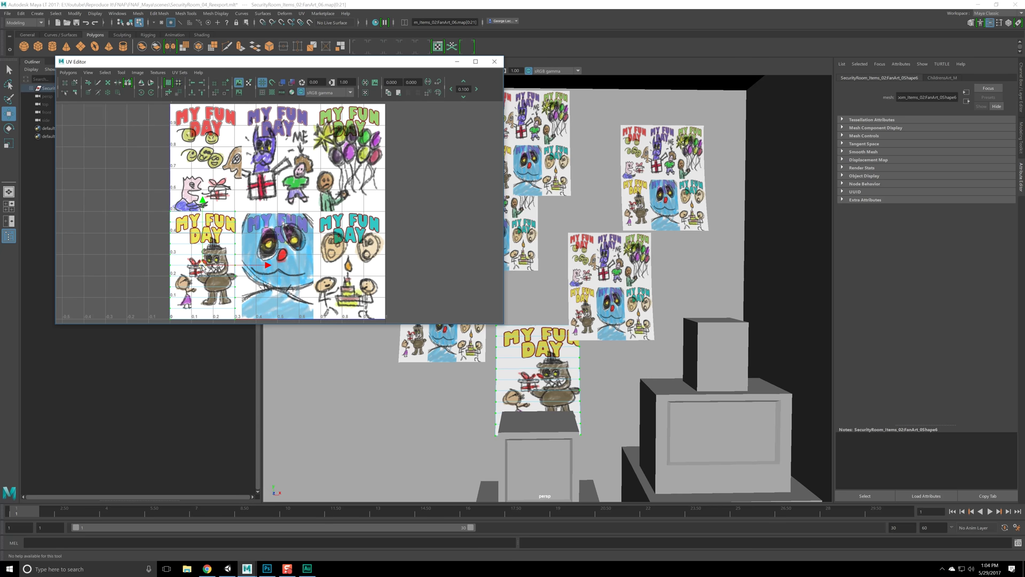
{"action": "left_click_drag", "start_coordinate": [202, 268], "coordinate": [263, 230]}
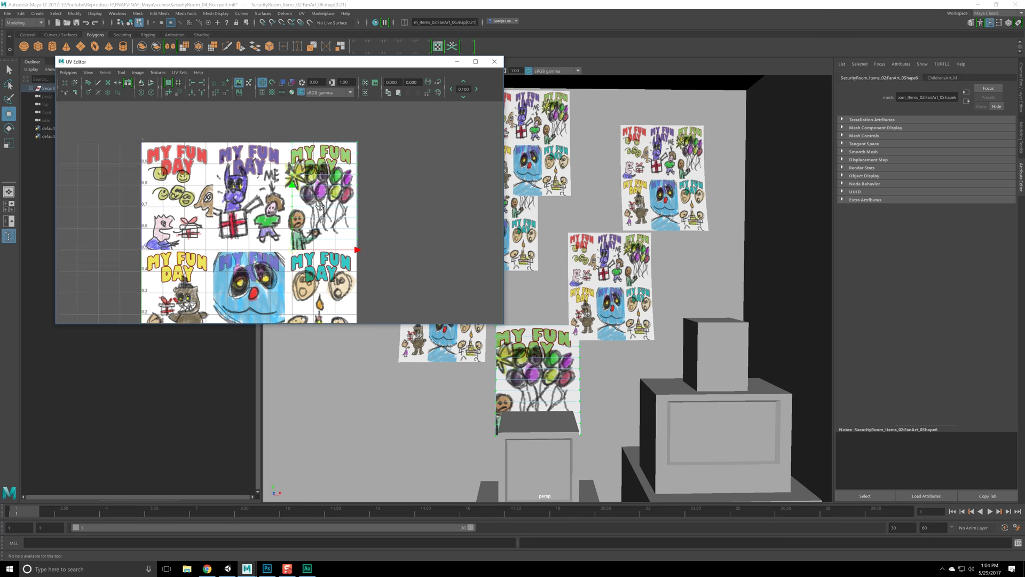
{"action": "scroll", "coordinate": [334, 219], "scroll_direction": "up", "scroll_amount": 3}
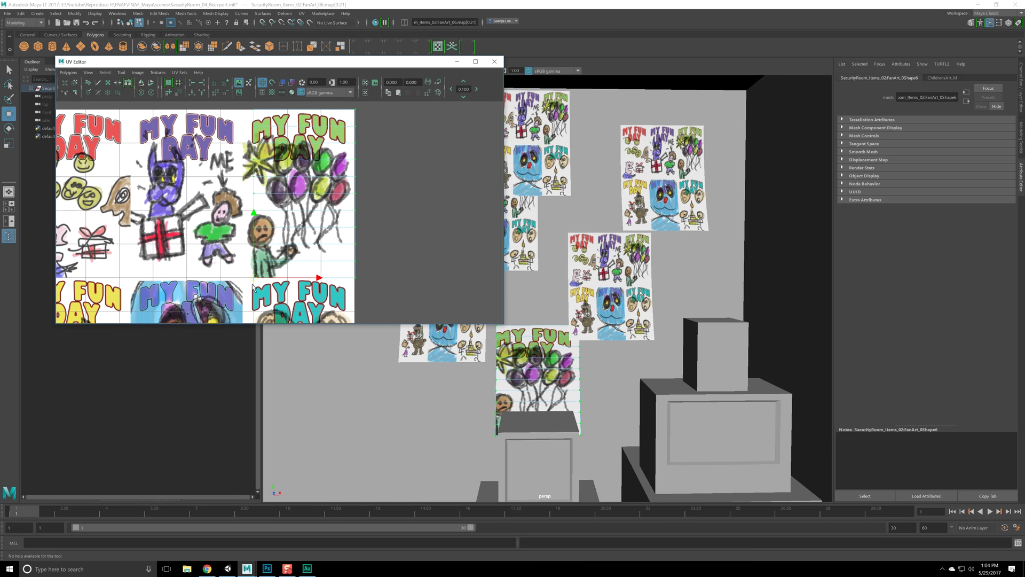
{"action": "left_click_drag", "start_coordinate": [255, 281], "coordinate": [249, 282]}
- Widen the lowest page's UV shell horizontally to fit the whole balloon drawing
{"action": "key", "text": "e"}
{"action": "key", "text": "r"}
{"action": "left_click_drag", "start_coordinate": [357, 199], "coordinate": [366, 197]}
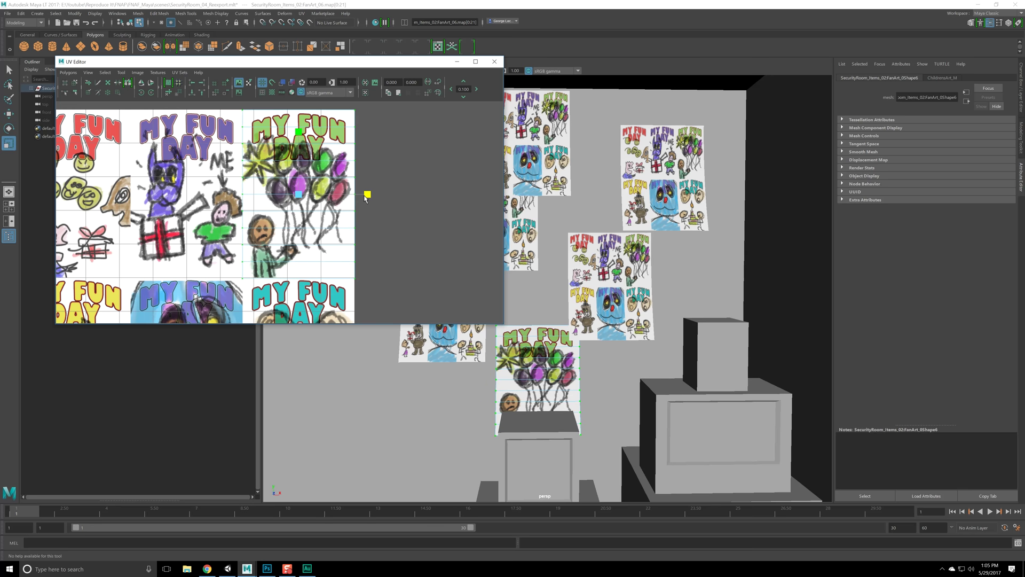
{"action": "key", "text": "e"}
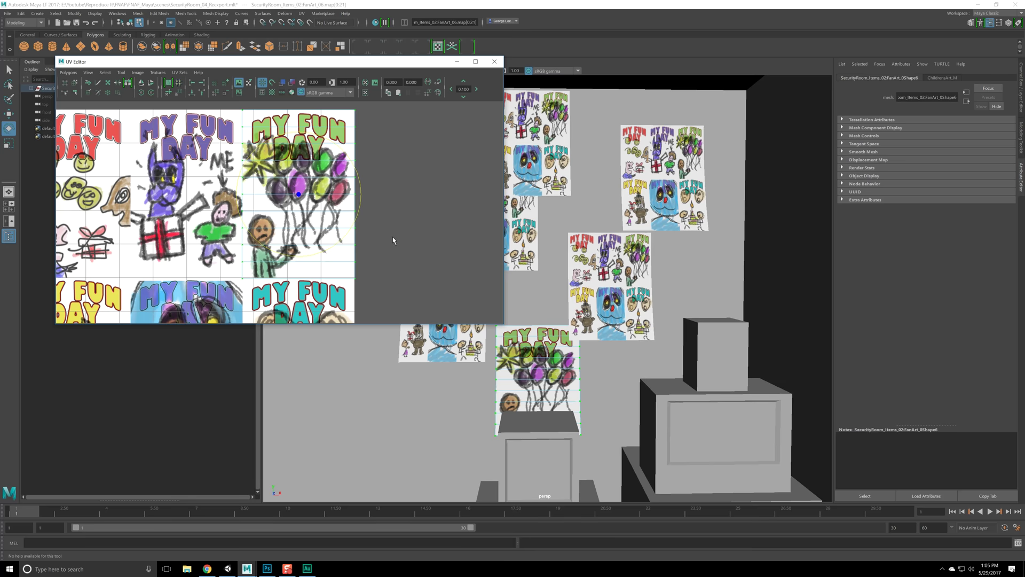
{"action": "scroll", "coordinate": [512, 240], "scroll_direction": "up", "scroll_amount": 2}
- Return to object selection, pick the leftmost fan art page and select all of its UVs
{"action": "key", "text": "F8"}
{"action": "left_click", "coordinate": [493, 358]}
{"action": "scroll", "coordinate": [293, 272], "scroll_direction": "down", "scroll_amount": 10}
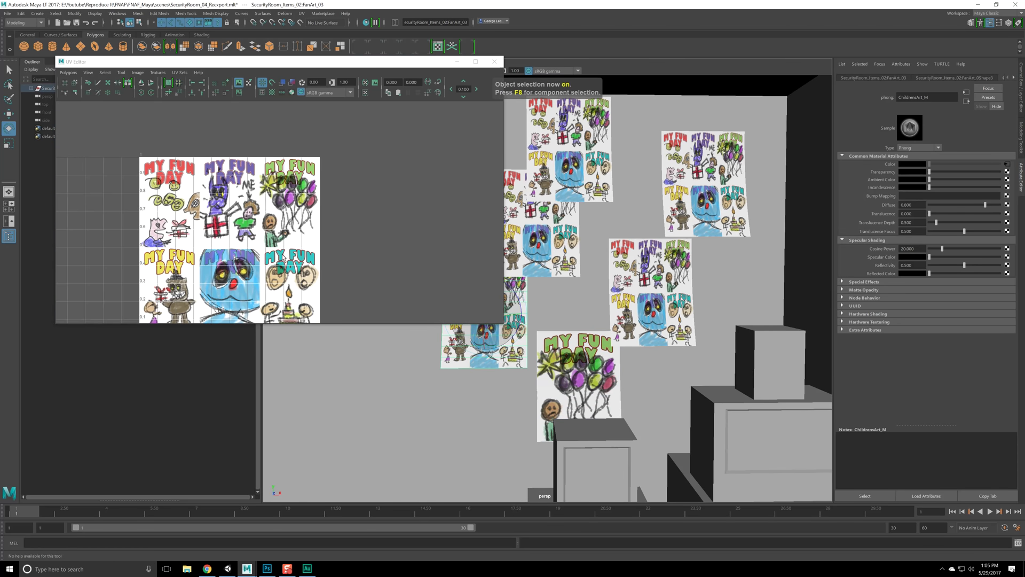
{"action": "left_click_drag", "start_coordinate": [498, 368], "coordinate": [550, 375]}
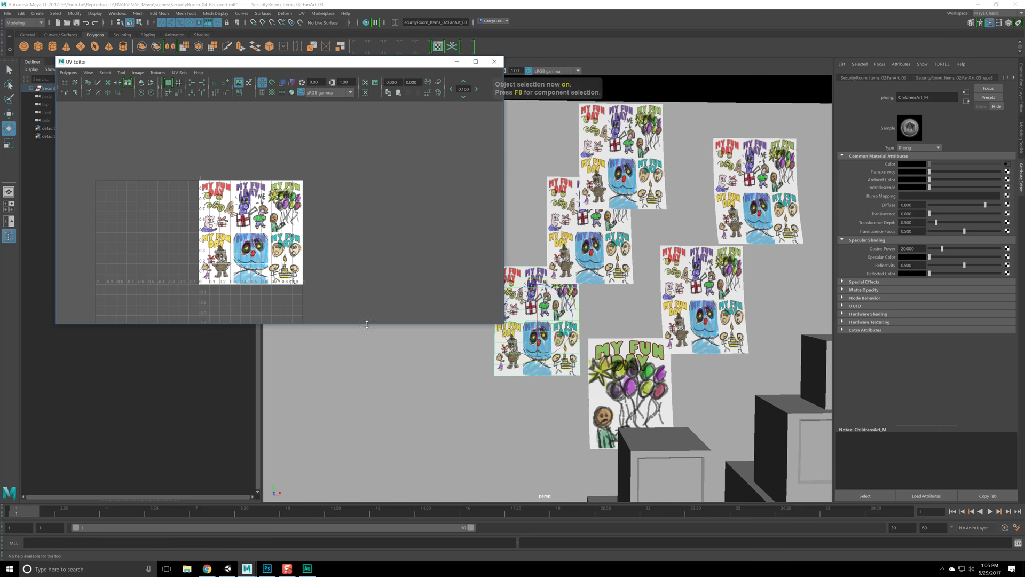
{"action": "right_click", "coordinate": [293, 258]}
- Scale the leftmost page's UVs from their lower-left corner down to cover only the brown bear drawing
{"action": "key", "text": "r"}
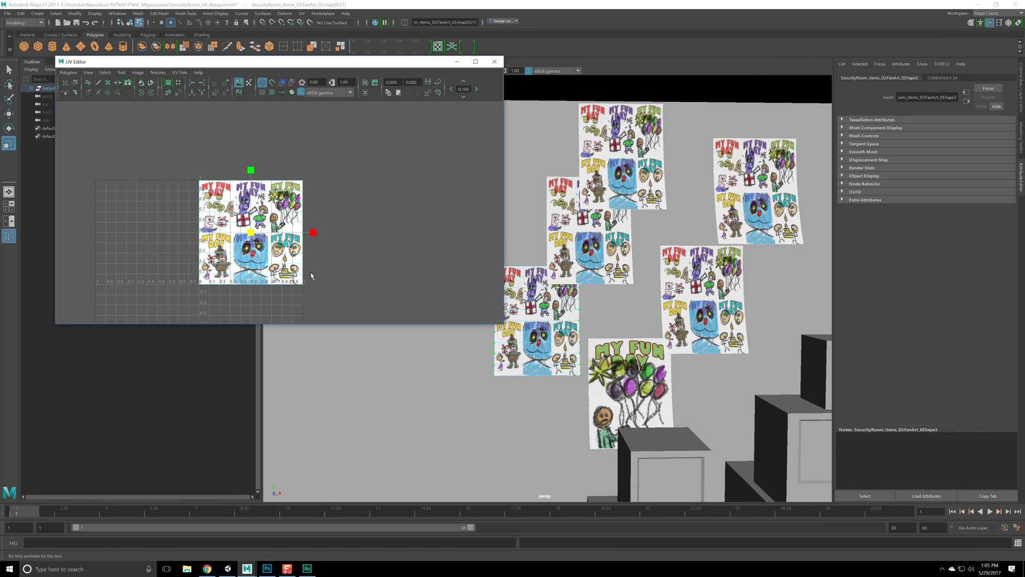
{"action": "scroll", "coordinate": [231, 243], "scroll_direction": "up", "scroll_amount": 2}
{"action": "left_click", "coordinate": [246, 241]}
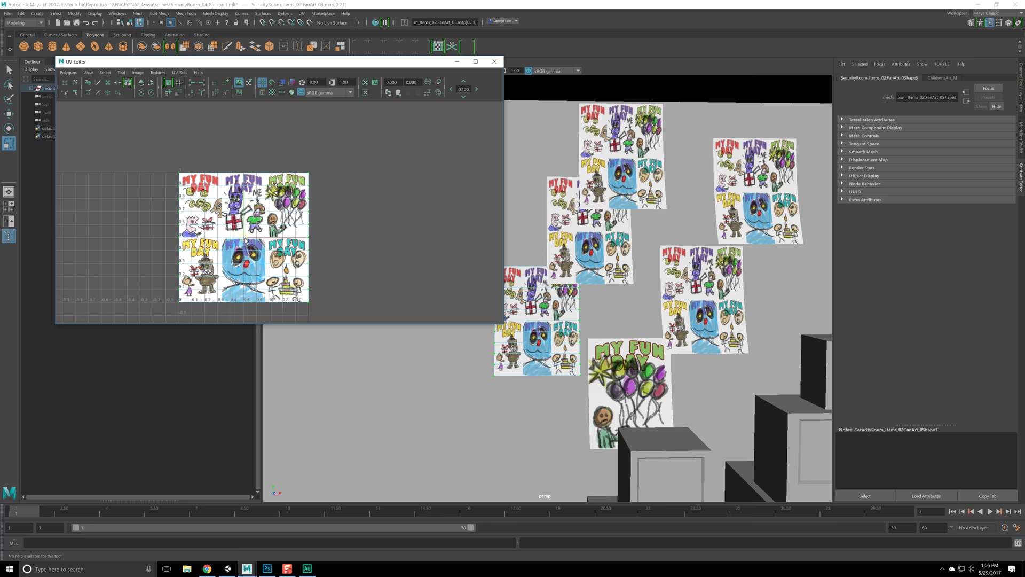
{"action": "left_click_drag", "start_coordinate": [243, 239], "coordinate": [152, 309]}
{"action": "left_click_drag", "start_coordinate": [180, 242], "coordinate": [180, 199]}
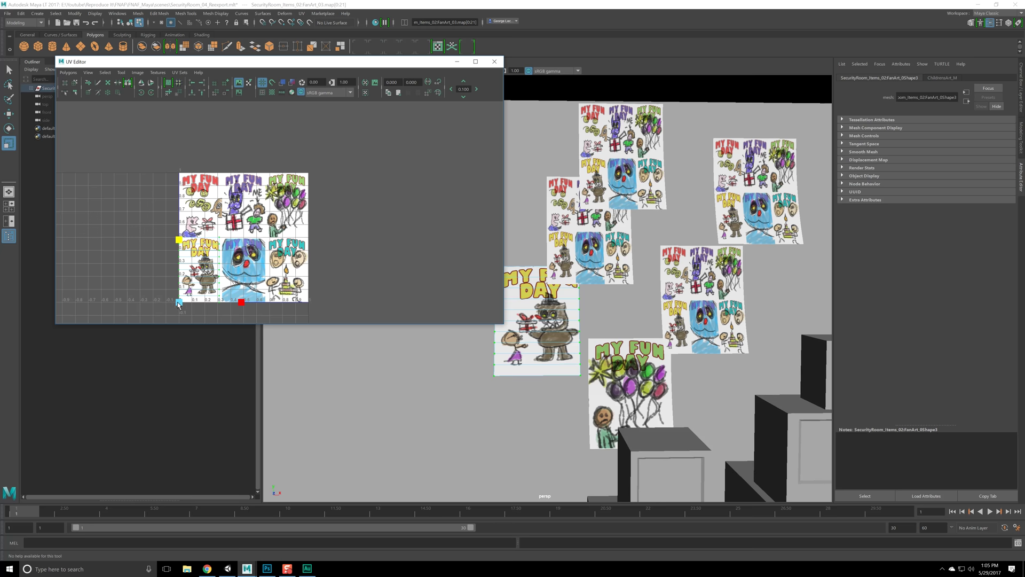
{"action": "left_click", "coordinate": [179, 303]}
- Move the leftmost page's UV shell, snapped to the grid, onto the purple rabbit drawing in the upper-middle cell
{"action": "key", "text": "w"}
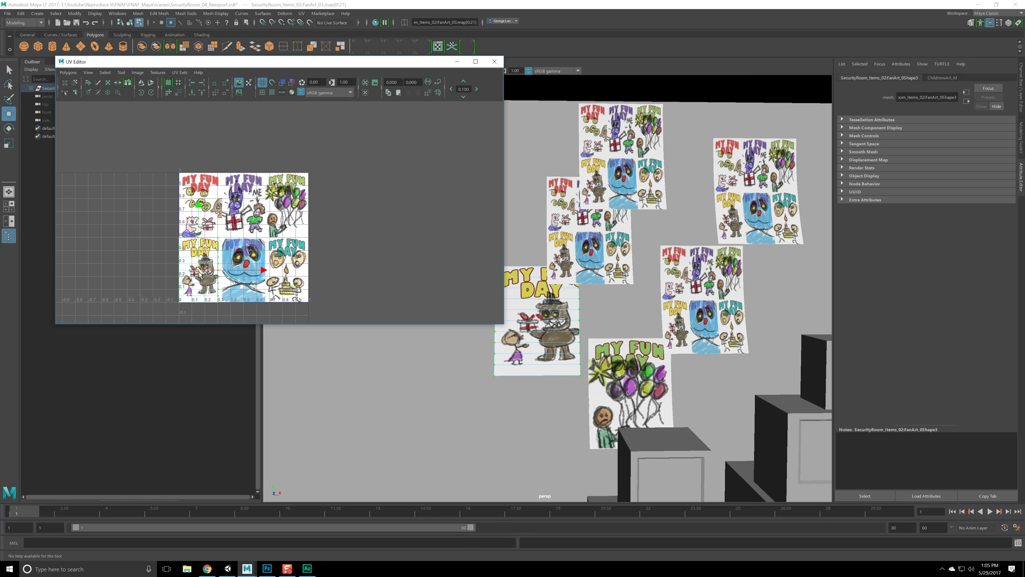
{"action": "key", "text": "x"}
{"action": "left_click_drag", "start_coordinate": [198, 271], "coordinate": [223, 239]}
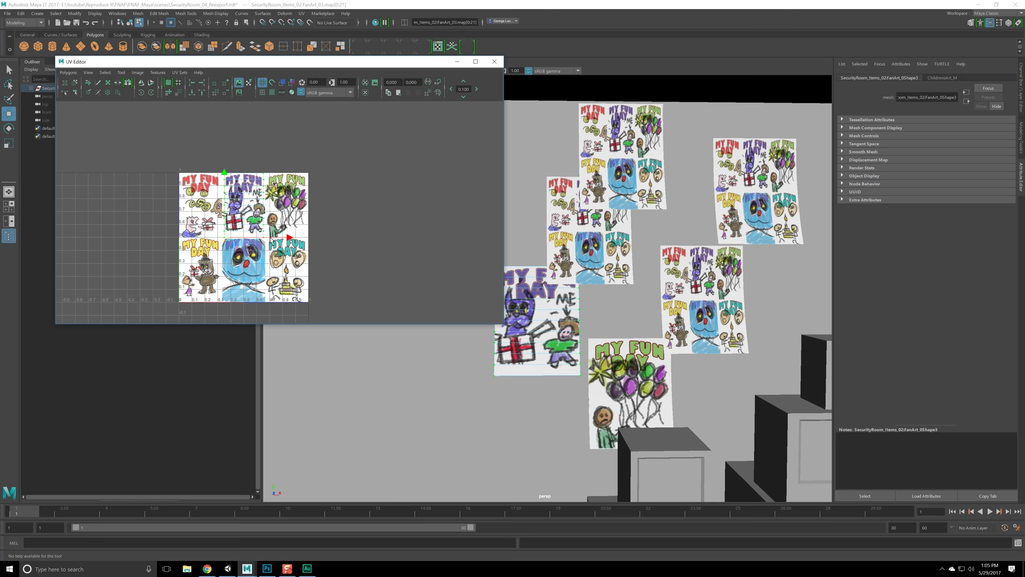
{"action": "scroll", "coordinate": [280, 216], "scroll_direction": "up", "scroll_amount": 3}
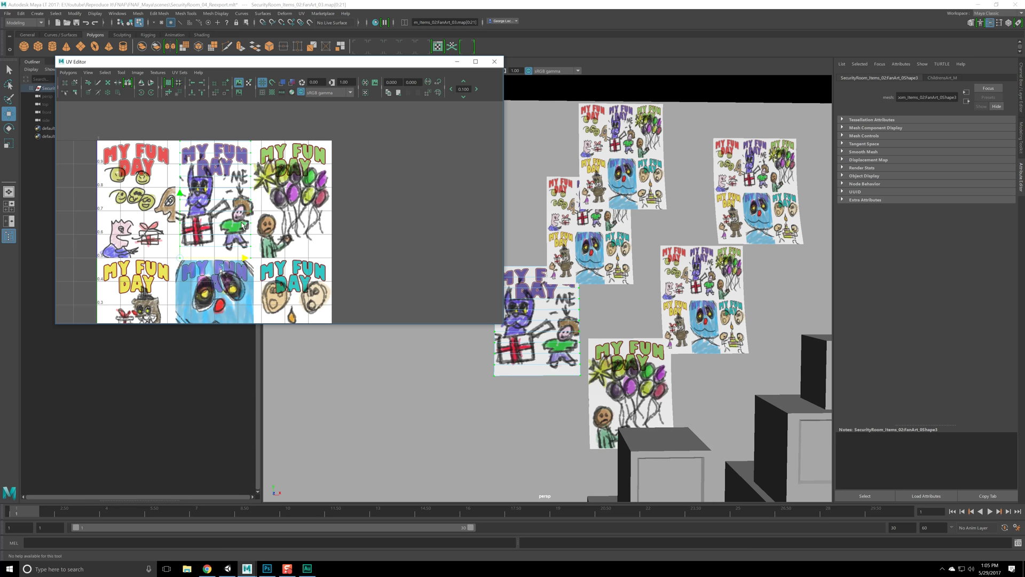
{"action": "scroll", "coordinate": [297, 215], "scroll_direction": "up", "scroll_amount": 2}
- Adjust the width of the leftmost page's UV shell to fit the purple rabbit drawing
{"action": "key", "text": "r"}
{"action": "left_click_drag", "start_coordinate": [345, 199], "coordinate": [345, 200]}
{"action": "key", "text": "w"}
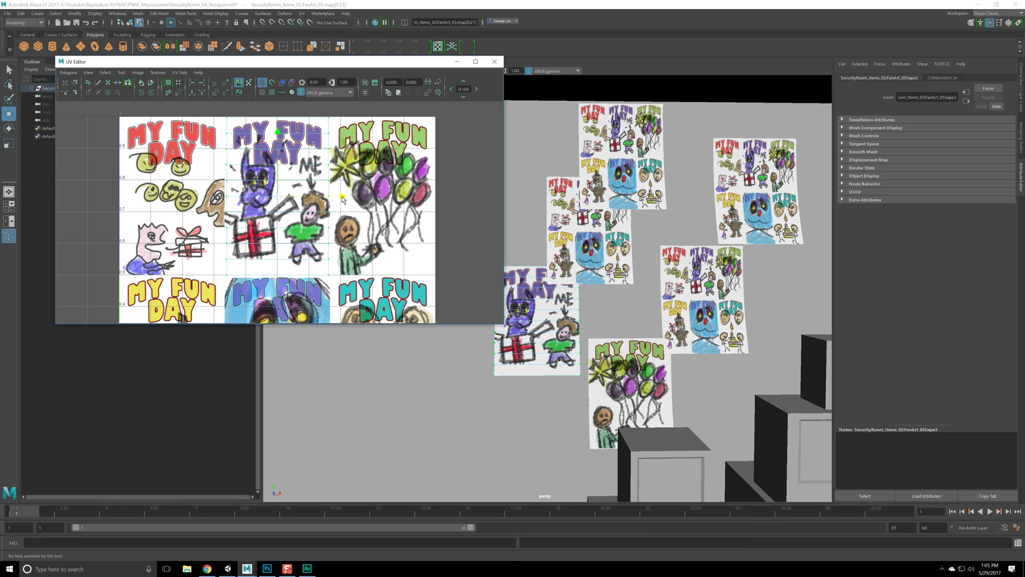
{"action": "key", "text": "r"}
{"action": "left_click_drag", "start_coordinate": [343, 198], "coordinate": [338, 199]}
- Return to object selection, pick the page just above the purple rabbit page and select all of its UVs
{"action": "scroll", "coordinate": [314, 234], "scroll_direction": "down", "scroll_amount": 6}
{"action": "left_click_drag", "start_coordinate": [534, 252], "coordinate": [582, 335]}
{"action": "right_click", "coordinate": [552, 238]}
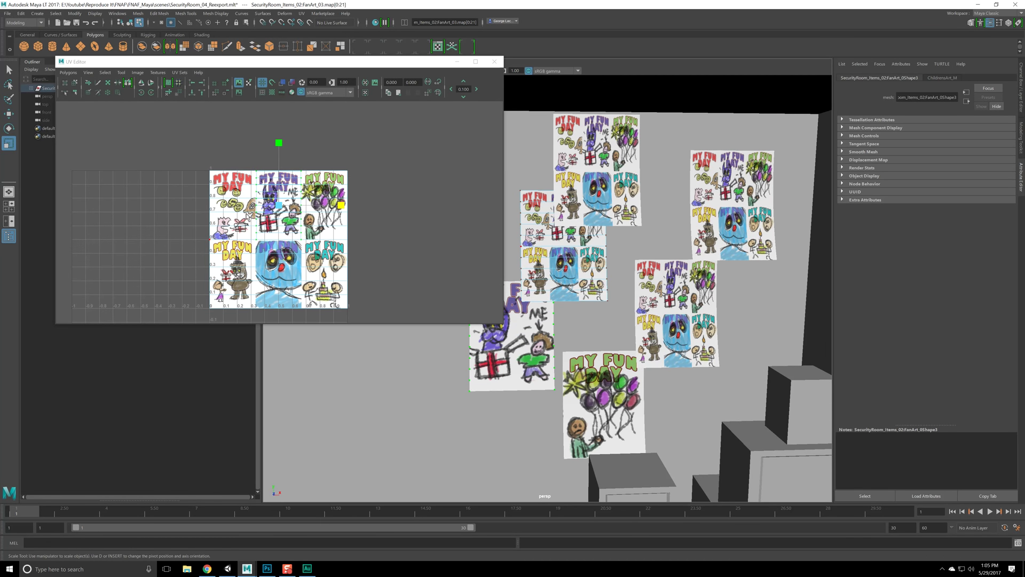
{"action": "key", "text": "F8"}
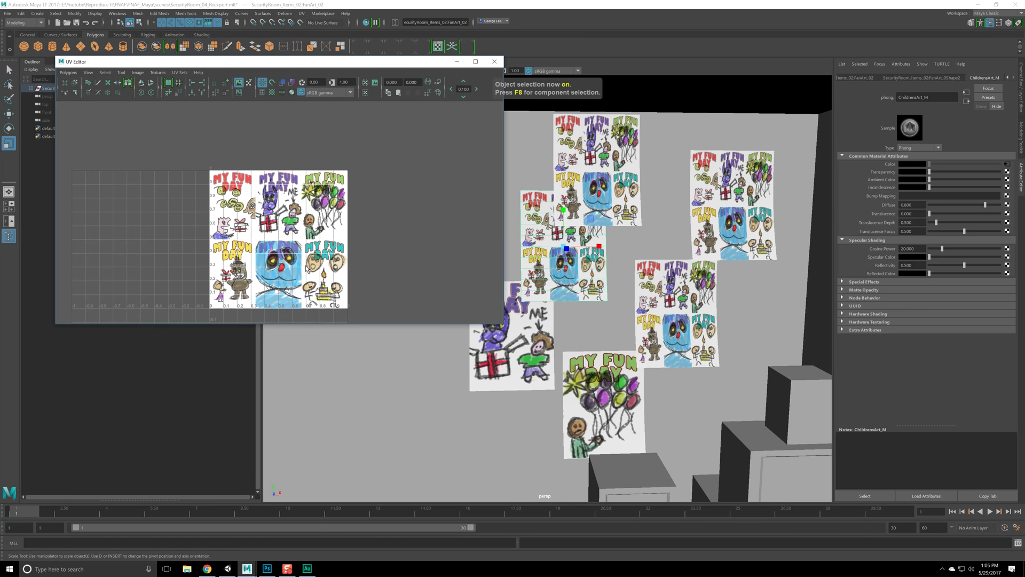
{"action": "scroll", "coordinate": [279, 213], "scroll_direction": "down", "scroll_amount": 2}
{"action": "key", "text": "F8"}
{"action": "right_click", "coordinate": [287, 249]}
{"action": "left_click_drag", "start_coordinate": [208, 152], "coordinate": [406, 315]}
- Scale down that page's UV shell and move it, snapped to the grid, onto the upper-left drawing with the yellow faces
{"action": "left_click_drag", "start_coordinate": [278, 235], "coordinate": [363, 197]}
{"action": "key", "text": "w"}
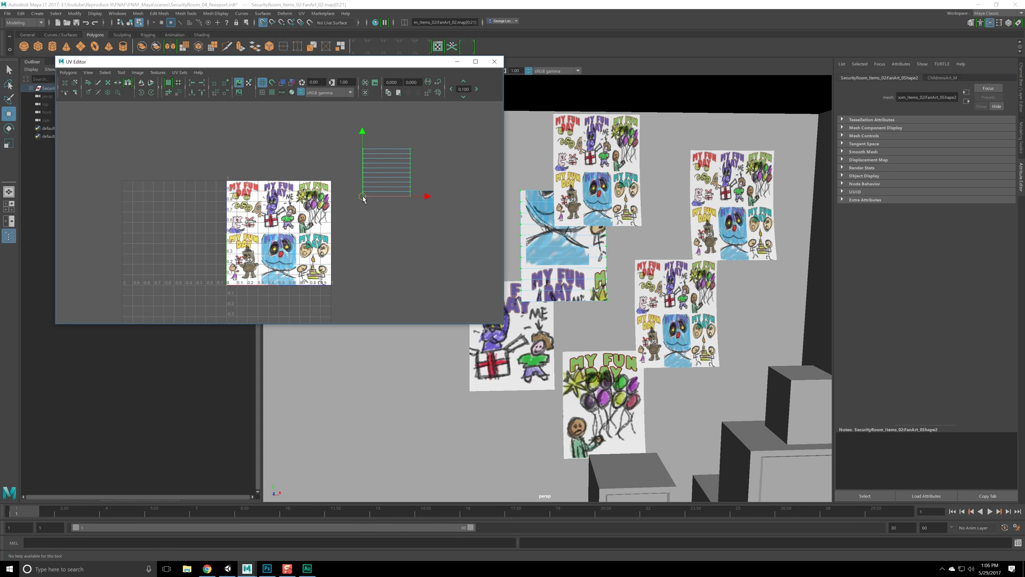
{"action": "left_click_drag", "start_coordinate": [362, 198], "coordinate": [226, 233]}
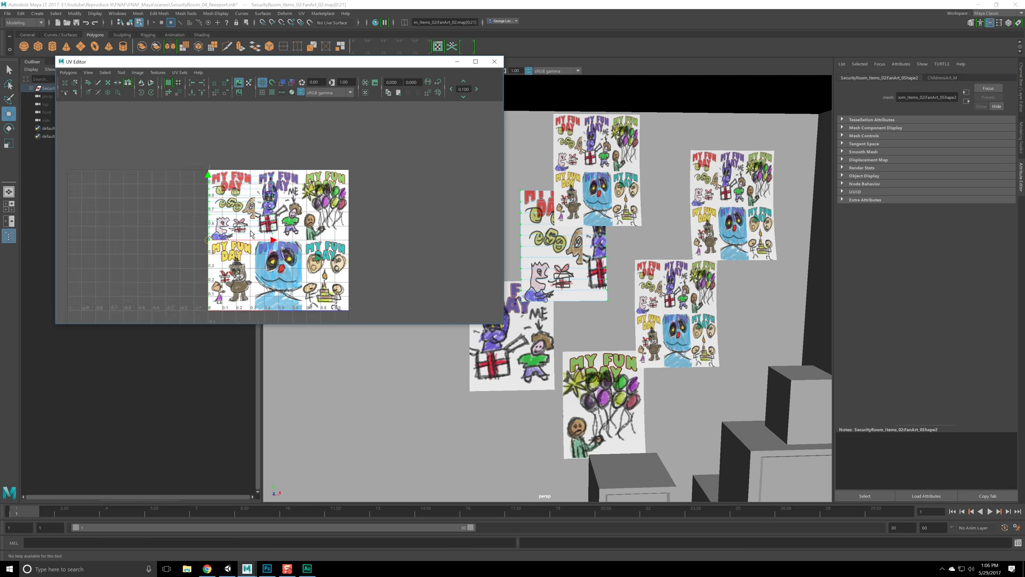
{"action": "scroll", "coordinate": [246, 214], "scroll_direction": "up", "scroll_amount": 3}
- Adjust the width and height of the UV shell to fit the upper-left drawing with the red title
{"action": "key", "text": "r"}
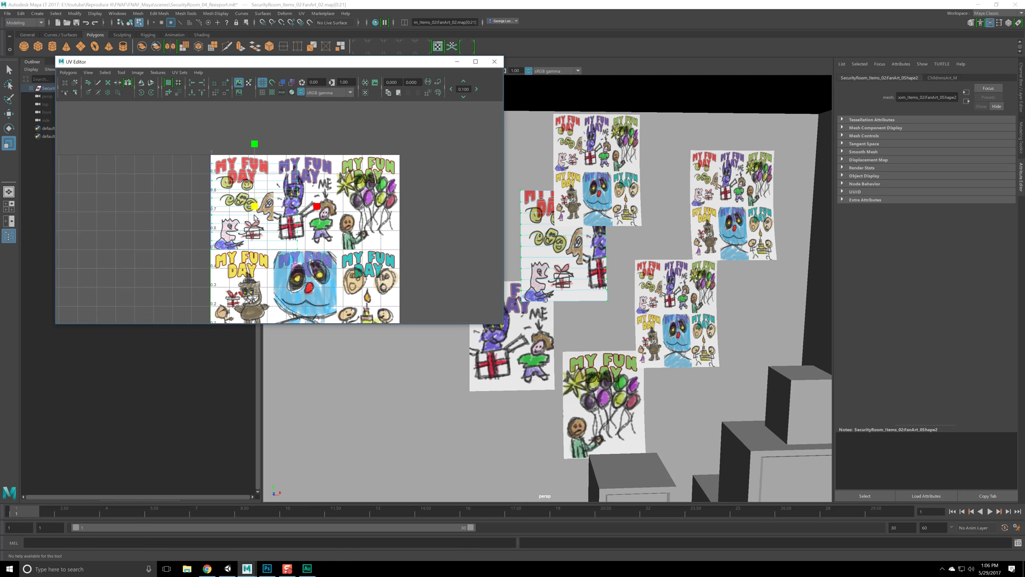
{"action": "key", "text": "x"}
{"action": "left_click", "coordinate": [217, 249]}
{"action": "left_click_drag", "start_coordinate": [282, 249], "coordinate": [262, 249]}
{"action": "left_click_drag", "start_coordinate": [221, 187], "coordinate": [224, 181]}
{"action": "key", "text": "w"}
{"action": "left_click_drag", "start_coordinate": [308, 202], "coordinate": [308, 206]}
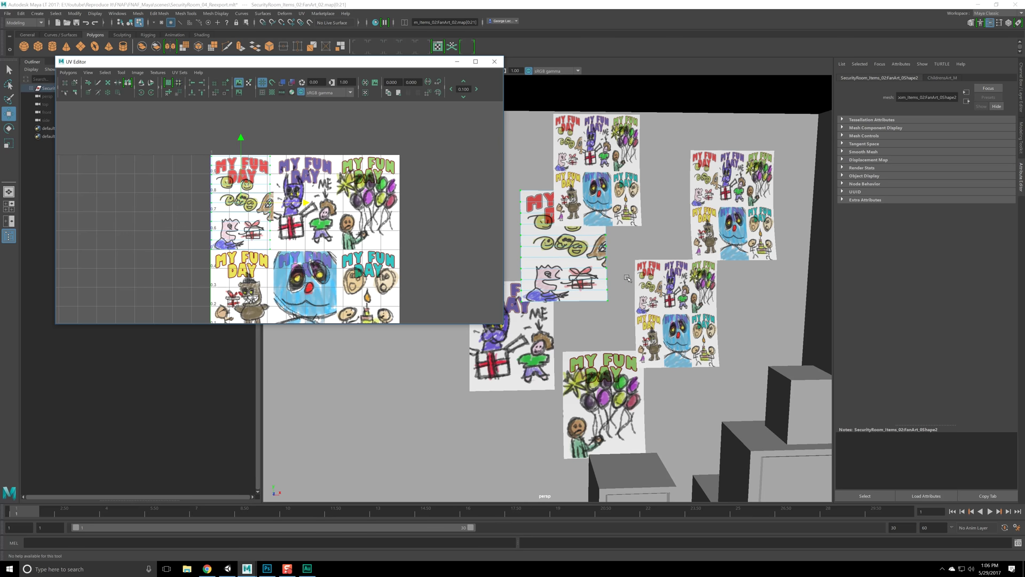
{"action": "key", "text": "r"}
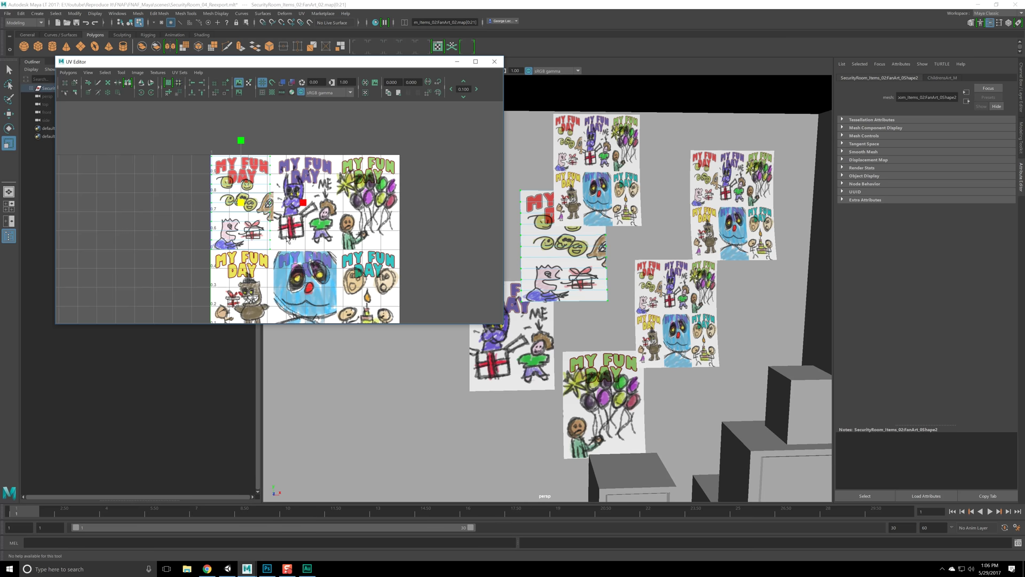
{"action": "left_click_drag", "start_coordinate": [305, 203], "coordinate": [308, 205]}
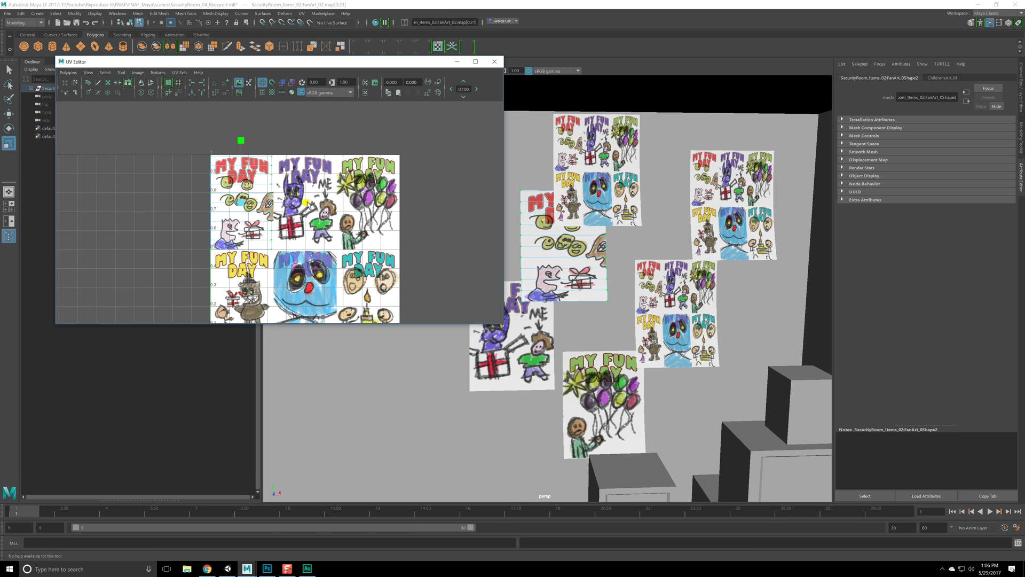
{"action": "key", "text": "w"}
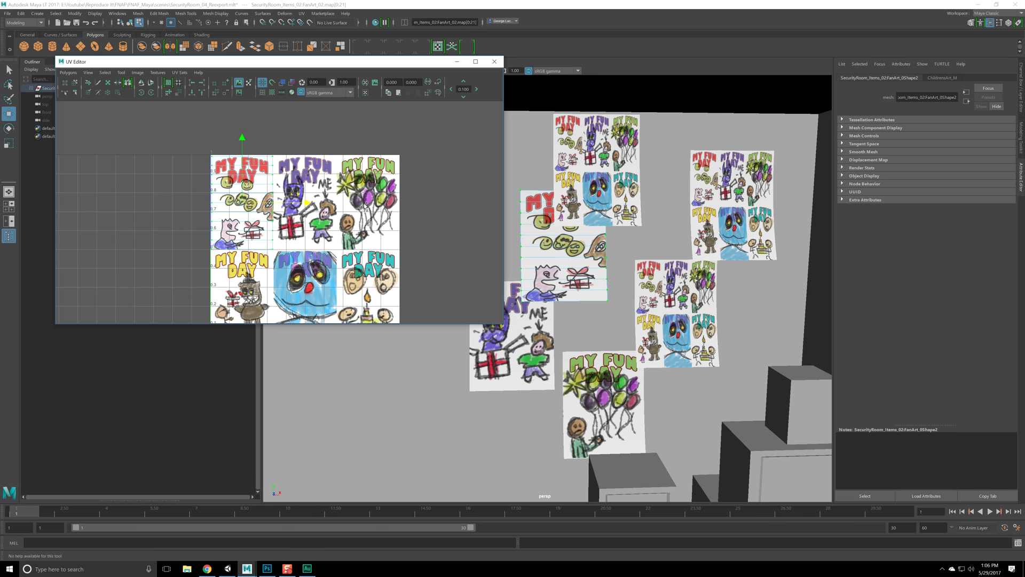
- Pick the topmost page on the wall and select all of its UVs
{"action": "left_click_drag", "start_coordinate": [462, 212], "coordinate": [408, 219]}
{"action": "left_click", "coordinate": [349, 230]}
{"action": "left_click_drag", "start_coordinate": [609, 178], "coordinate": [601, 198]}
{"action": "left_click", "coordinate": [587, 197]}
{"action": "key", "text": "F8"}
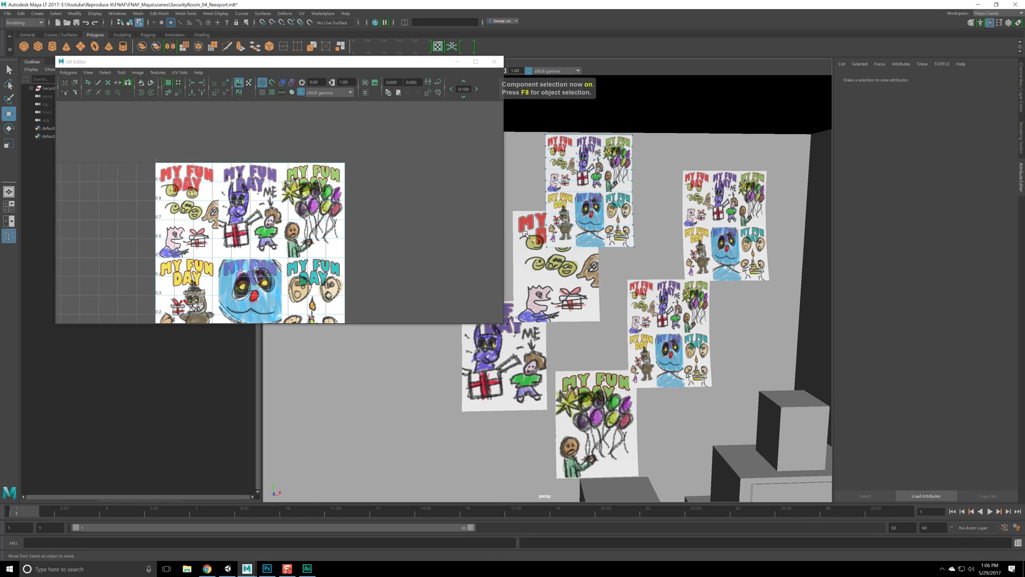
{"action": "left_click_drag", "start_coordinate": [306, 233], "coordinate": [318, 193]}
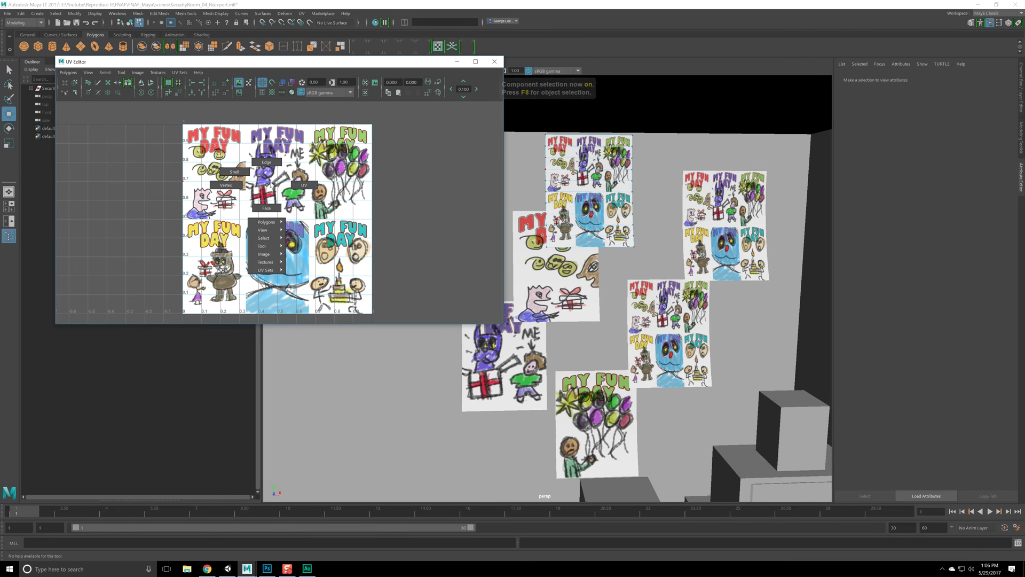
{"action": "scroll", "coordinate": [289, 188], "scroll_direction": "down", "scroll_amount": 1}
{"action": "left_click_drag", "start_coordinate": [143, 127], "coordinate": [395, 316]}
- Scale down the topmost page's UV shell and move it onto the blue face drawing in the lower-middle cell
{"action": "key", "text": "e"}
{"action": "key", "text": "r"}
{"action": "left_click_drag", "start_coordinate": [285, 225], "coordinate": [233, 235]}
{"action": "key", "text": "w"}
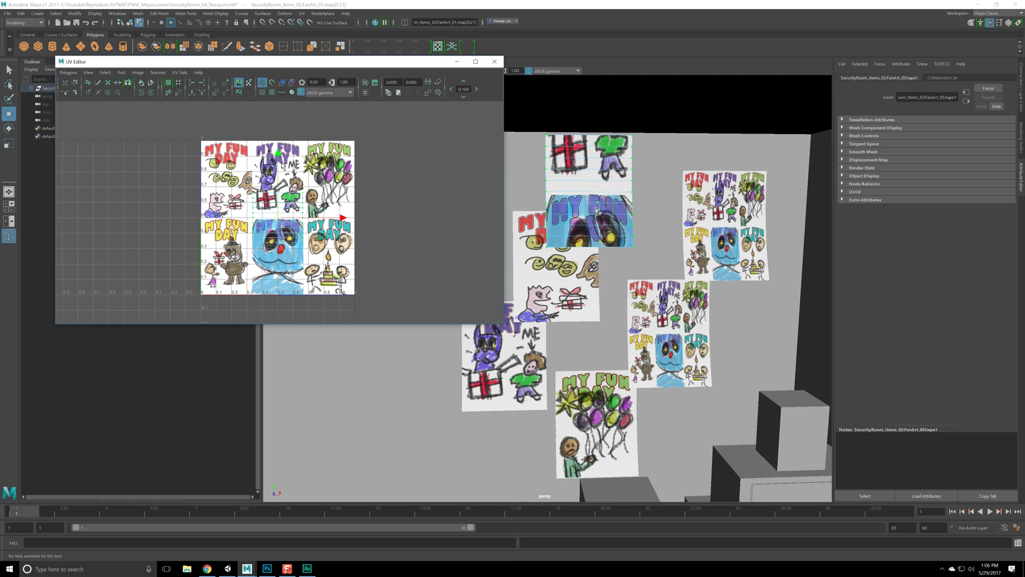
{"action": "left_click_drag", "start_coordinate": [283, 166], "coordinate": [282, 232]}
{"action": "scroll", "coordinate": [280, 212], "scroll_direction": "up", "scroll_amount": 2}
{"action": "left_click_drag", "start_coordinate": [306, 266], "coordinate": [303, 207]}
- Stretch the topmost page's UV shell vertically and shift it to fit the whole blue face drawing
{"action": "key", "text": "r"}
{"action": "left_click_drag", "start_coordinate": [273, 171], "coordinate": [275, 145]}
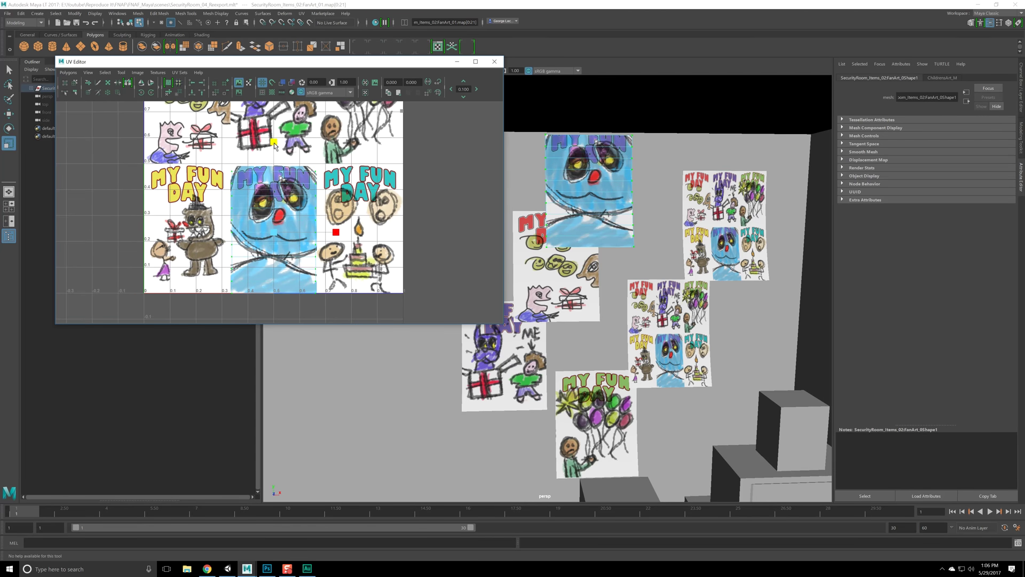
{"action": "key", "text": "w"}
{"action": "left_click_drag", "start_coordinate": [271, 165], "coordinate": [274, 163]}
- Return to object selection, pick the upper page nearest the wall corner and select all of its UVs
{"action": "left_click_drag", "start_coordinate": [642, 224], "coordinate": [582, 244]}
{"action": "key", "text": "F8"}
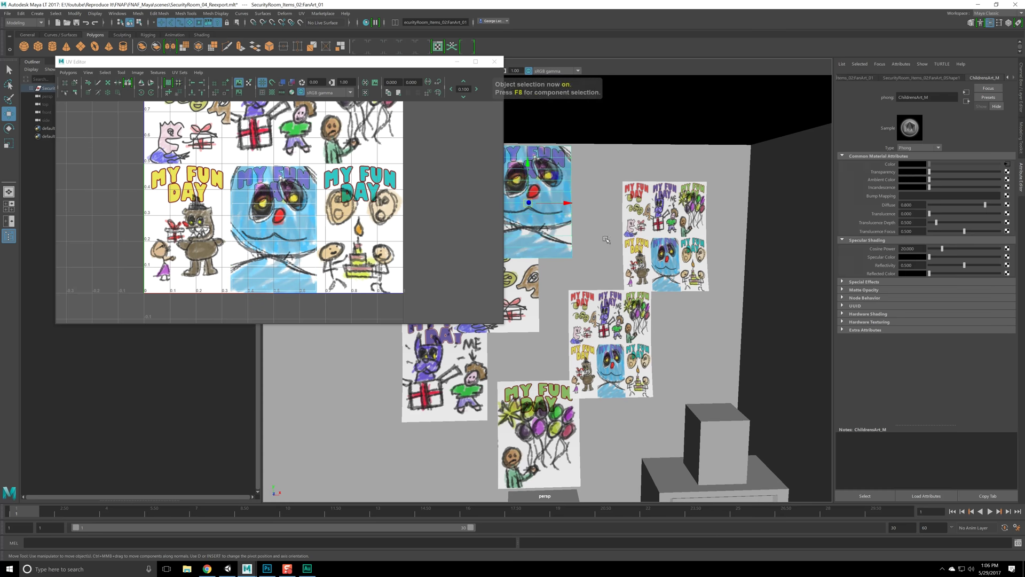
{"action": "left_click", "coordinate": [654, 231]}
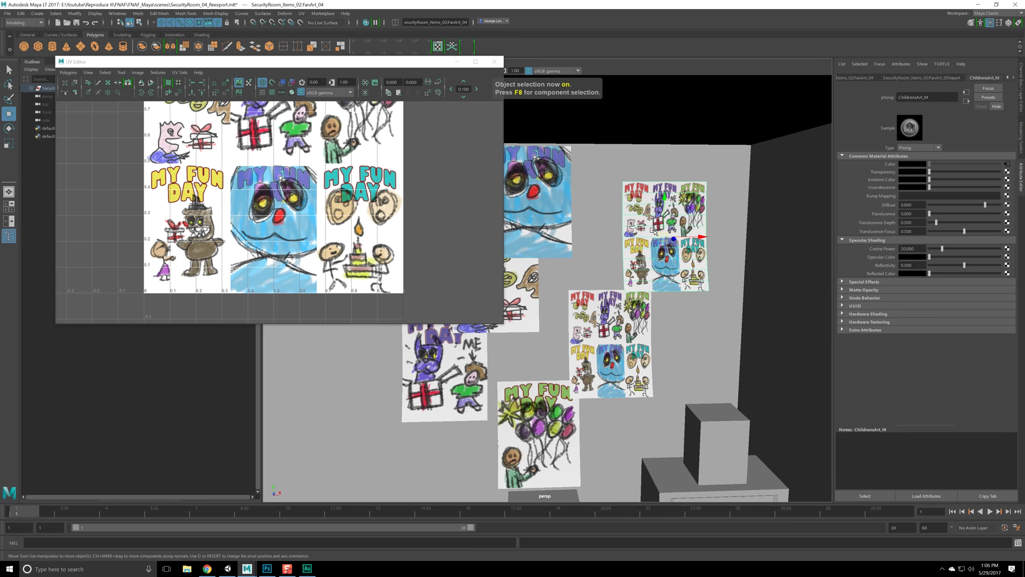
{"action": "left_click", "coordinate": [374, 218]}
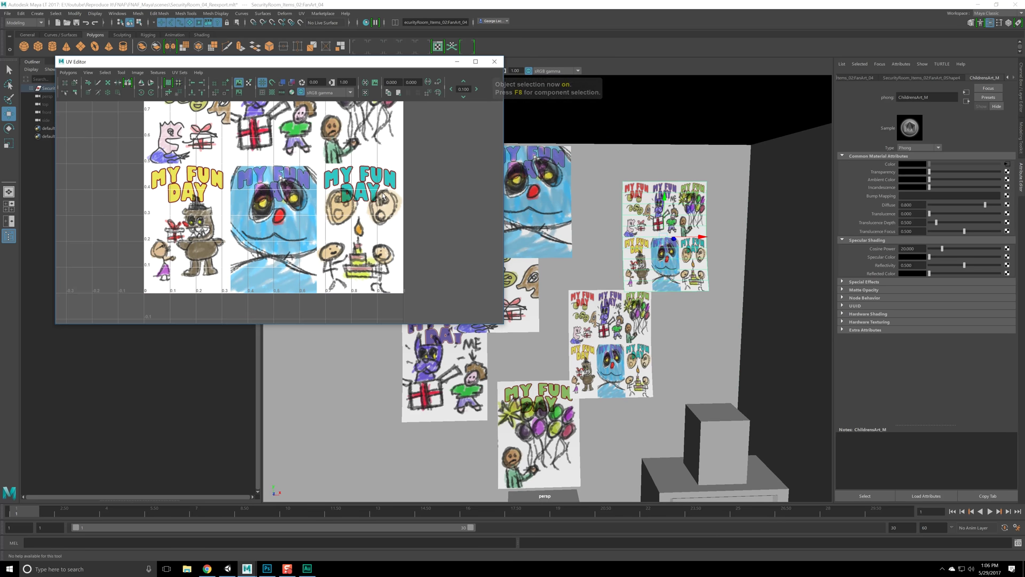
{"action": "left_click_drag", "start_coordinate": [534, 252], "coordinate": [504, 291]}
{"action": "left_click_drag", "start_coordinate": [351, 225], "coordinate": [415, 301]}
{"action": "scroll", "coordinate": [285, 217], "scroll_direction": "down", "scroll_amount": 5}
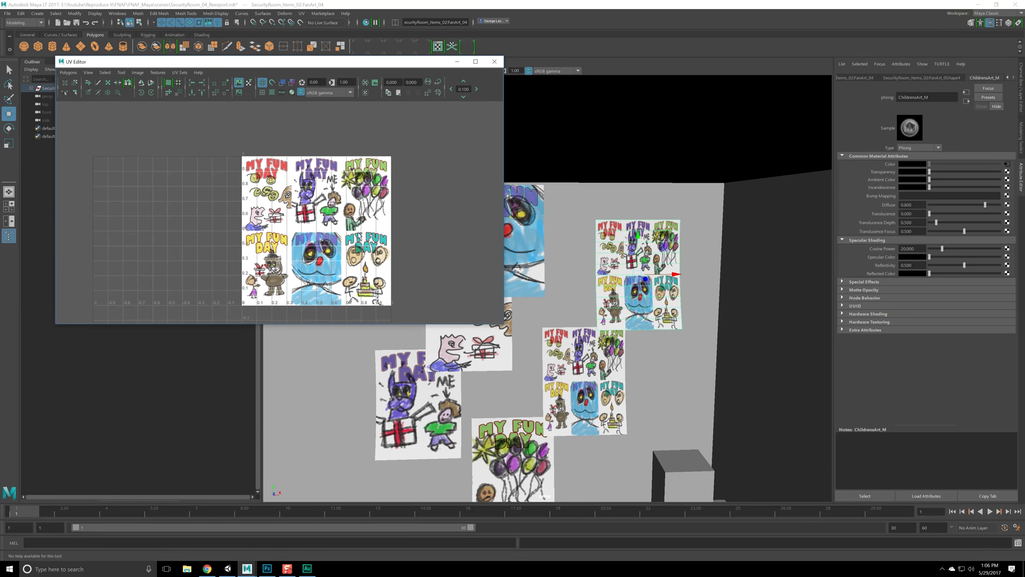
{"action": "left_click", "coordinate": [230, 166]}
{"action": "left_click_drag", "start_coordinate": [229, 166], "coordinate": [299, 227]}
- Scale down the upper corner page's UV shell and move it onto the birthday cake drawing in the lower-right cell
{"action": "key", "text": "r"}
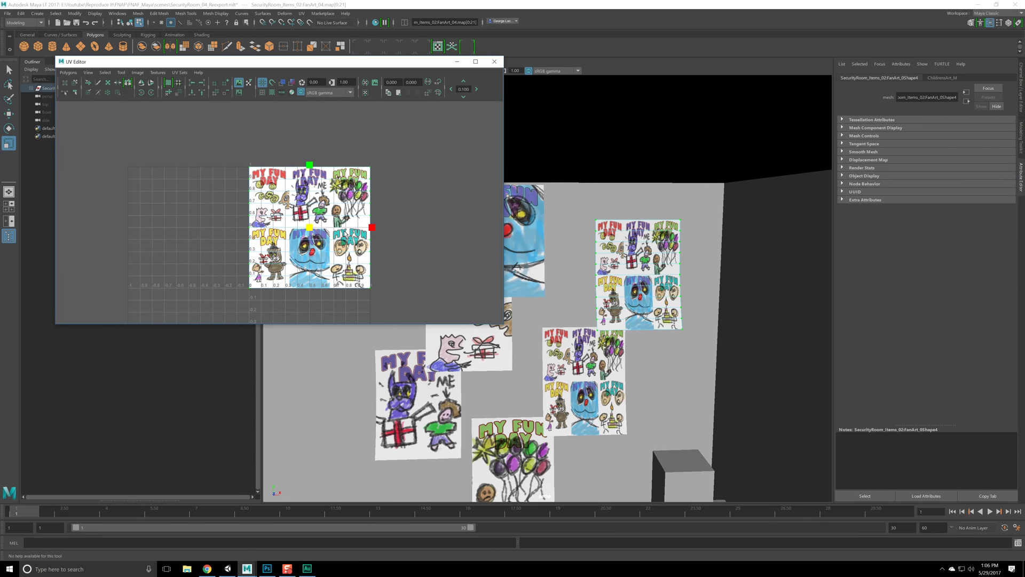
{"action": "key", "text": "w"}
{"action": "left_click_drag", "start_coordinate": [311, 231], "coordinate": [338, 240]}
{"action": "scroll", "coordinate": [356, 261], "scroll_direction": "up", "scroll_amount": 2}
{"action": "key", "text": "r"}
{"action": "scroll", "coordinate": [324, 249], "scroll_direction": "up", "scroll_amount": 2}
{"action": "scroll", "coordinate": [325, 248], "scroll_direction": "up", "scroll_amount": 1}
- Stretch the UV shell vertically so the birthday cake page includes the drawing's teal title
{"action": "key", "text": "w"}
{"action": "key", "text": "e"}
{"action": "key", "text": "r"}
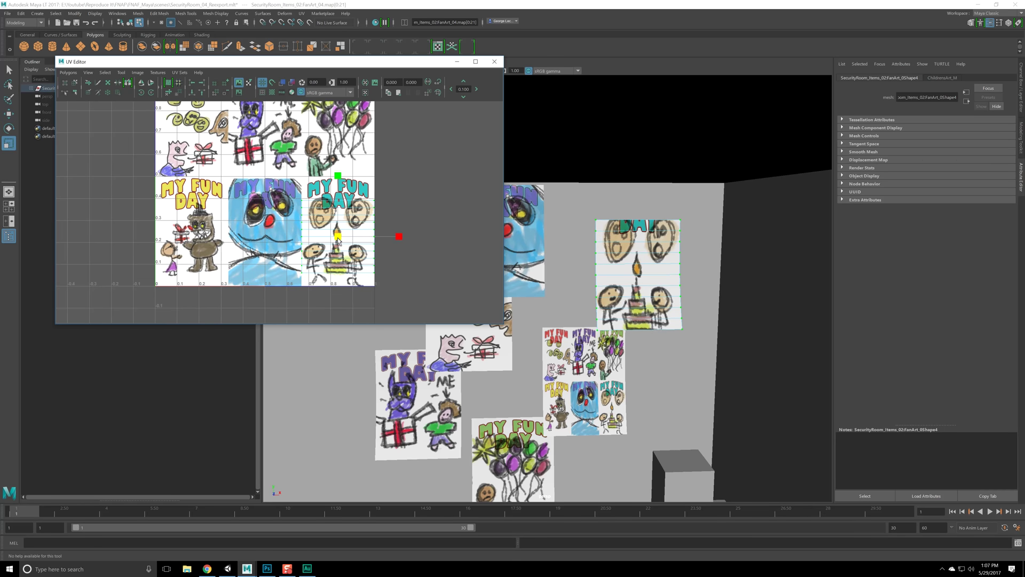
{"action": "key", "text": "e"}
{"action": "key", "text": "r"}
{"action": "left_click_drag", "start_coordinate": [338, 175], "coordinate": [342, 147]}
{"action": "key", "text": "w"}
- Return to object selection, pick the last page still showing the full sheet and select all of its UVs
{"action": "left_click_drag", "start_coordinate": [599, 378], "coordinate": [640, 312]}
{"action": "key", "text": "F8"}
{"action": "key", "text": "f"}
{"action": "right_click", "coordinate": [329, 215]}
{"action": "left_click", "coordinate": [366, 216]}
- Scale down the last page's UV shell and move it onto the brown bear drawing in the lower-left cell
{"action": "key", "text": "e"}
{"action": "key", "text": "r"}
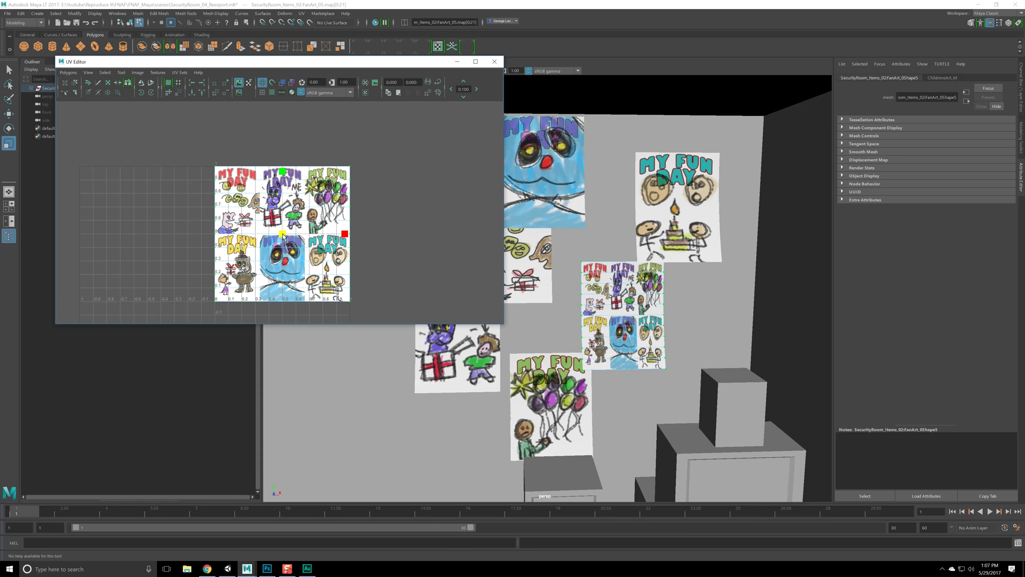
{"action": "left_click_drag", "start_coordinate": [283, 234], "coordinate": [246, 269]}
{"action": "key", "text": "w"}
{"action": "scroll", "coordinate": [259, 240], "scroll_direction": "up", "scroll_amount": 2}
{"action": "key", "text": "r"}
{"action": "left_click_drag", "start_coordinate": [244, 235], "coordinate": [212, 255]}
{"action": "key", "text": "w"}
{"action": "scroll", "coordinate": [212, 255], "scroll_direction": "up", "scroll_amount": 3}
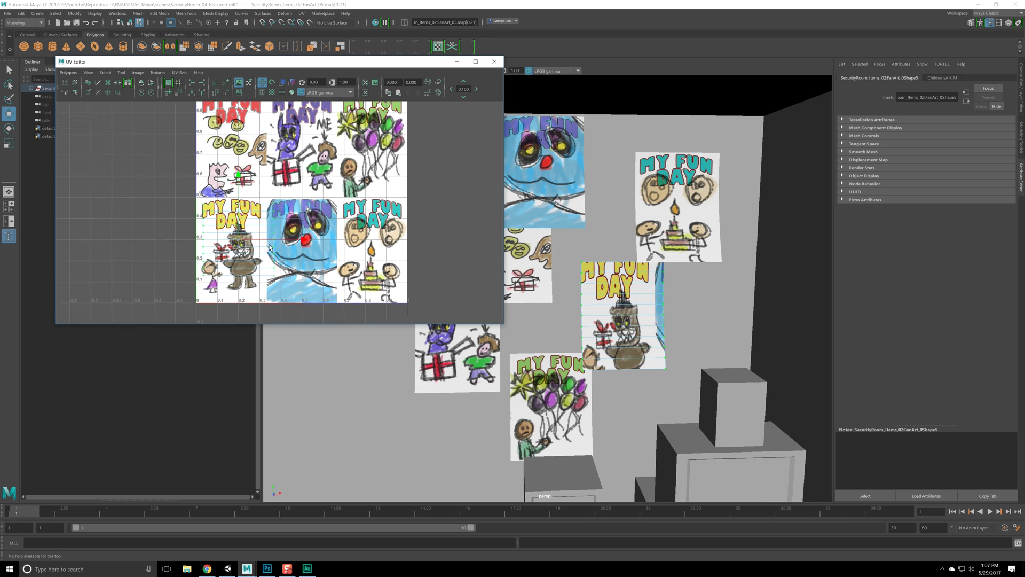
- Align the last page's UV shell with the lower-left cell and stretch it to fit the whole brown bear drawing and title
{"action": "left_click_drag", "start_coordinate": [342, 213], "coordinate": [257, 219]}
{"action": "key", "text": "r"}
{"action": "key", "text": "w"}
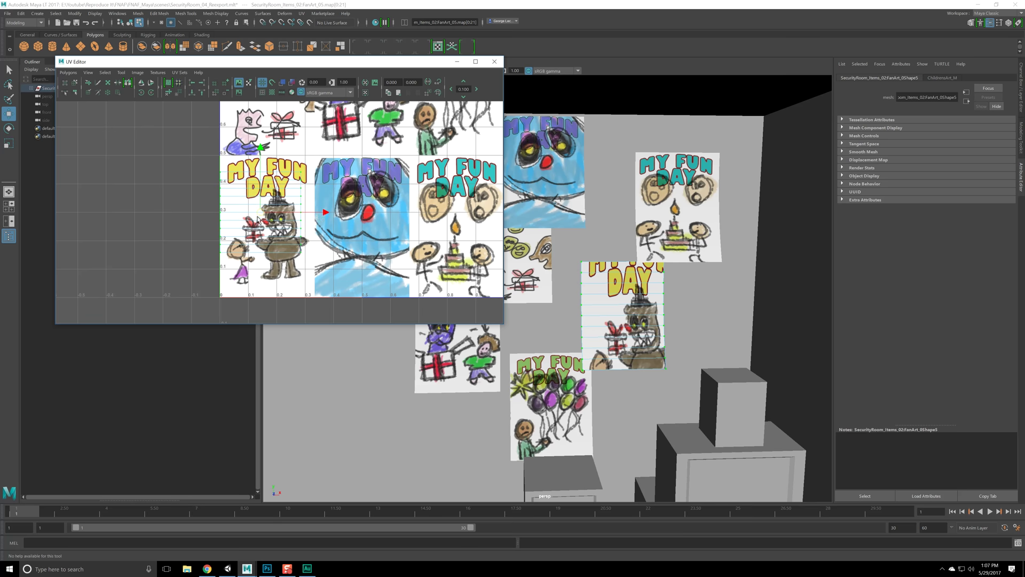
{"action": "left_click_drag", "start_coordinate": [323, 216], "coordinate": [328, 215]}
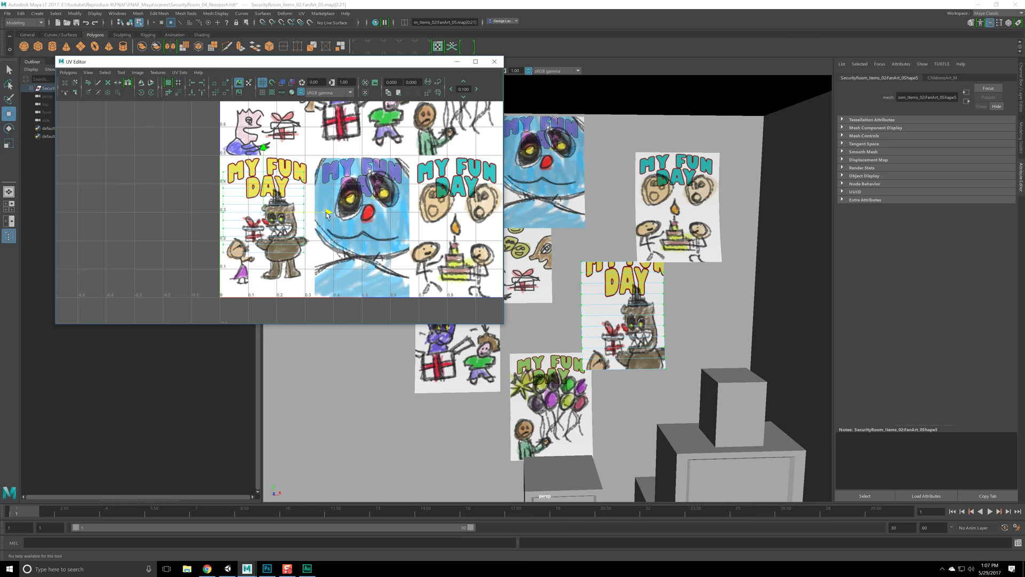
{"action": "left_click_drag", "start_coordinate": [262, 172], "coordinate": [263, 186]}
{"action": "key", "text": "r"}
{"action": "left_click_drag", "start_coordinate": [267, 240], "coordinate": [277, 246]}
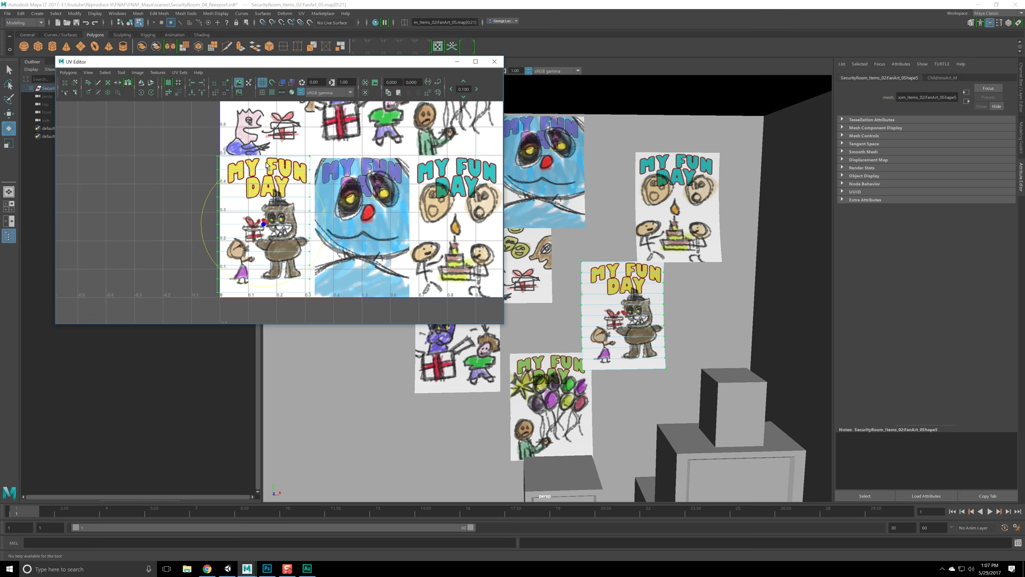
{"action": "left_click_drag", "start_coordinate": [267, 170], "coordinate": [266, 165]}
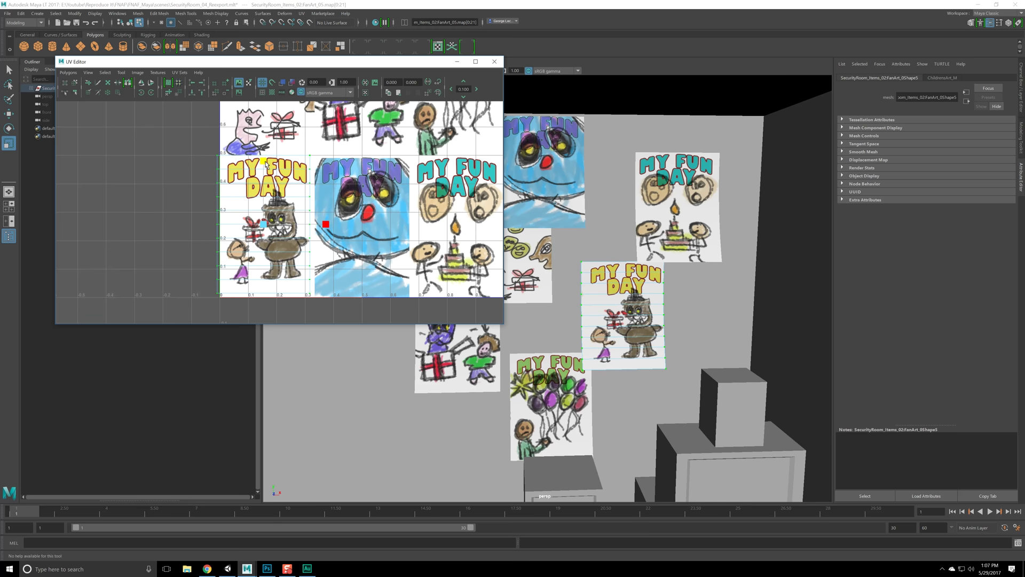
{"action": "key", "text": "w"}
{"action": "key", "text": "r"}
{"action": "left_click_drag", "start_coordinate": [325, 225], "coordinate": [329, 231]}
{"action": "key", "text": "w"}
- Deselect the UVs and close the UV Editor
{"action": "left_click", "coordinate": [396, 321]}
{"action": "scroll", "coordinate": [395, 320], "scroll_direction": "down", "scroll_amount": 2}
{"action": "left_click", "coordinate": [494, 61]}
- Return to object selection with nothing selected and examine the six textured pages on the wall from several distances
{"action": "scroll", "coordinate": [517, 264], "scroll_direction": "down", "scroll_amount": 6}
{"action": "key", "text": "F8"}
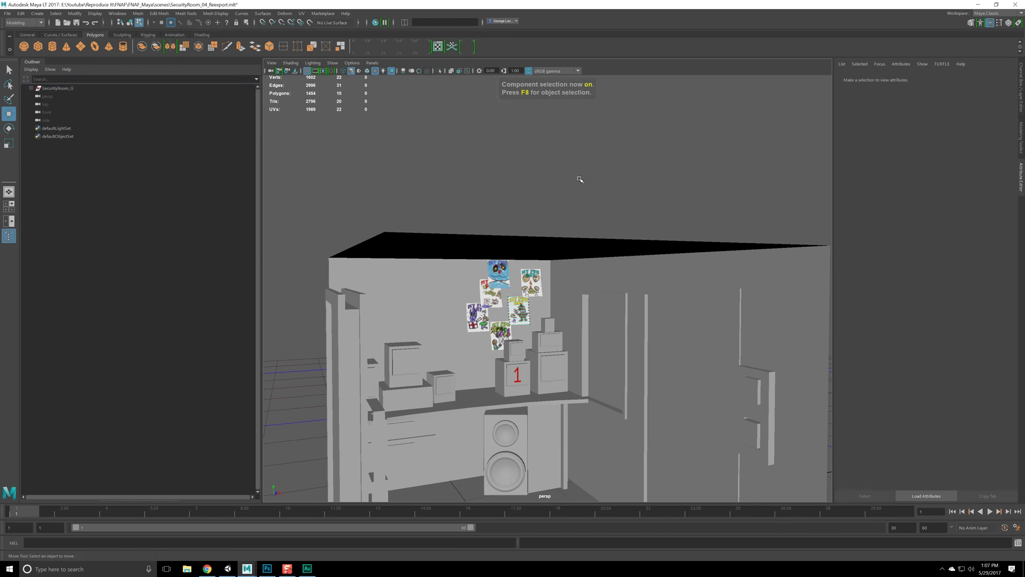
{"action": "scroll", "coordinate": [573, 216], "scroll_direction": "up", "scroll_amount": 3}
{"action": "scroll", "coordinate": [573, 216], "scroll_direction": "down", "scroll_amount": 2}
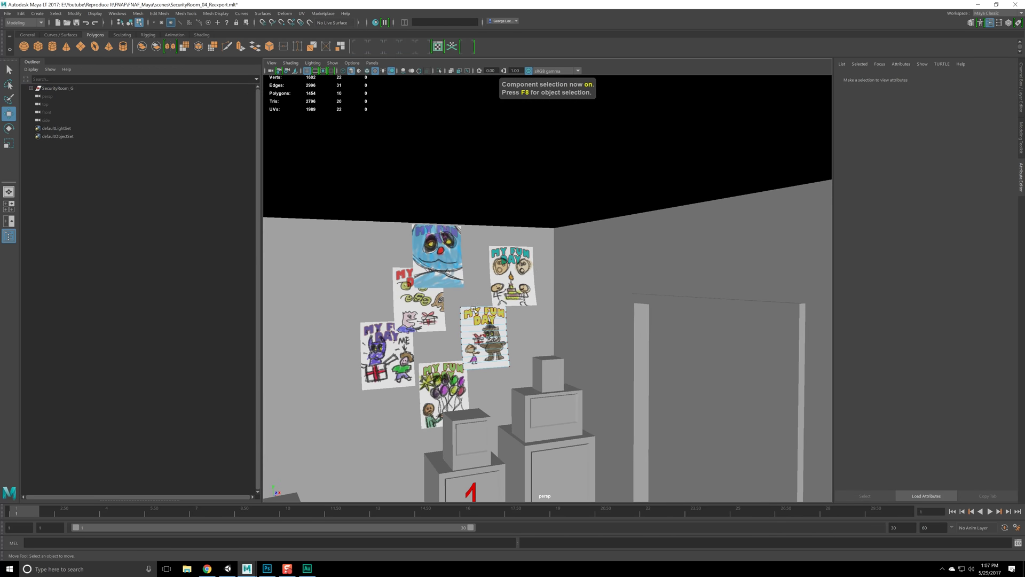
{"action": "left_click_drag", "start_coordinate": [573, 217], "coordinate": [671, 437]}
{"action": "scroll", "coordinate": [672, 437], "scroll_direction": "down", "scroll_amount": 2}
{"action": "scroll", "coordinate": [671, 437], "scroll_direction": "up", "scroll_amount": 3}
{"action": "scroll", "coordinate": [585, 230], "scroll_direction": "down", "scroll_amount": 3}
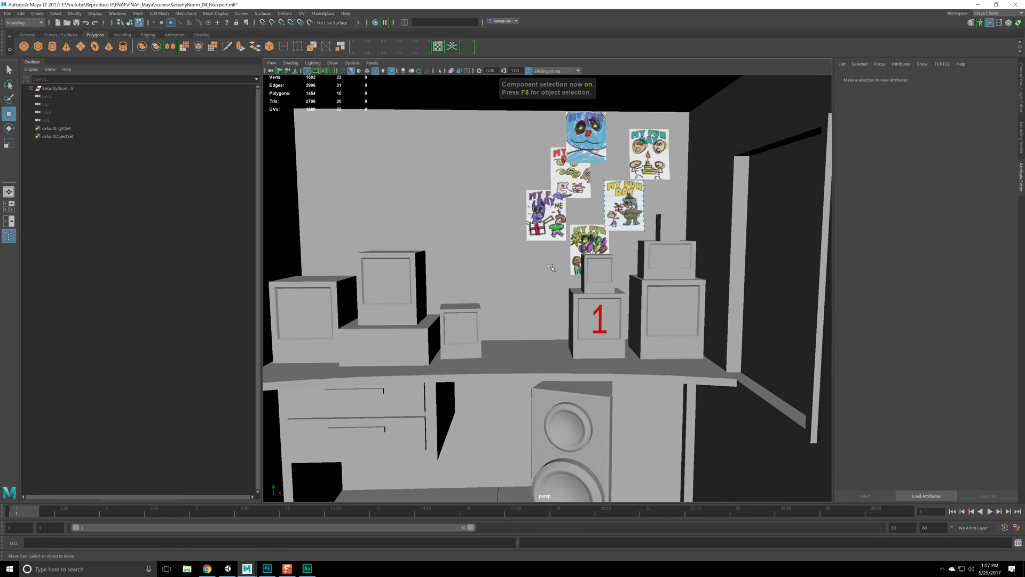
{"action": "scroll", "coordinate": [568, 303], "scroll_direction": "up", "scroll_amount": 3}
{"action": "scroll", "coordinate": [577, 297], "scroll_direction": "down", "scroll_amount": 3}
{"action": "scroll", "coordinate": [588, 255], "scroll_direction": "up", "scroll_amount": 3}
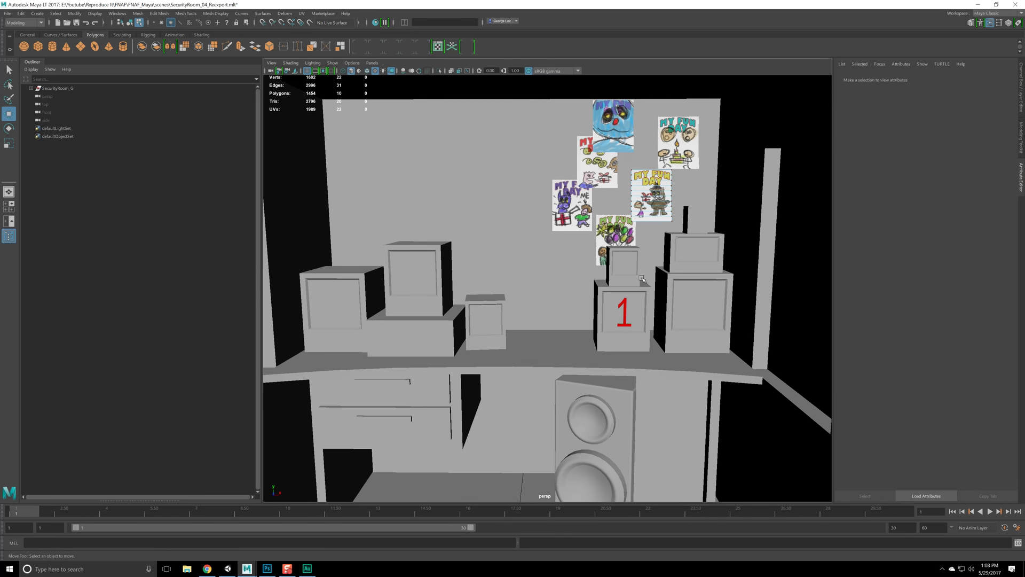
{"action": "key", "text": "F8"}
{"action": "scroll", "coordinate": [628, 260], "scroll_direction": "down", "scroll_amount": 3}
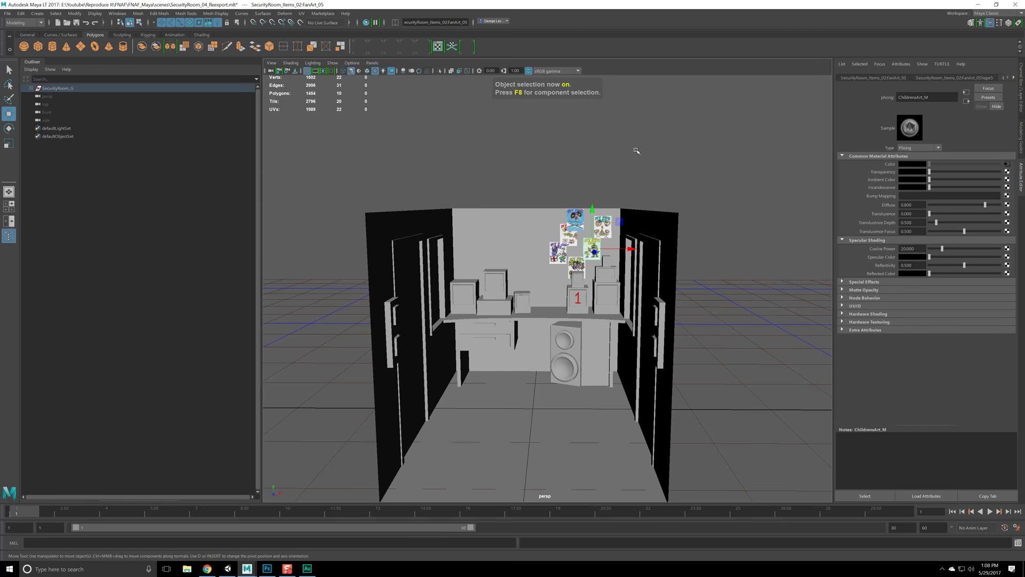
{"action": "scroll", "coordinate": [606, 303], "scroll_direction": "up", "scroll_amount": 4}
{"action": "scroll", "coordinate": [606, 302], "scroll_direction": "down", "scroll_amount": 3}
{"action": "scroll", "coordinate": [606, 303], "scroll_direction": "up", "scroll_amount": 3}
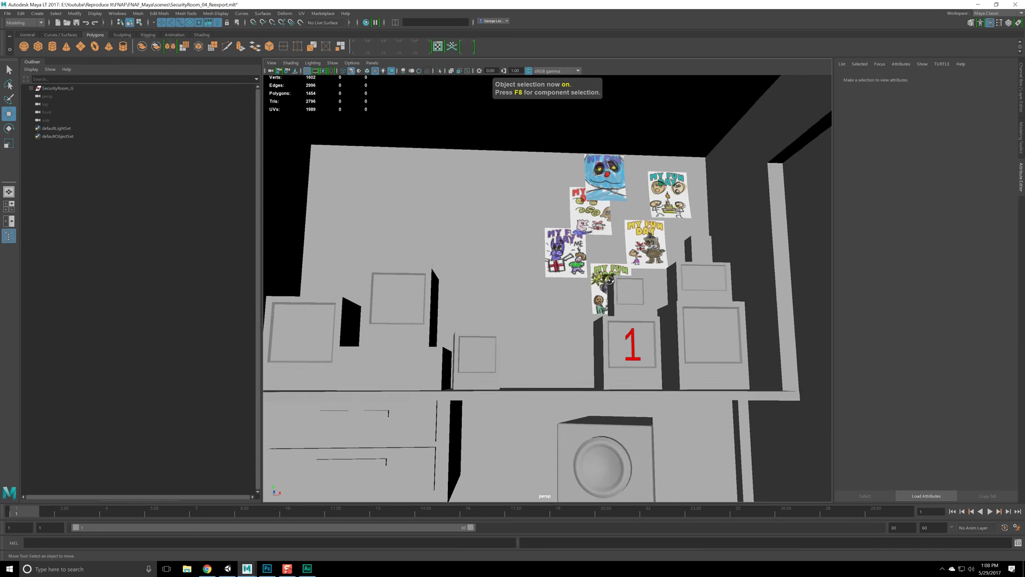
- Switch to Chrome and examine the wall drawings in the OfficeClean.png reference image
{"action": "key", "text": "alt+Tab"}
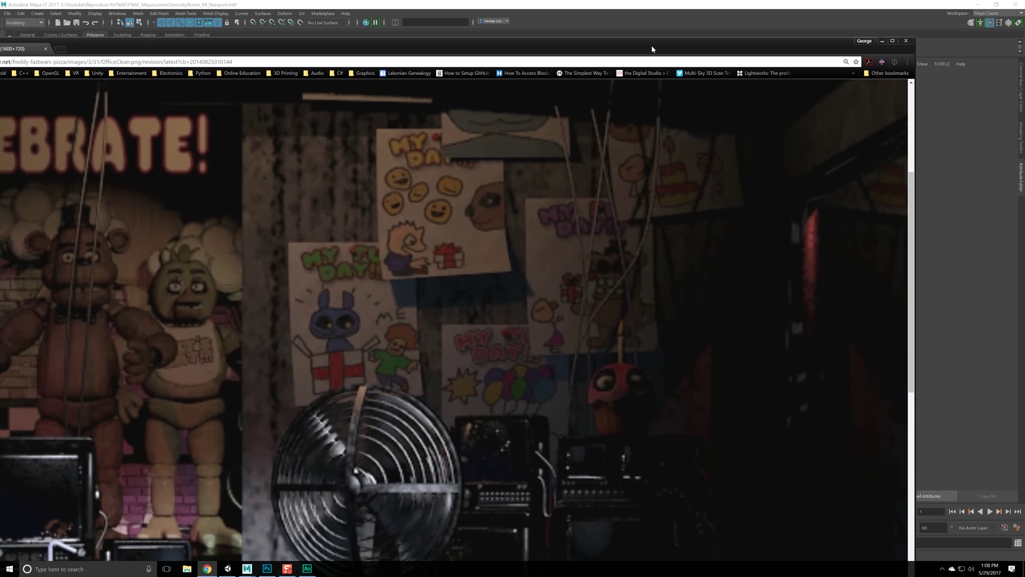
{"action": "scroll", "coordinate": [504, 299], "scroll_direction": "down", "scroll_amount": 3}
{"action": "scroll", "coordinate": [502, 294], "scroll_direction": "up", "scroll_amount": 6}
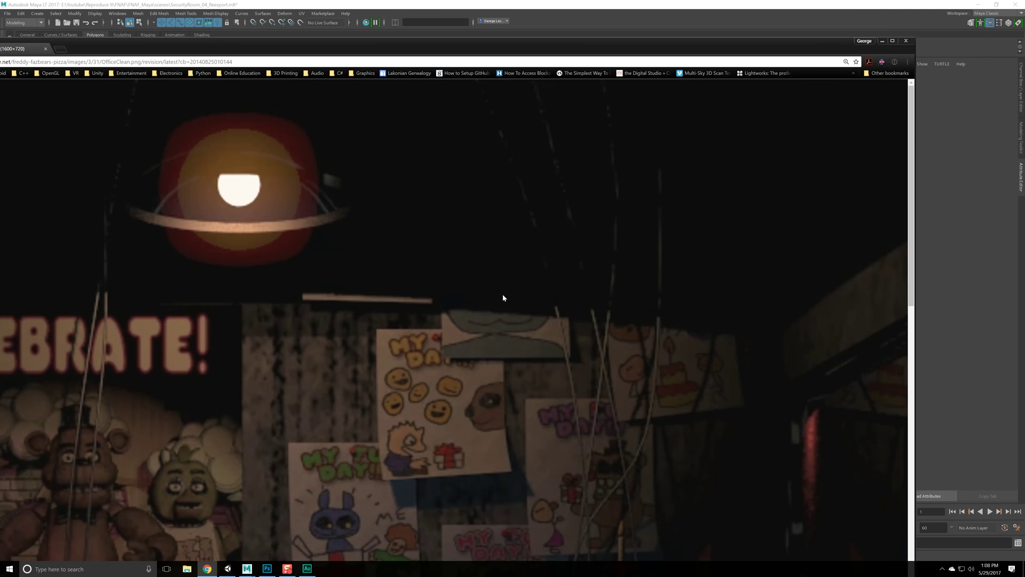
{"action": "scroll", "coordinate": [502, 294], "scroll_direction": "down", "scroll_amount": 2}
{"action": "scroll", "coordinate": [251, 171], "scroll_direction": "up", "scroll_amount": 2}
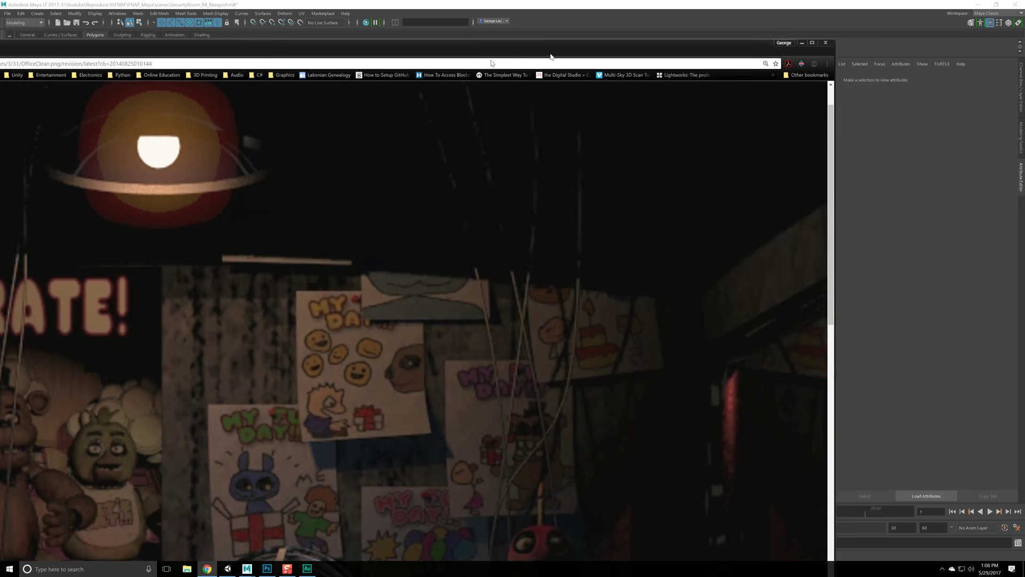
- Switch back to Maya and check the arrangement of the wall pages above the desk against the reference
{"action": "key", "text": "alt+Tab"}
{"action": "left_click_drag", "start_coordinate": [726, 202], "coordinate": [666, 261]}
{"action": "scroll", "coordinate": [649, 316], "scroll_direction": "down", "scroll_amount": 3}
{"action": "scroll", "coordinate": [672, 344], "scroll_direction": "down", "scroll_amount": 7}
{"action": "scroll", "coordinate": [612, 283], "scroll_direction": "up", "scroll_amount": 6}
{"action": "scroll", "coordinate": [611, 283], "scroll_direction": "up", "scroll_amount": 2}
{"action": "left_click_drag", "start_coordinate": [611, 284], "coordinate": [608, 301]}
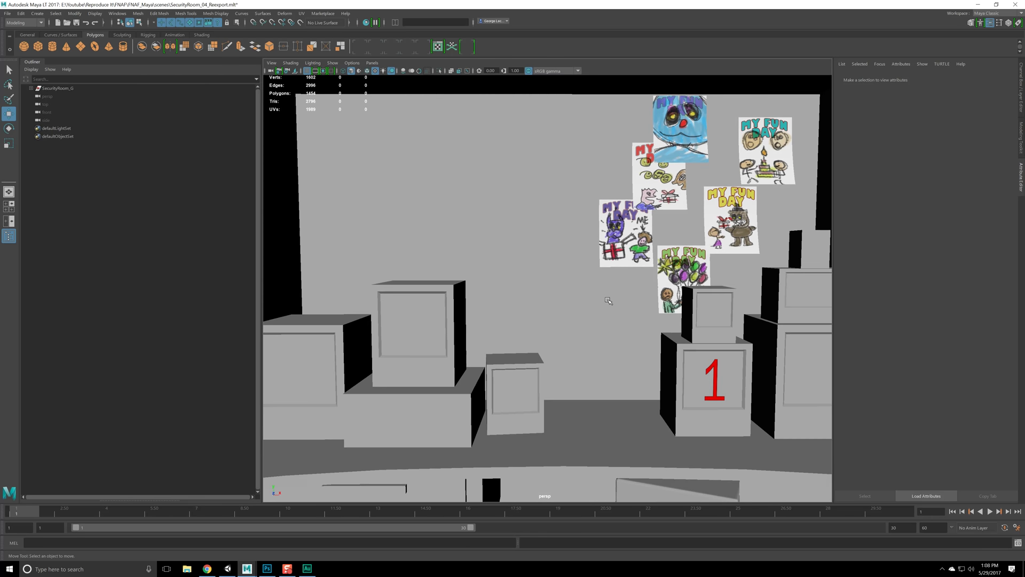